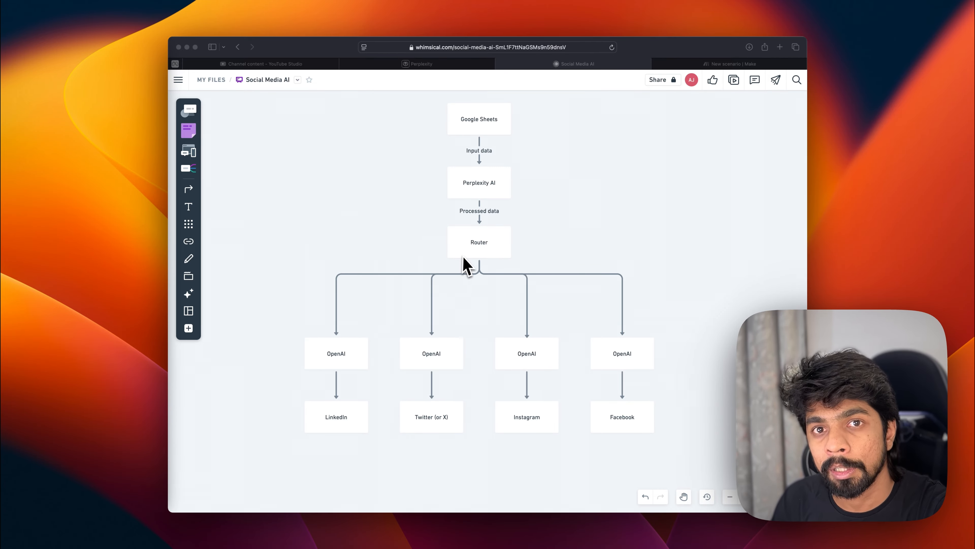
Step: Examine the Social Media AI workflow diagram from Google Sheets through Perplexity and a router to the OpenAI posts
scroll(466, 265, up, 2)
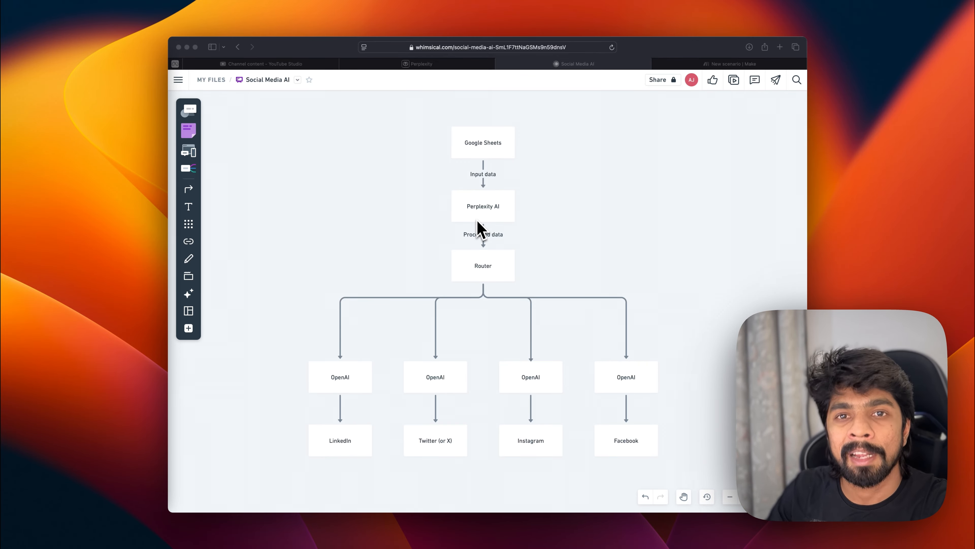
scroll(478, 226, up, 5)
scroll(478, 227, down, 8)
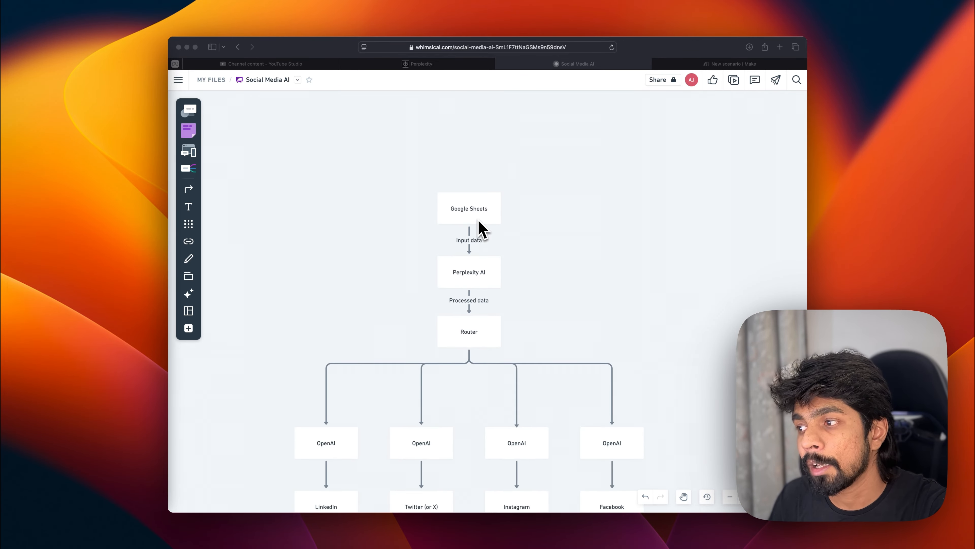
scroll(480, 223, up, 3)
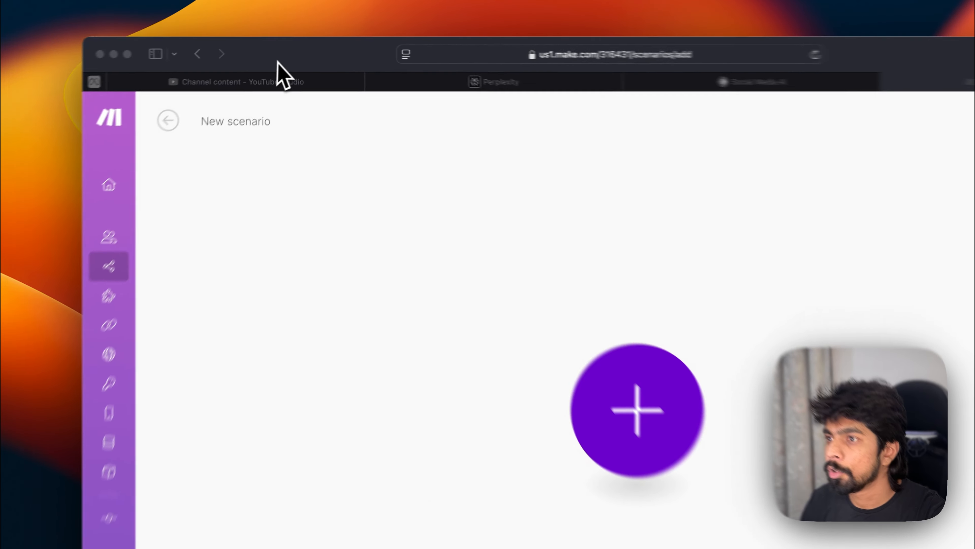
Step: Go back to the scenarios list in Make and start a new scenario
click(285, 52)
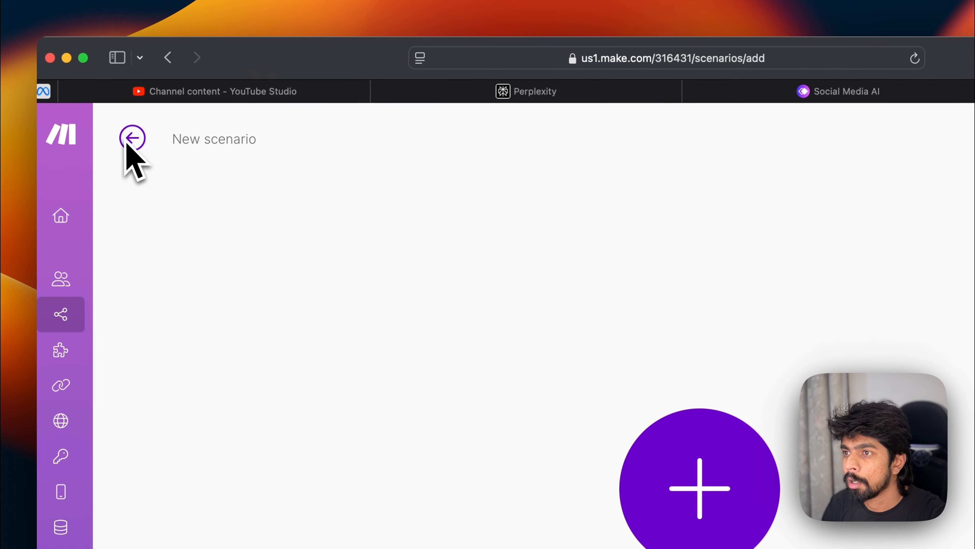
mouse_move(196, 89)
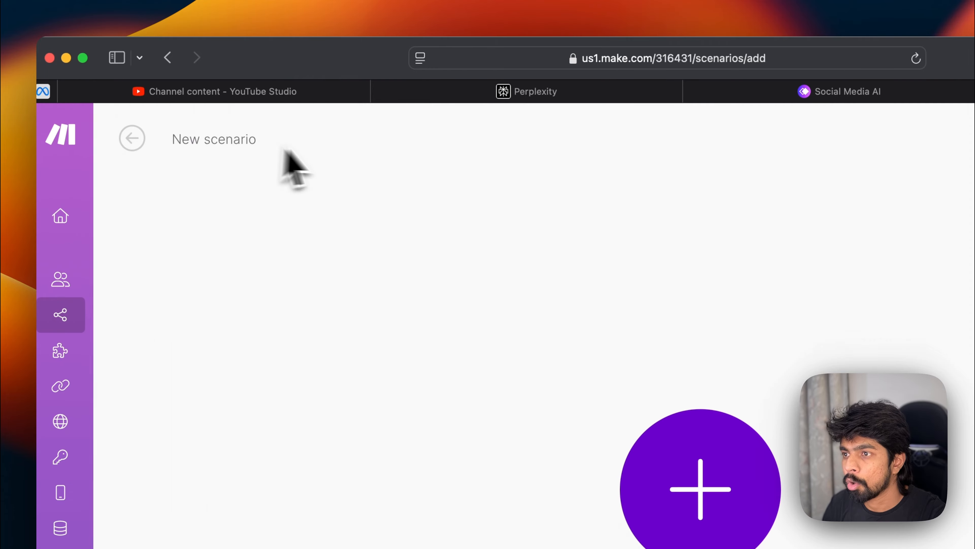
click(134, 141)
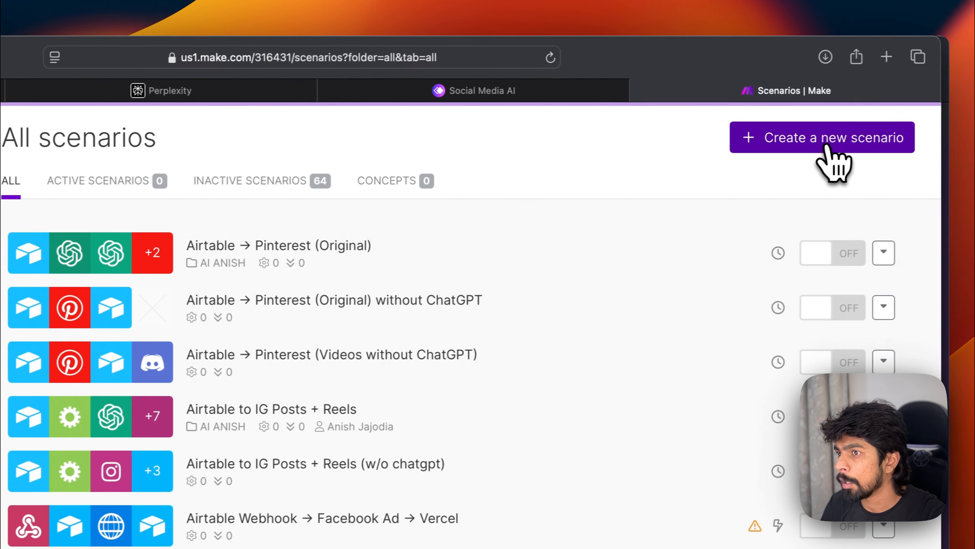
click(829, 150)
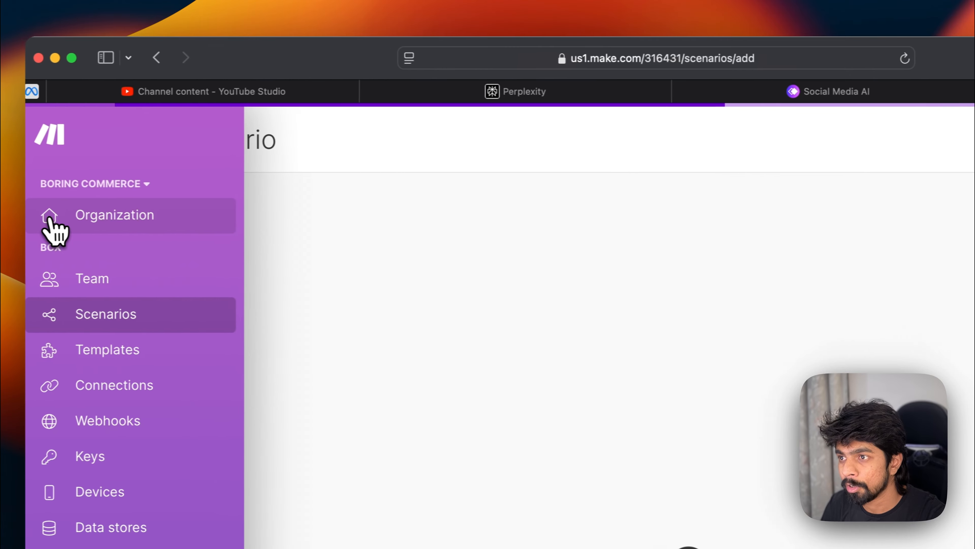
click(56, 318)
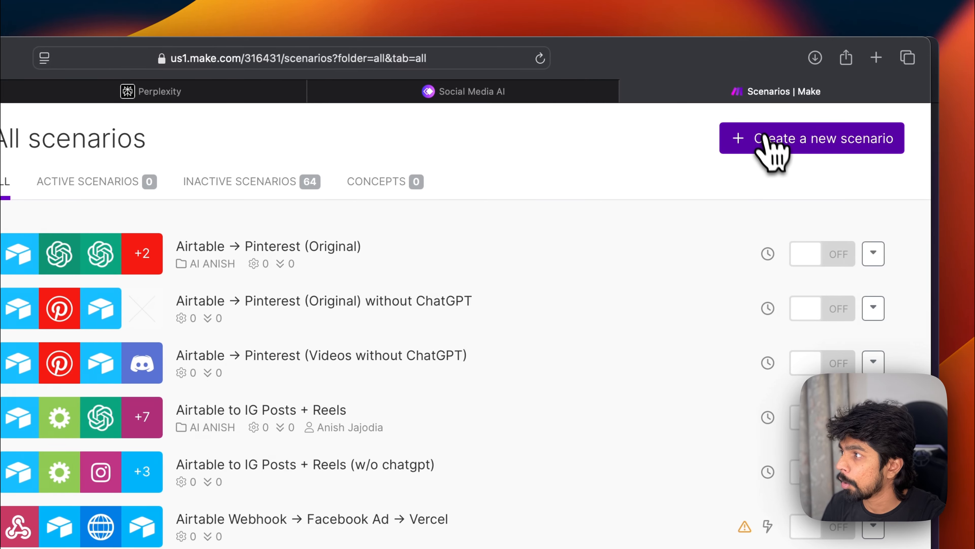
click(817, 148)
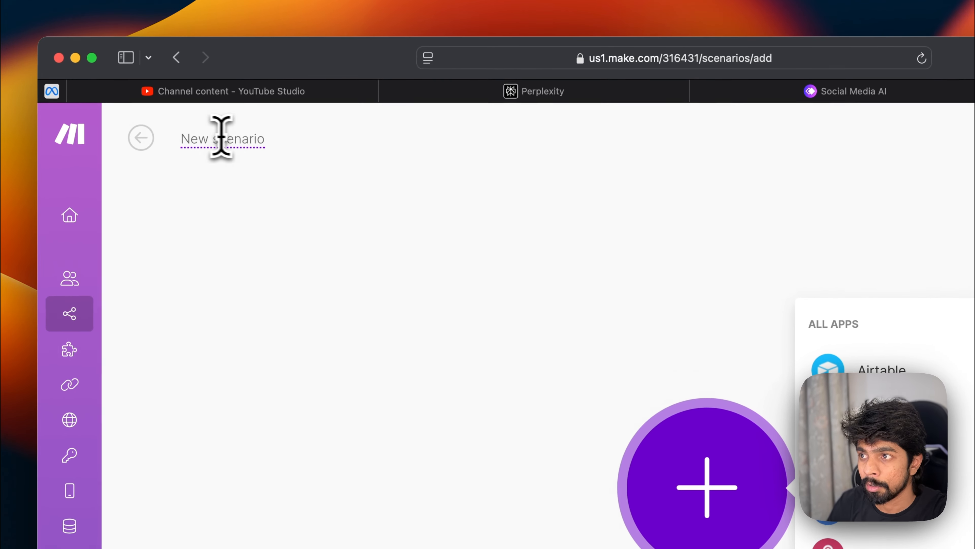
Step: Rename the new scenario to SMM AI 1
click(222, 137)
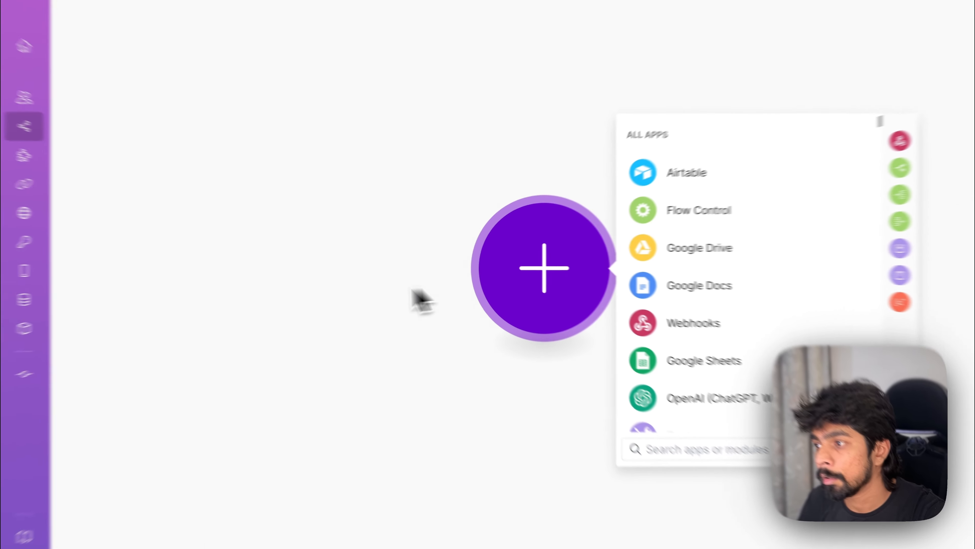
click(424, 274)
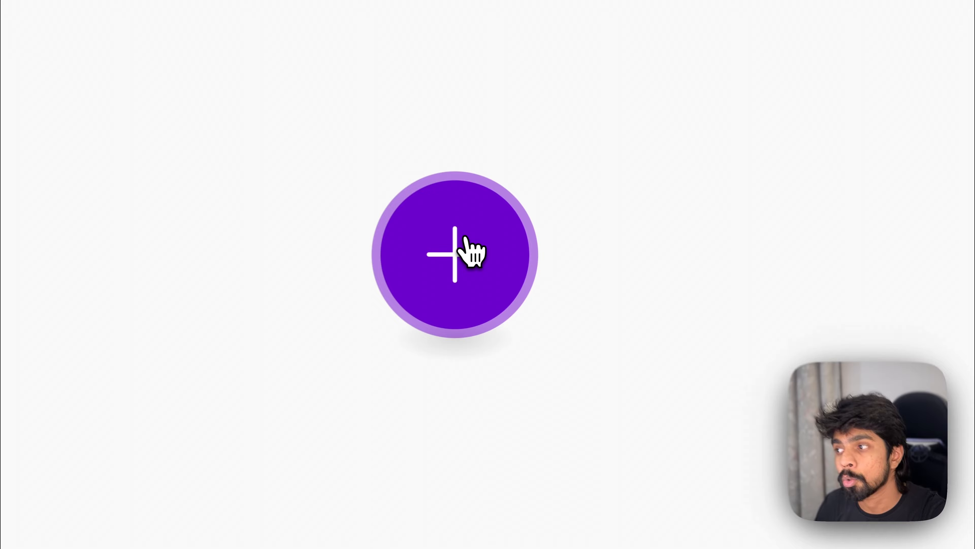
Step: Add a Google Sheets Watch New Rows trigger as the scenario's first module
click(513, 258)
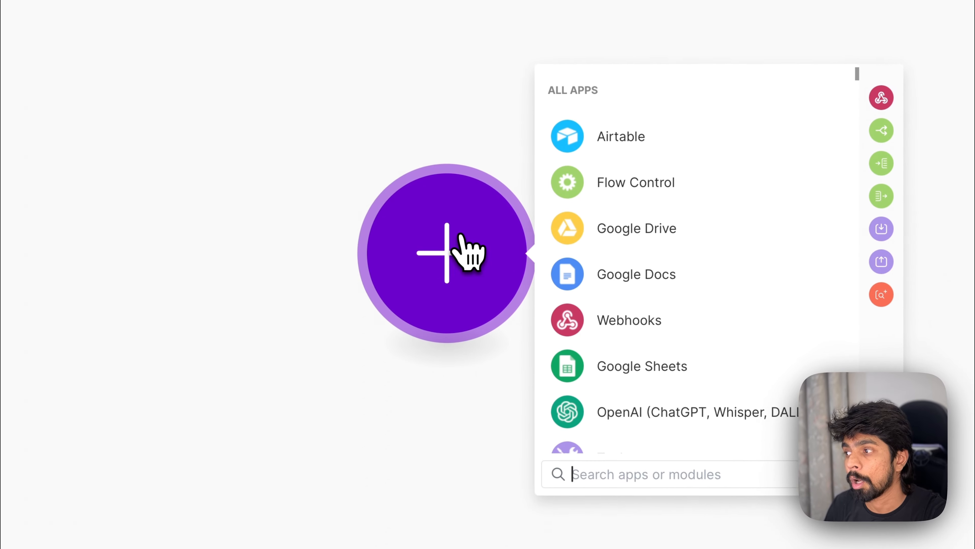
click(435, 349)
click(451, 283)
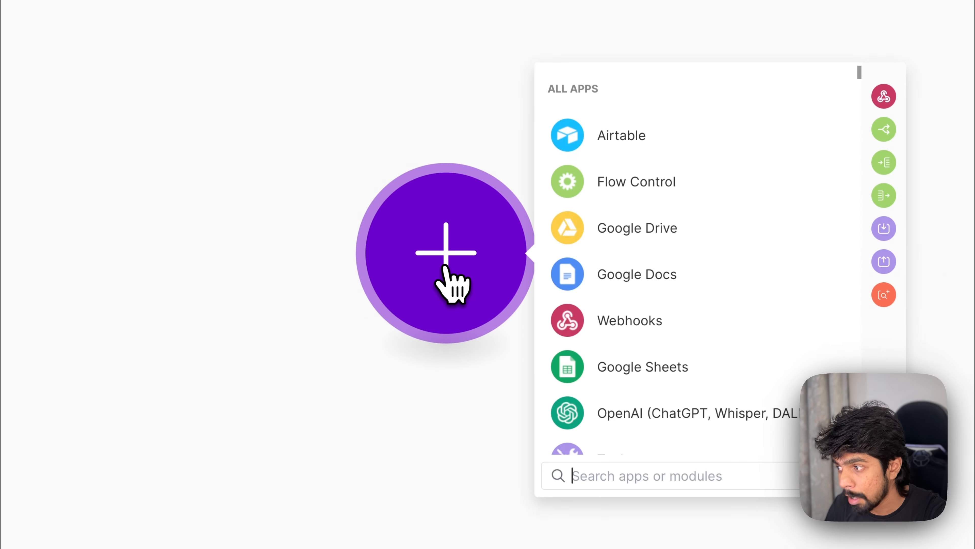
click(595, 367)
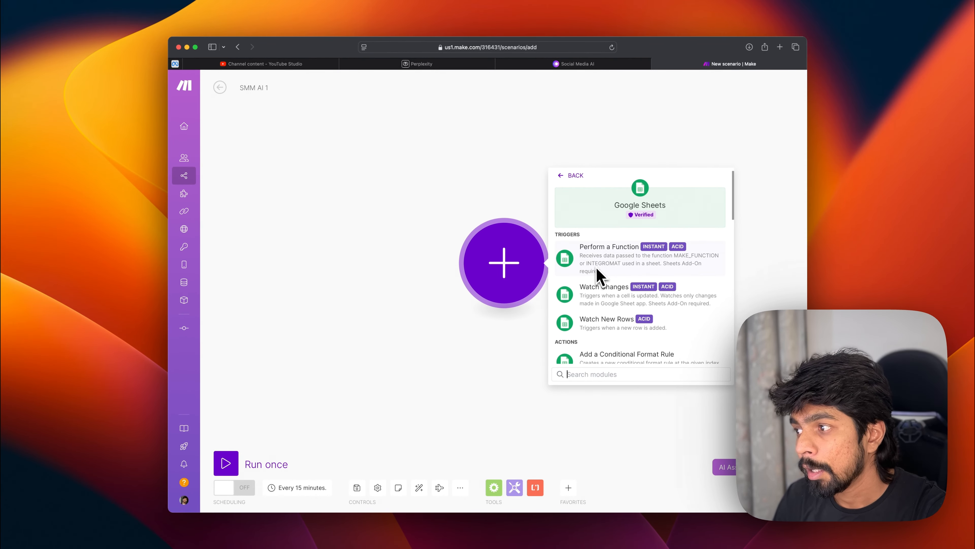
scroll(605, 275, down, 5)
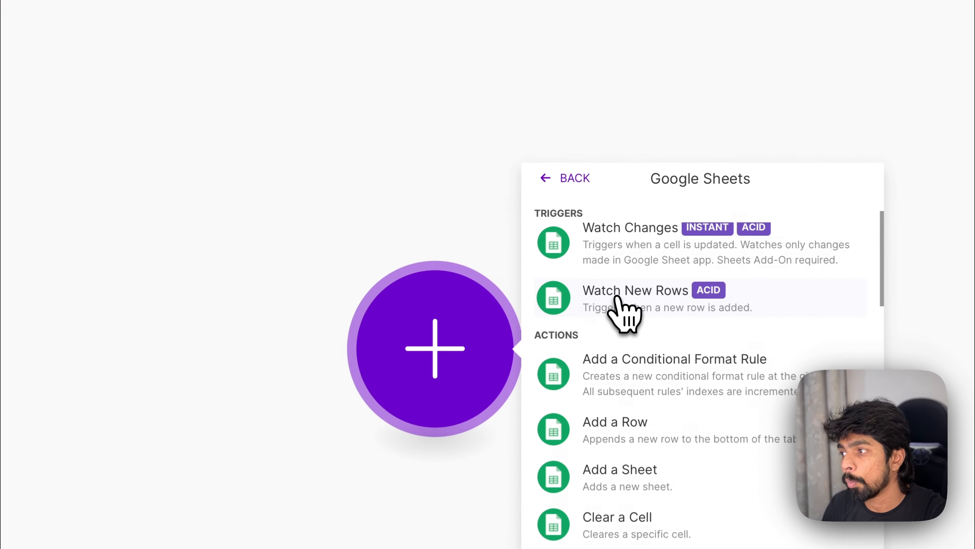
click(614, 236)
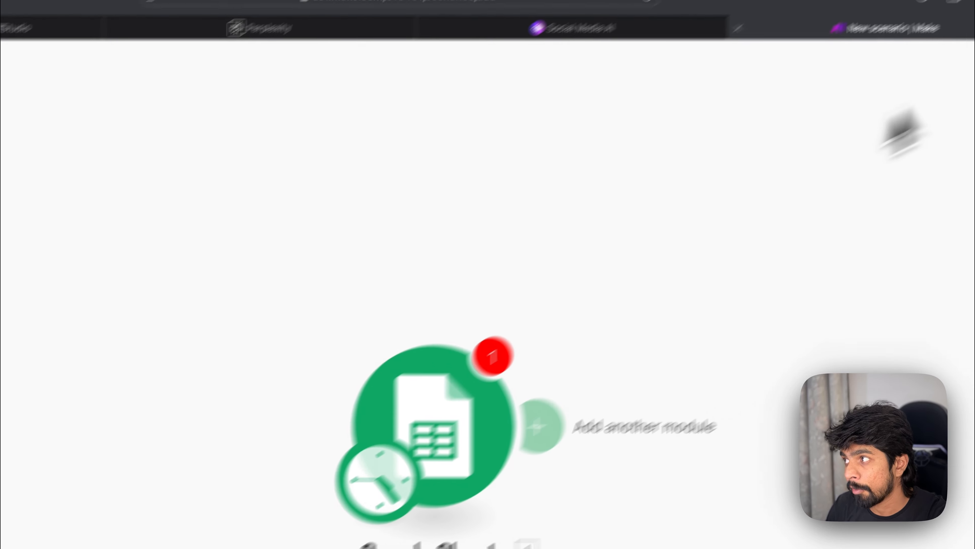
Step: Open Google Sheets in a new browser tab
click(884, 61)
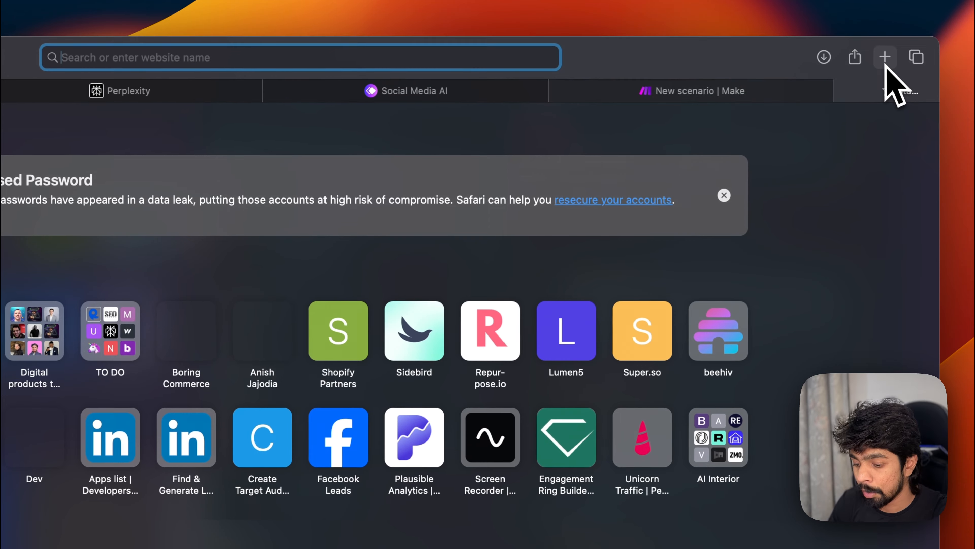
text(hs)
key(BackSpace)
key(BackSpace)
text(sheets.google.com)
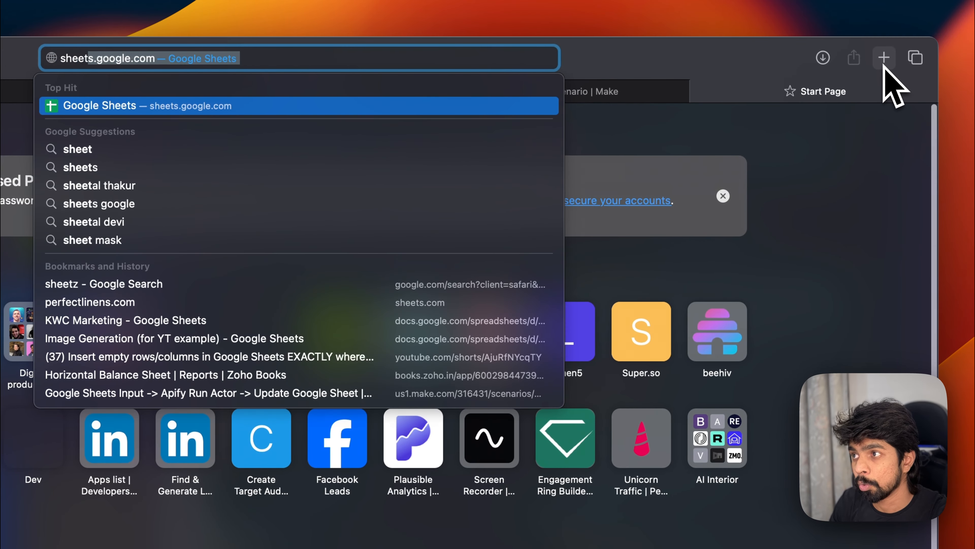
key(Return)
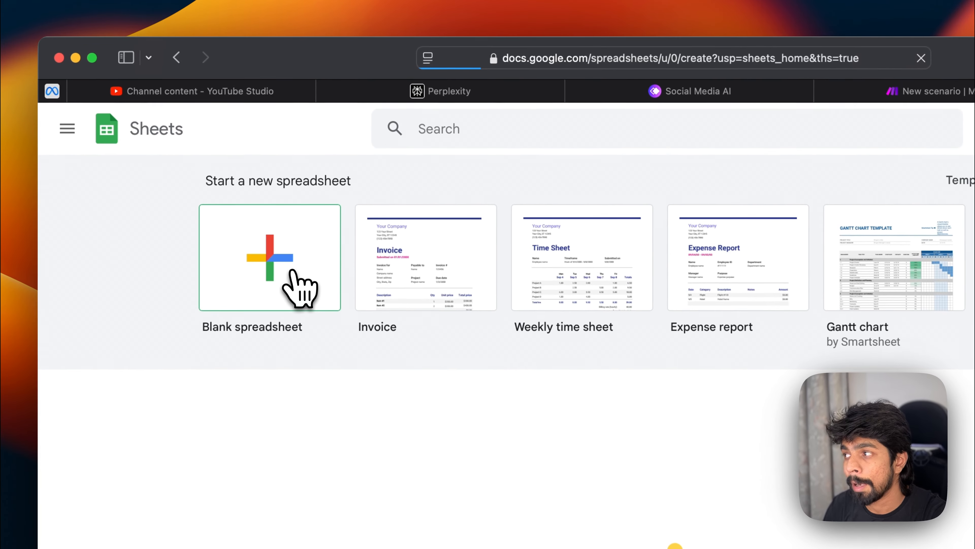
Step: Create a blank spreadsheet and name it SMM AI (Article)
click(298, 178)
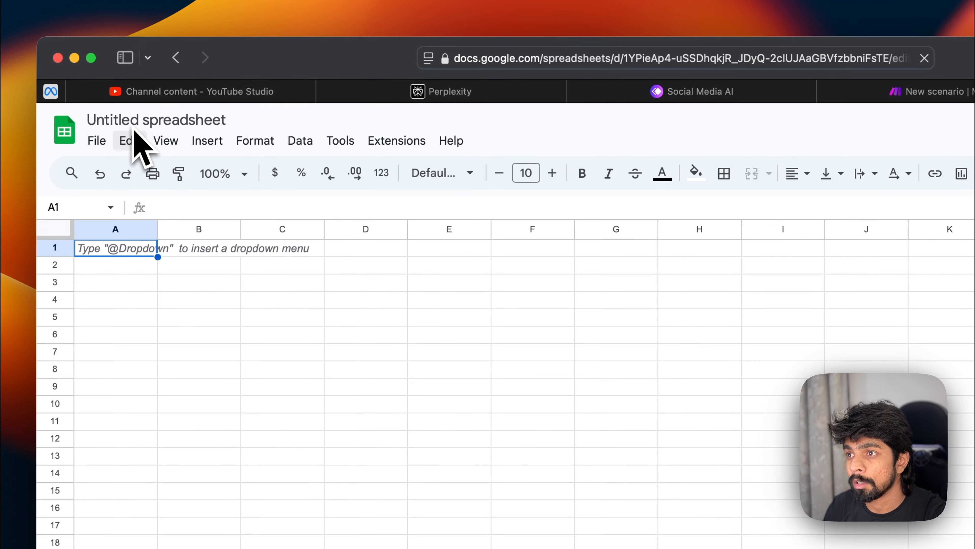
click(152, 121)
key(super+a)
click(157, 121)
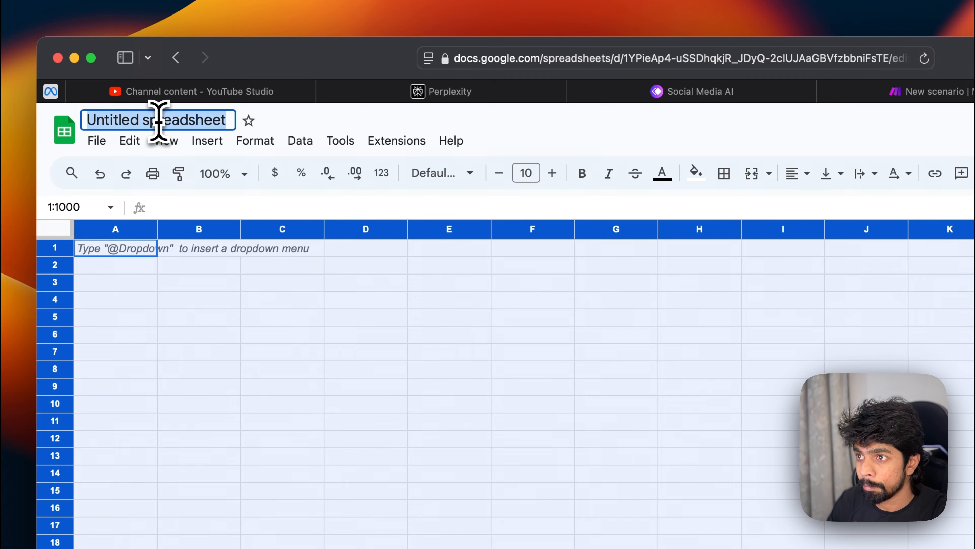
text(SMM AI)
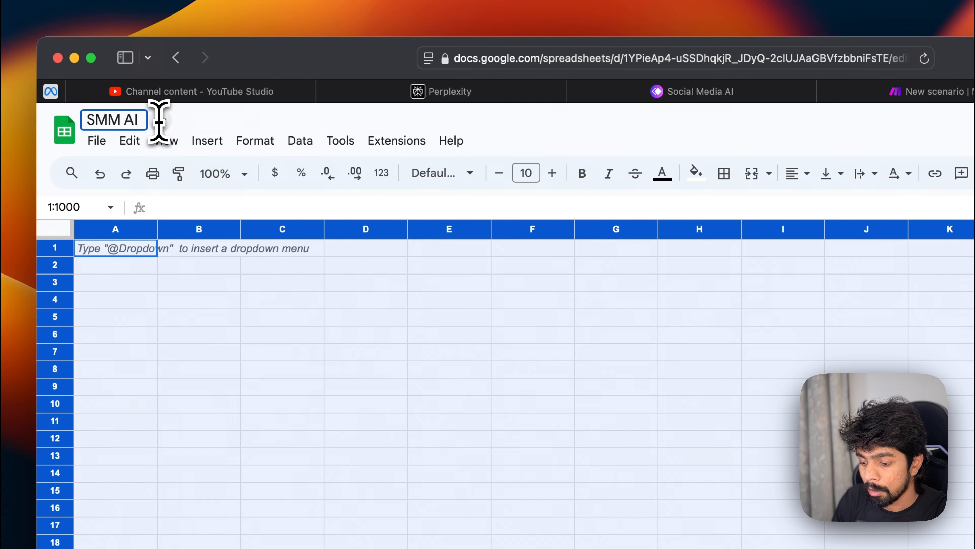
text( (Article)
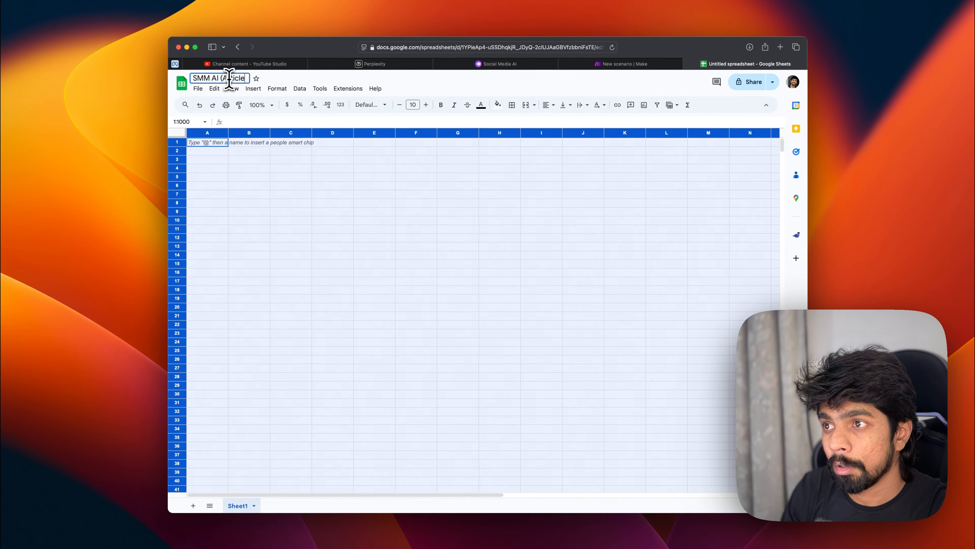
text())
key(Return)
Step: Enter the header Article in cell A1
click(207, 176)
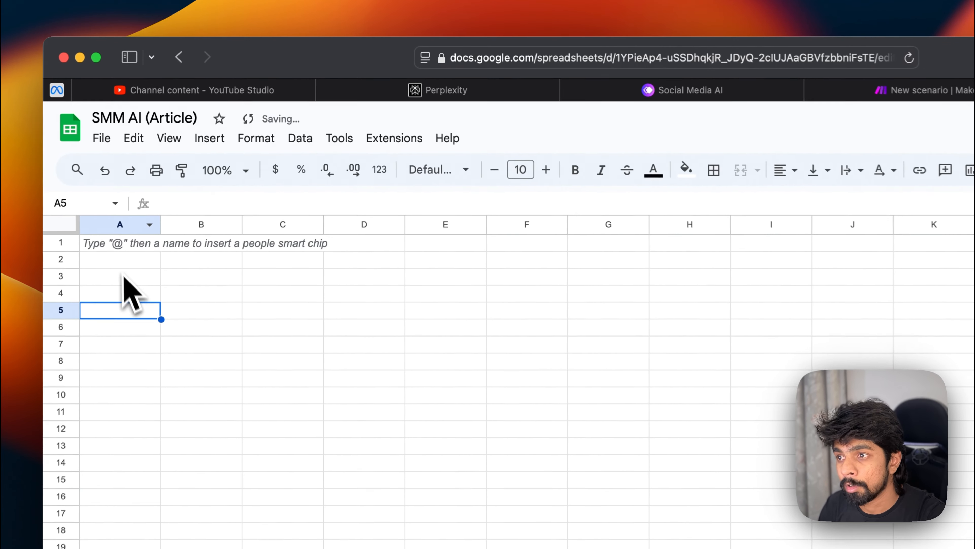
click(124, 247)
text(Article)
key(Return)
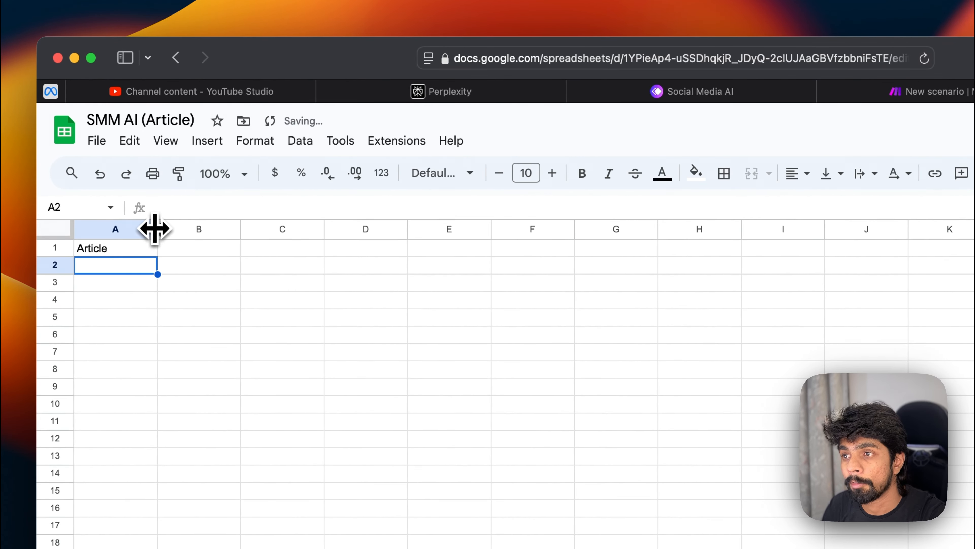
drag(157, 229, 236, 229)
click(165, 255)
key(super+z)
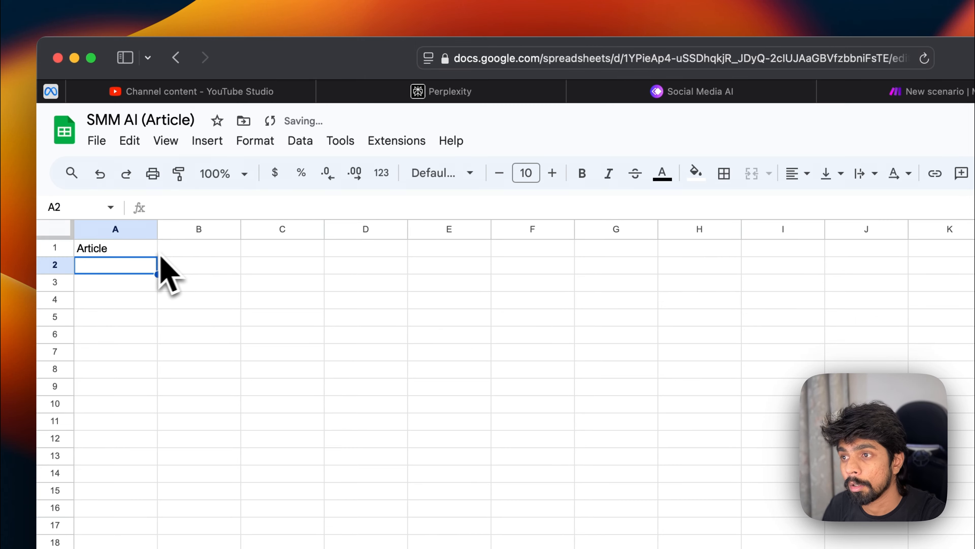
Step: Change A1's header to Article URL, add a Status header in B1, and widen column A
double_click(141, 254)
key(Return)
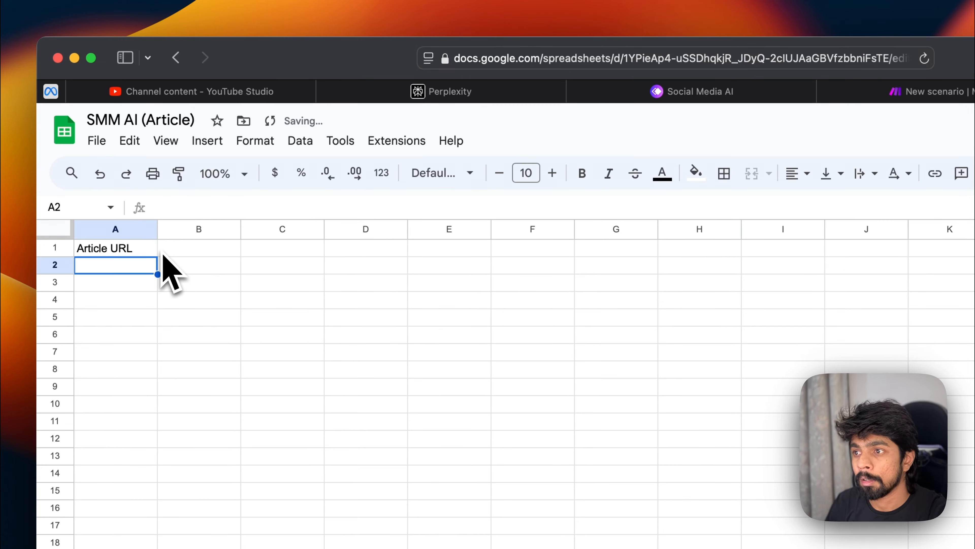
click(180, 249)
text(Status)
key(Return)
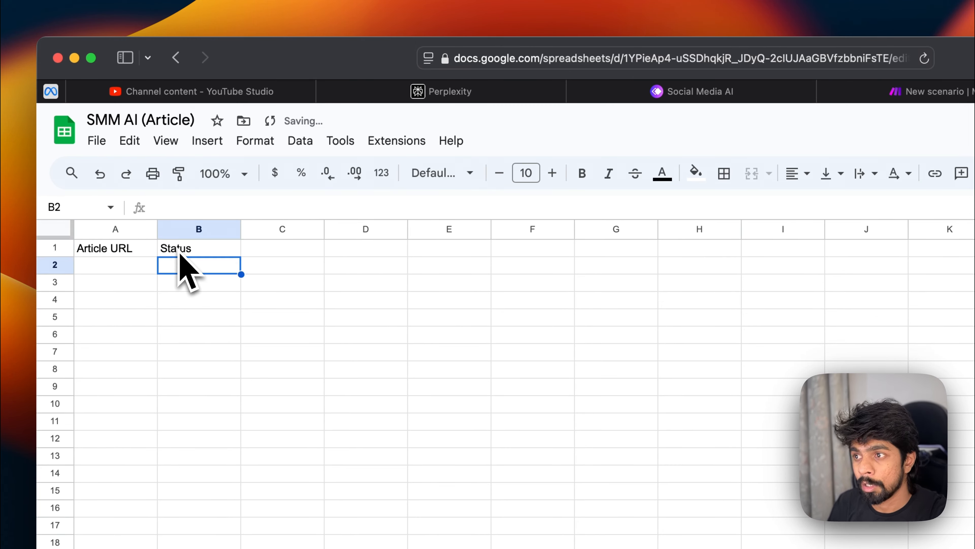
drag(157, 230, 299, 233)
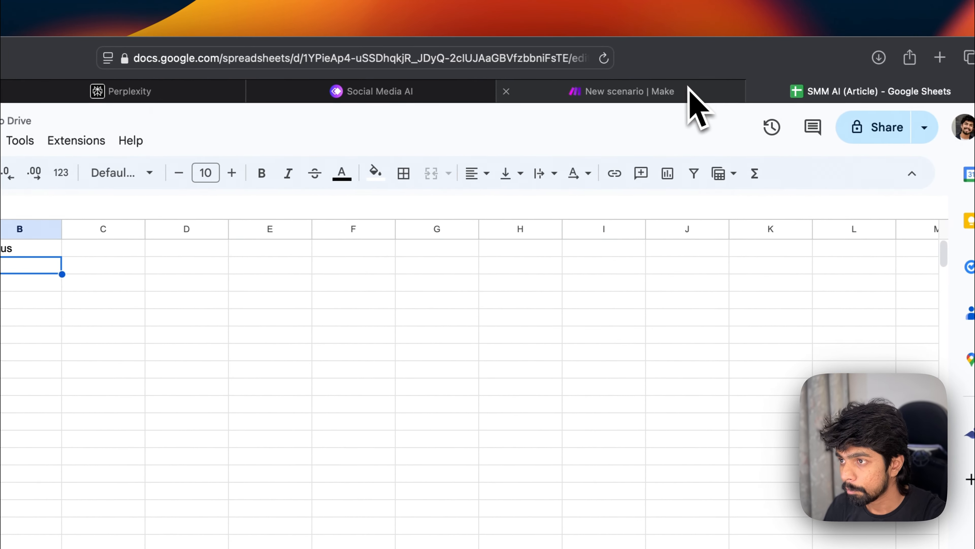
Step: Back in the Make scenario, choose the SMM AI (Article) spreadsheet in the Watch New Rows module
click(678, 91)
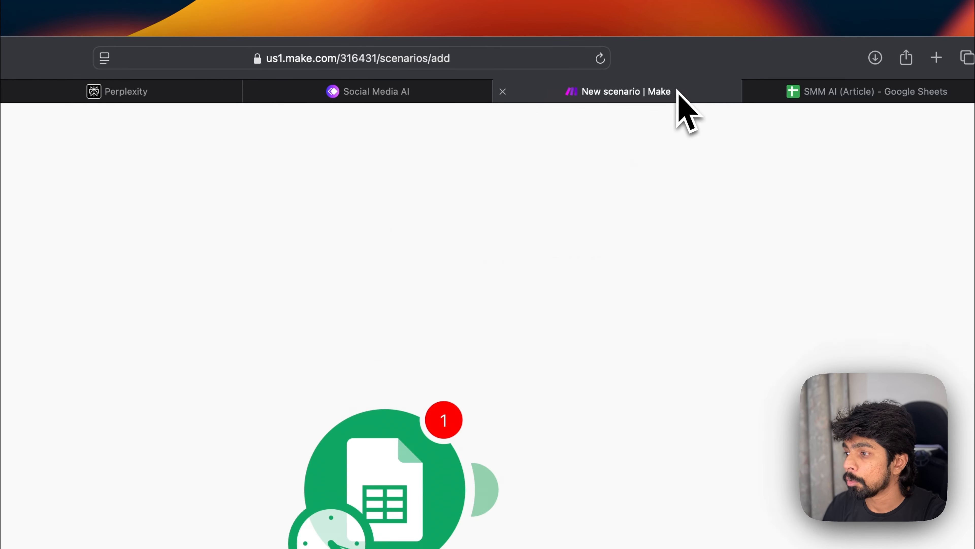
click(428, 348)
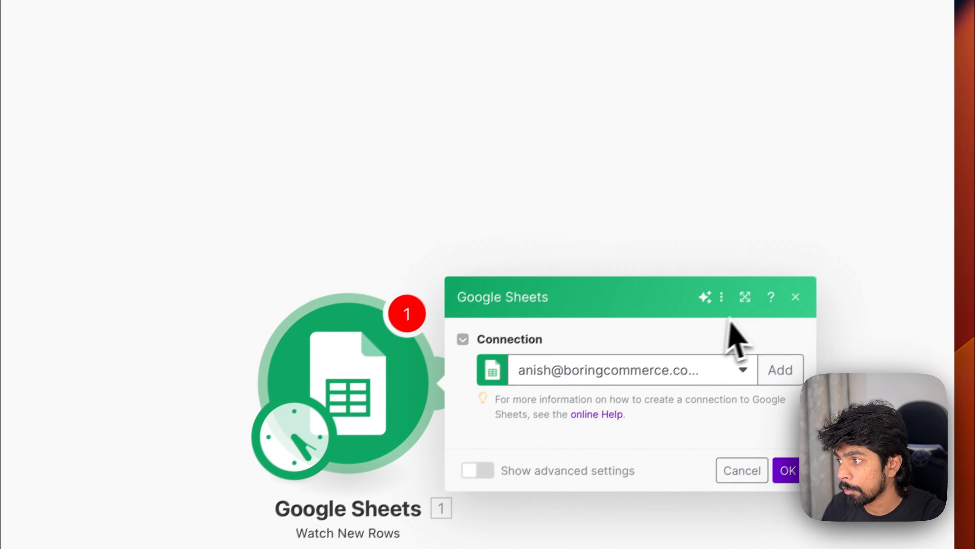
click(522, 390)
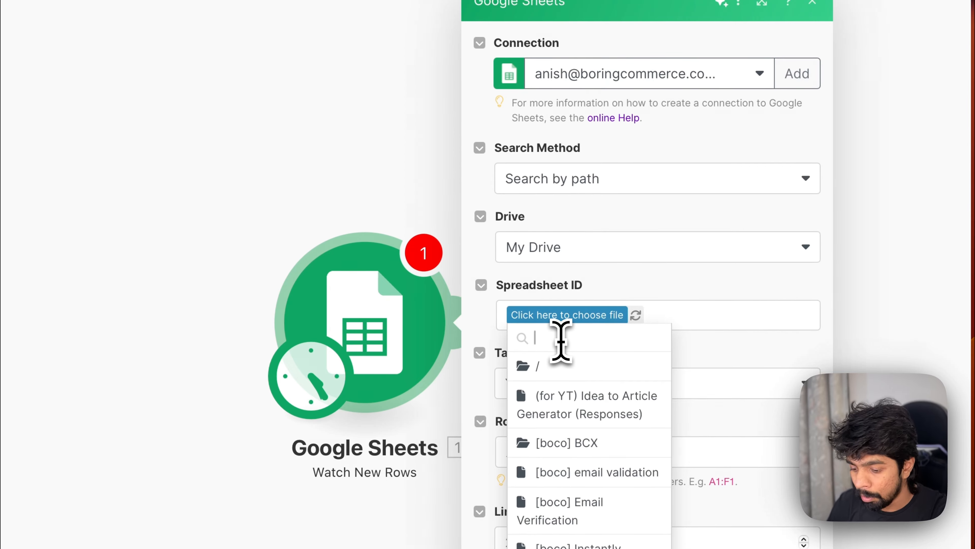
text(SMM)
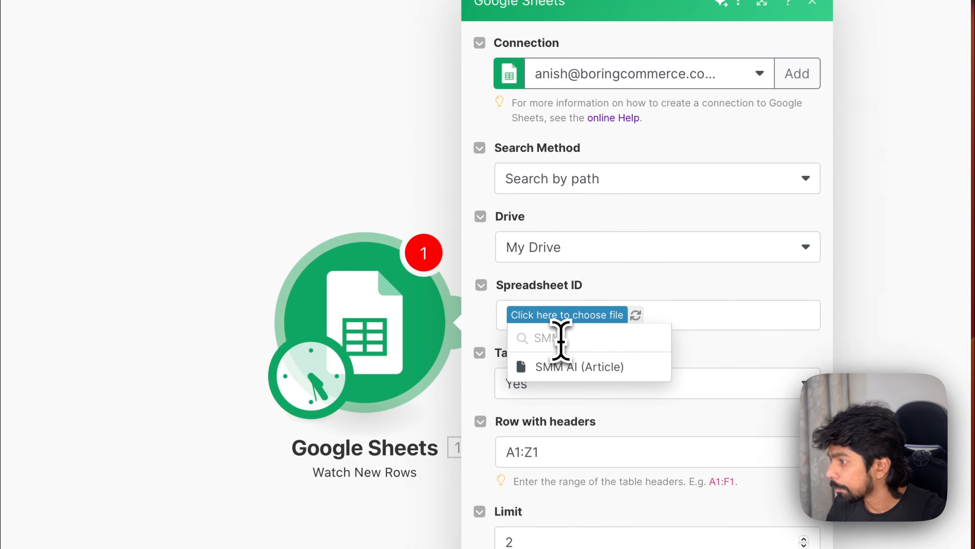
click(567, 367)
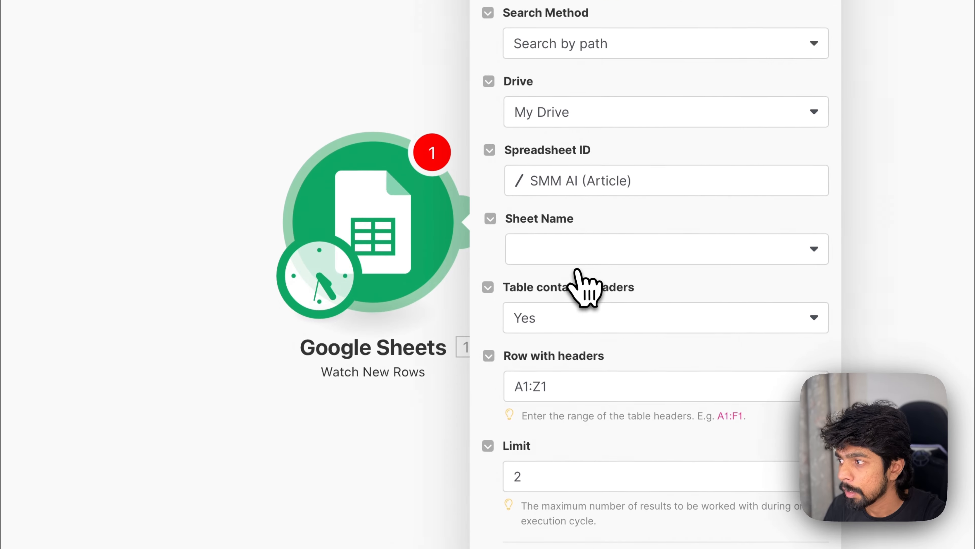
Step: In the Watch New Rows module, choose Sheet1 as the sheet name, set the limit to 1, and save the settings
click(843, 70)
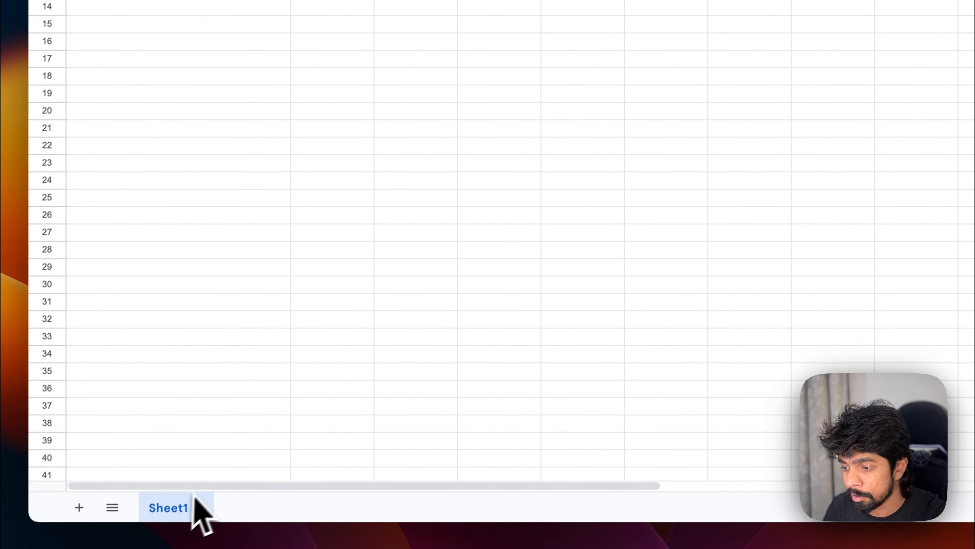
click(633, 37)
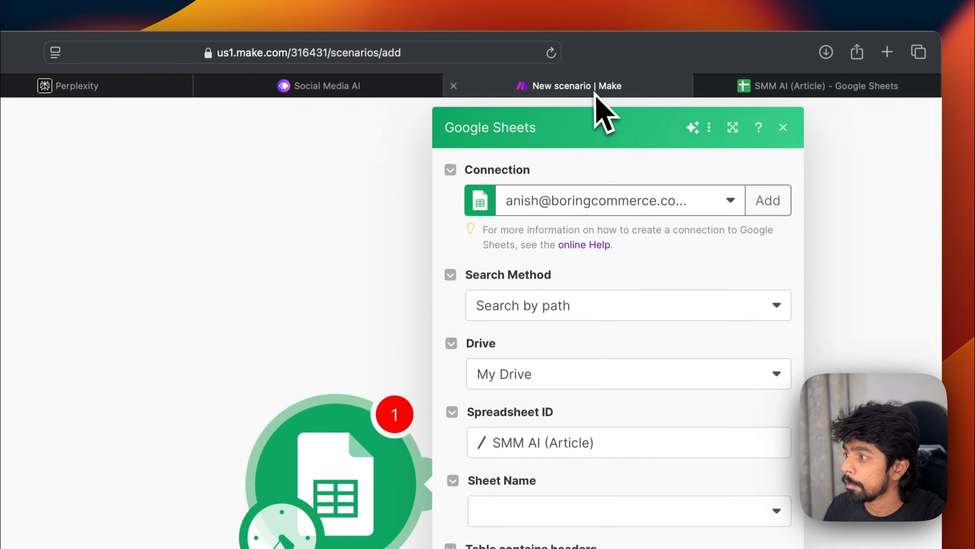
click(568, 518)
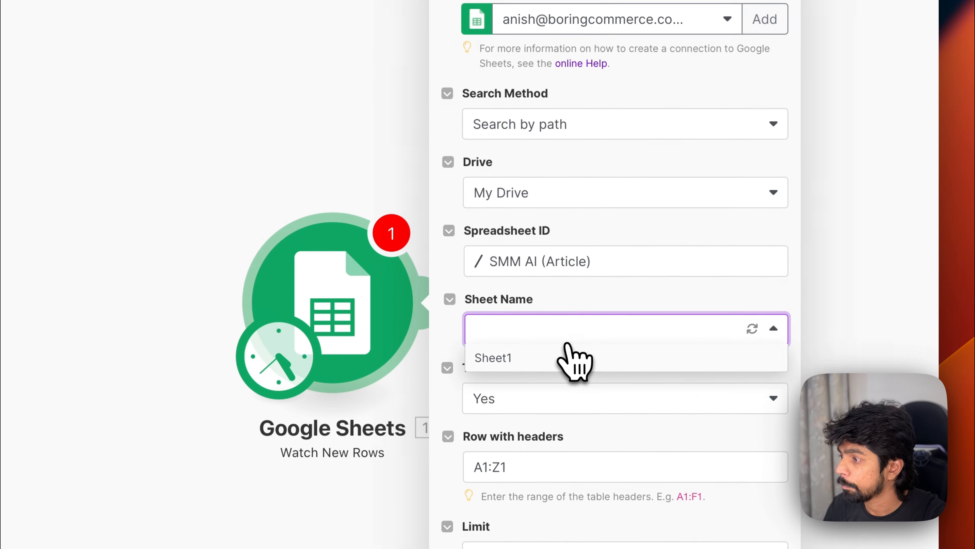
click(550, 358)
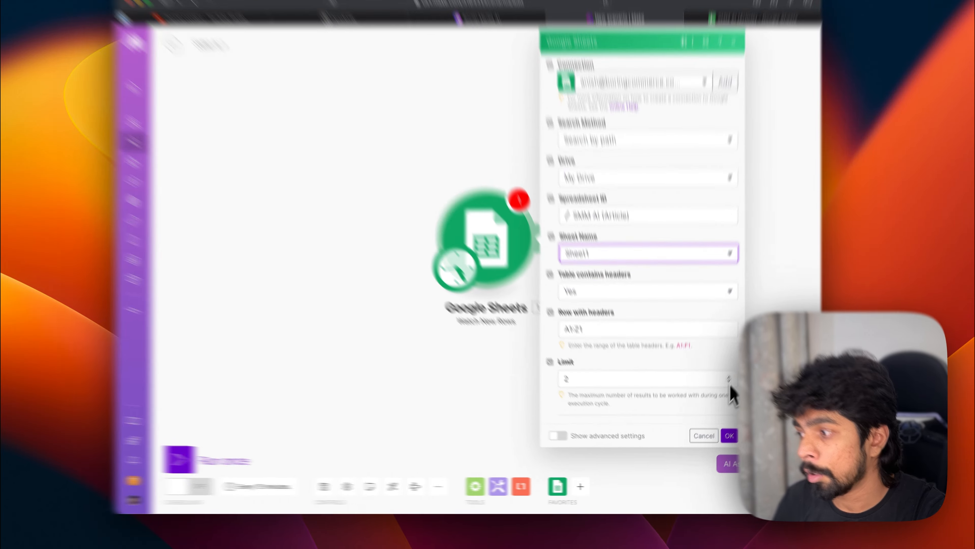
click(724, 392)
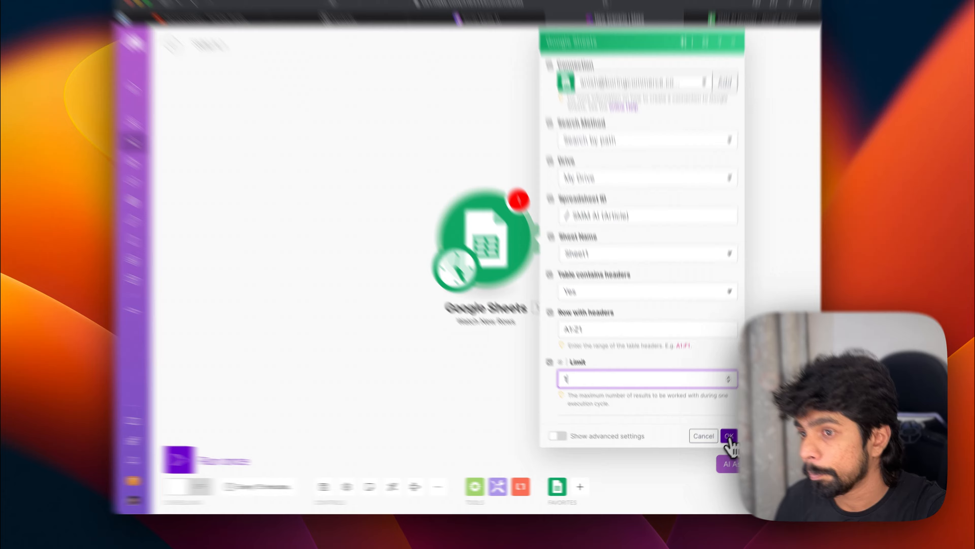
click(724, 442)
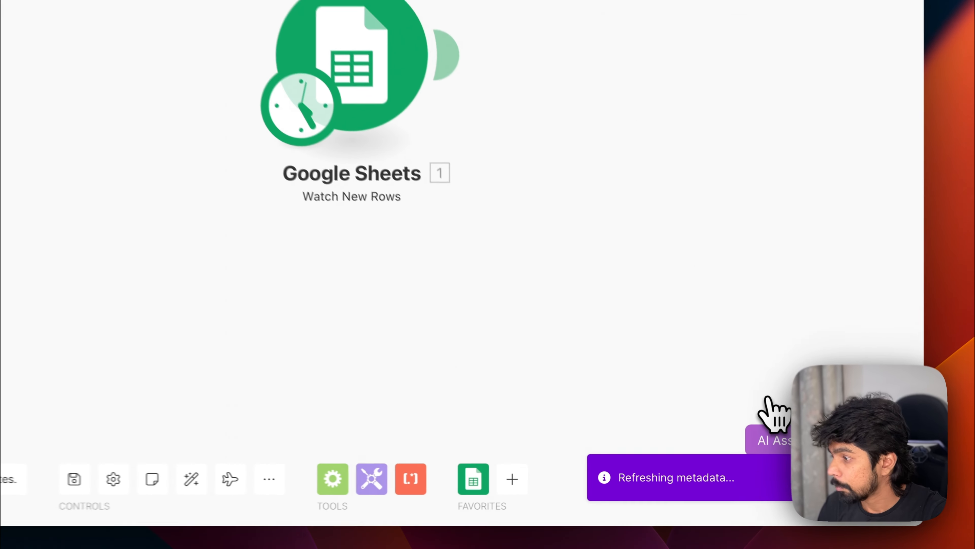
Step: Widen column A of the SMM AI (Article) spreadsheet further
click(787, 86)
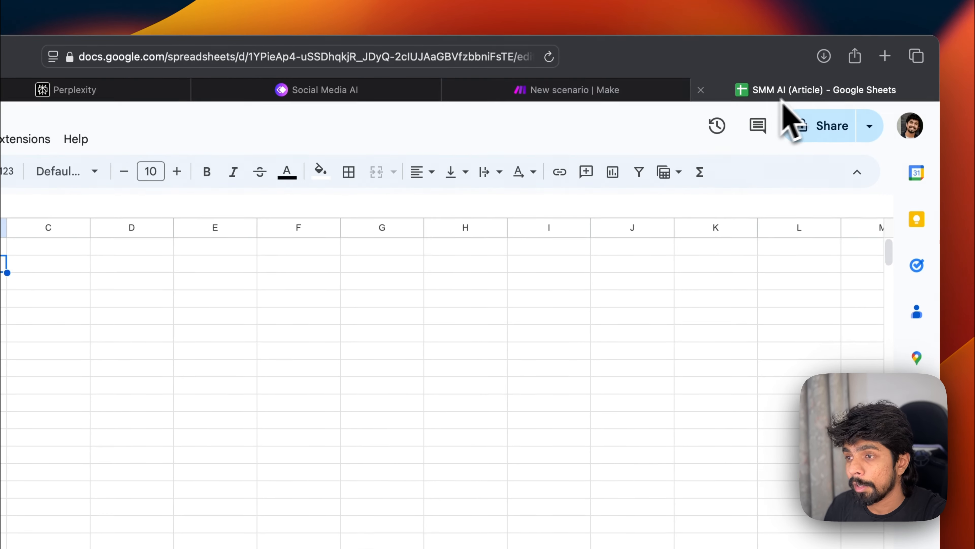
click(88, 265)
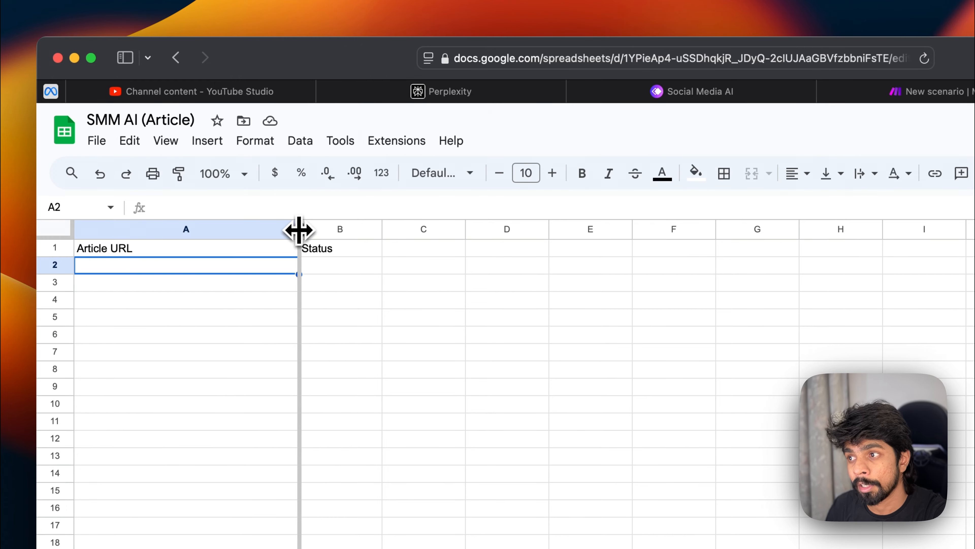
drag(299, 230, 385, 229)
click(318, 338)
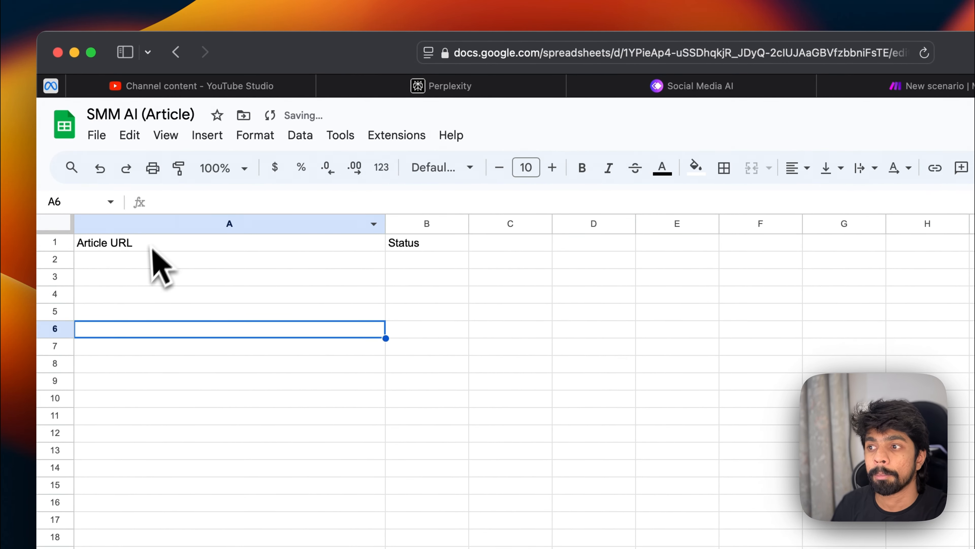
Step: Open a new browser tab, search Google for wwdc 2024, and browse the results
key(super+t)
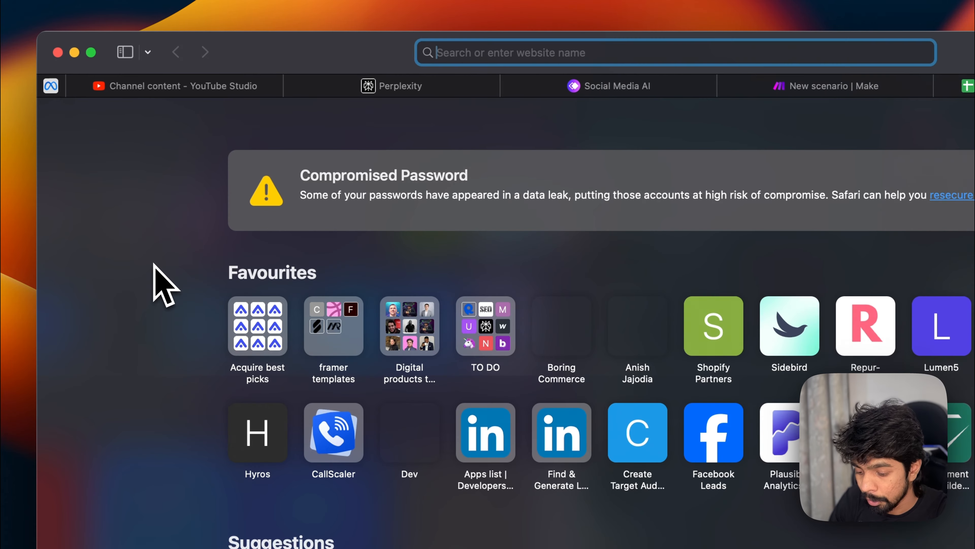
text(wwdc 2024)
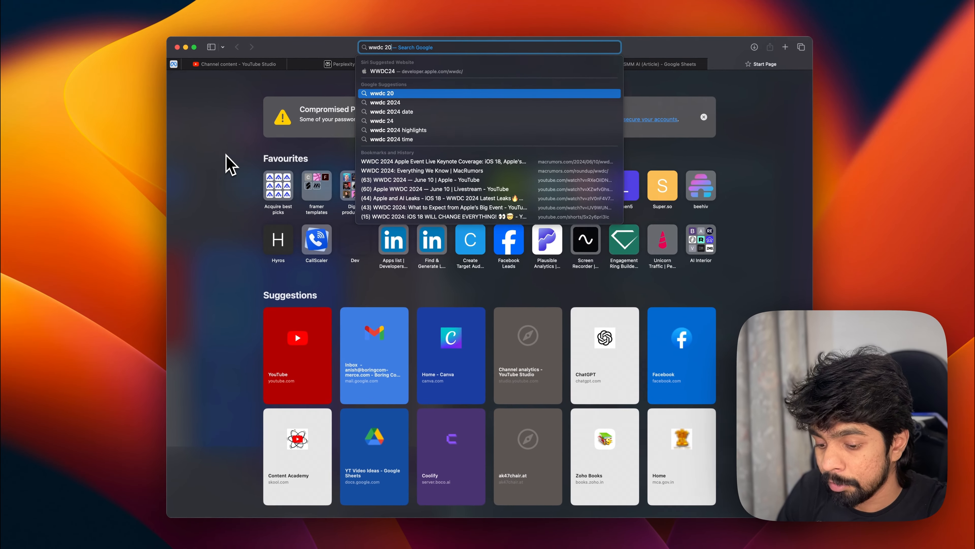
key(Return)
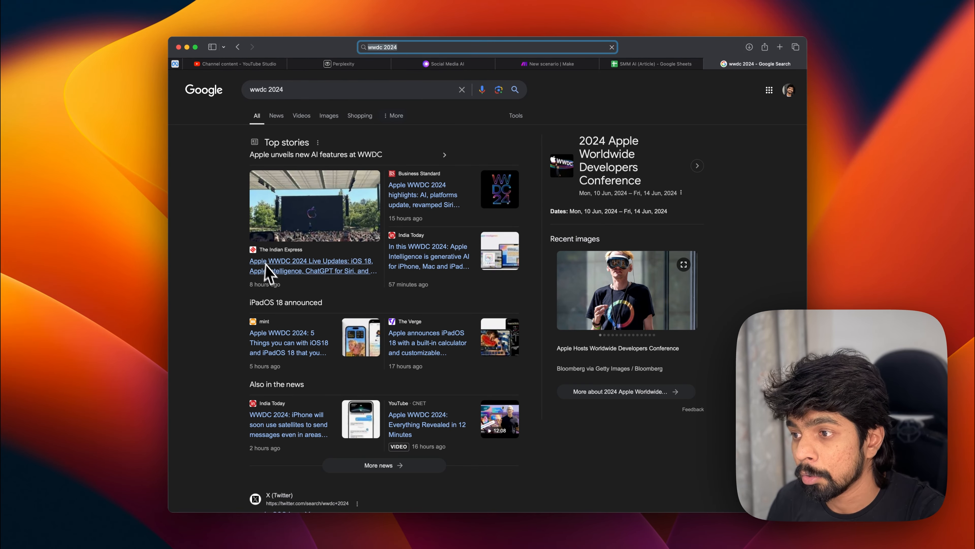
scroll(238, 338, down, 15)
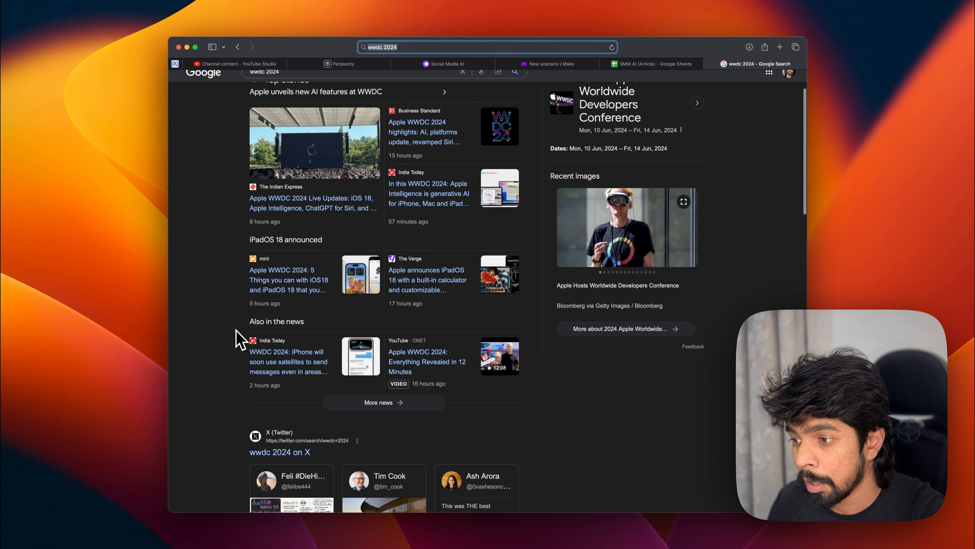
scroll(238, 338, down, 8)
scroll(239, 338, up, 2)
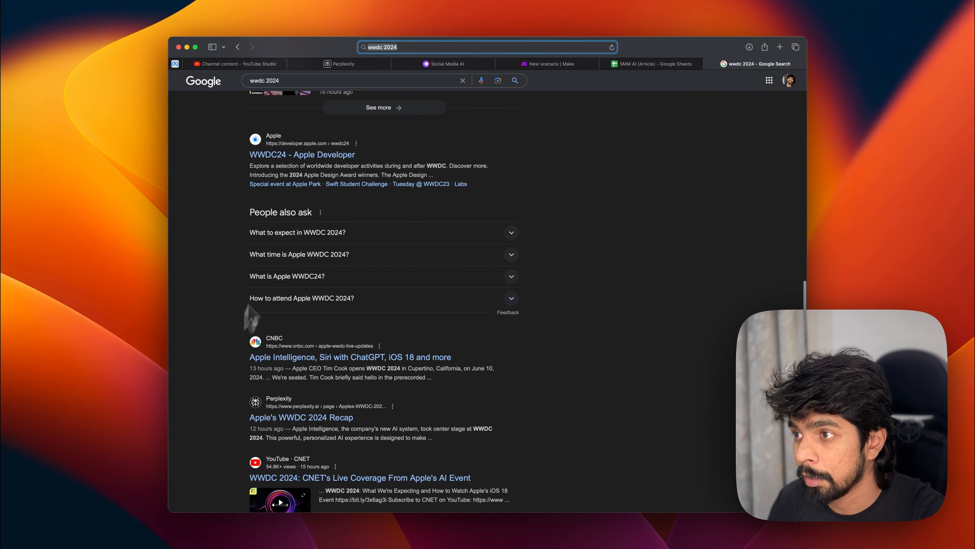
scroll(246, 322, down, 4)
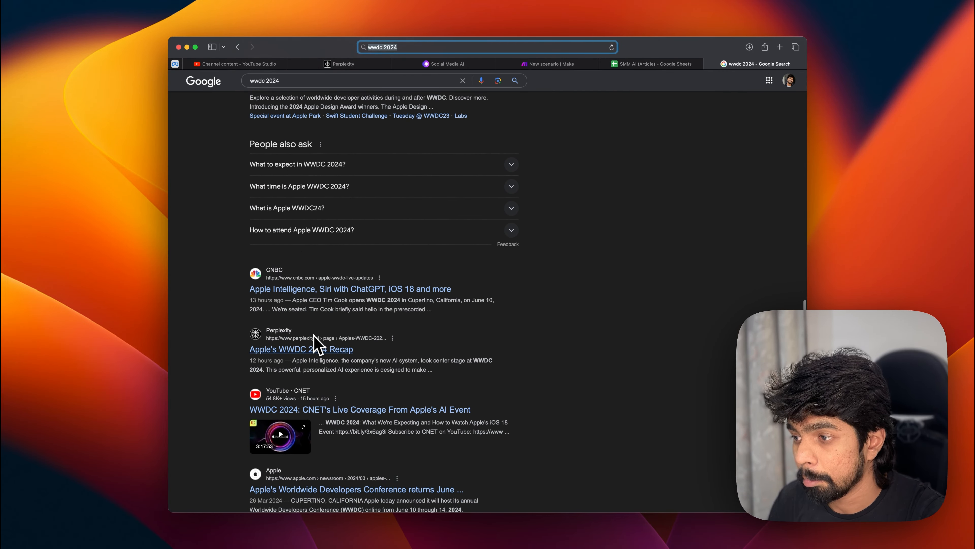
scroll(321, 358, down, 4)
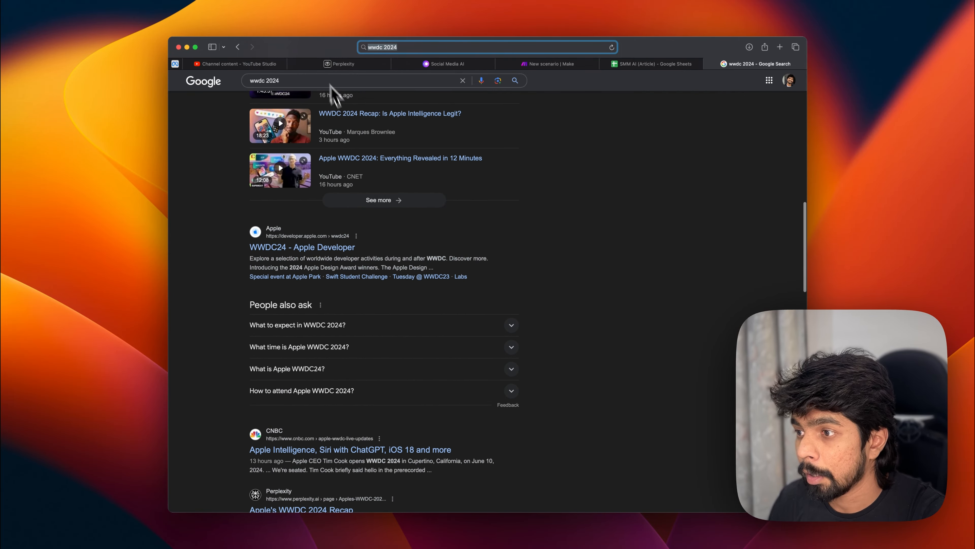
scroll(362, 298, up, 7)
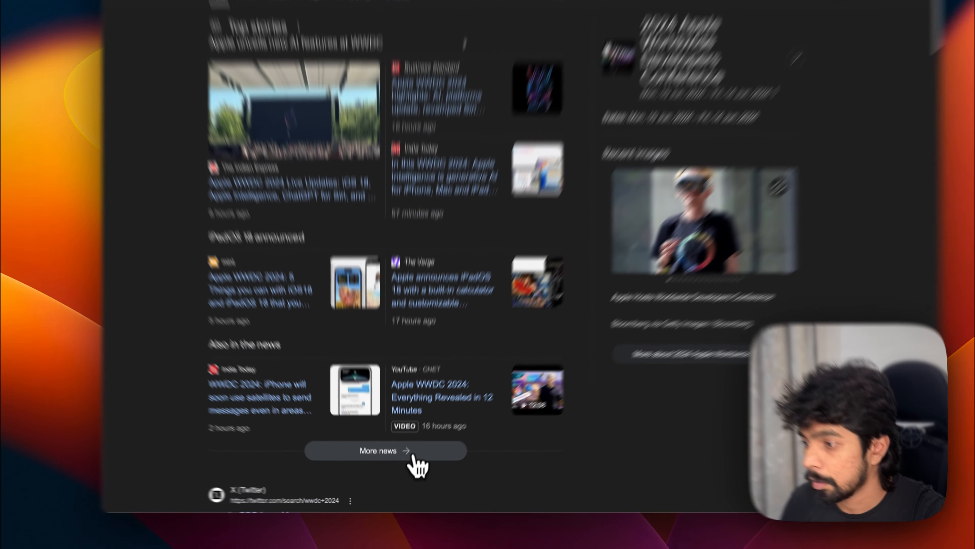
Step: Open the news results and browse several WWDC 2024 articles to find ones to use
click(386, 463)
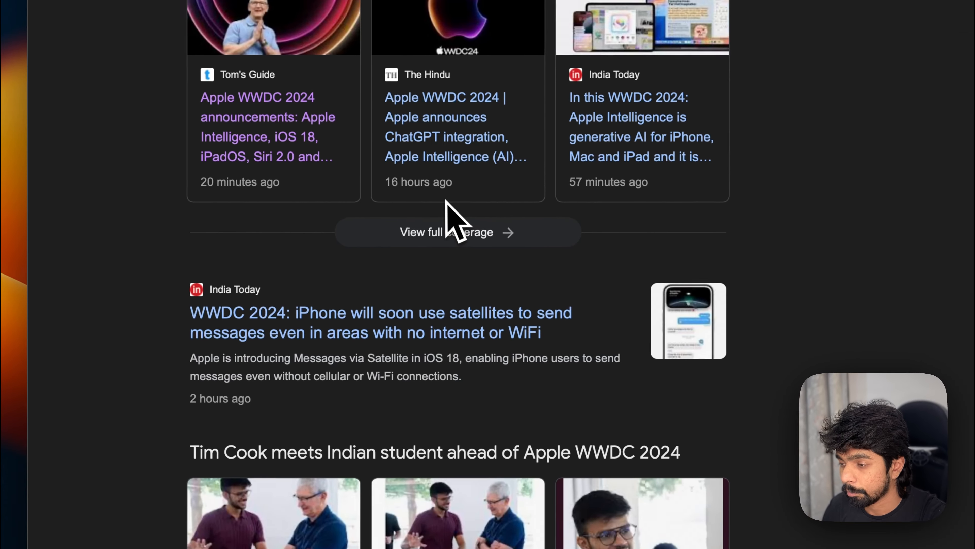
scroll(113, 228, down, 15)
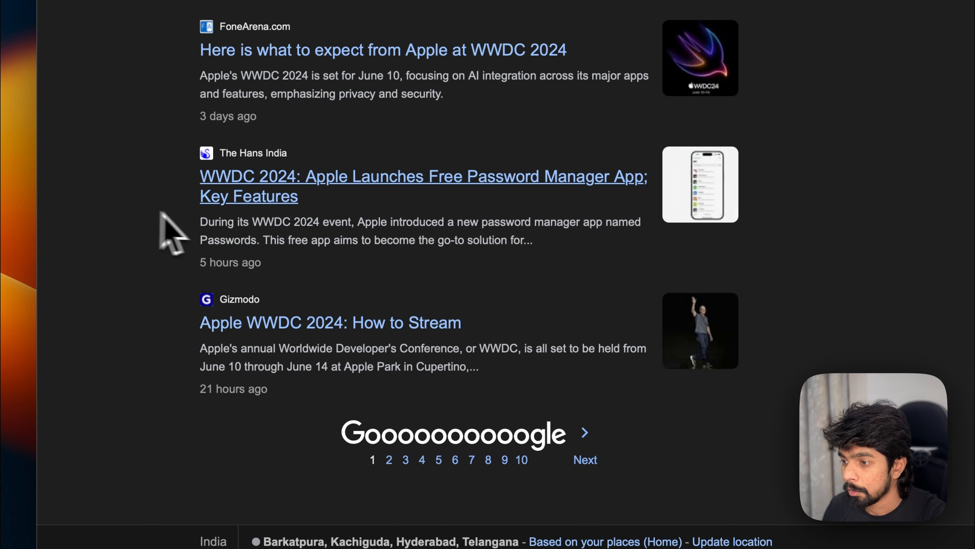
click(316, 336)
scroll(415, 261, down, 15)
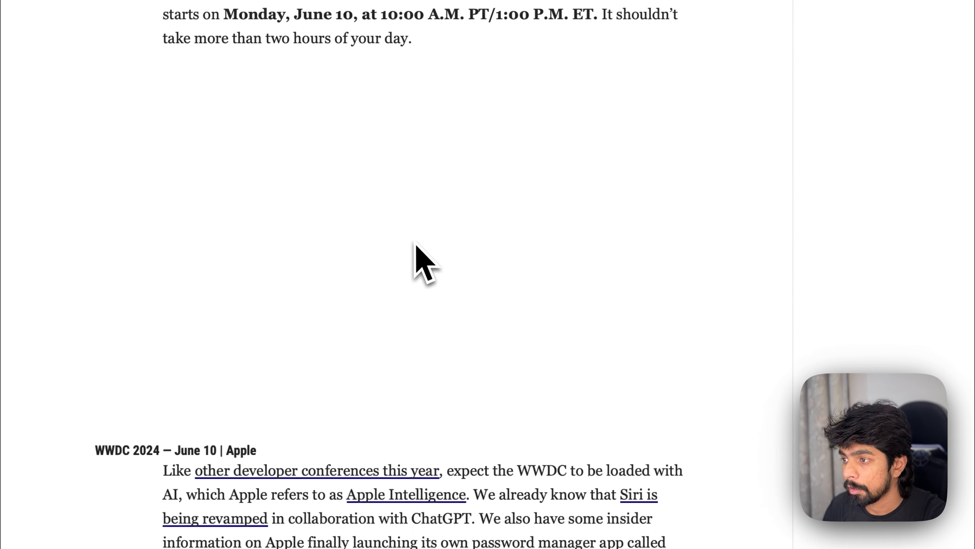
scroll(412, 240, down, 15)
scroll(412, 240, up, 20)
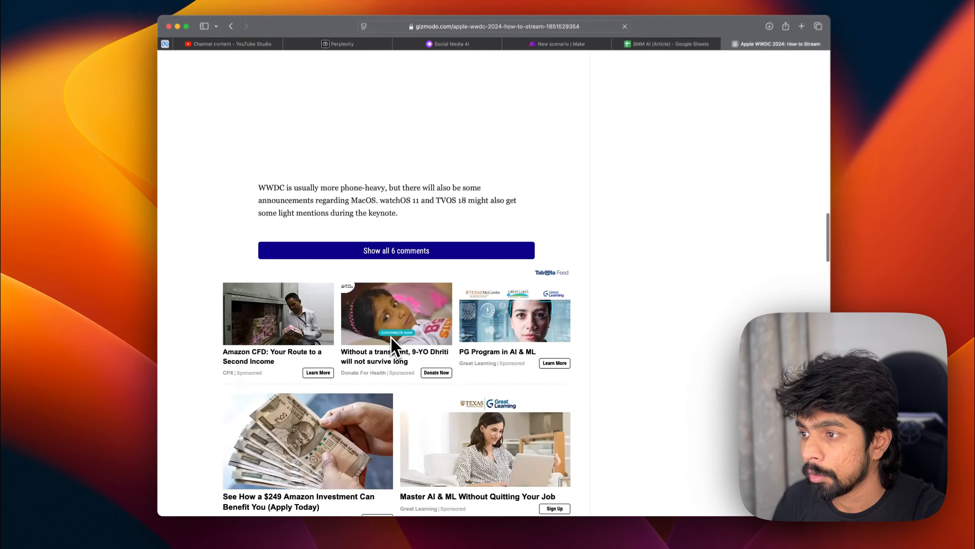
key(super+[)
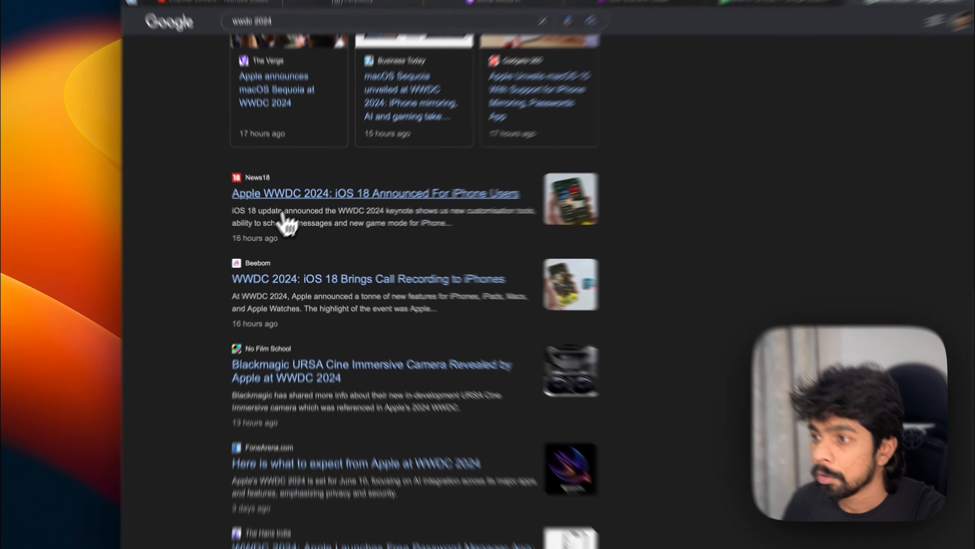
click(294, 157)
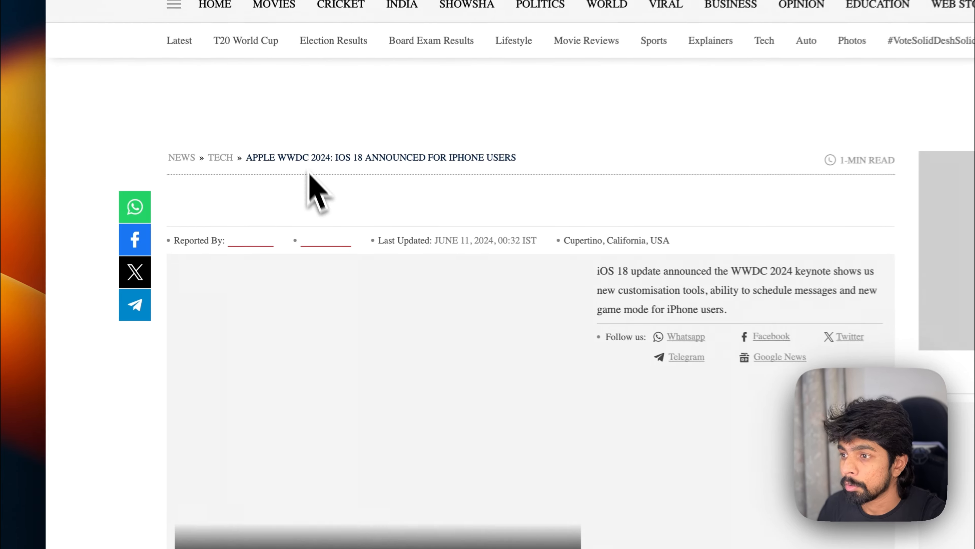
scroll(316, 185, down, 15)
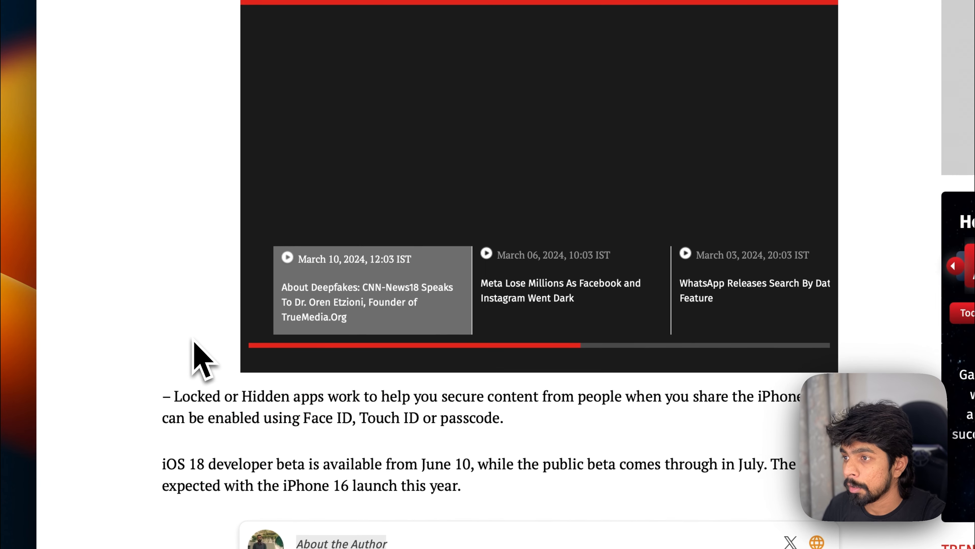
scroll(201, 359, down, 20)
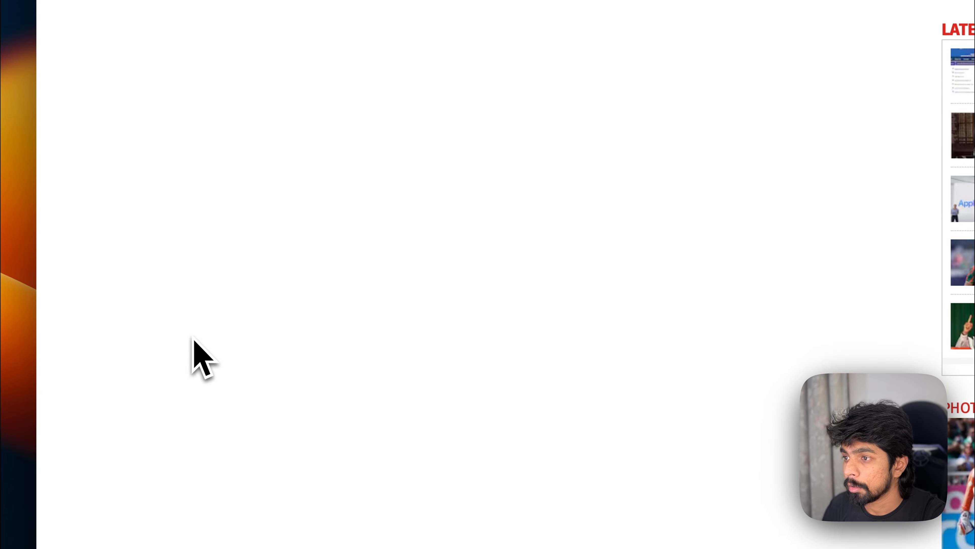
scroll(201, 359, up, 12)
click(499, 215)
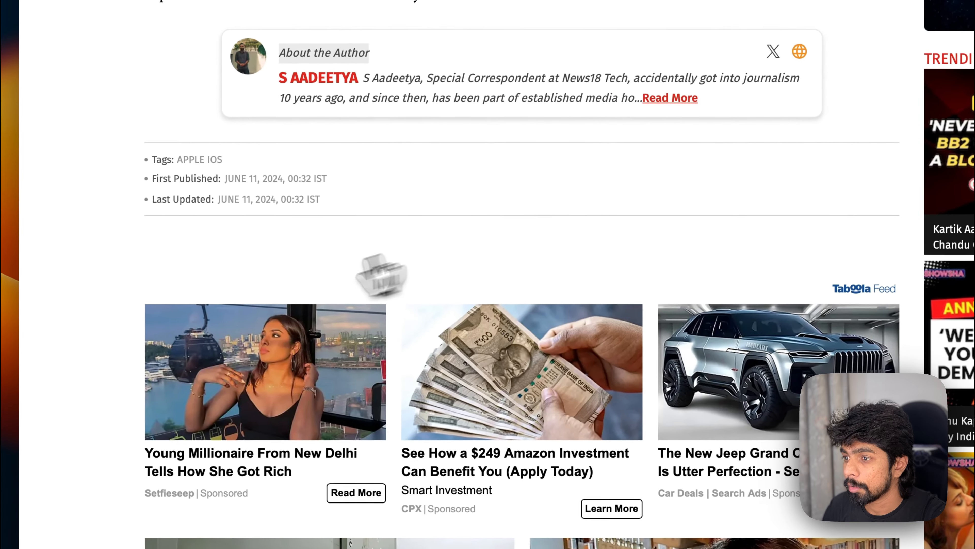
scroll(257, 311, up, 20)
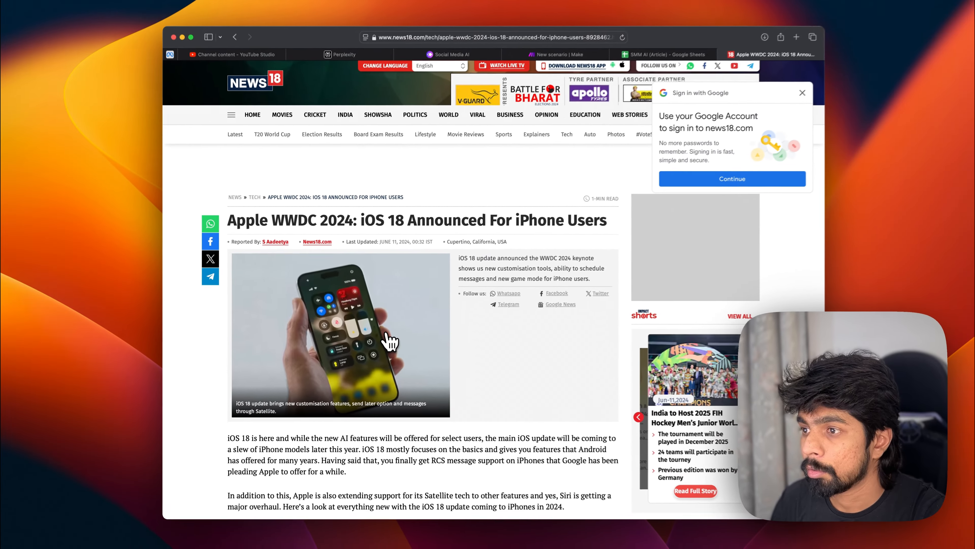
scroll(390, 341, left, 5)
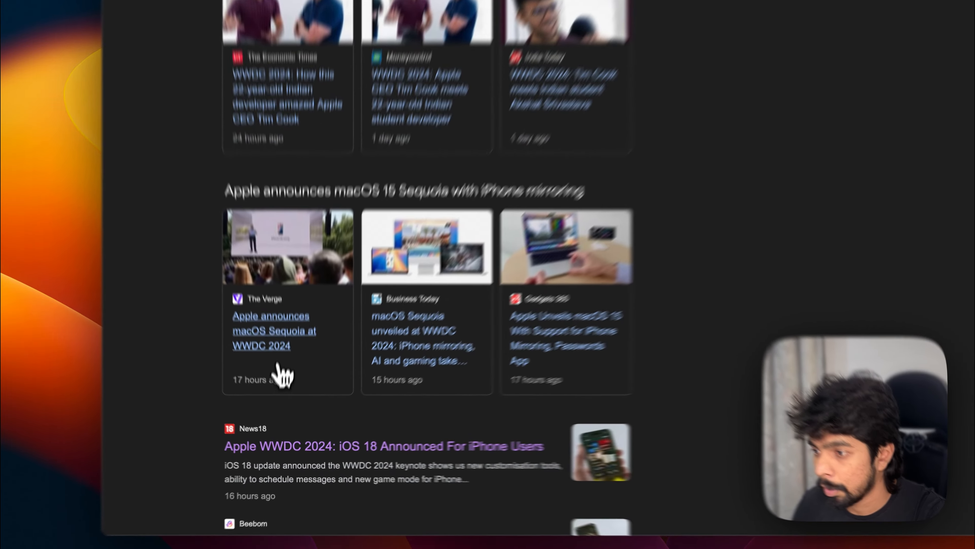
Step: Open The Verge article on Apple announcing macOS Sequoia and paste its URL into cell A2
click(281, 376)
scroll(541, 242, down, 5)
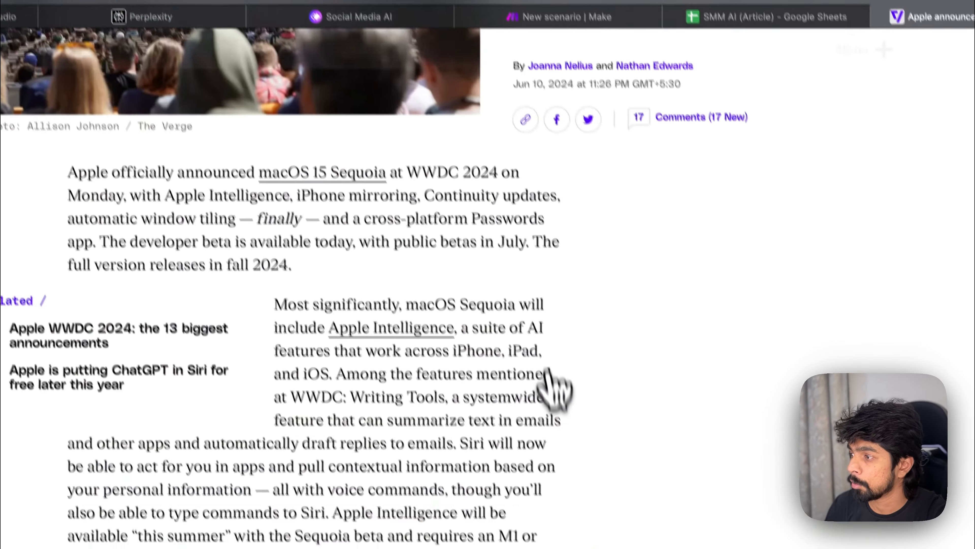
scroll(553, 388, down, 10)
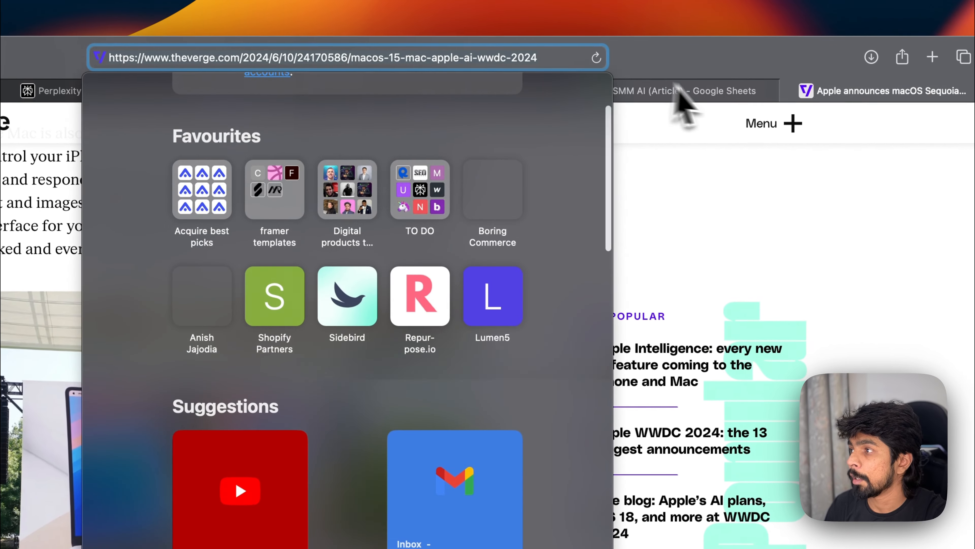
click(677, 91)
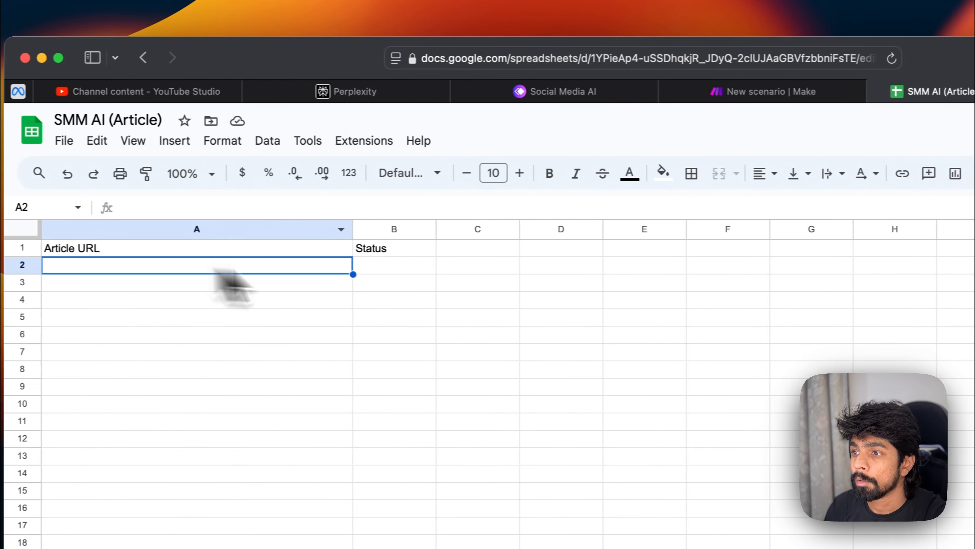
text(https://www.theverge.com/2024/6/10/24170586/macos-15-mac-apple-ai-wwdc-2024)
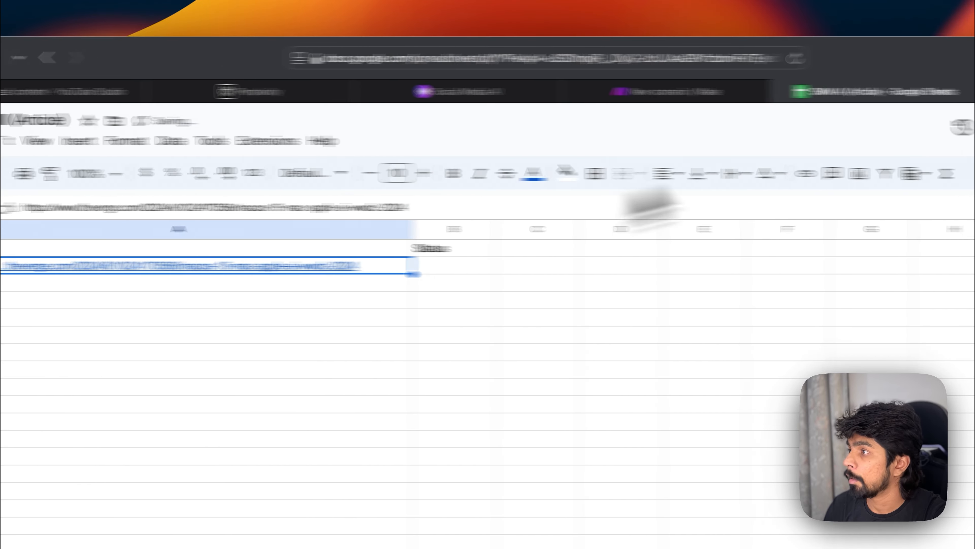
Step: Open The Verge's Xbox article on more games coming to other platforms and paste its URL into cell A3
click(847, 96)
scroll(328, 321, up, 15)
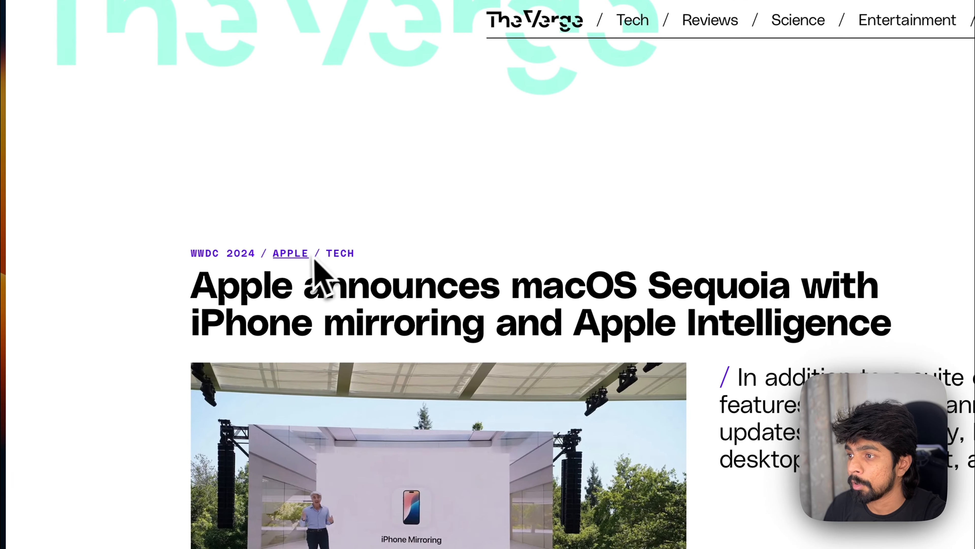
click(340, 255)
scroll(464, 326, down, 10)
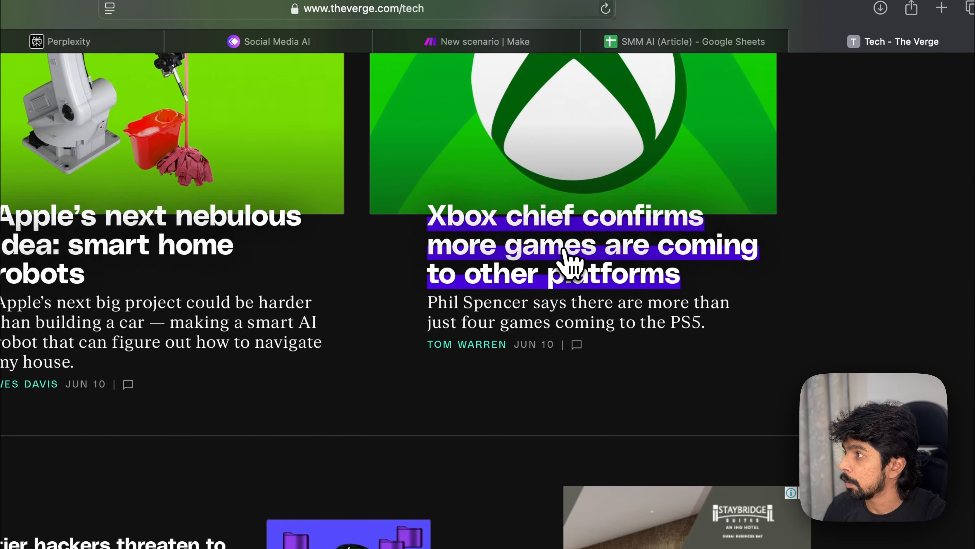
click(571, 266)
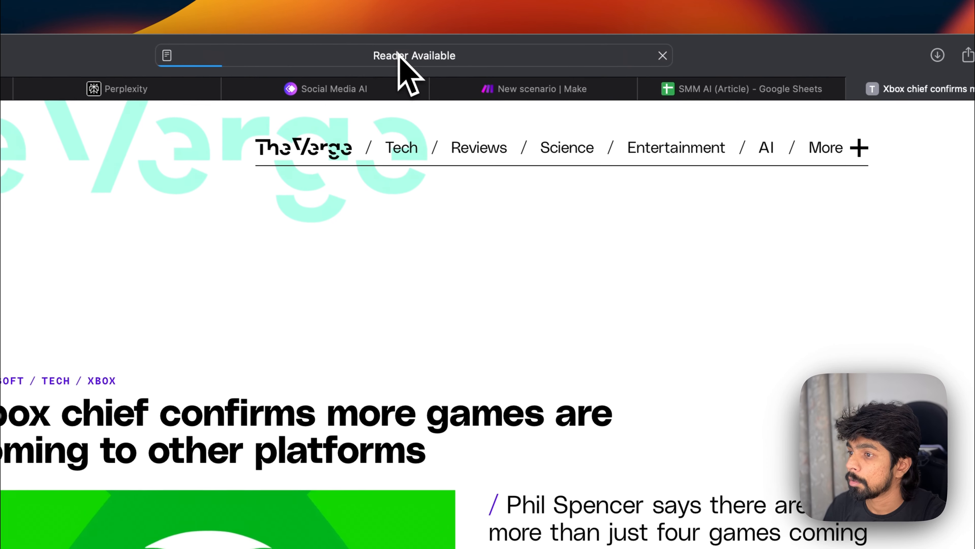
click(357, 8)
key(super+c)
click(752, 91)
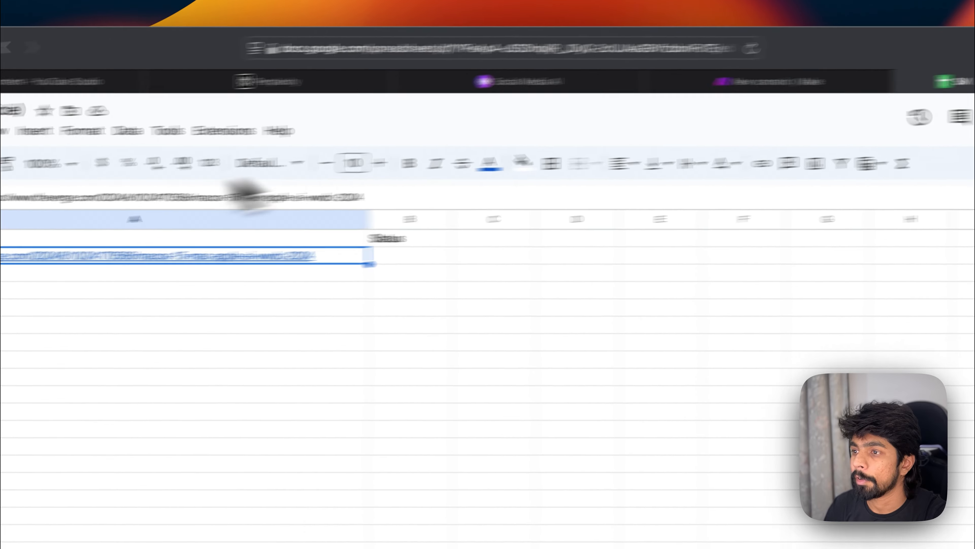
click(199, 267)
key(super+v)
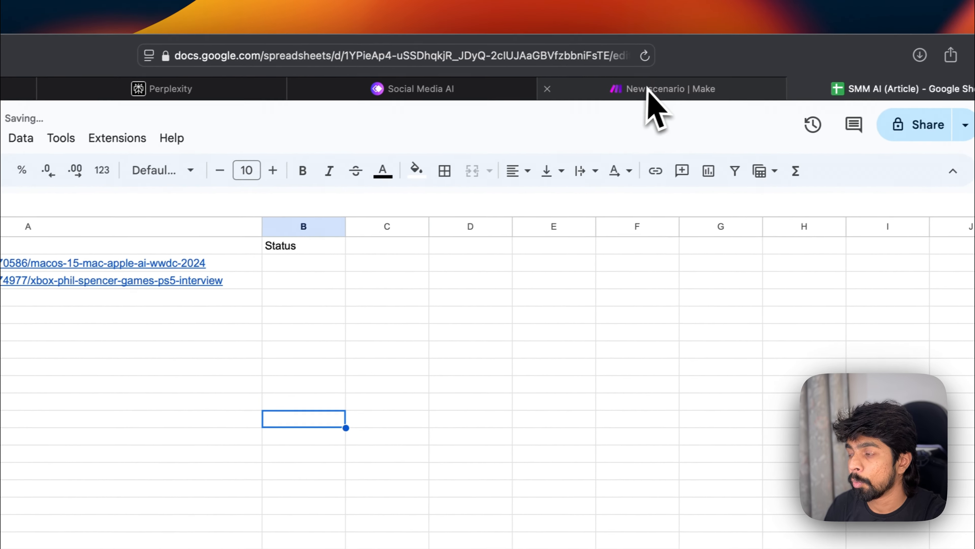
click(898, 66)
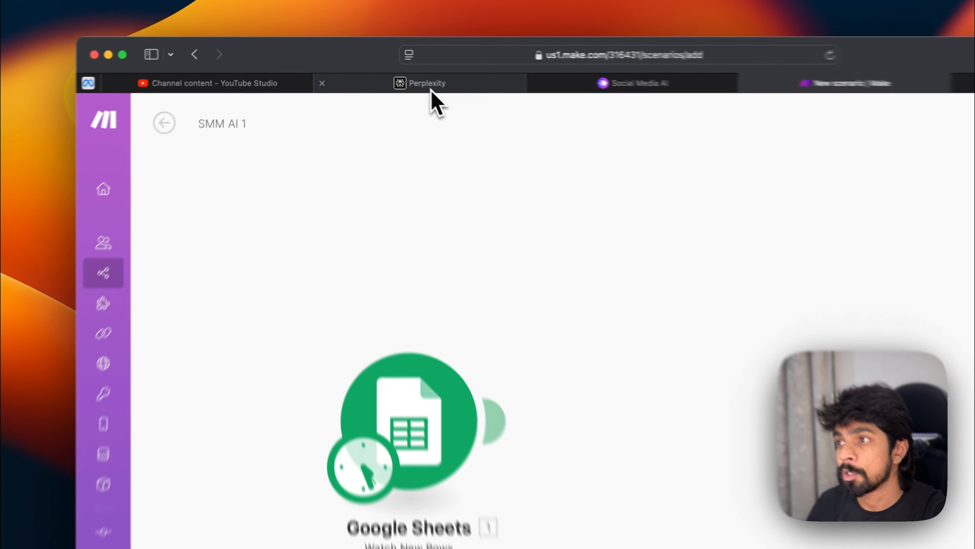
click(381, 65)
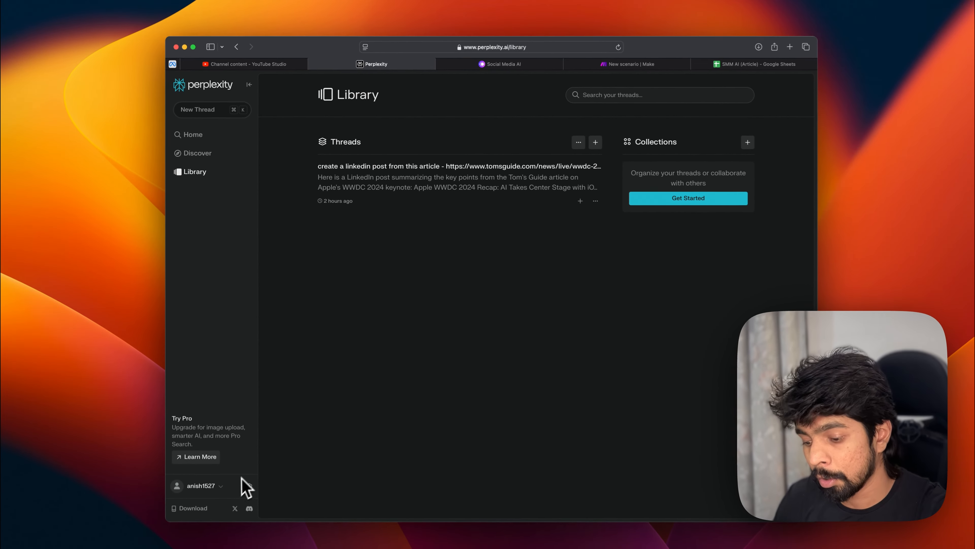
key(super+t)
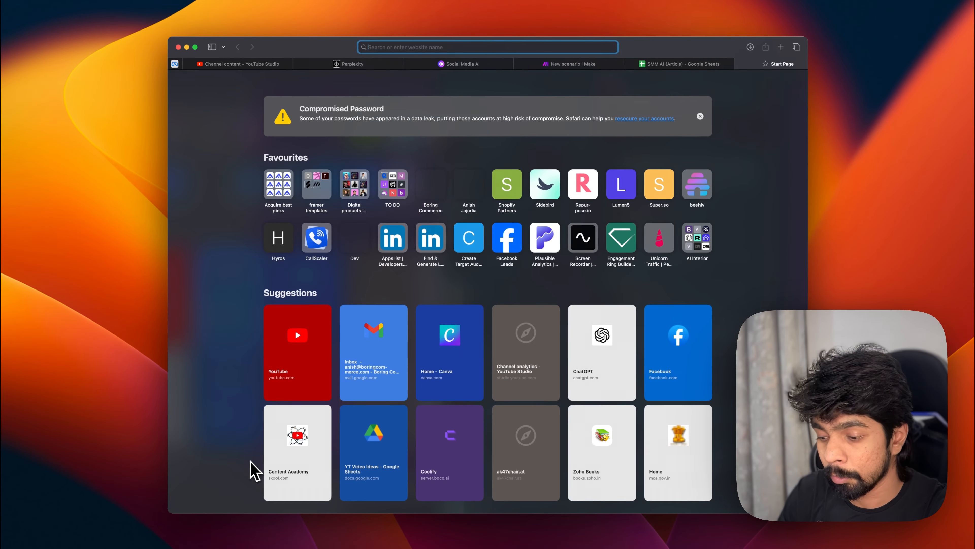
text(perp;)
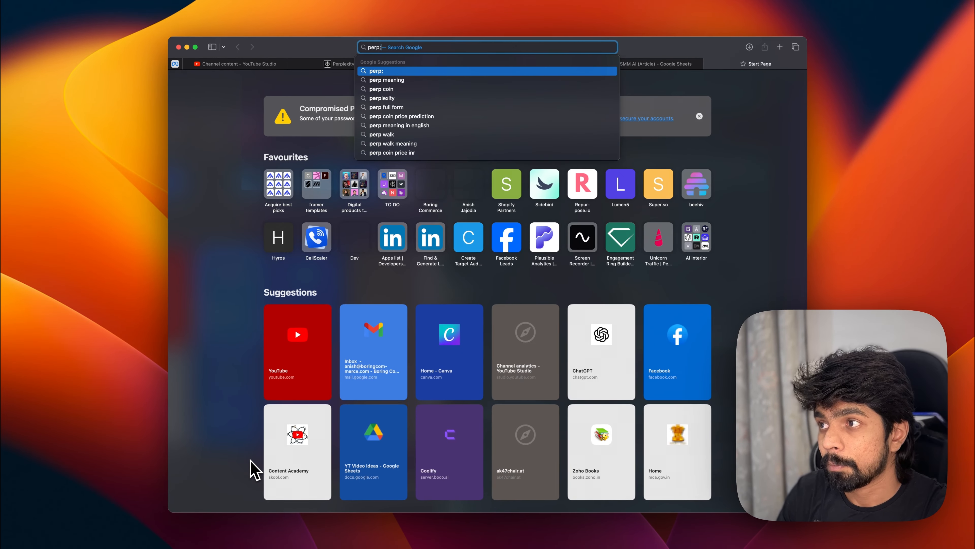
text(e)
key(BackSpace)
key(BackSpace)
text(lexity.ai)
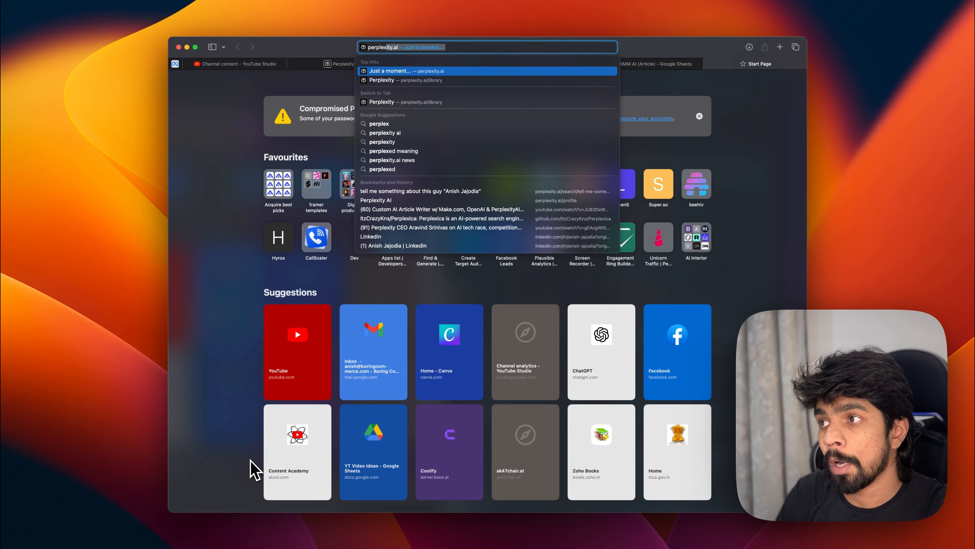
key(Return)
key(super+w)
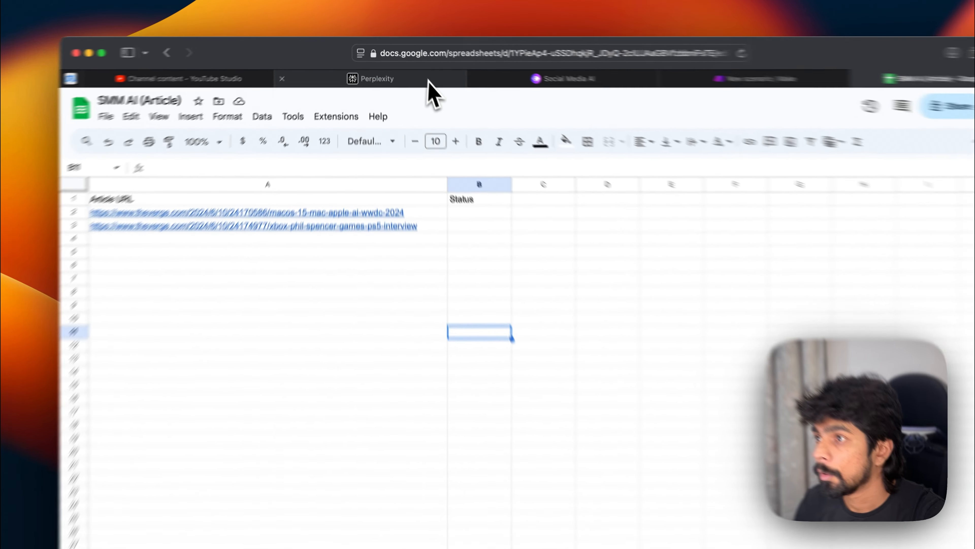
Step: Open Perplexity's settings and sign out of the account
click(384, 64)
click(200, 461)
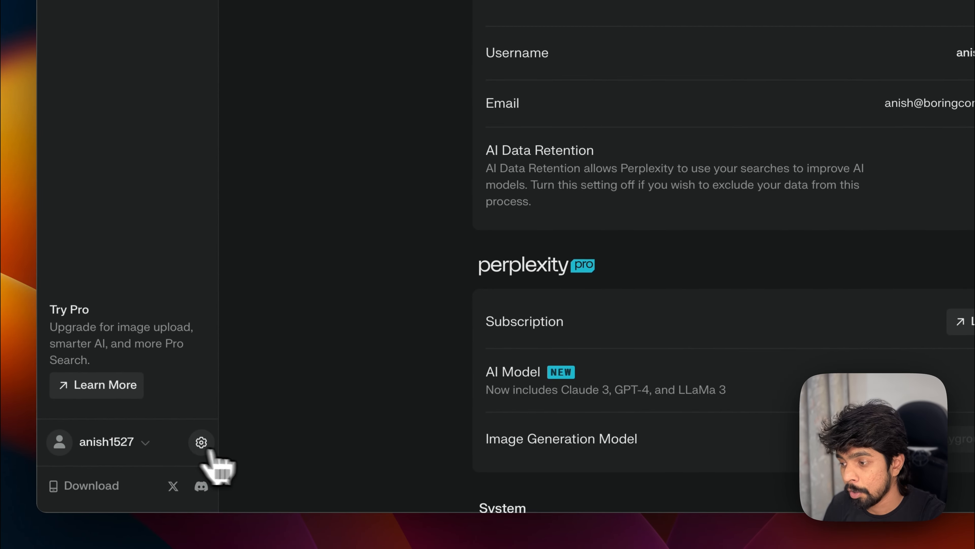
scroll(652, 461, down, 5)
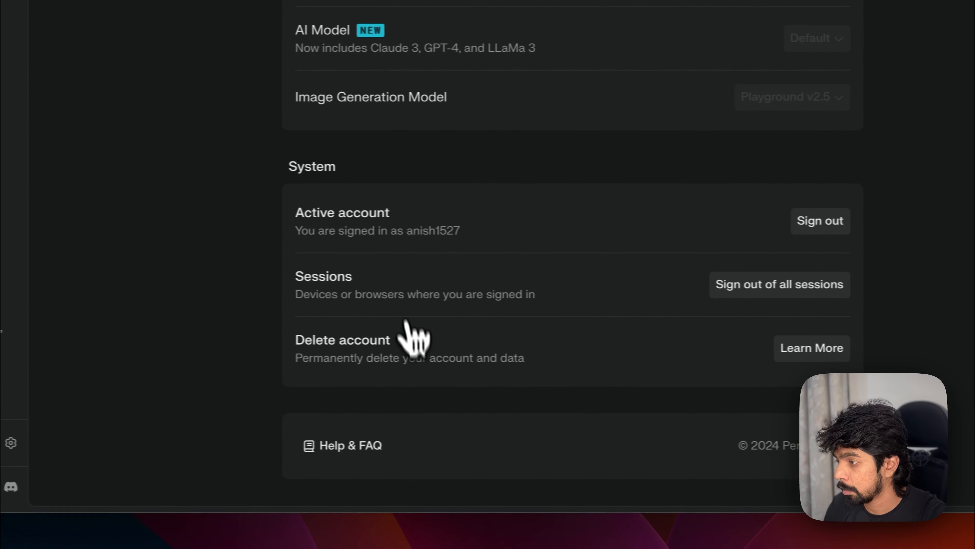
click(678, 243)
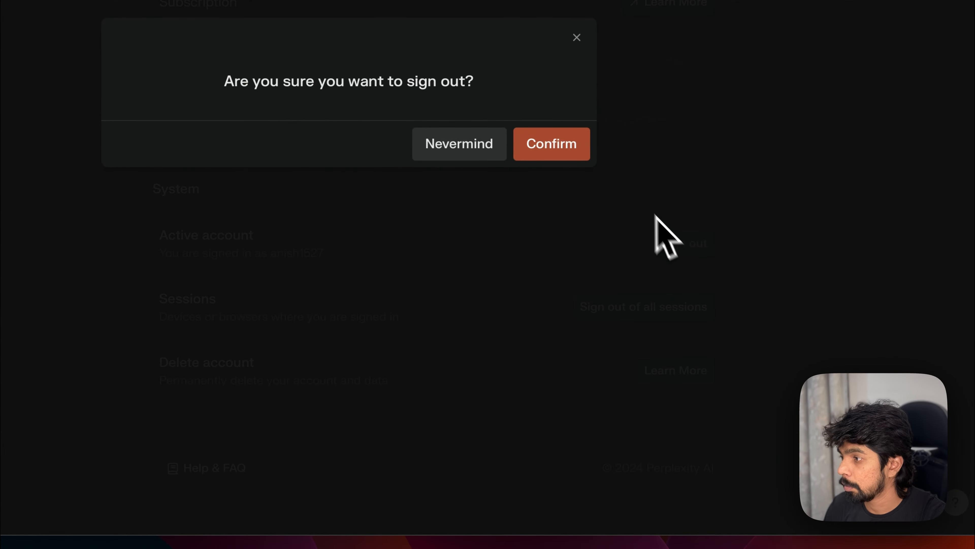
click(551, 143)
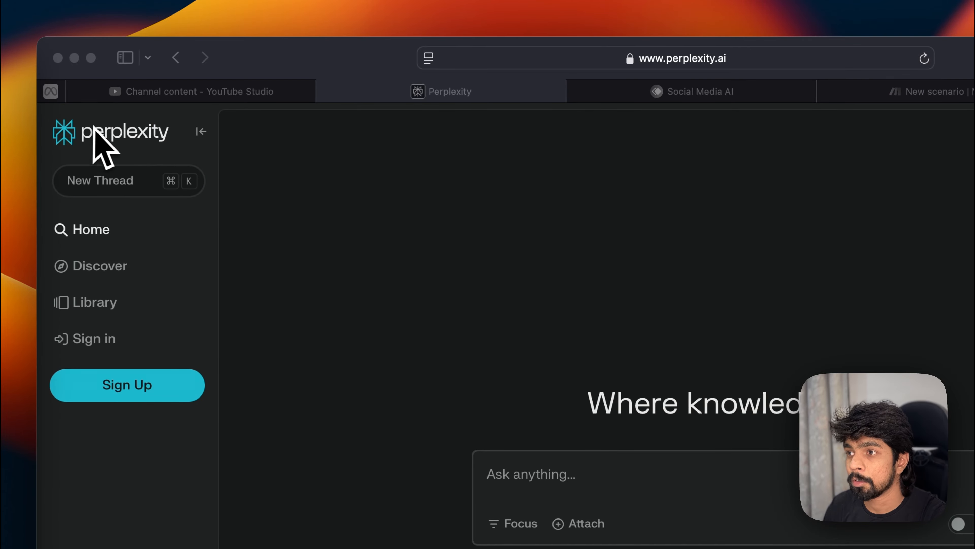
Step: Sign back in to Perplexity with Google and open the API settings page
click(116, 384)
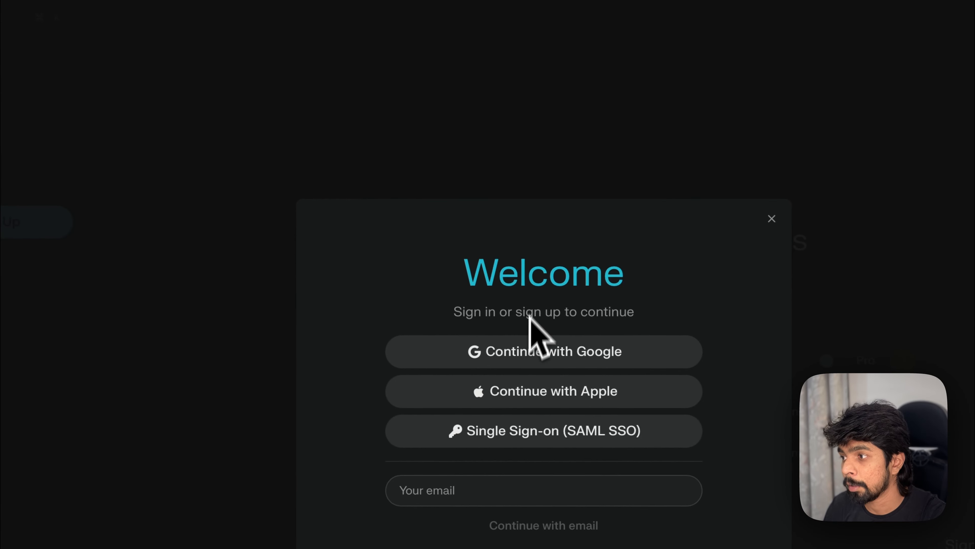
click(542, 347)
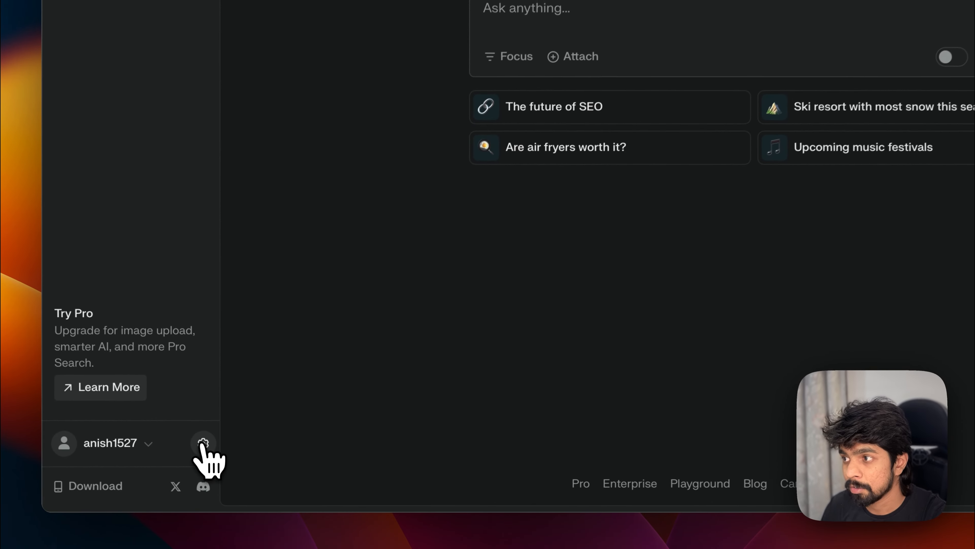
click(250, 477)
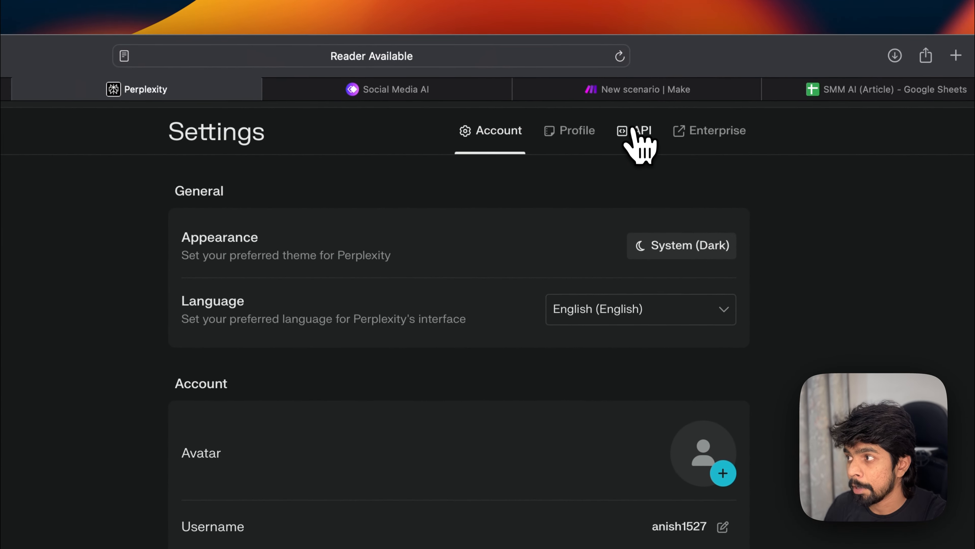
click(637, 132)
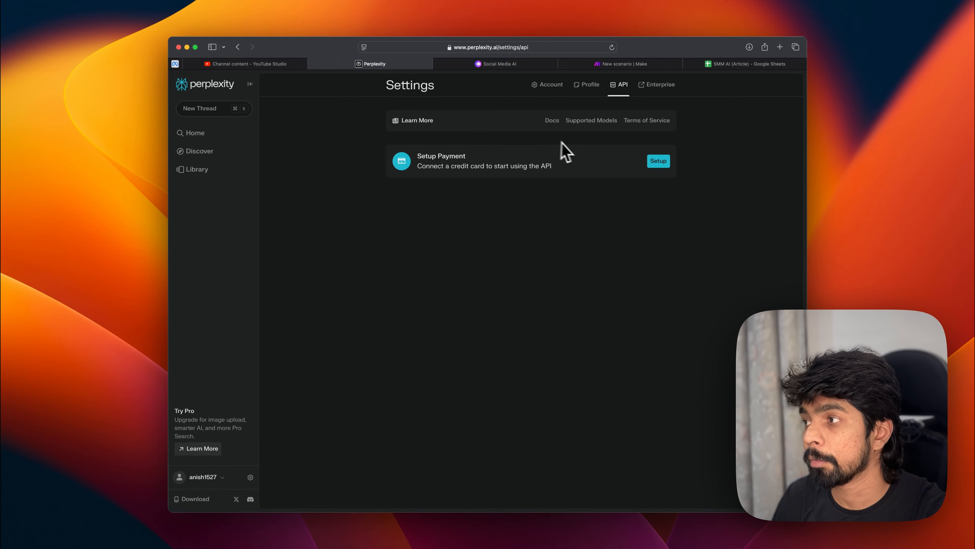
Step: Add a Perplexity AI Create a Chat Completion module after the Google Sheets trigger and start creating its connection
click(641, 64)
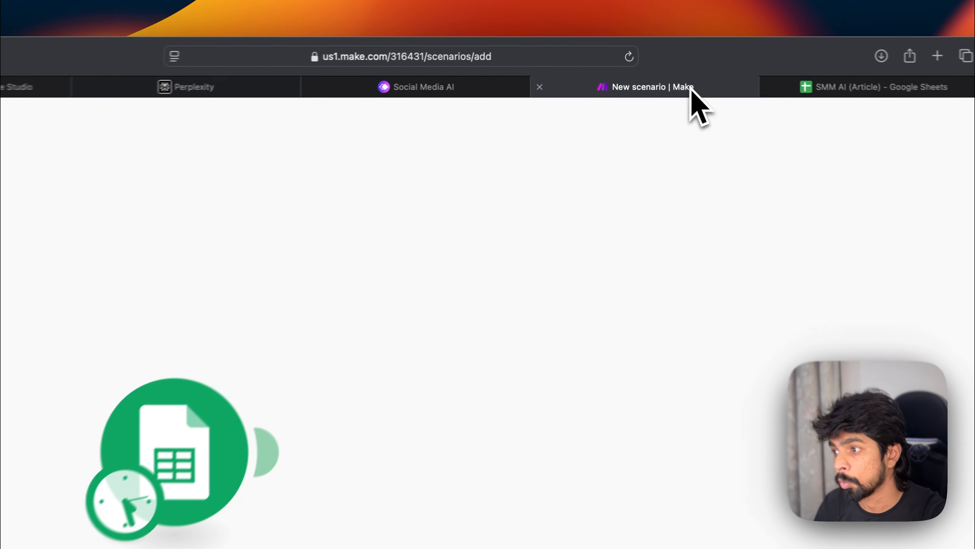
click(445, 250)
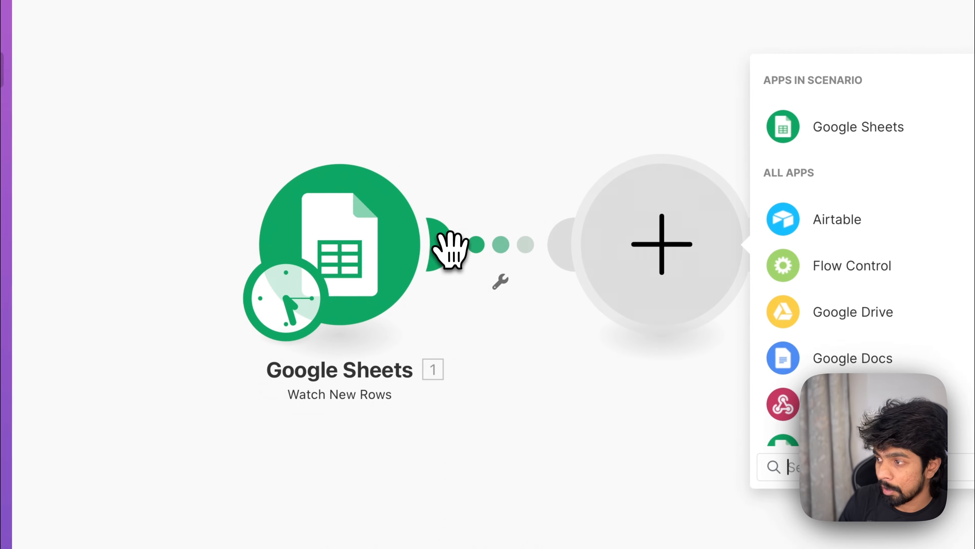
text(pr)
key(BackSpace)
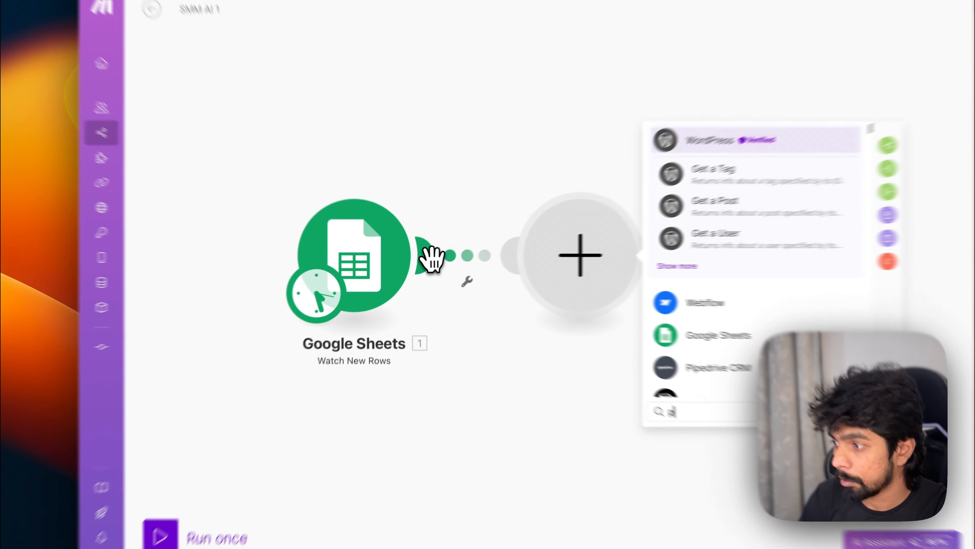
text(erp)
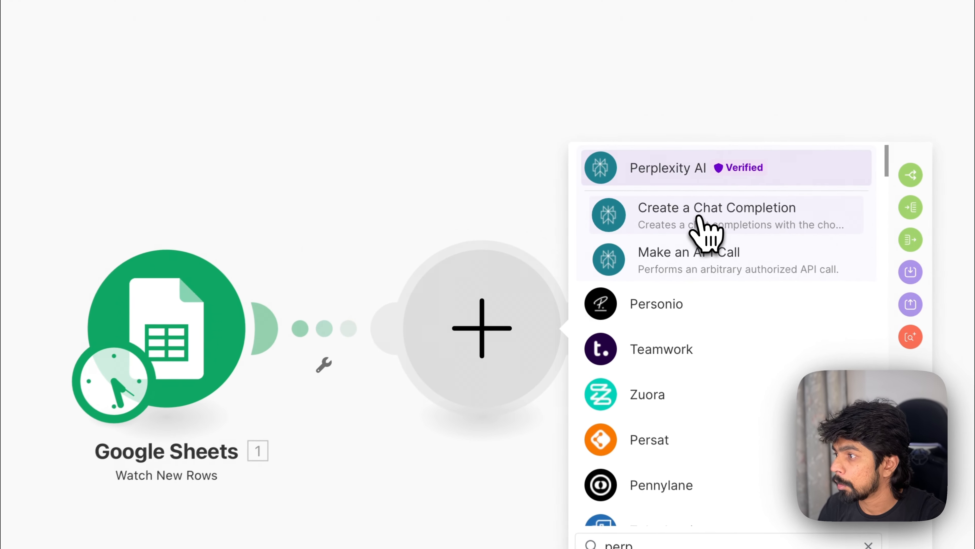
click(640, 210)
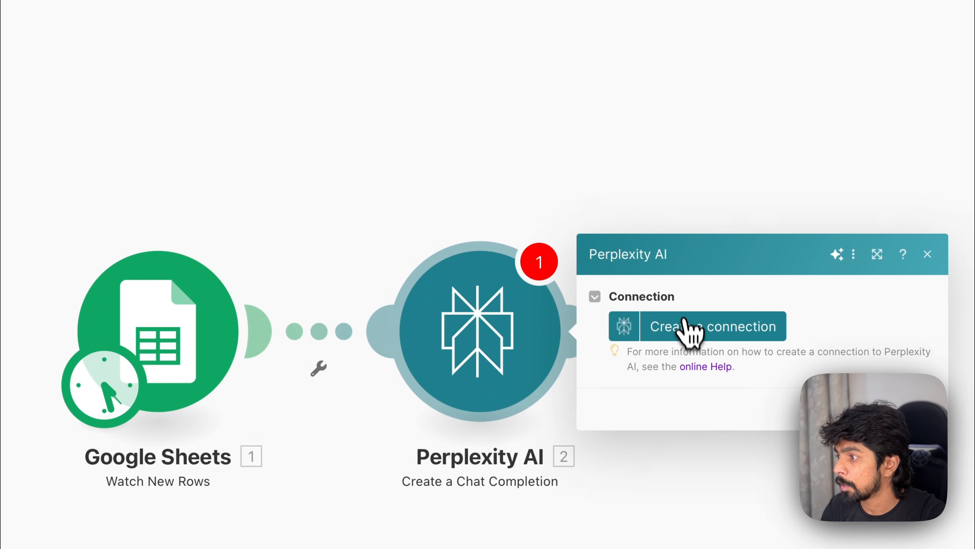
click(690, 332)
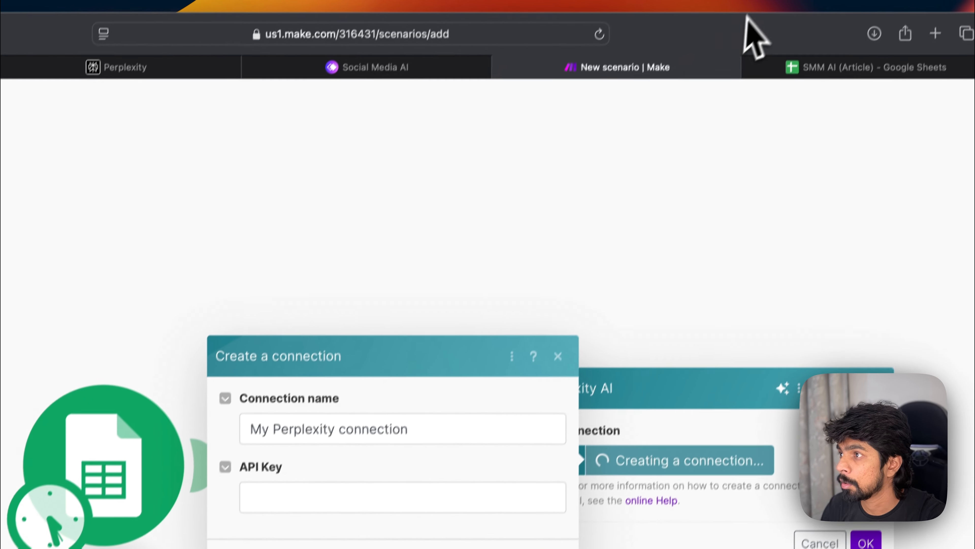
Step: Open Perplexity's API payment setup, close it, and review the Account and Profile settings
click(309, 89)
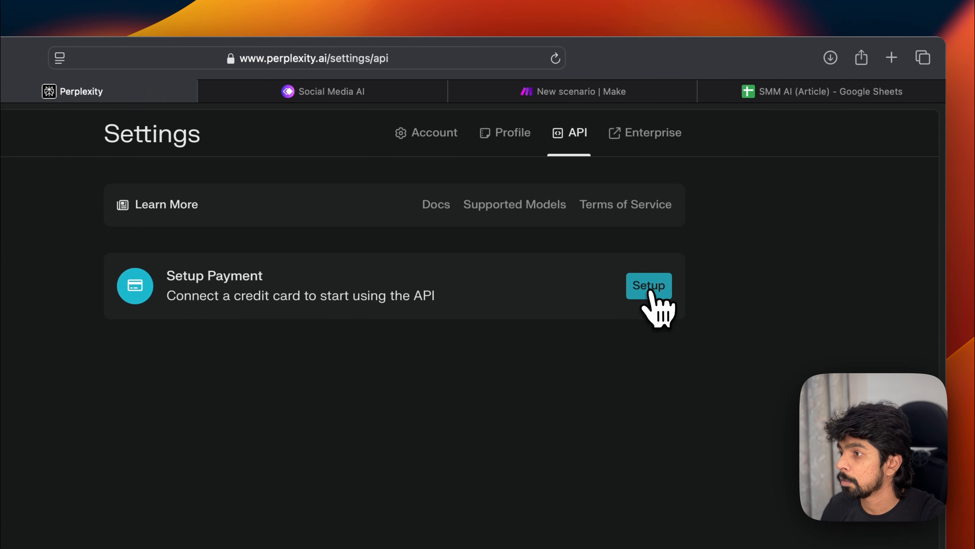
click(650, 291)
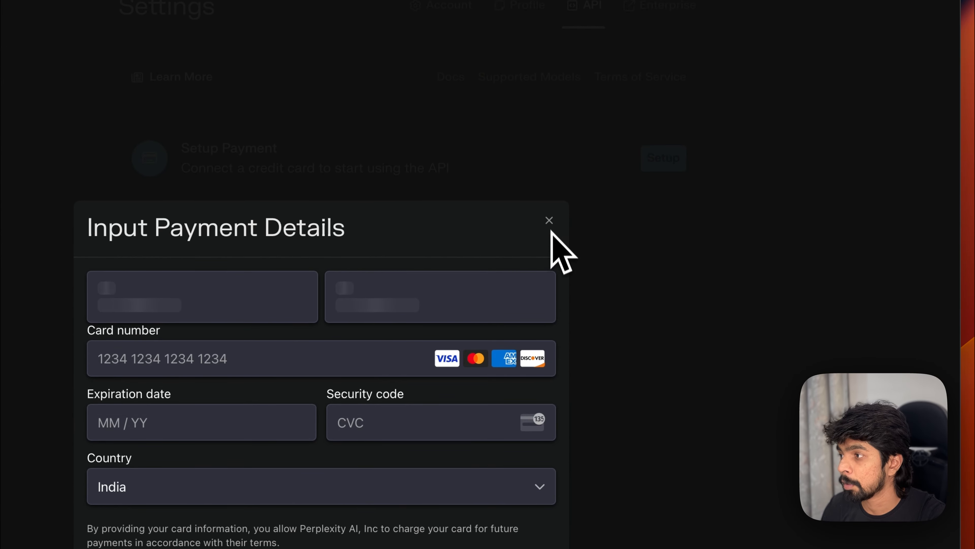
click(549, 246)
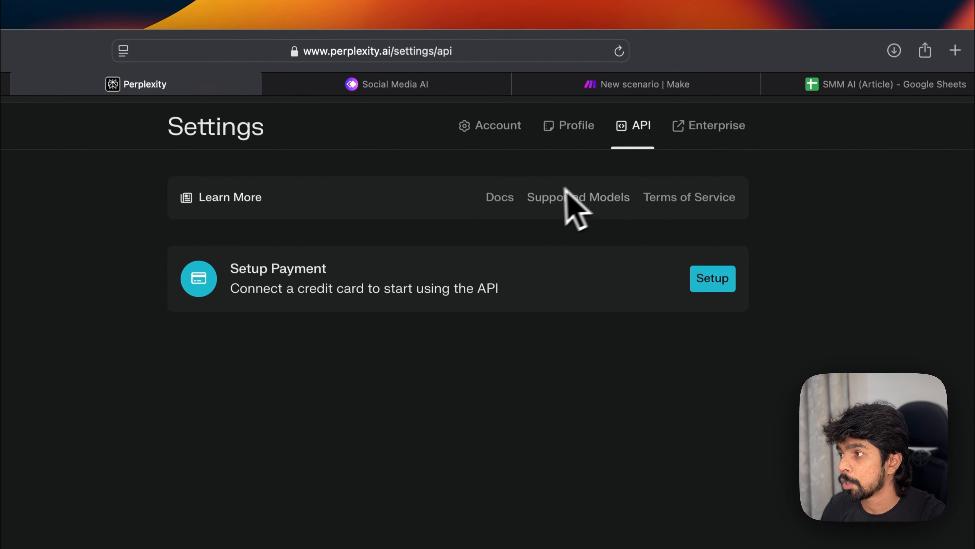
click(512, 137)
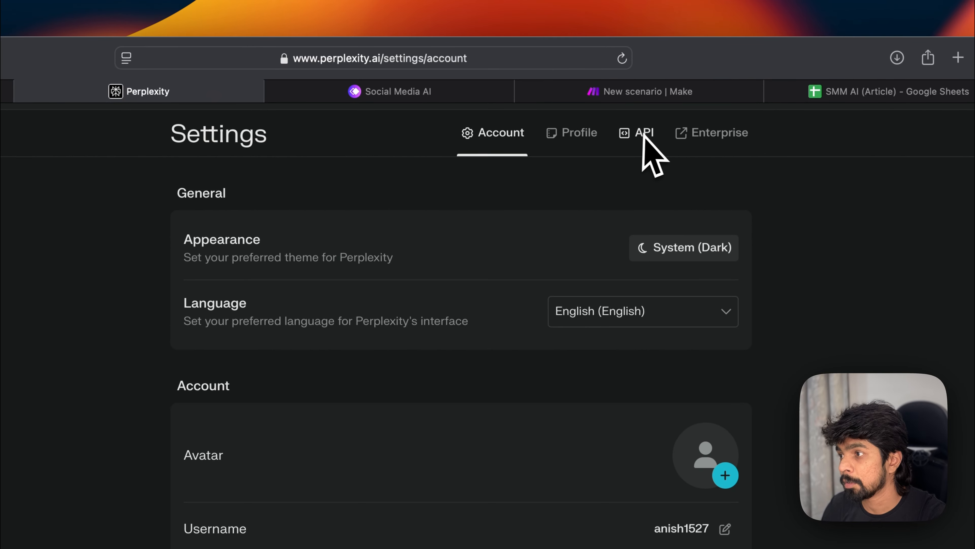
click(570, 138)
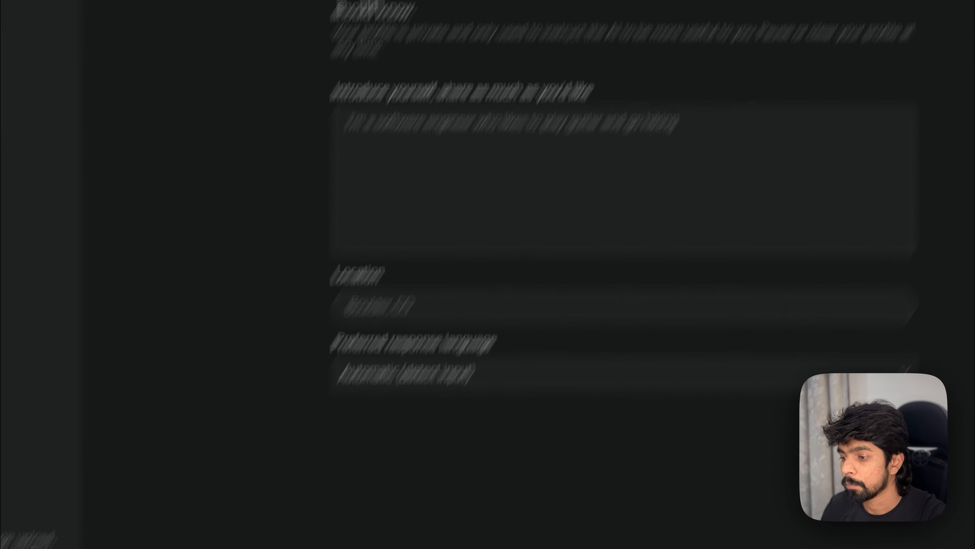
click(501, 141)
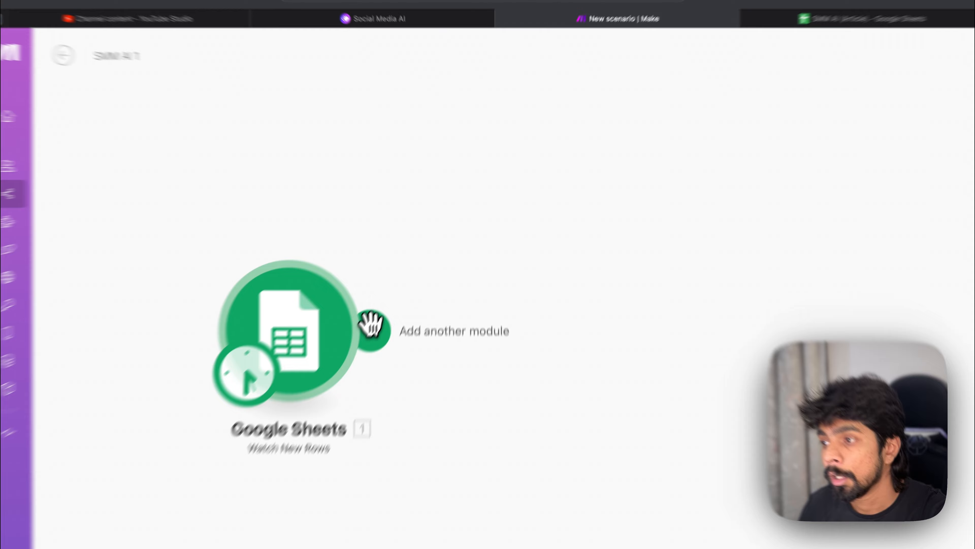
Step: Add an OpenAI Create a Completion module after the Google Sheets trigger
click(417, 260)
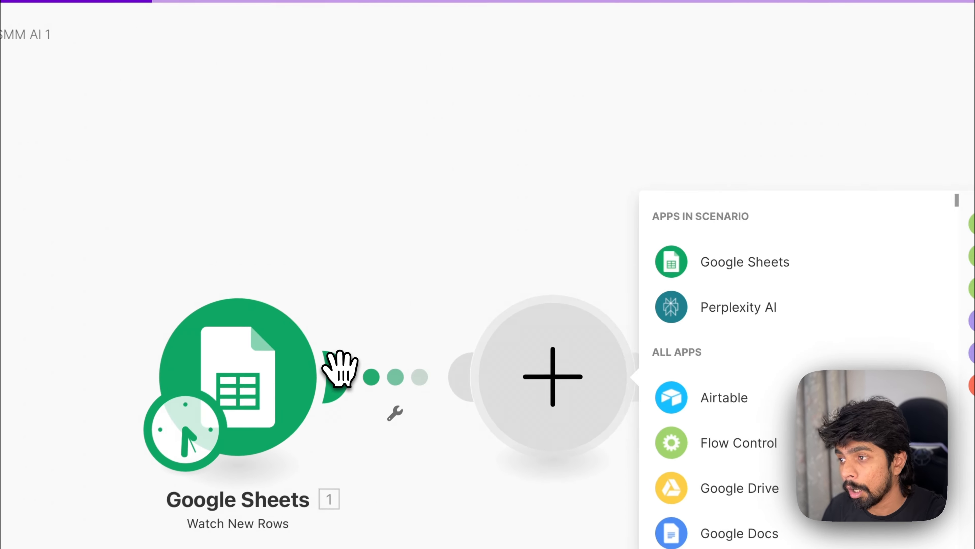
text(openai)
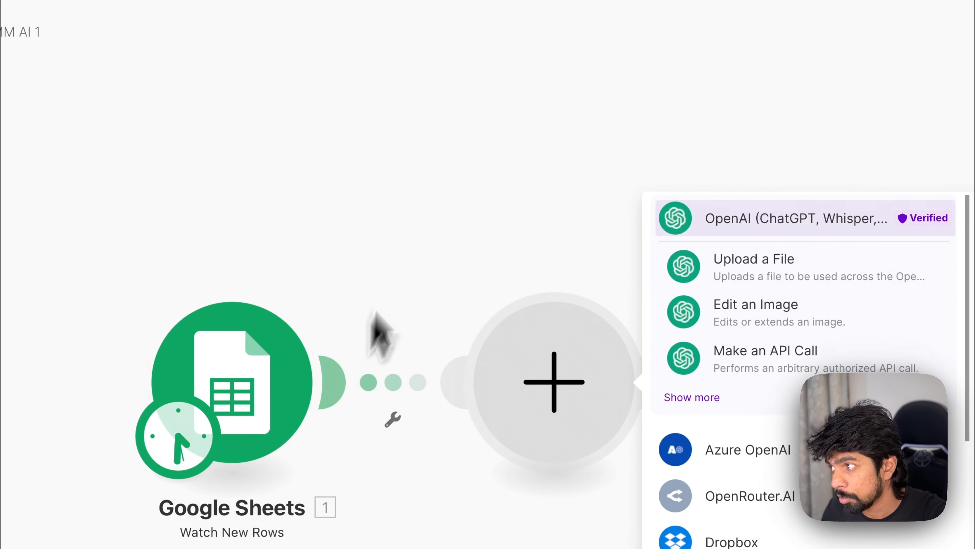
click(692, 397)
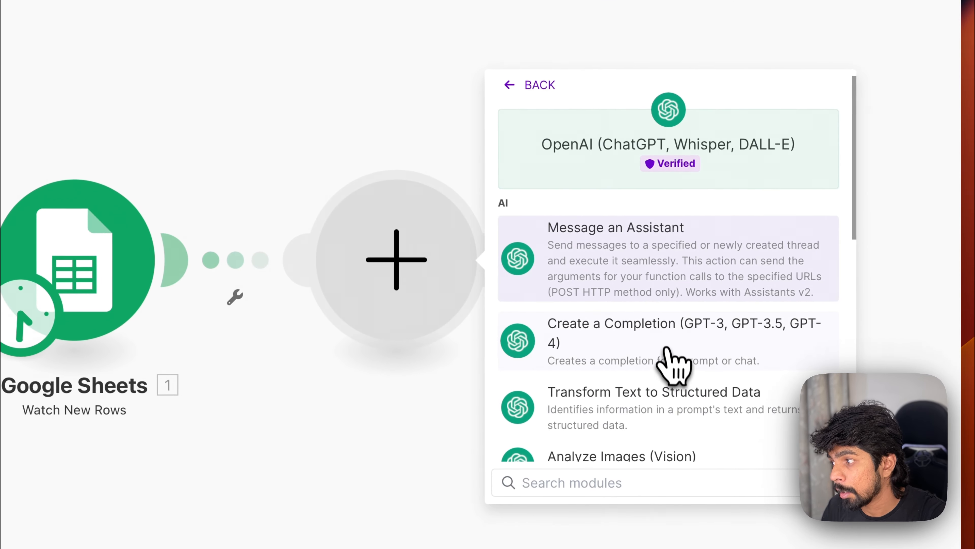
click(657, 330)
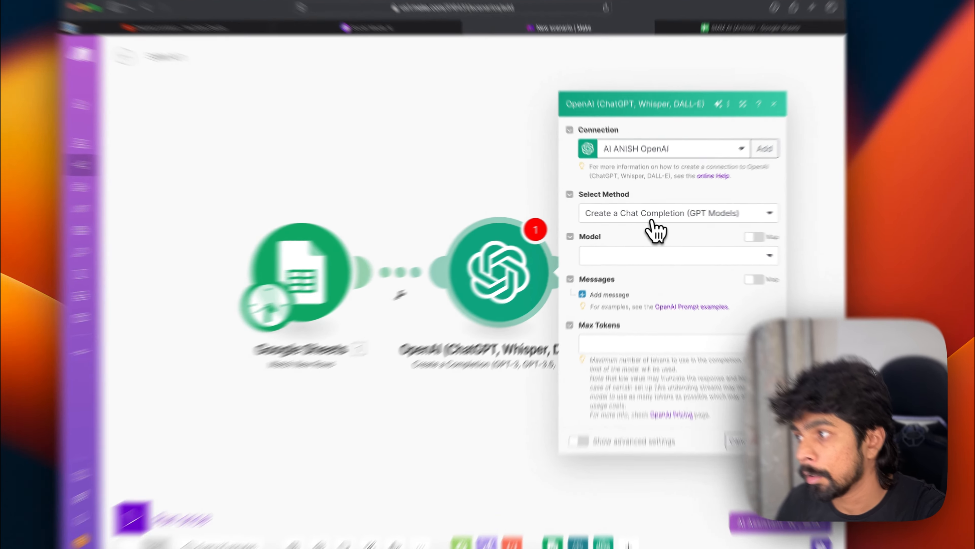
Step: Set the OpenAI module's method to Create a Chat Completion and the model to gpt-4o
click(615, 216)
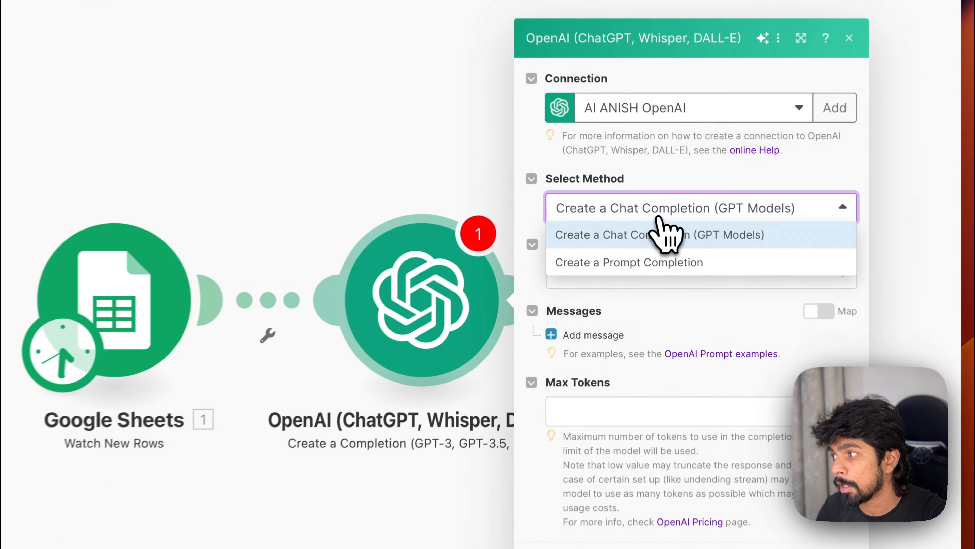
click(650, 235)
click(626, 284)
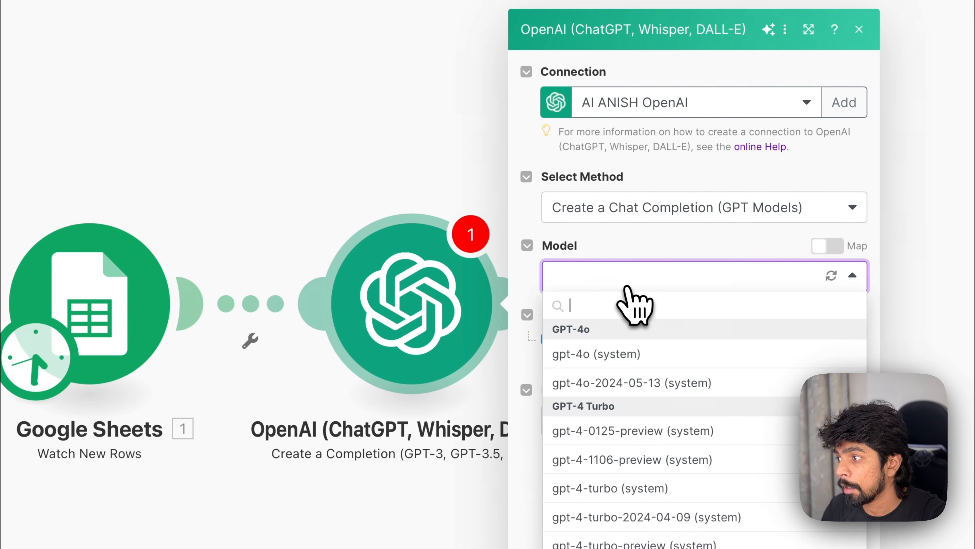
click(622, 354)
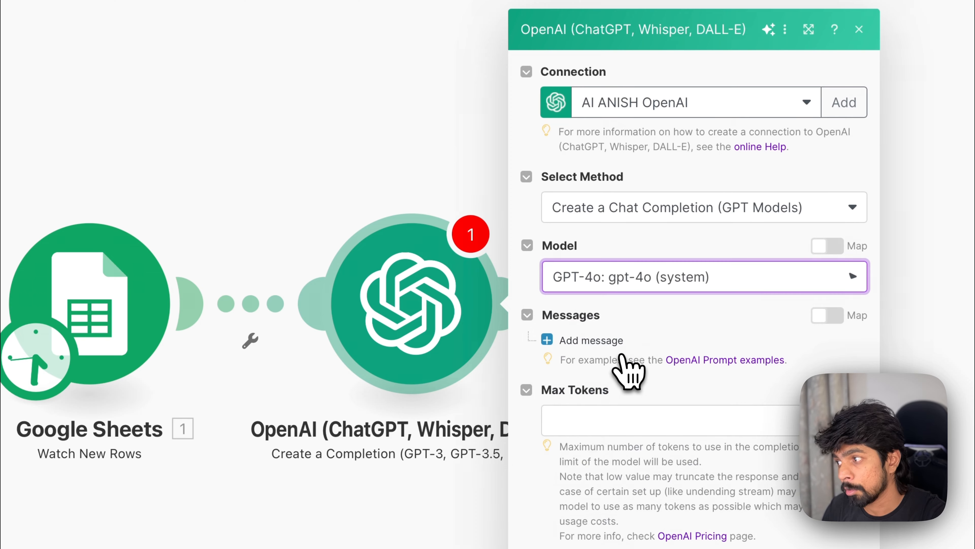
Step: Add a first message to the OpenAI module and set its role to User
click(609, 345)
scroll(607, 348, down, 2)
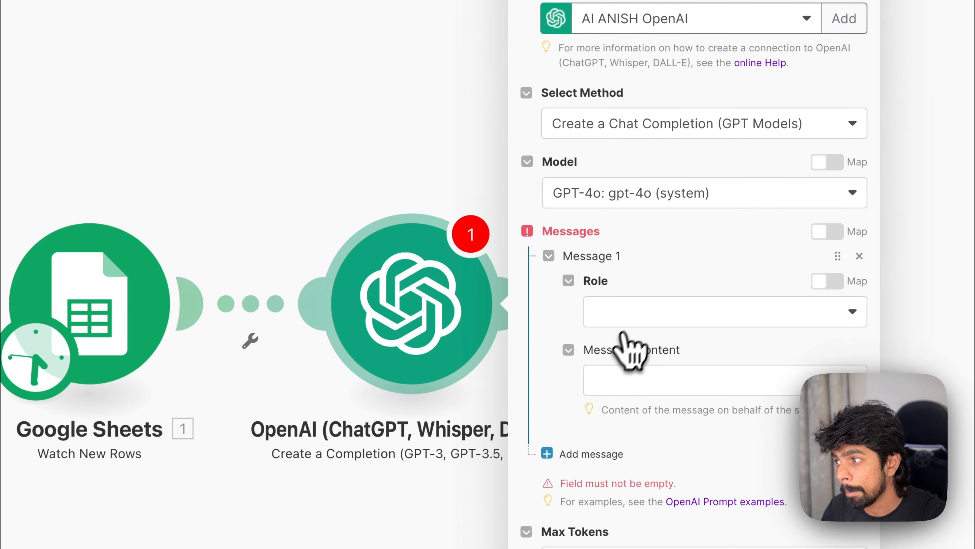
click(639, 313)
click(614, 369)
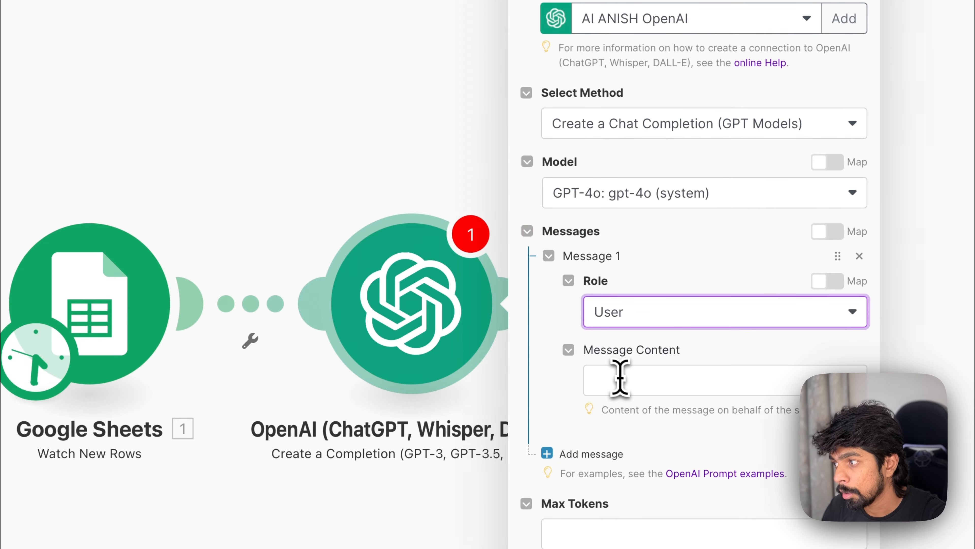
Step: Enter 'Summarize this article:' as the first message's content
click(622, 380)
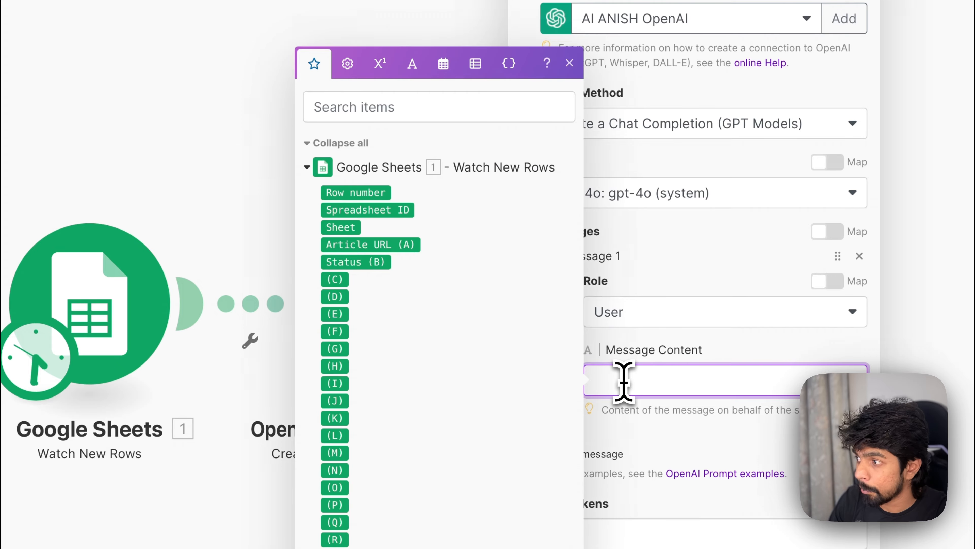
click(718, 343)
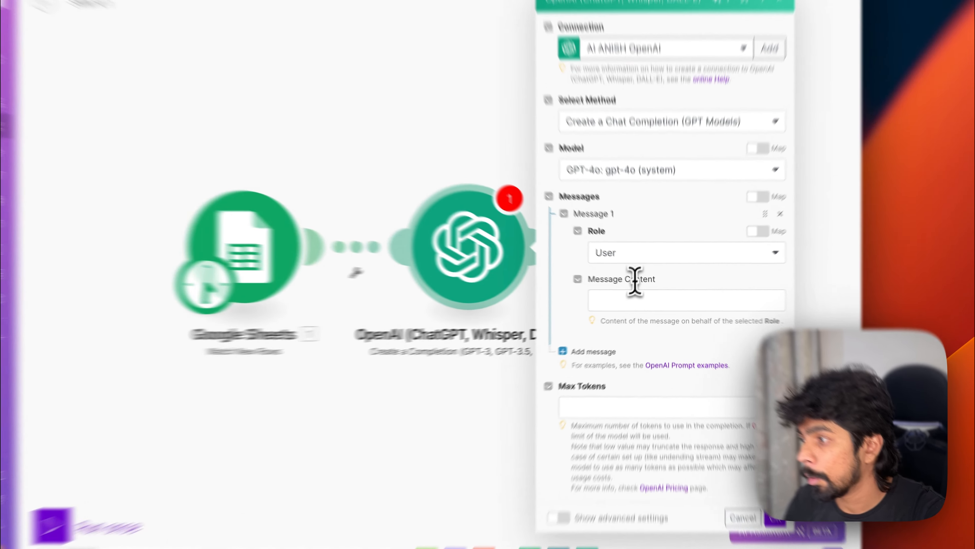
click(626, 299)
text(Summarize this article:)
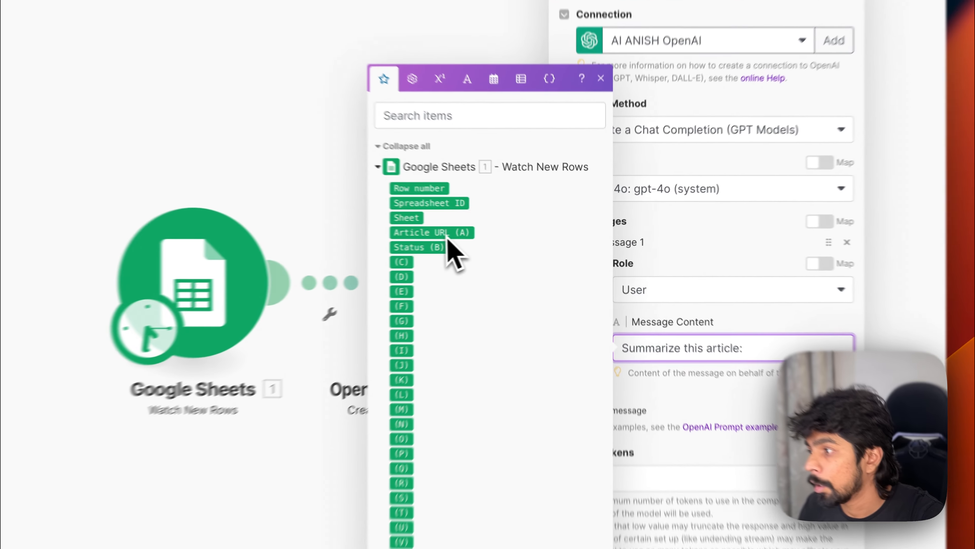
Step: Map the Article URL (A) field into the message content, then remove it again
drag(522, 233, 722, 302)
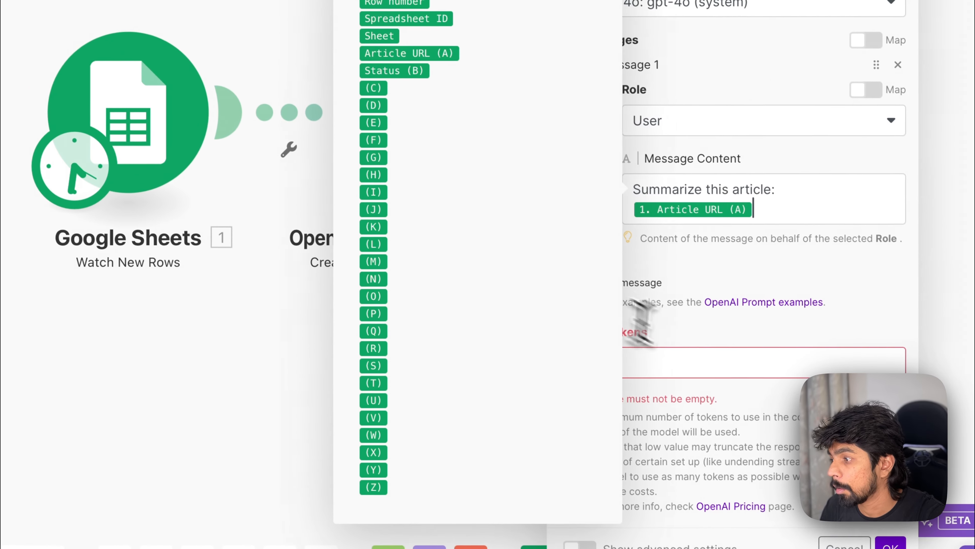
click(700, 365)
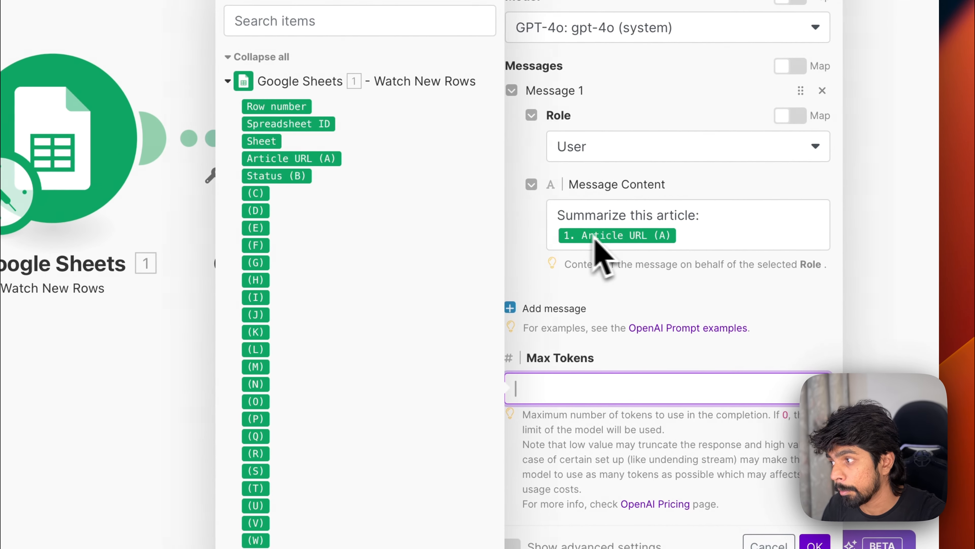
click(702, 244)
key(BackSpace)
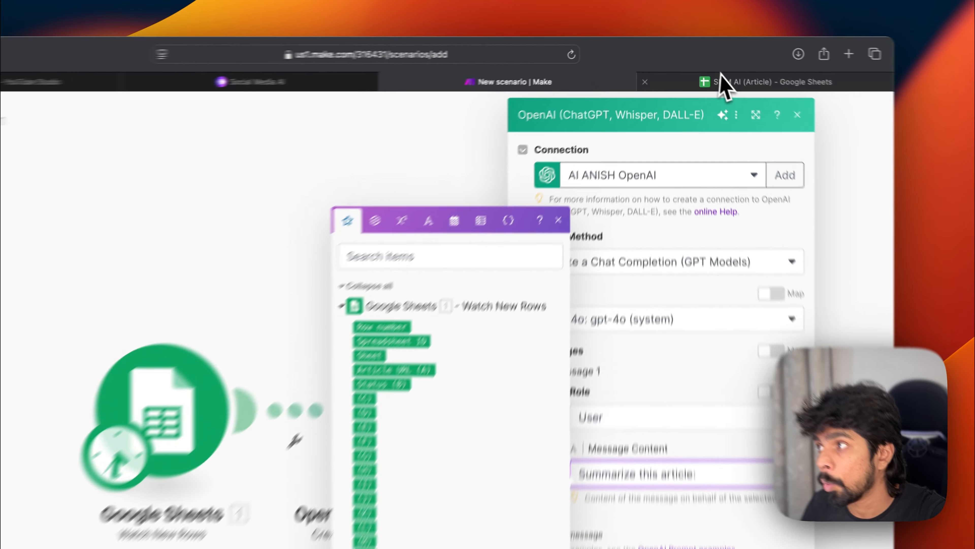
Step: Map Article URL (A) after the prompt text, set Max Tokens to 2048, and save the OpenAI module
click(710, 64)
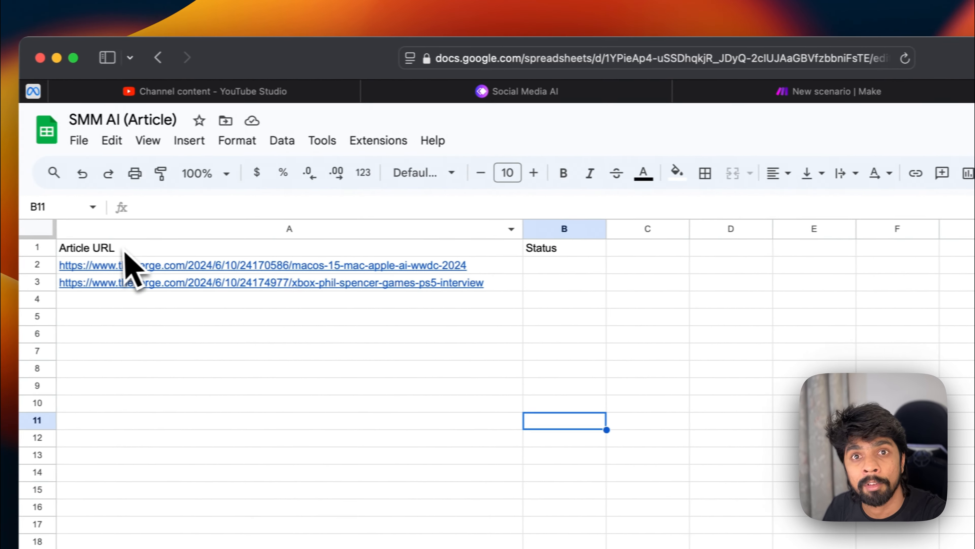
click(903, 91)
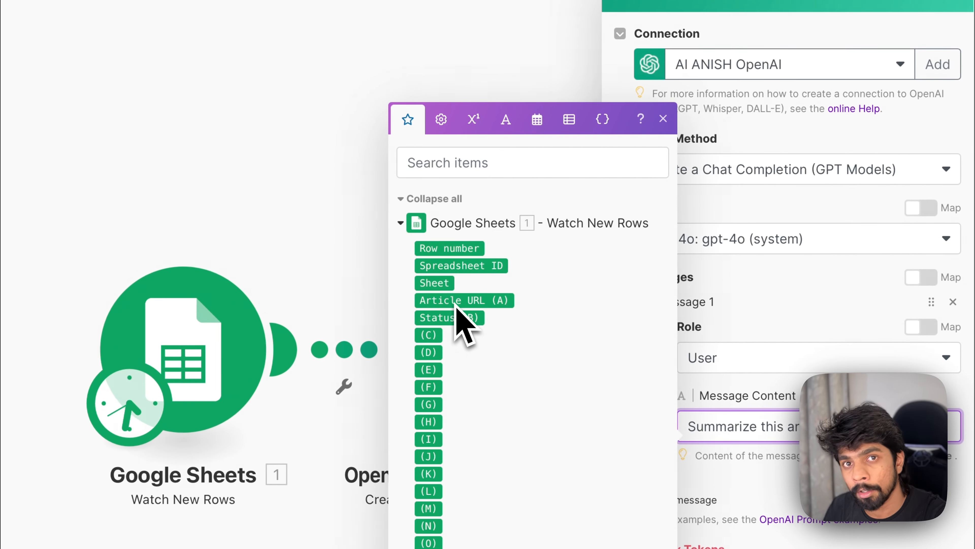
drag(455, 303, 869, 450)
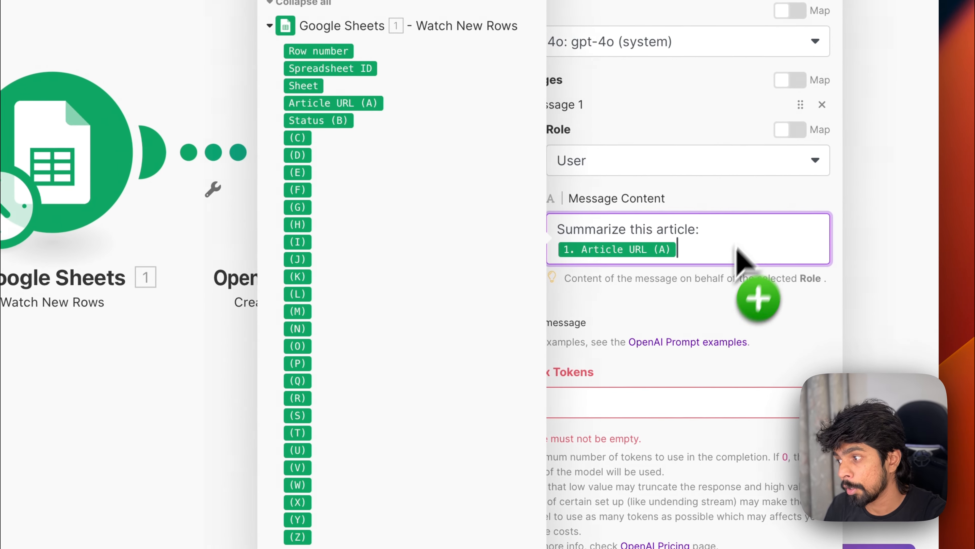
click(606, 401)
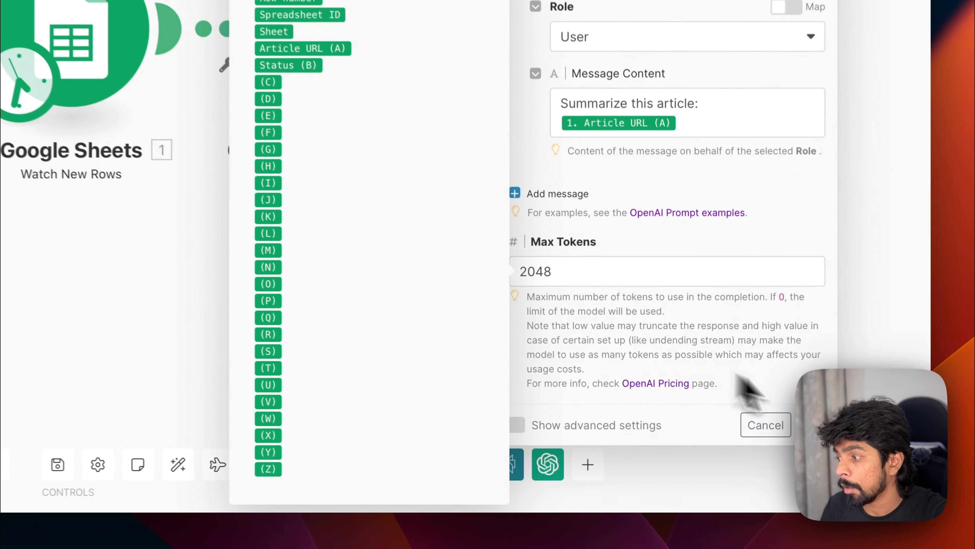
click(745, 467)
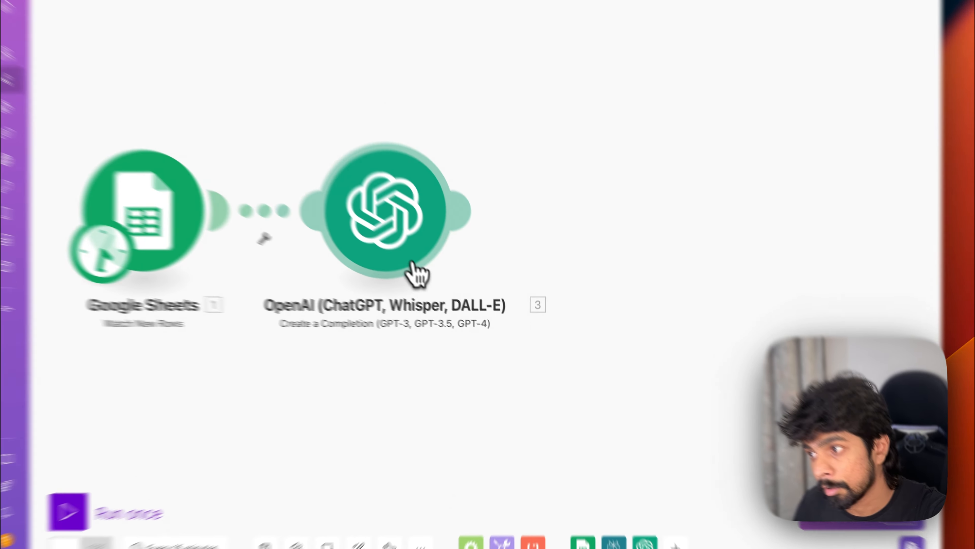
Step: Rename the OpenAI module to Create Summary
right_click(454, 286)
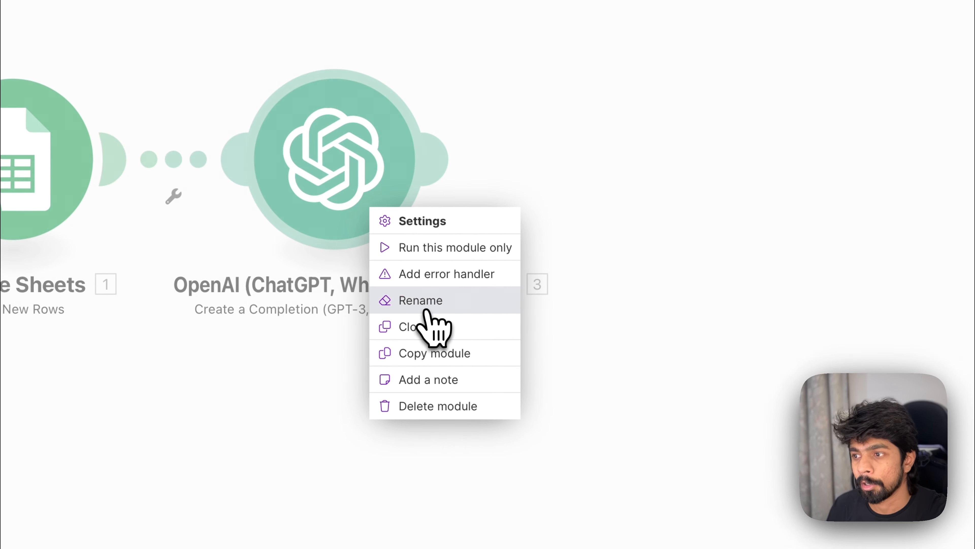
click(427, 311)
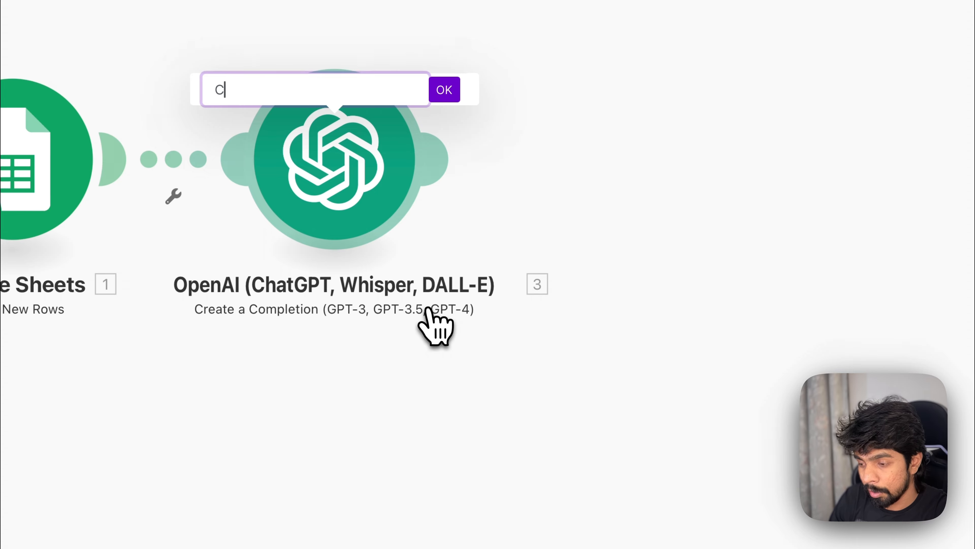
key(Return)
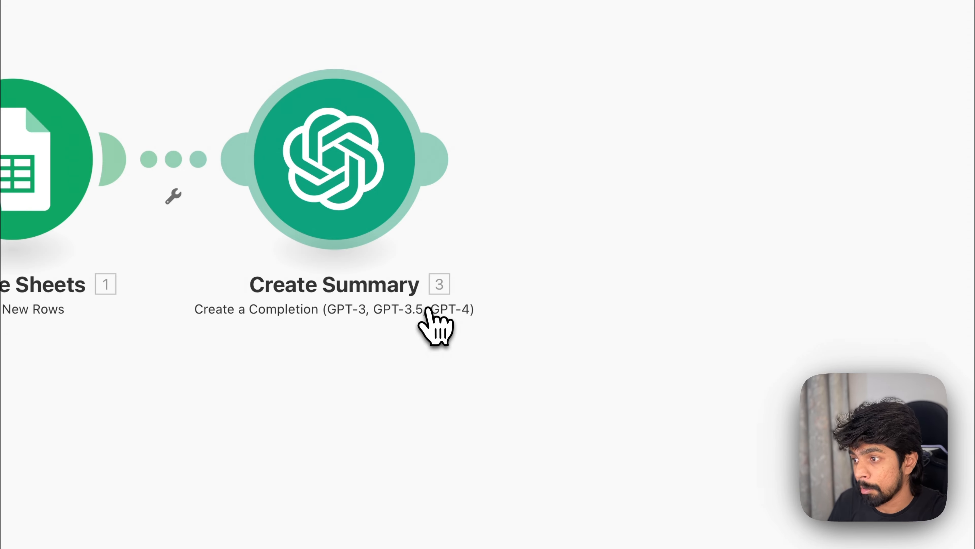
Step: Rename the Google Sheets module to Get News URL
right_click(11, 182)
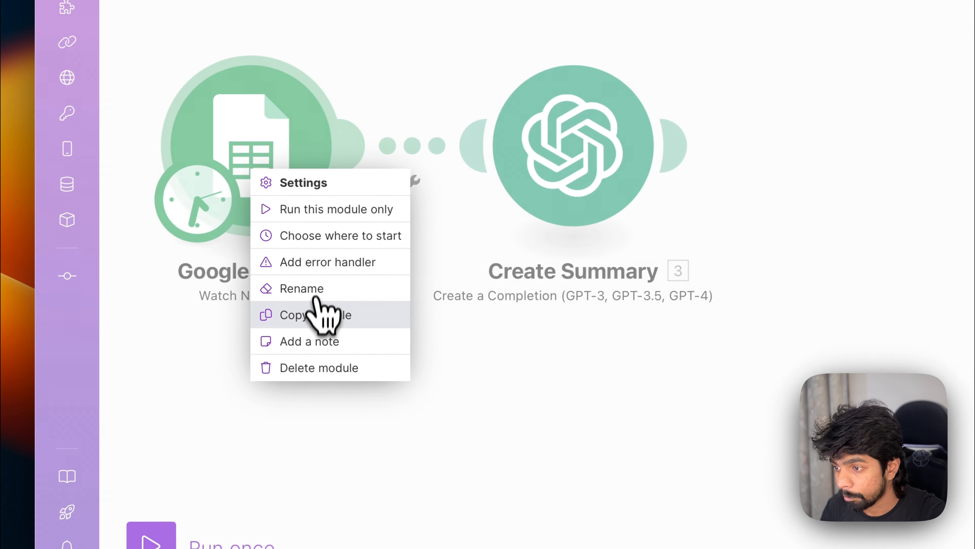
click(315, 295)
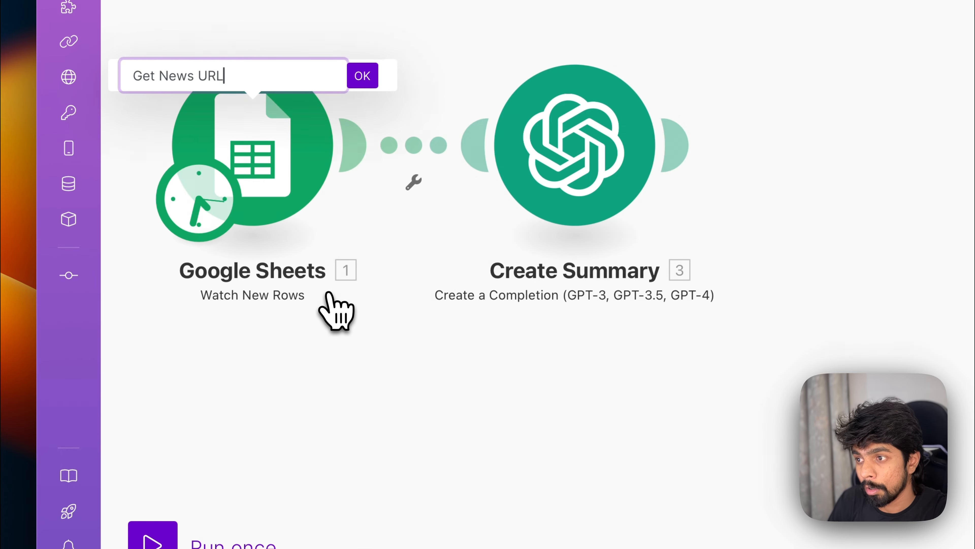
text(Get News URL)
key(Return)
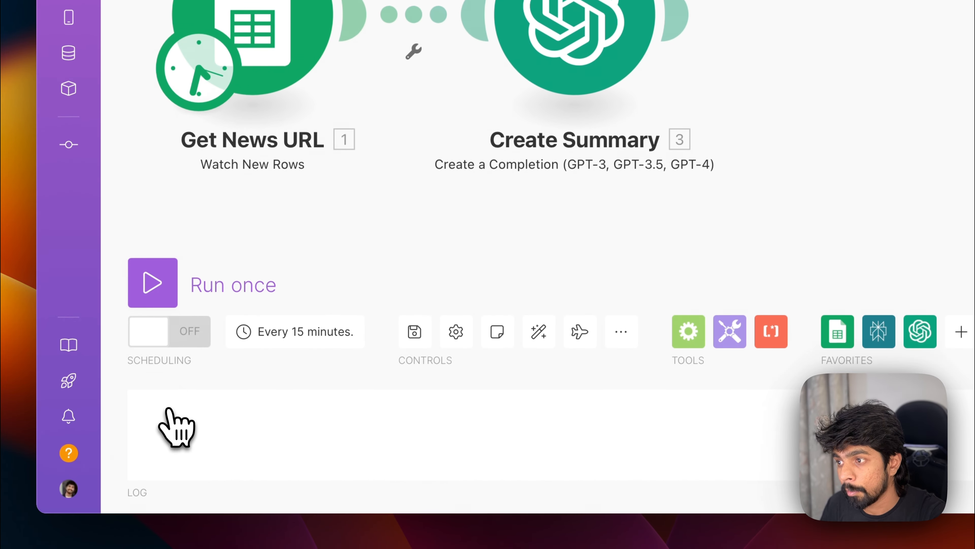
Step: Run the scenario once and inspect the output bundles of both modules
click(154, 284)
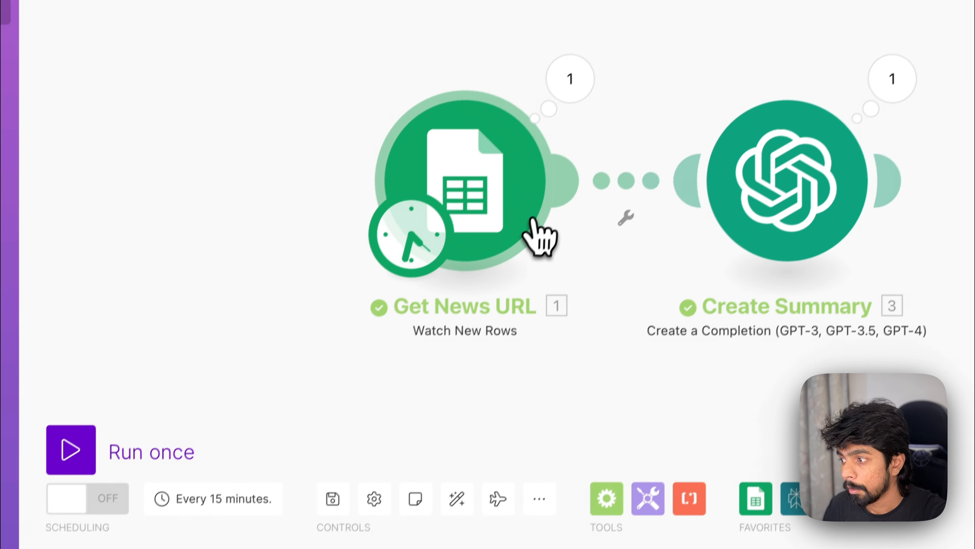
click(419, 175)
click(629, 471)
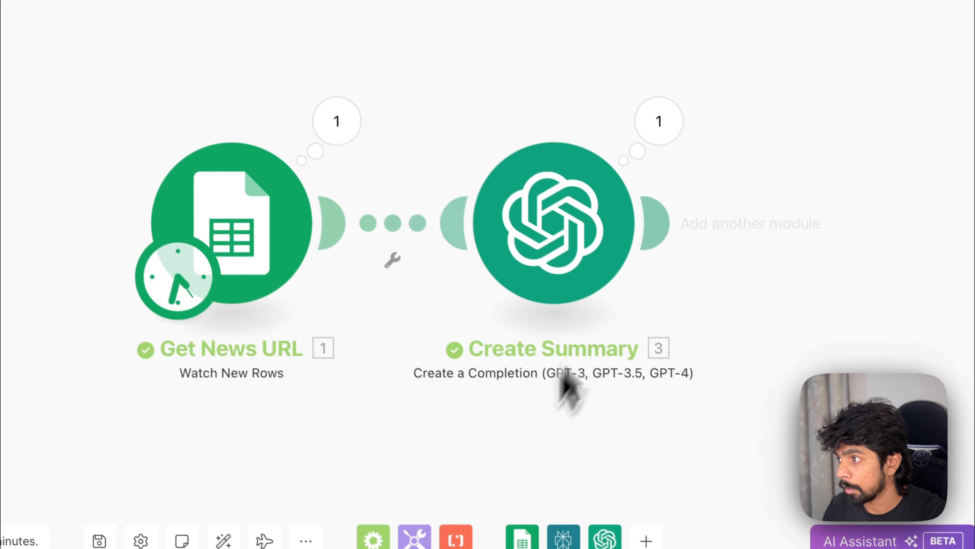
click(734, 164)
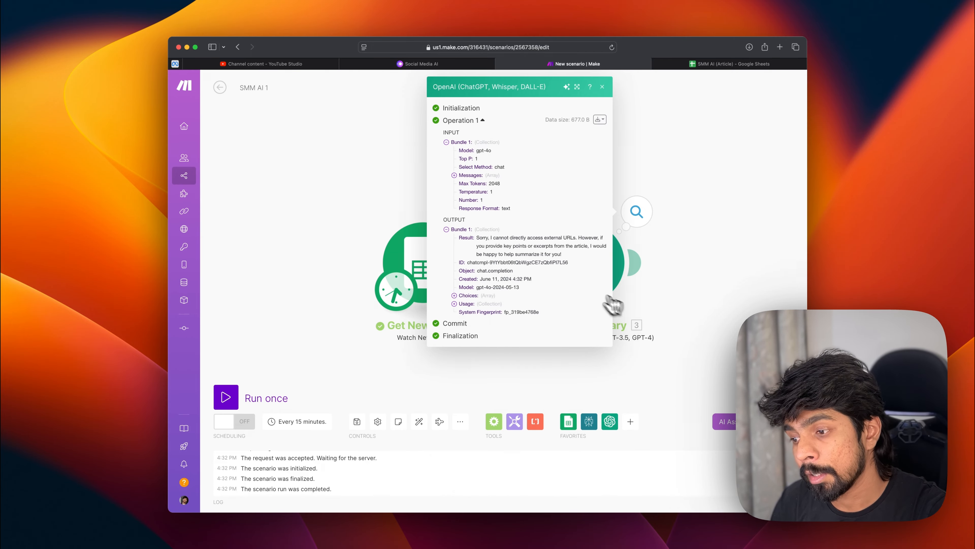
click(459, 385)
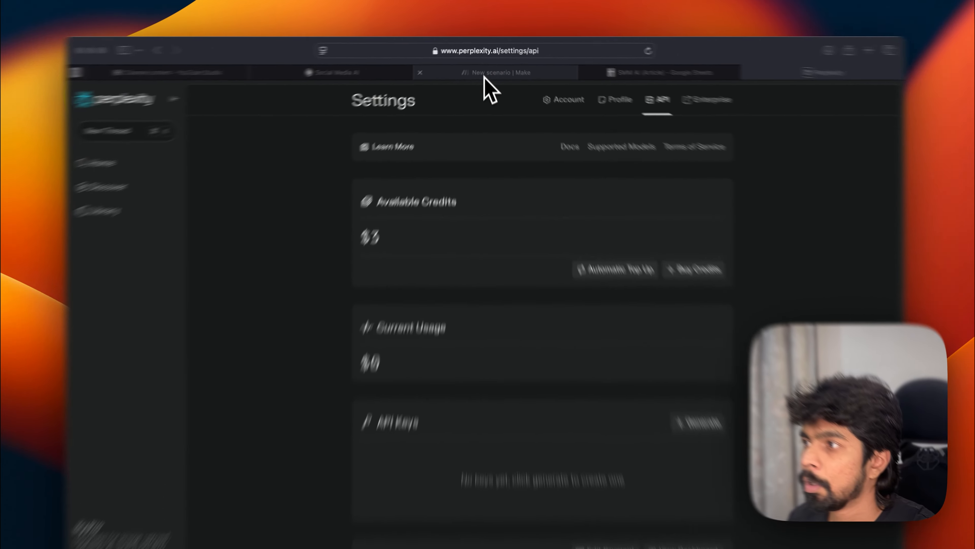
Step: Generate a new Perplexity API key in the API settings and copy it
click(485, 78)
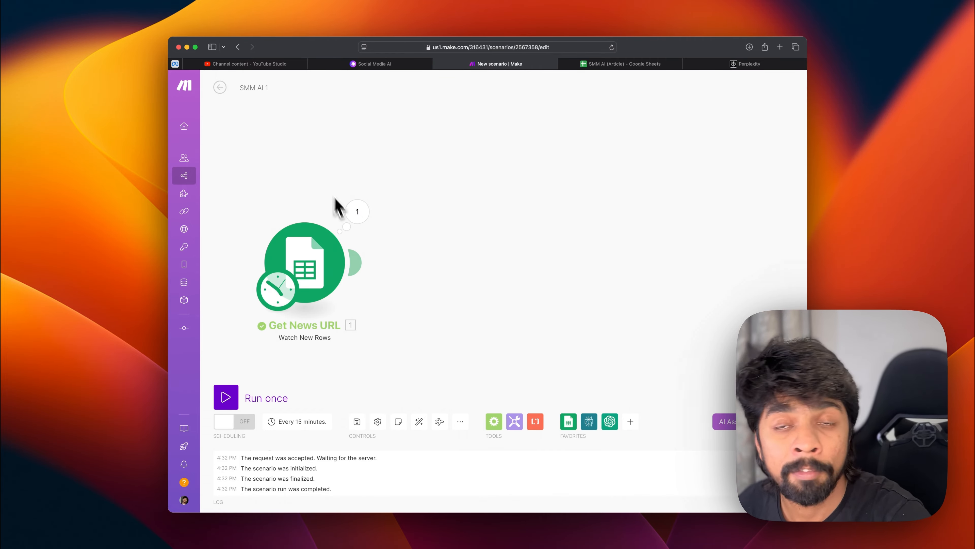
click(751, 64)
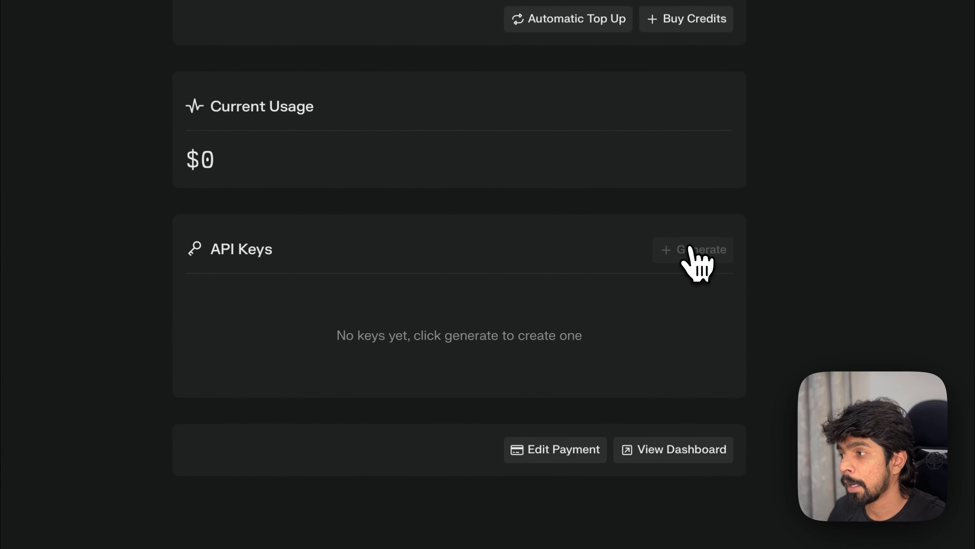
click(649, 330)
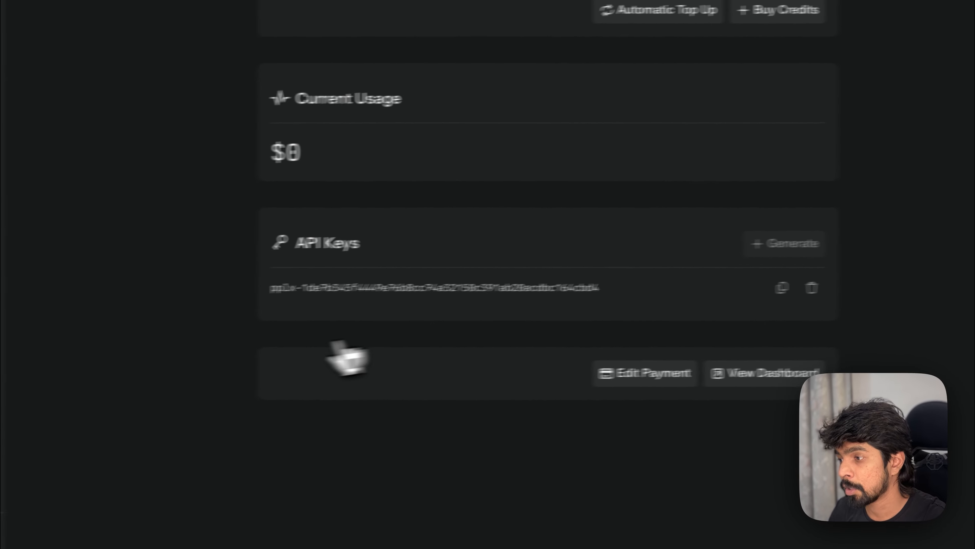
triple_click(460, 290)
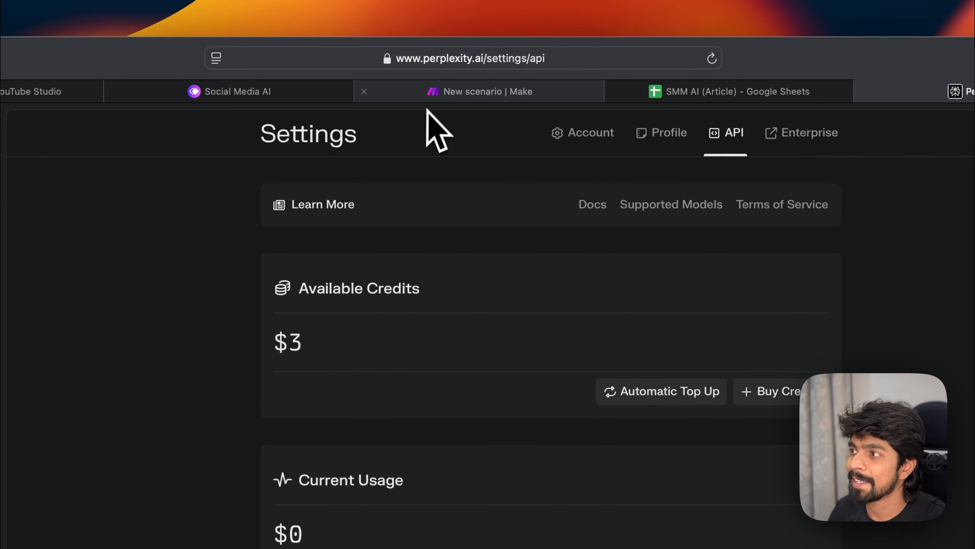
Step: Add a Perplexity AI Create a Chat Completion module after Get News URL and start creating a connection
click(439, 43)
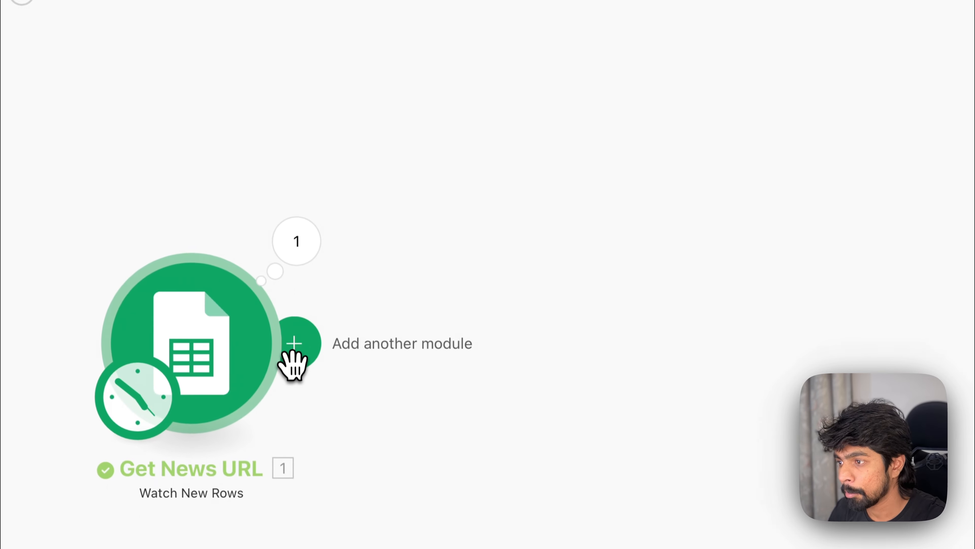
click(197, 488)
key(Down)
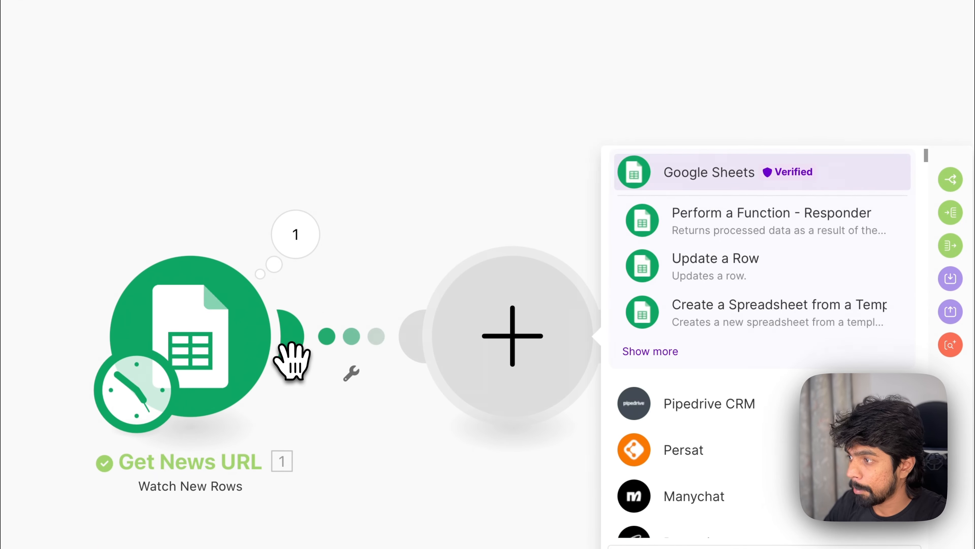
key(Down)
click(691, 265)
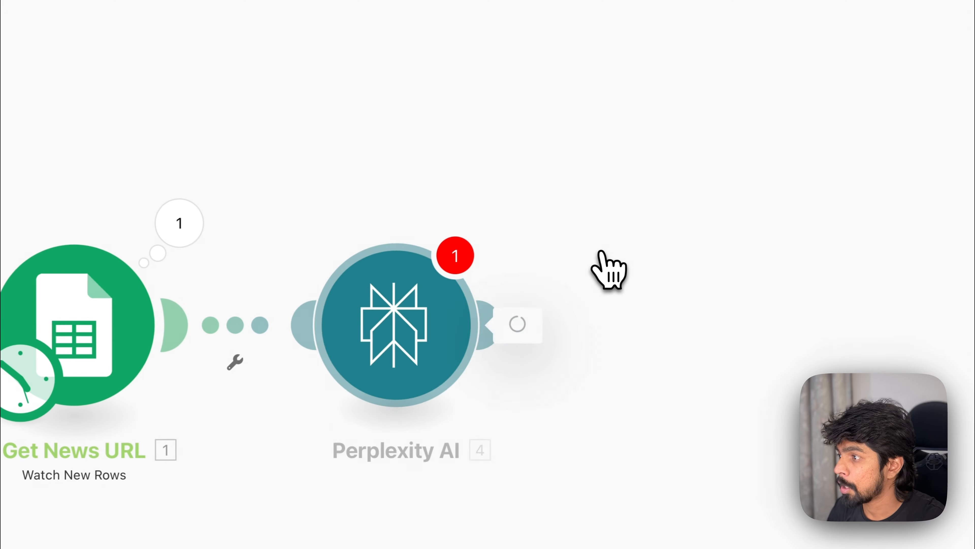
click(587, 326)
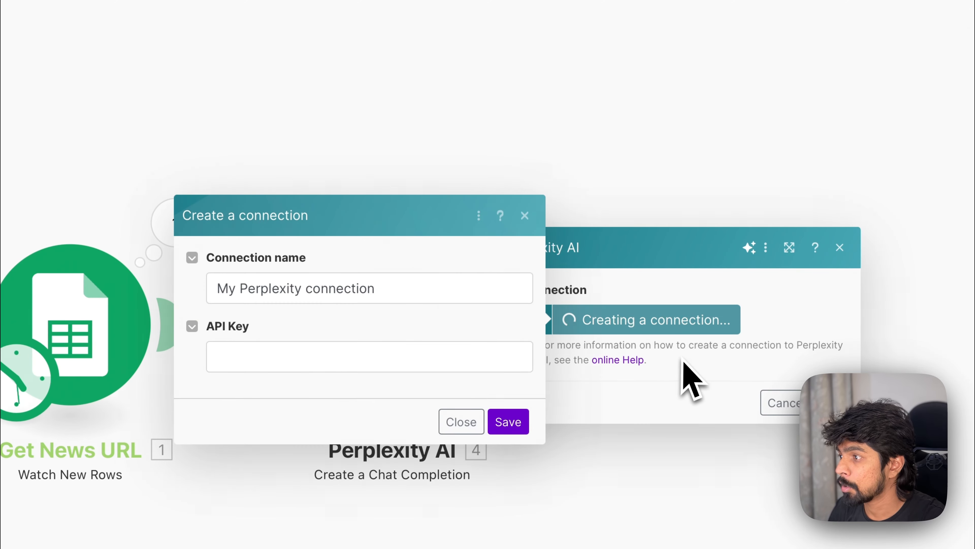
Step: Name the Perplexity connection after the user, paste the API key, and save it
triple_click(323, 287)
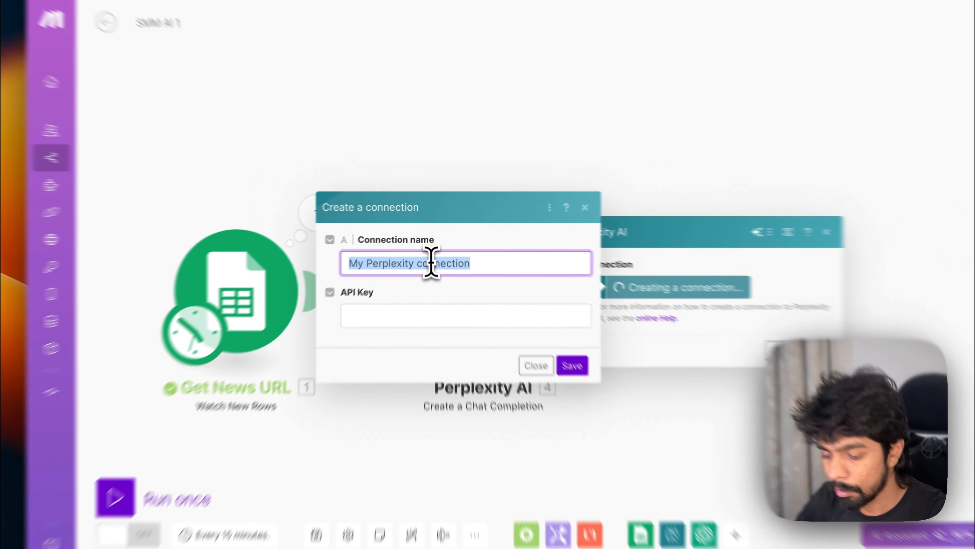
text(Anish)
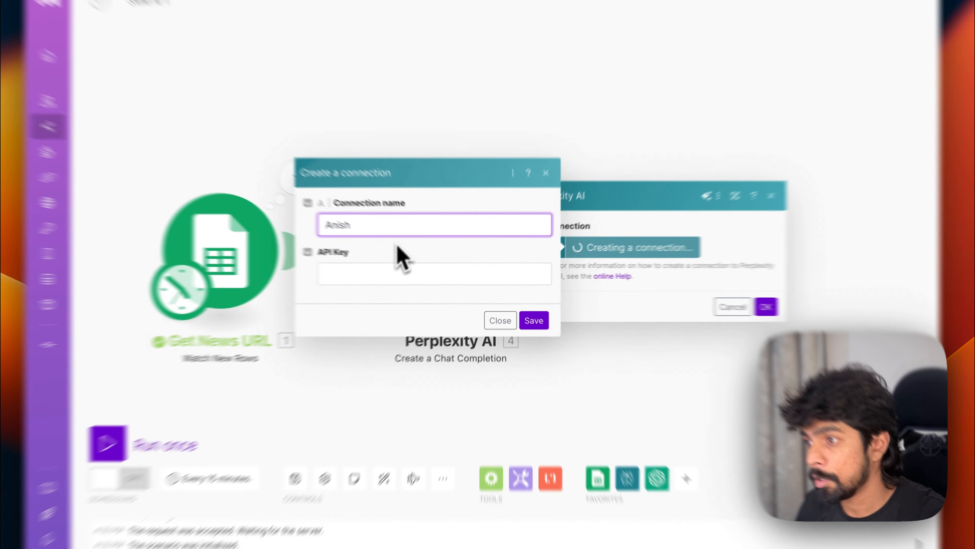
click(445, 279)
key(super+v)
click(523, 311)
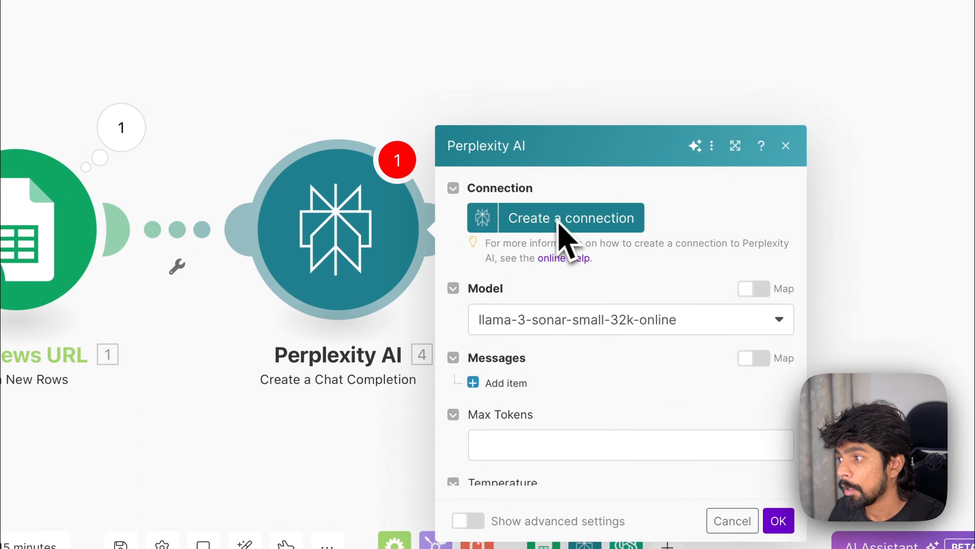
Step: Select the llama-3-sonar-small-32k-online model, set Max Tokens to 2048, and add a message item
click(520, 192)
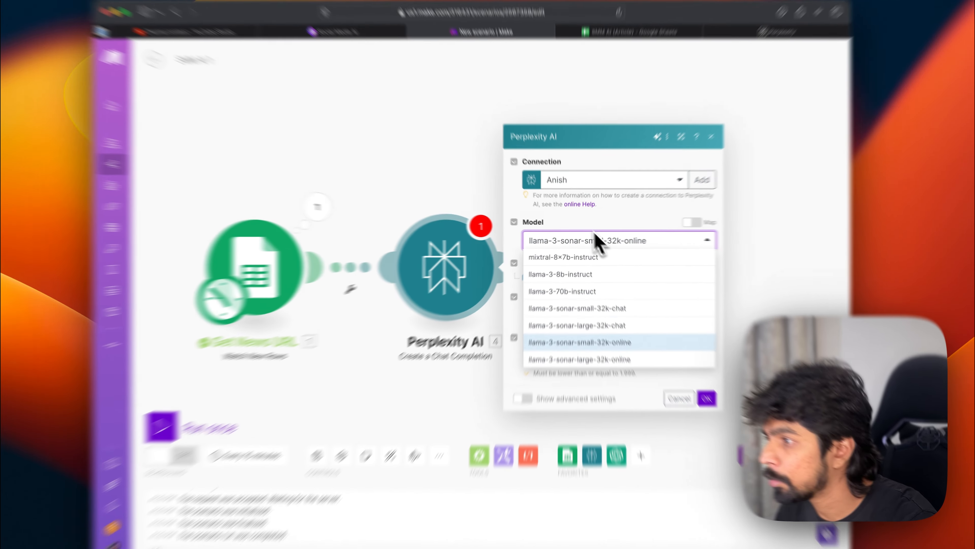
click(595, 240)
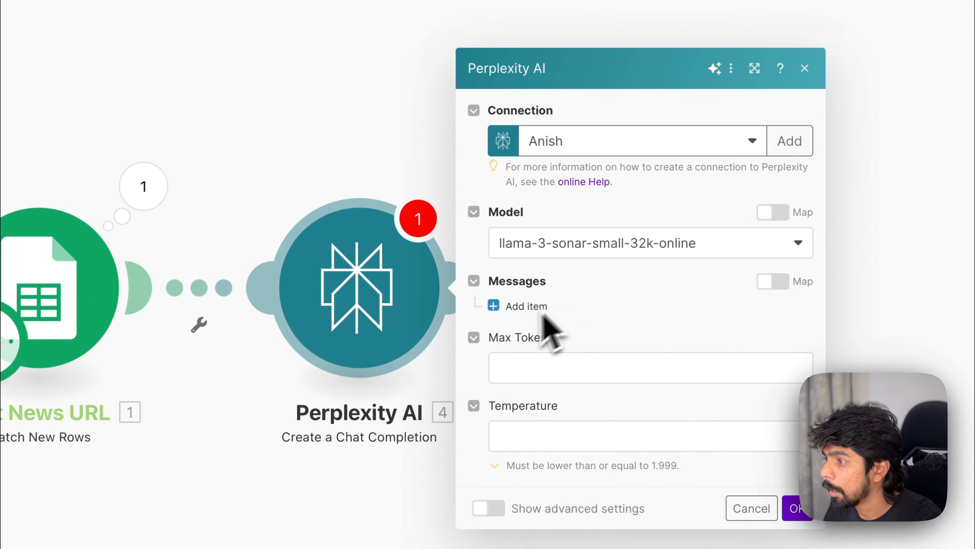
click(520, 363)
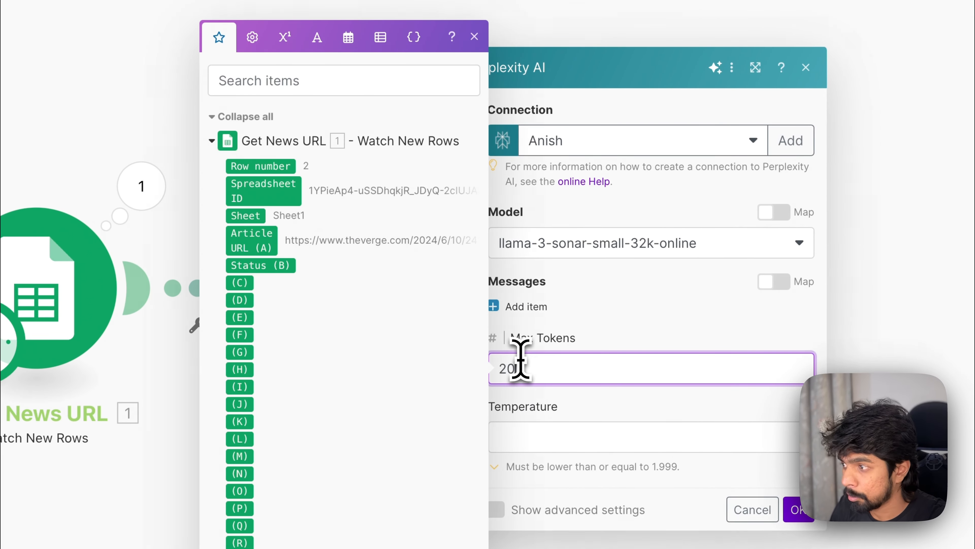
click(533, 312)
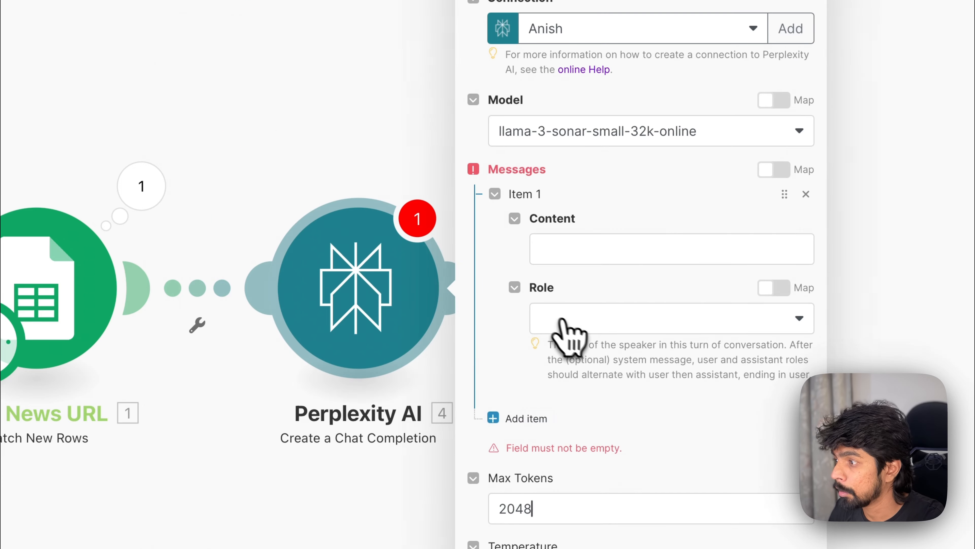
Step: Set the message content to "Summarise this article for me:" followed by the mapped Article URL (A), set the role to User, and save
click(587, 262)
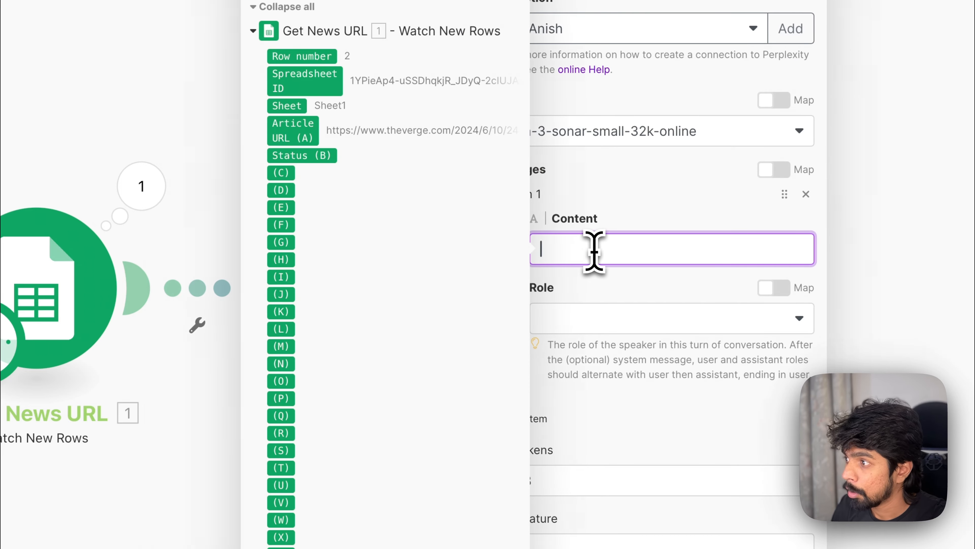
text(Us)
key(BackSpace)
key(BackSpace)
text(Summarise this article for me:)
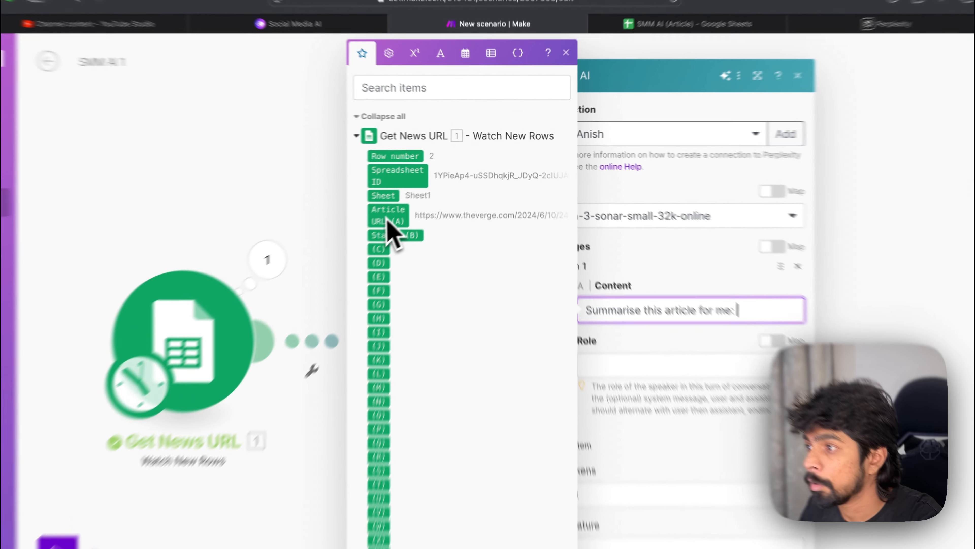
drag(433, 184, 653, 246)
click(549, 284)
click(518, 309)
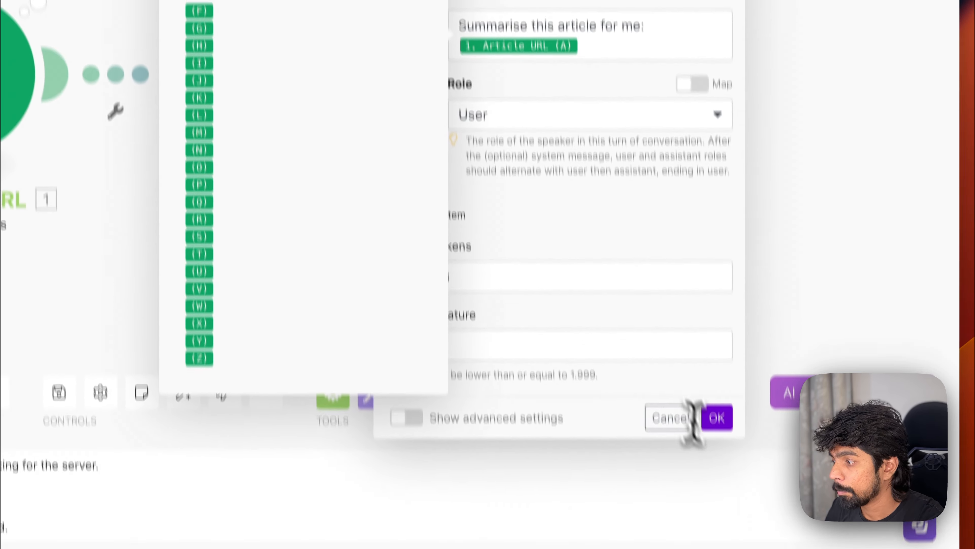
click(716, 368)
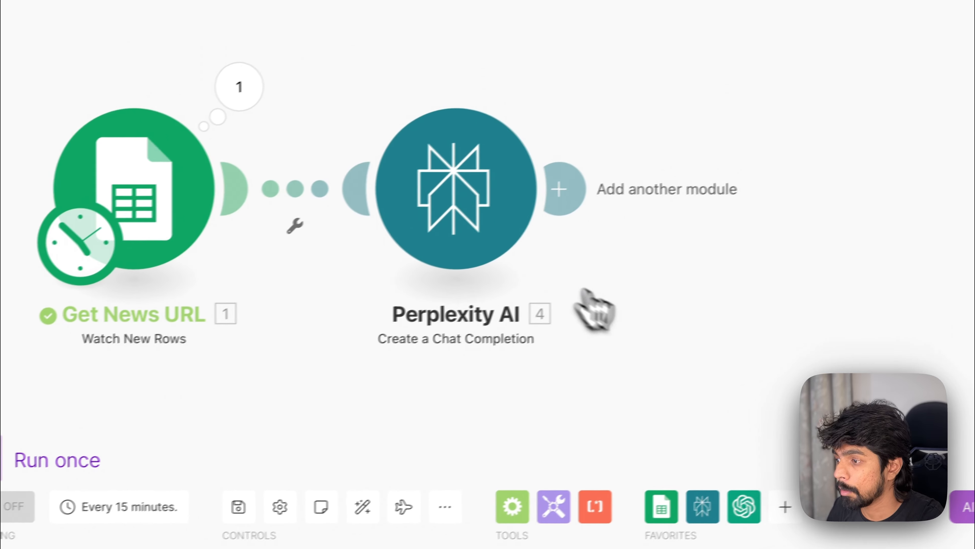
Step: Rename the Perplexity AI module to "Summarise this article"
right_click(517, 202)
click(562, 286)
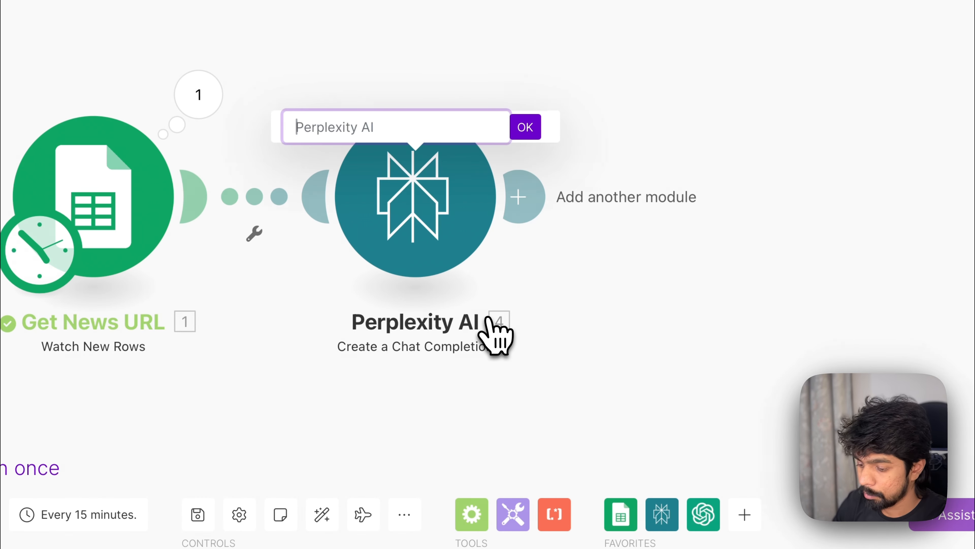
text(Summarise this article)
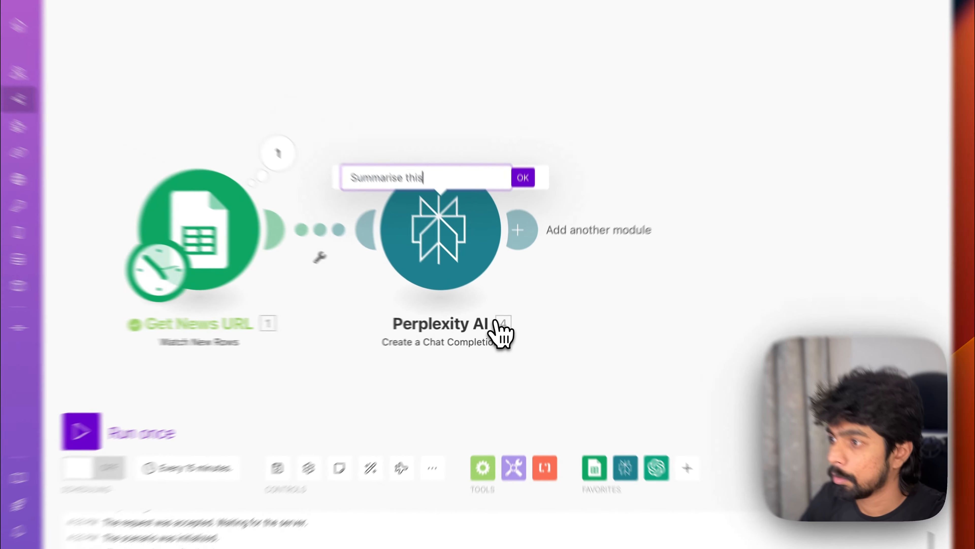
key(Return)
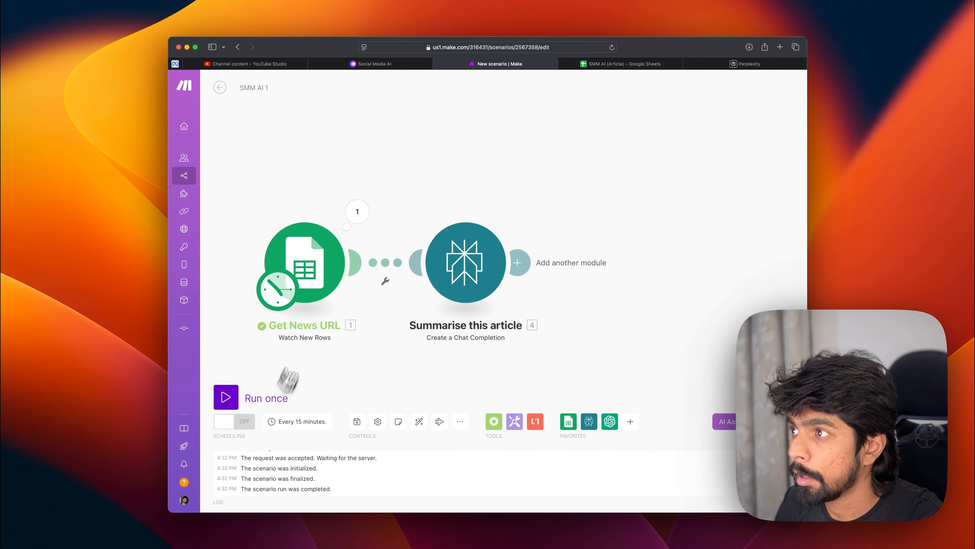
Step: Switch to the SMM AI (Article) sheet, move the macOS article URL below the other URL, and delete the empty row 2
click(620, 63)
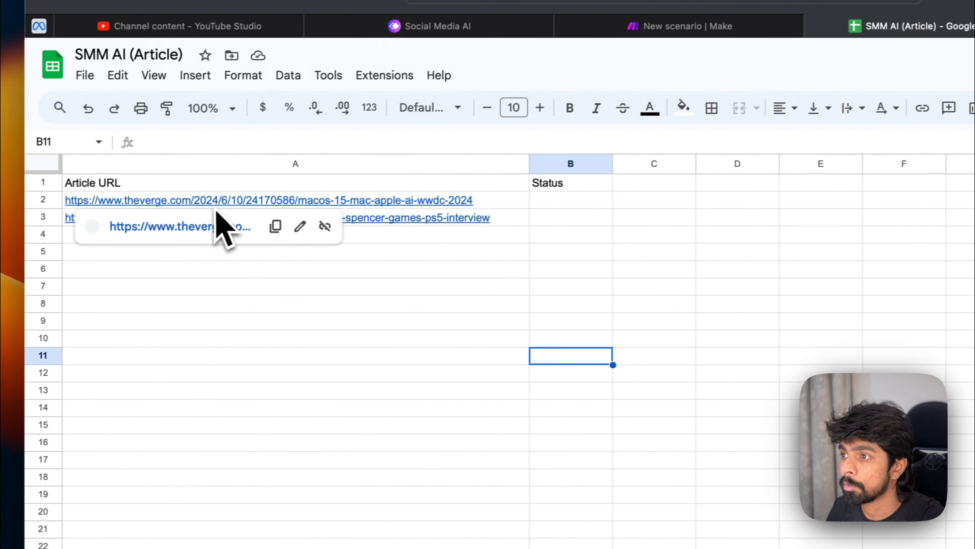
click(261, 154)
key(super+x)
click(79, 230)
key(super+v)
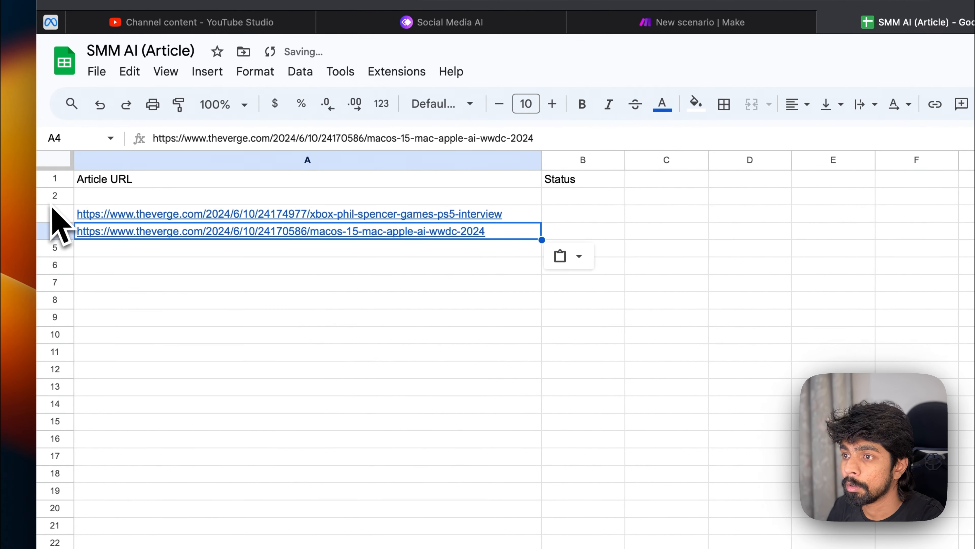
right_click(54, 195)
click(150, 389)
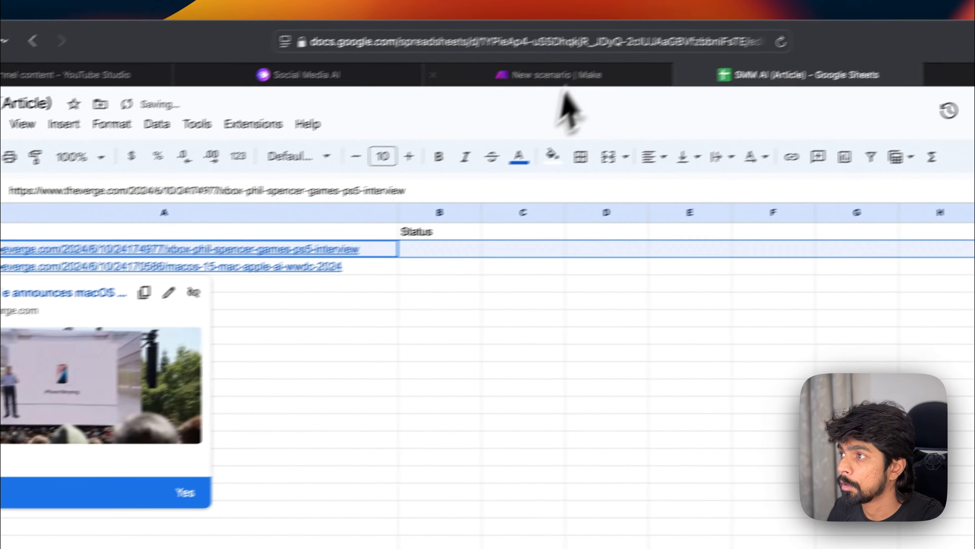
Step: Return to the scenario, run it once, and check the Get News URL module's output bundle
click(691, 22)
click(192, 414)
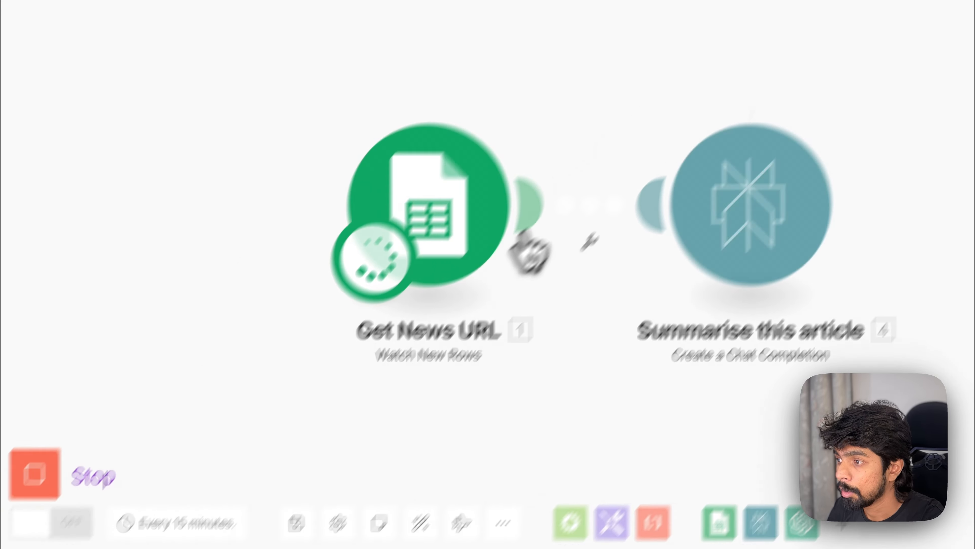
click(482, 181)
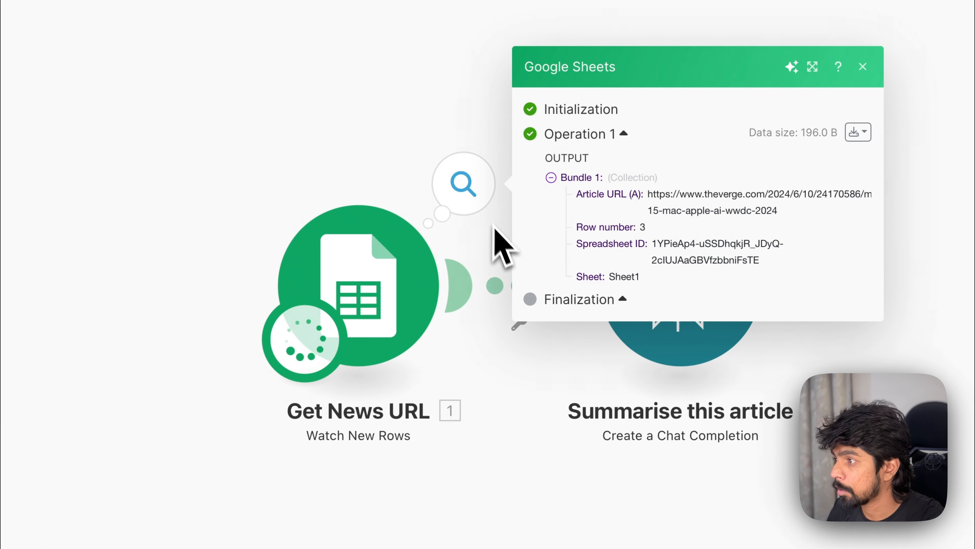
drag(707, 195, 744, 203)
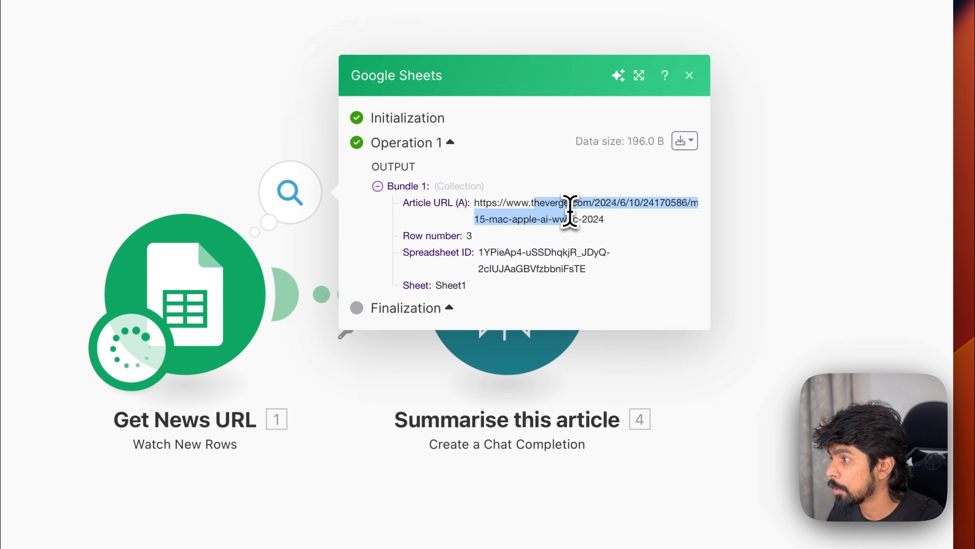
drag(571, 211, 609, 221)
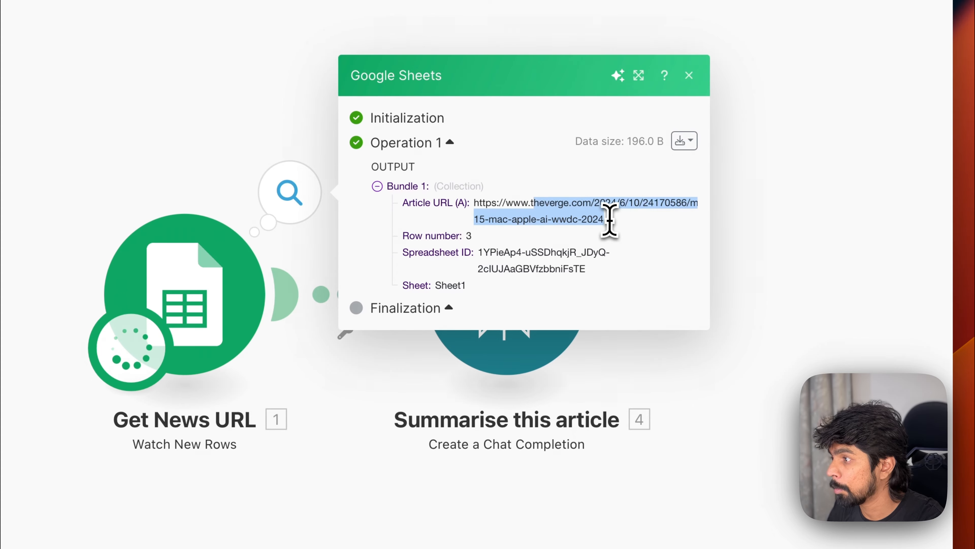
click(762, 358)
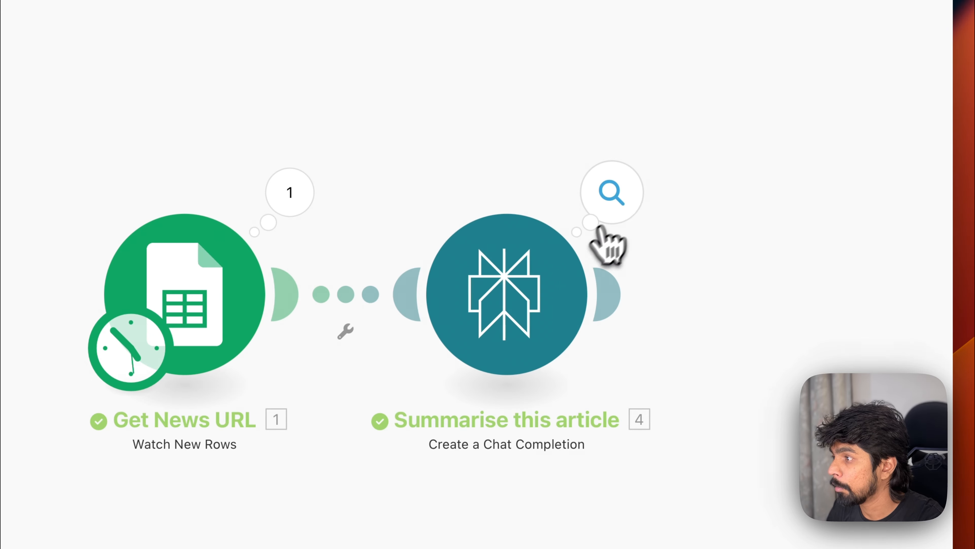
Step: Inspect the Summarise this article module's input and output bundles, including token usage and the returned message content
click(632, 191)
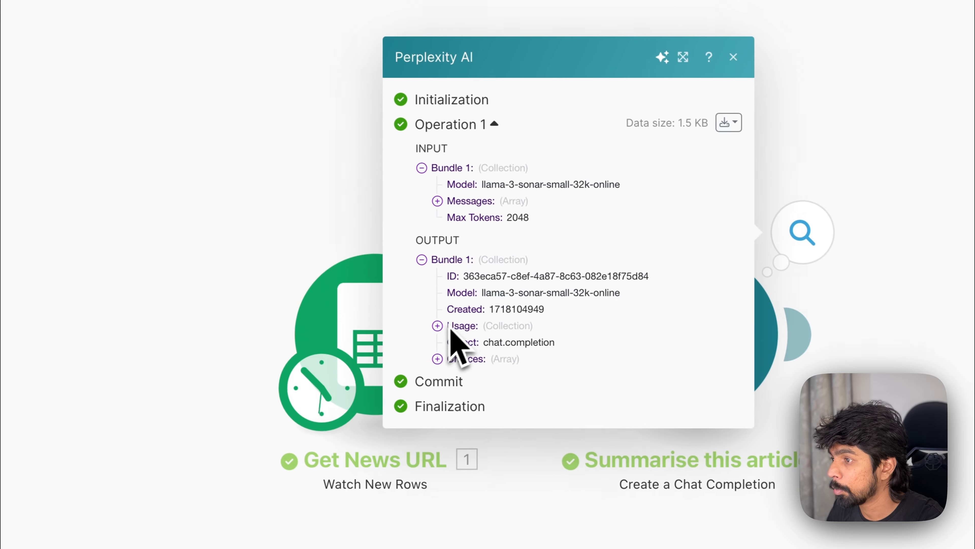
click(441, 201)
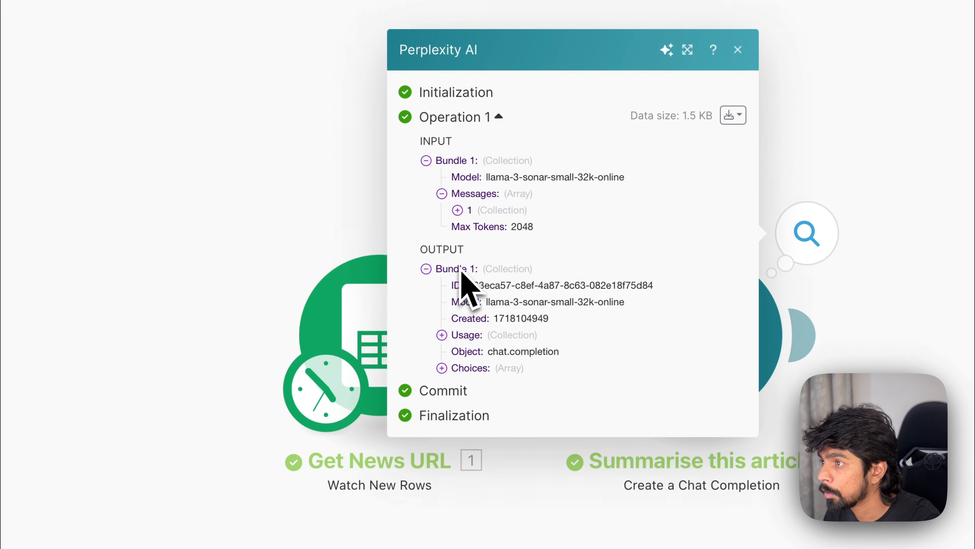
click(337, 175)
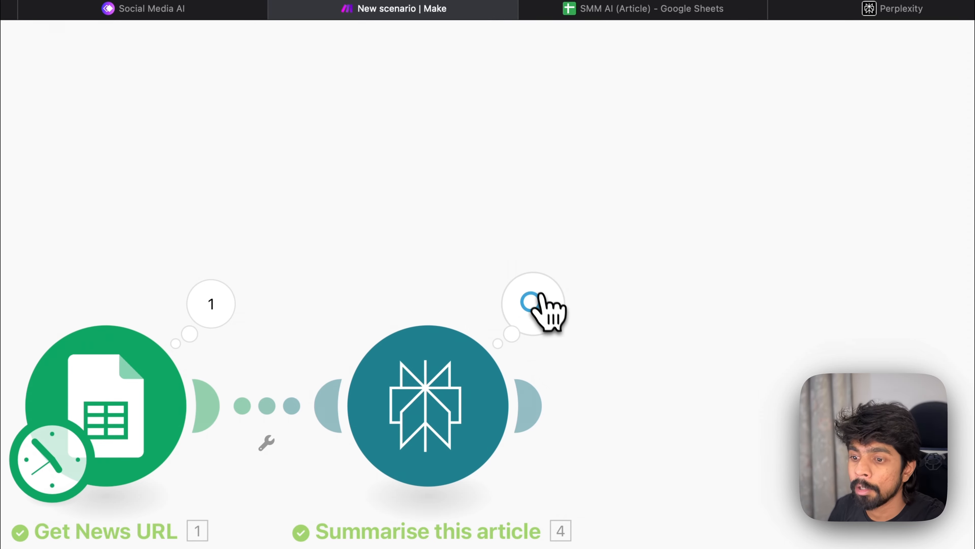
click(536, 305)
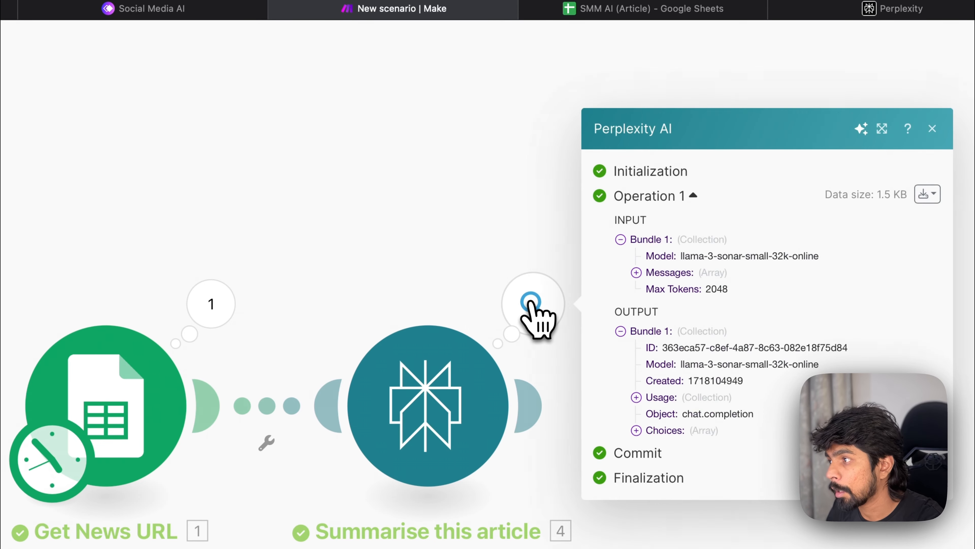
click(640, 240)
click(620, 264)
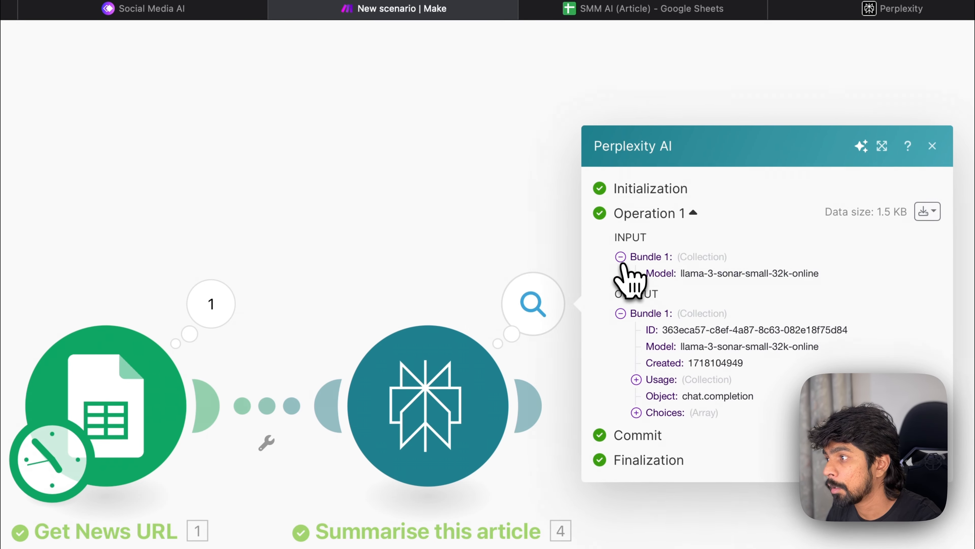
click(636, 272)
click(651, 280)
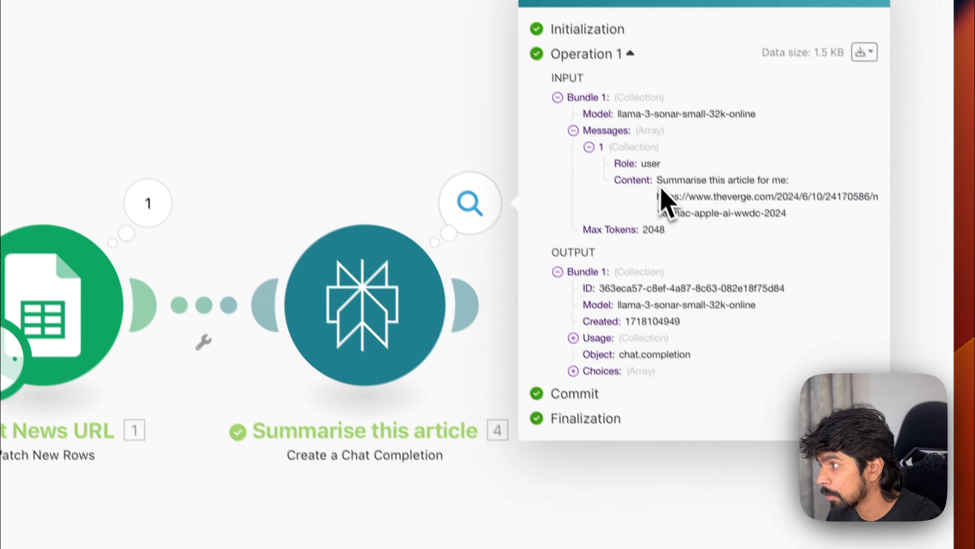
drag(721, 282, 854, 306)
click(777, 188)
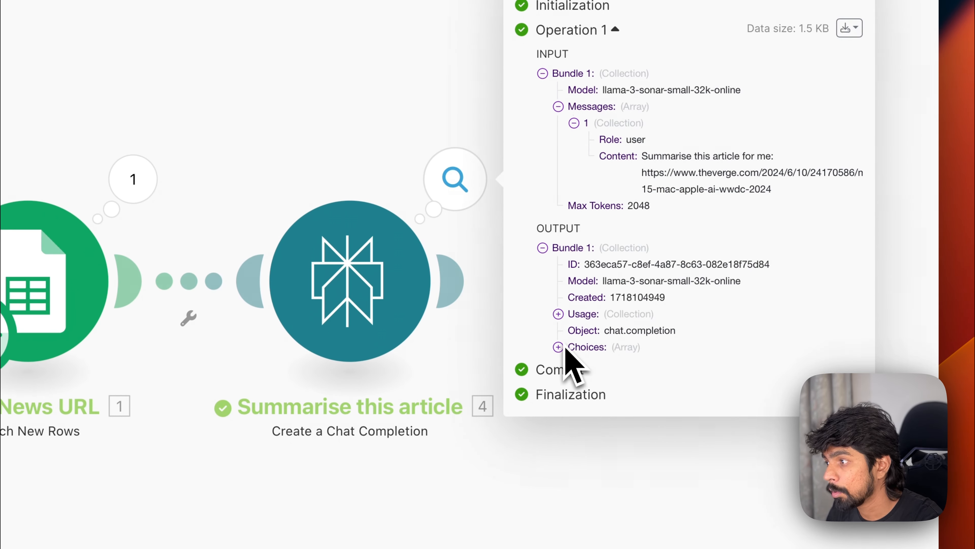
click(583, 314)
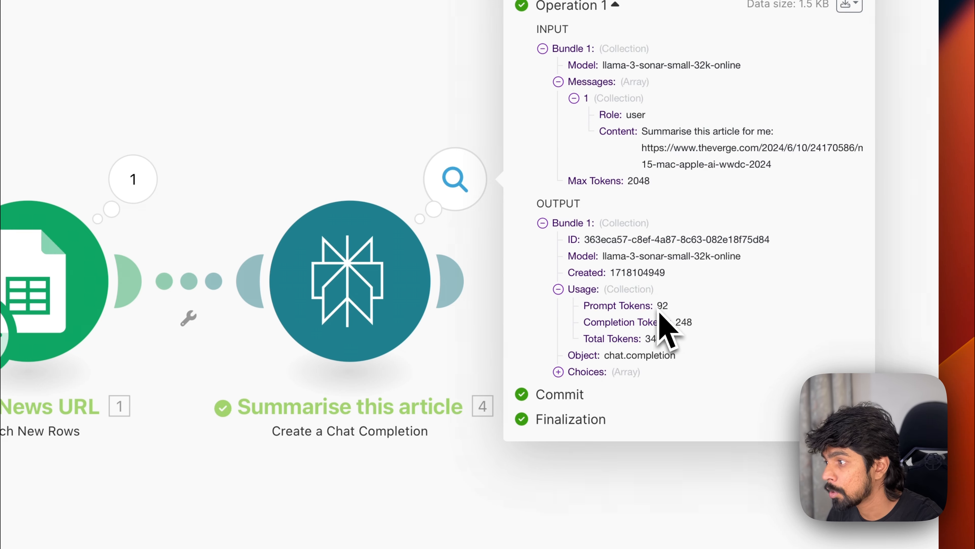
drag(678, 323, 708, 327)
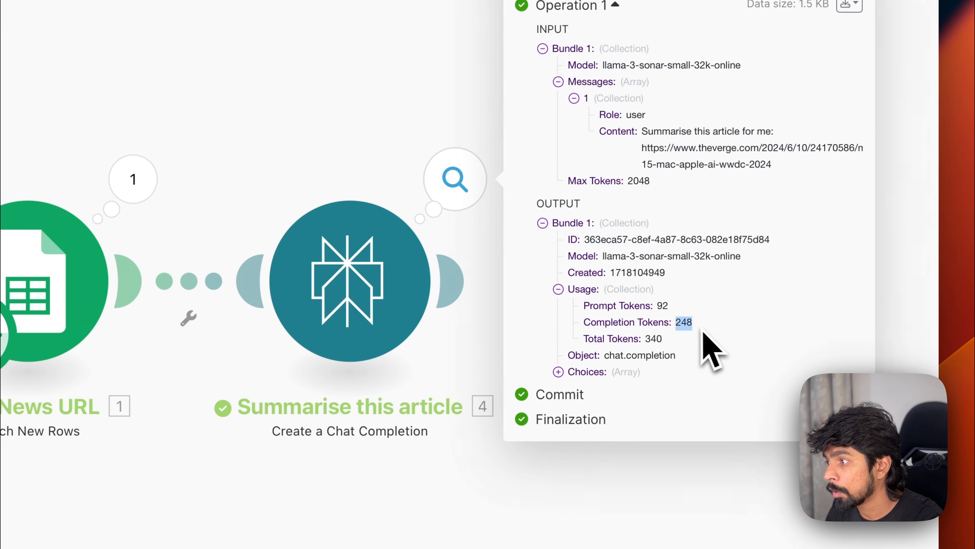
drag(634, 337, 705, 340)
click(559, 372)
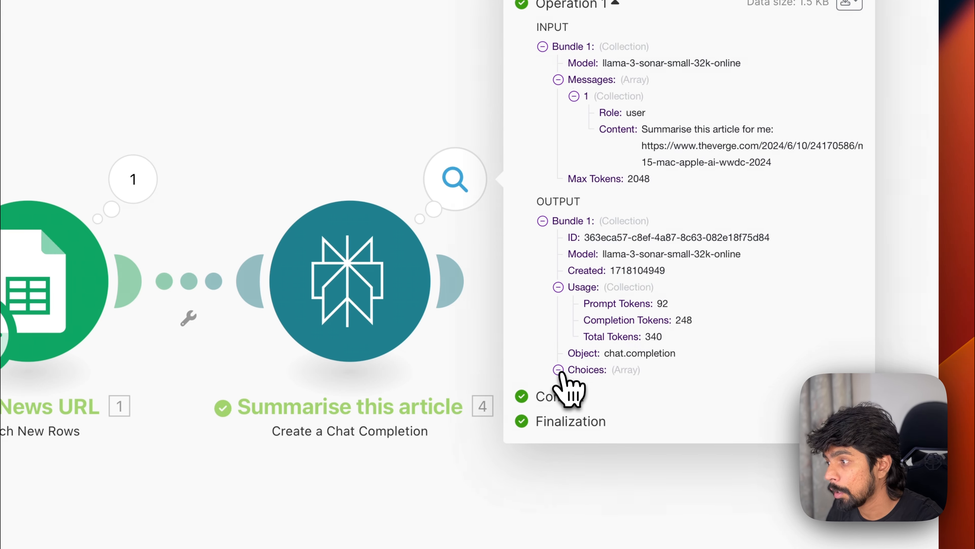
click(575, 378)
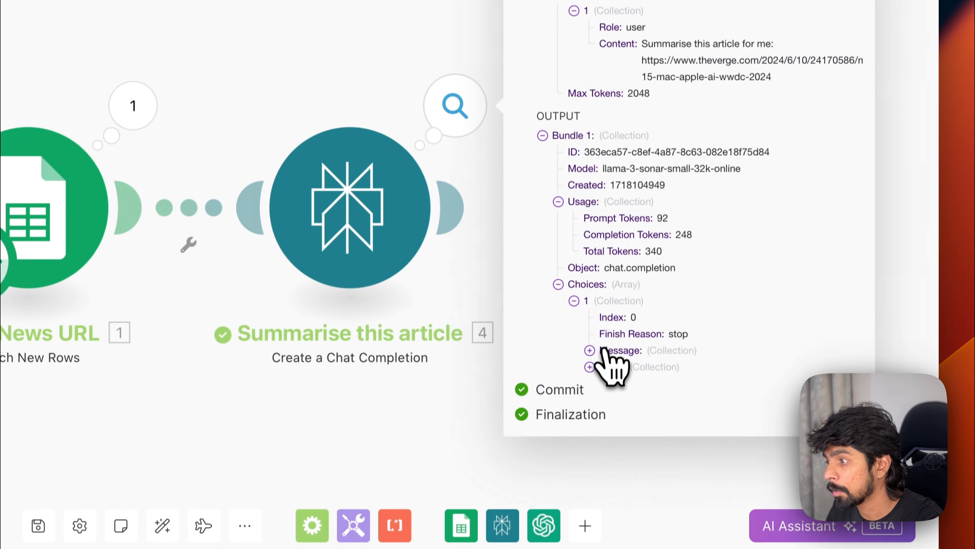
click(608, 349)
click(603, 371)
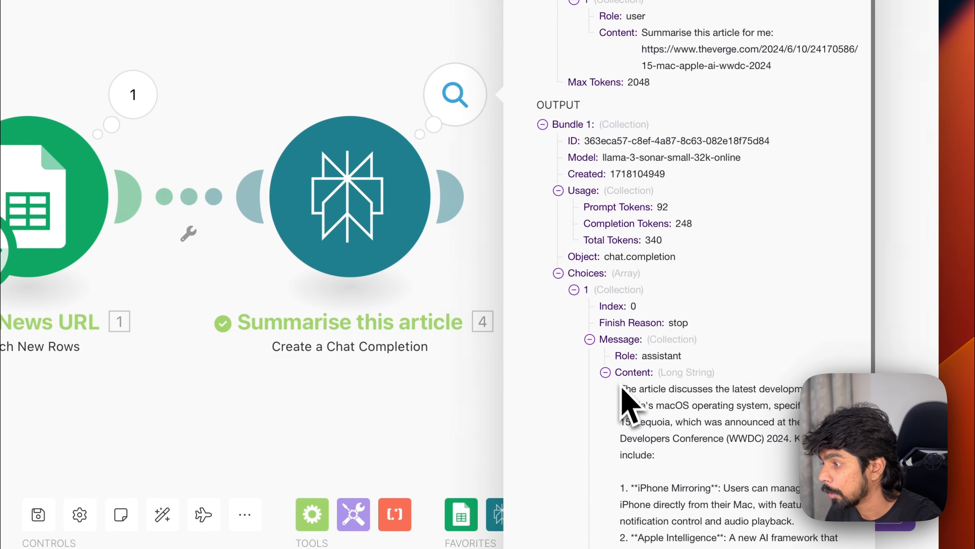
scroll(614, 400, down, 6)
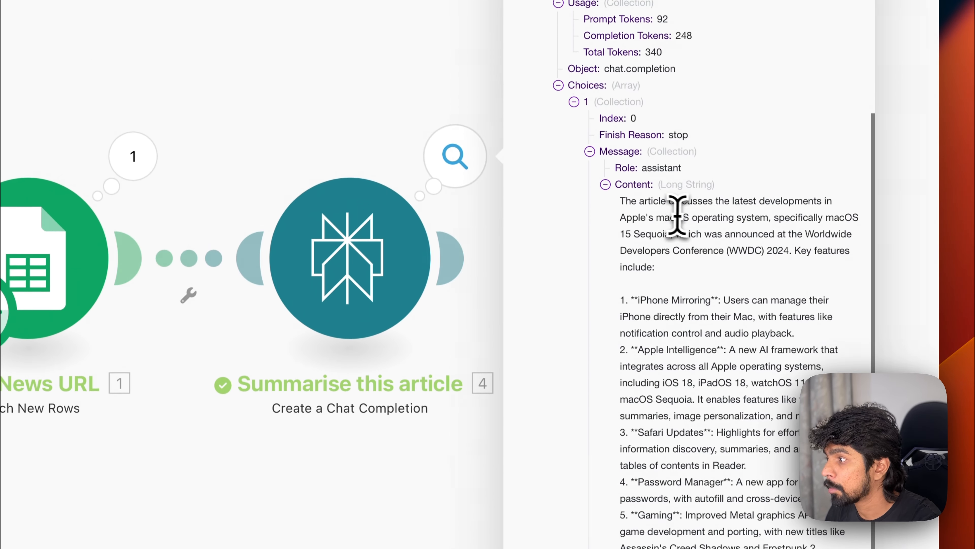
mouse_move(657, 154)
mouse_down()
mouse_move(706, 155)
mouse_move(664, 165)
mouse_up()
drag(664, 234, 744, 405)
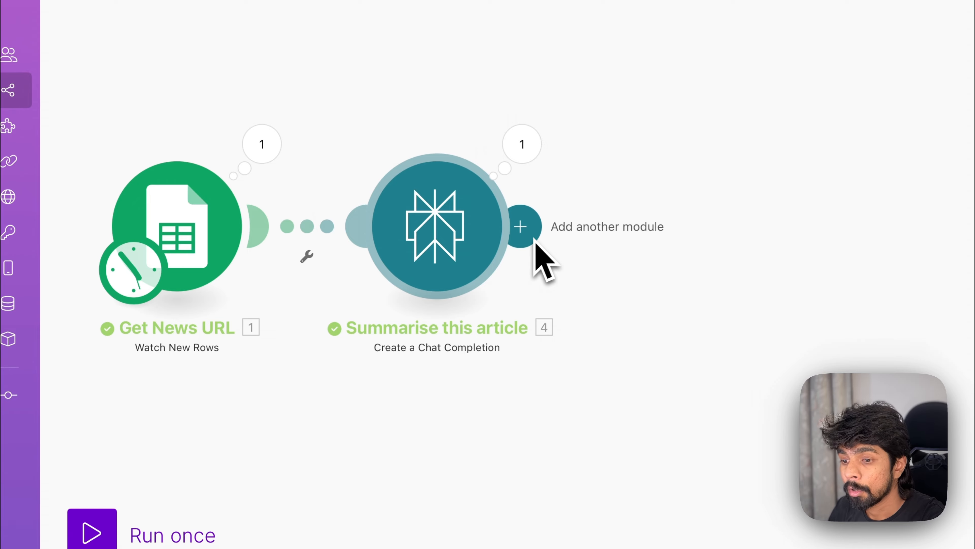
Step: Add a Router module after the Summarise this article module
click(527, 231)
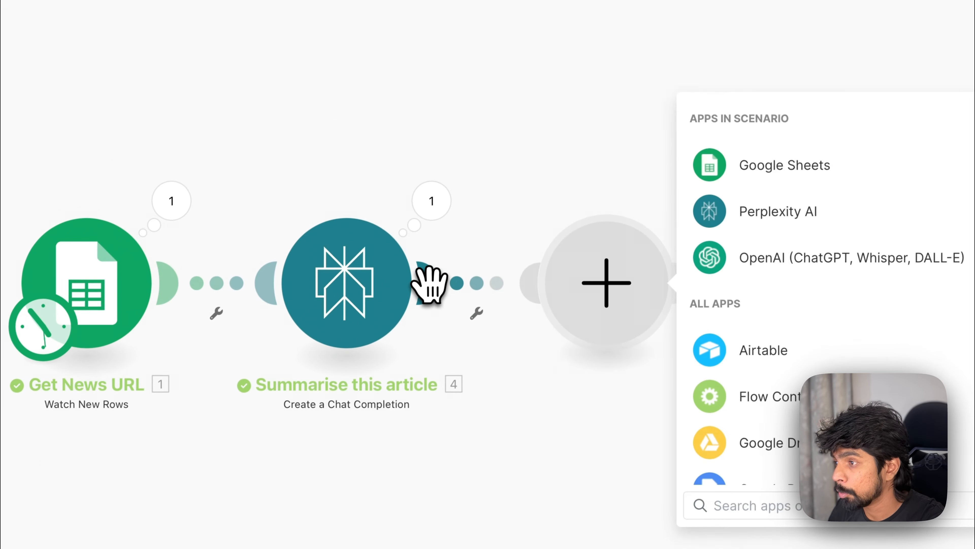
text(router)
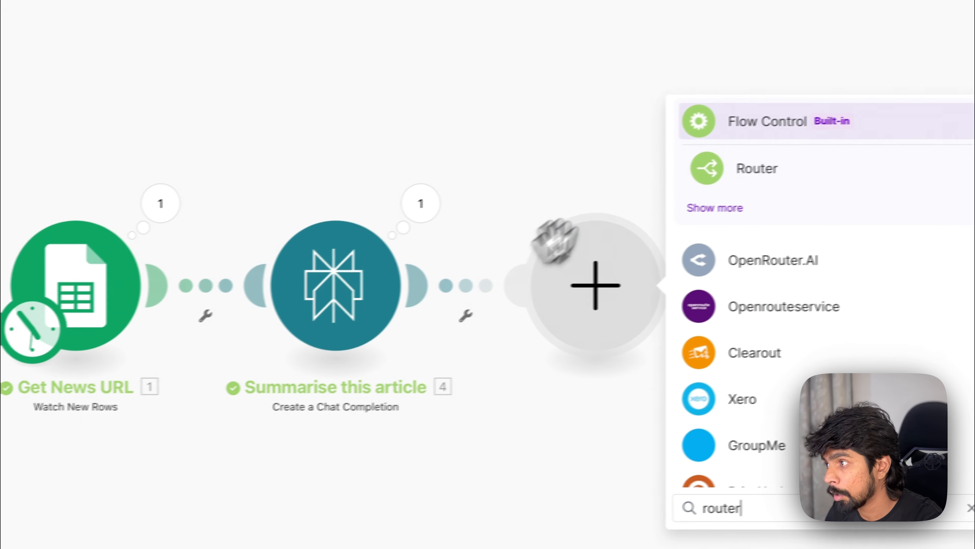
click(714, 178)
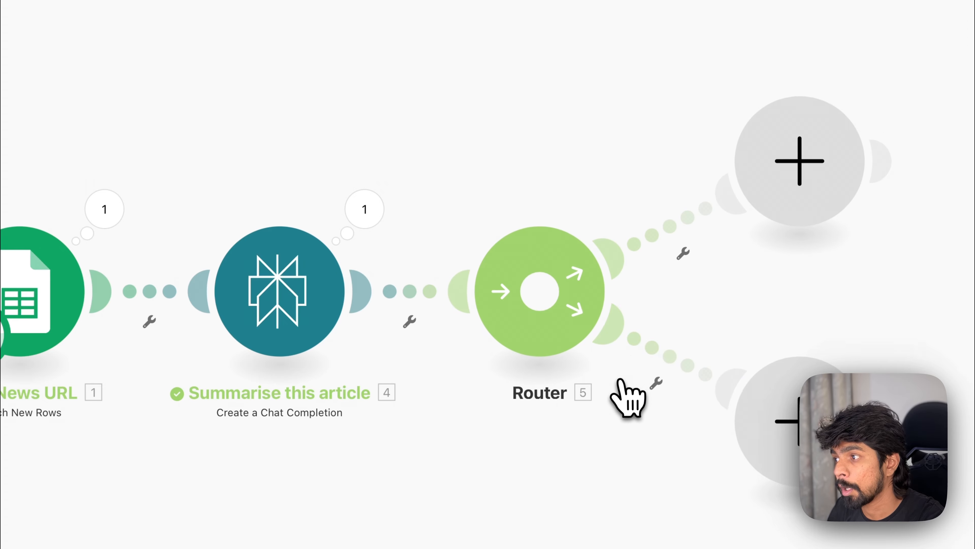
Step: Add a third route to the Router
scroll(620, 380, down, 5)
scroll(619, 380, right, 6)
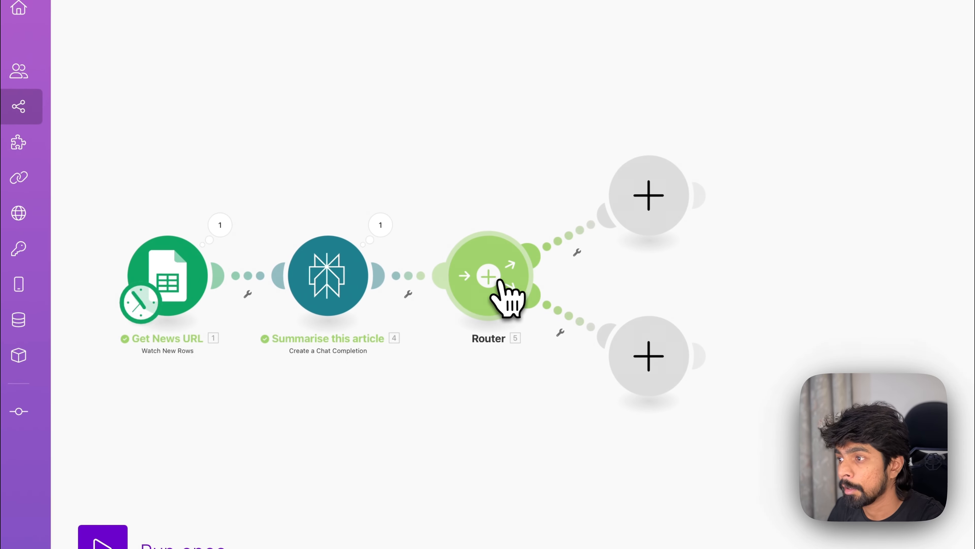
click(499, 282)
click(497, 284)
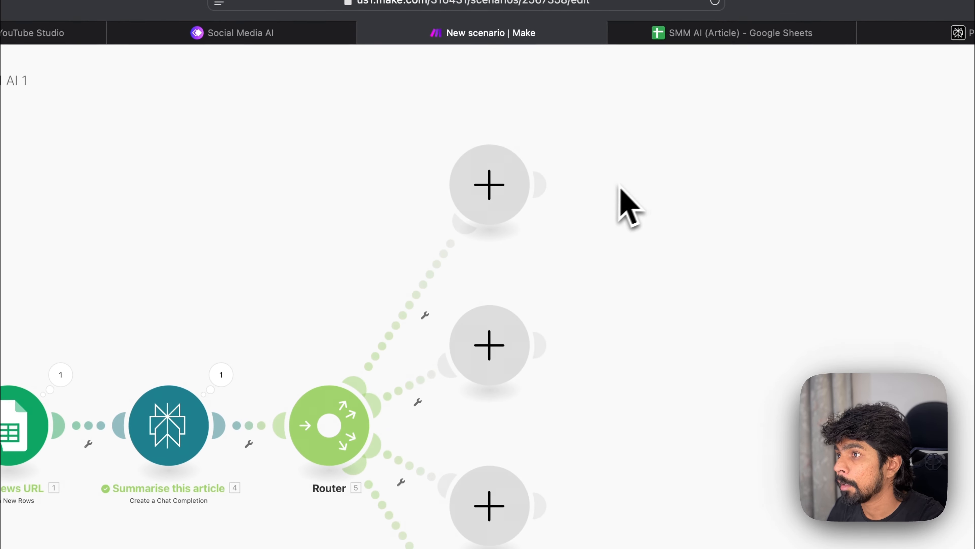
Step: Add an OpenAI Create a Completion module on the Router's first route
click(498, 187)
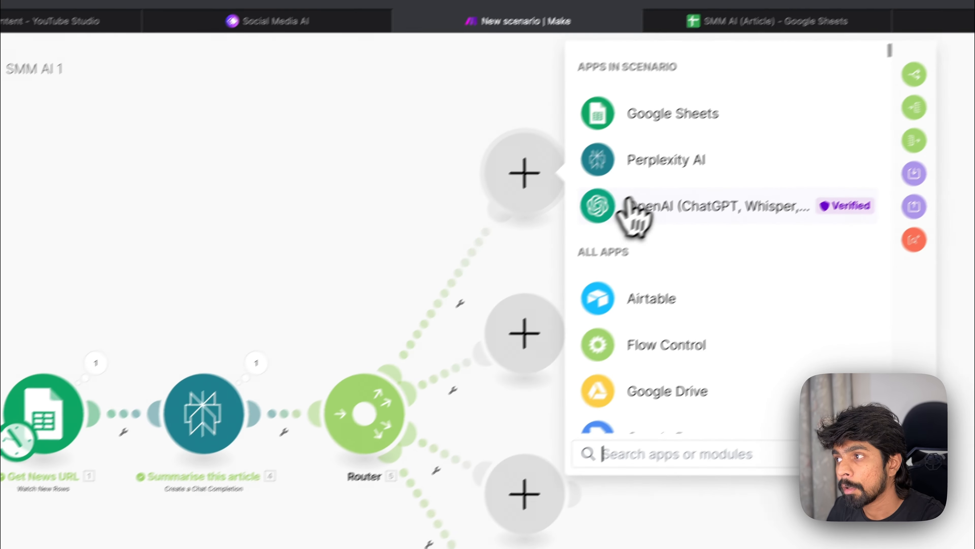
click(612, 235)
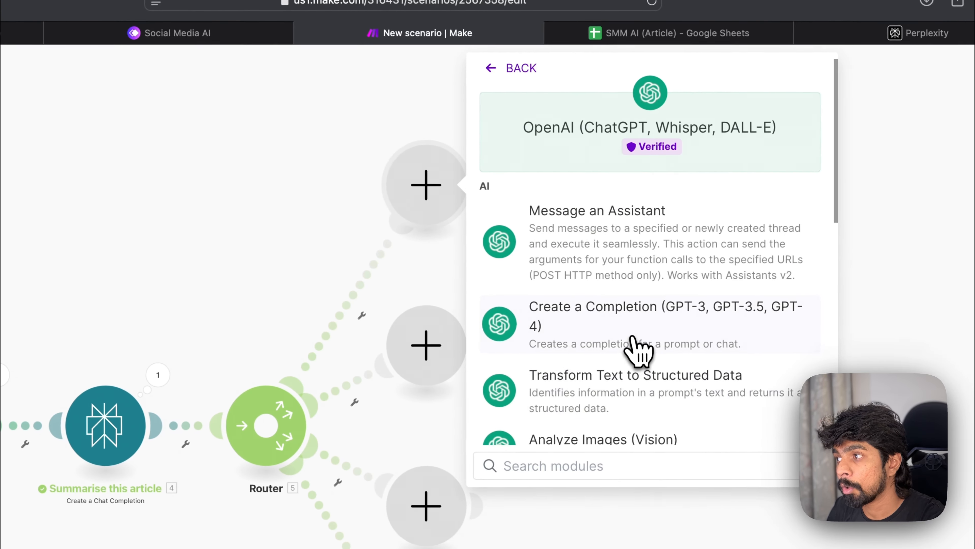
click(688, 353)
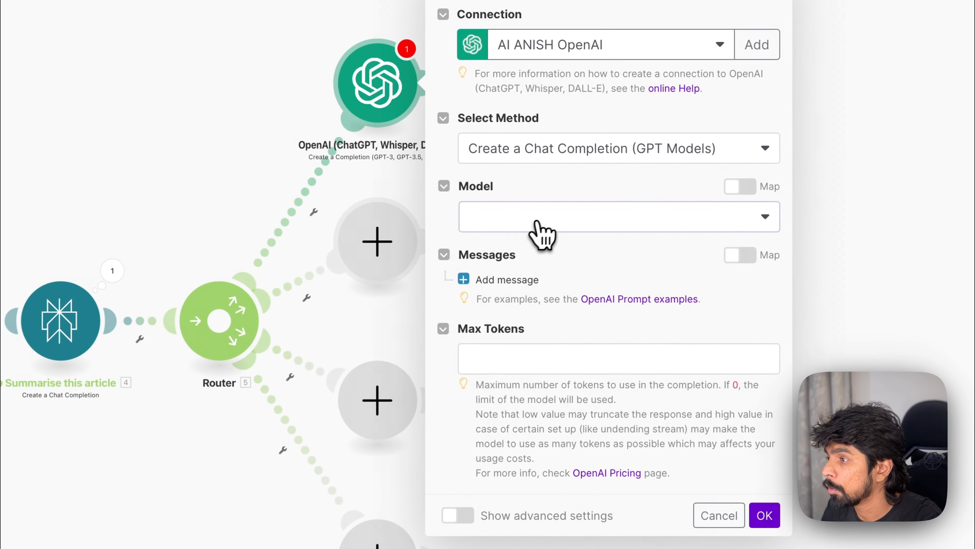
Step: Set the OpenAI module's model to gpt-4o and its Max Tokens to 2048
click(586, 208)
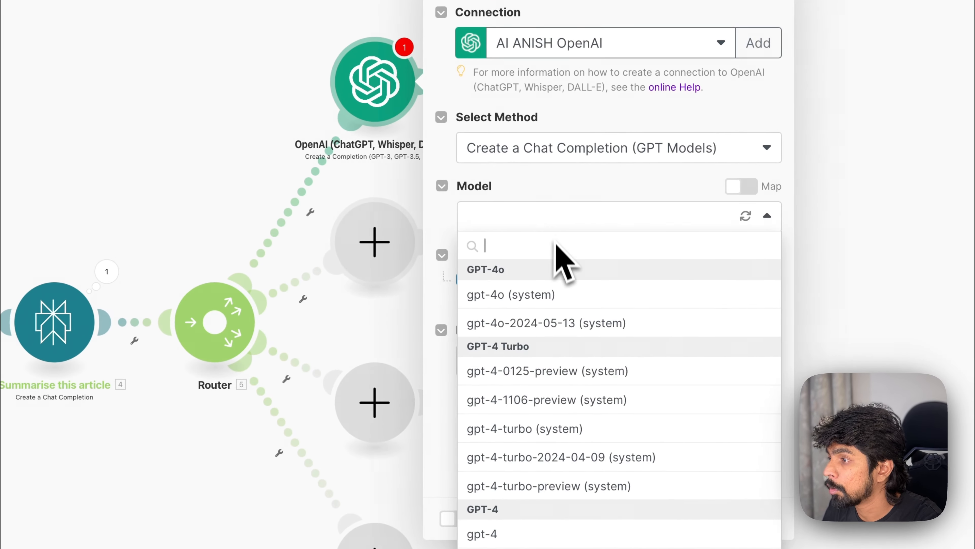
click(541, 295)
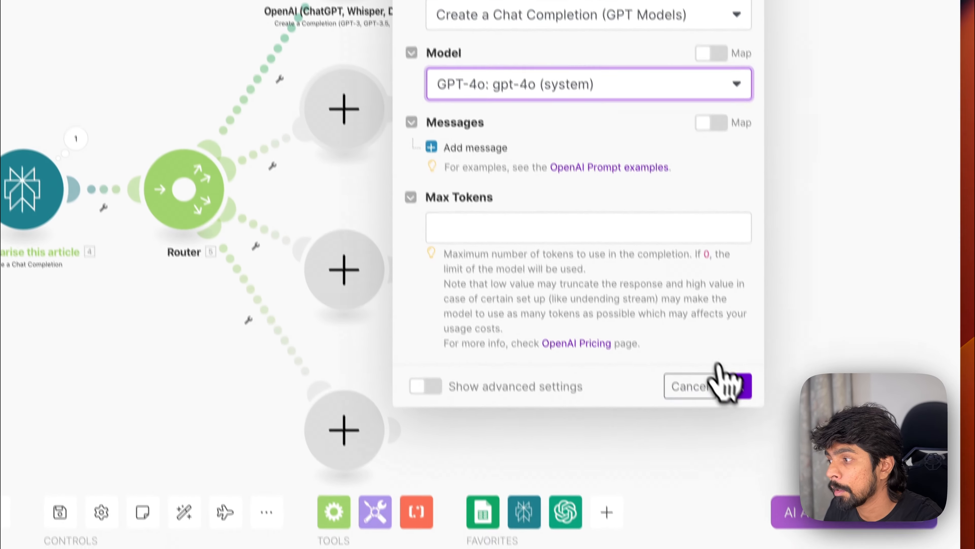
click(766, 519)
click(485, 224)
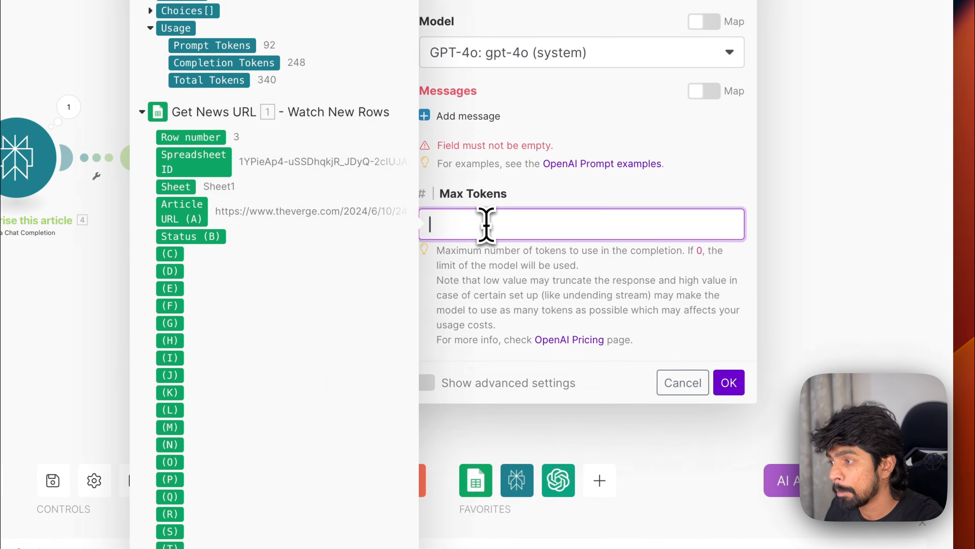
text(2048)
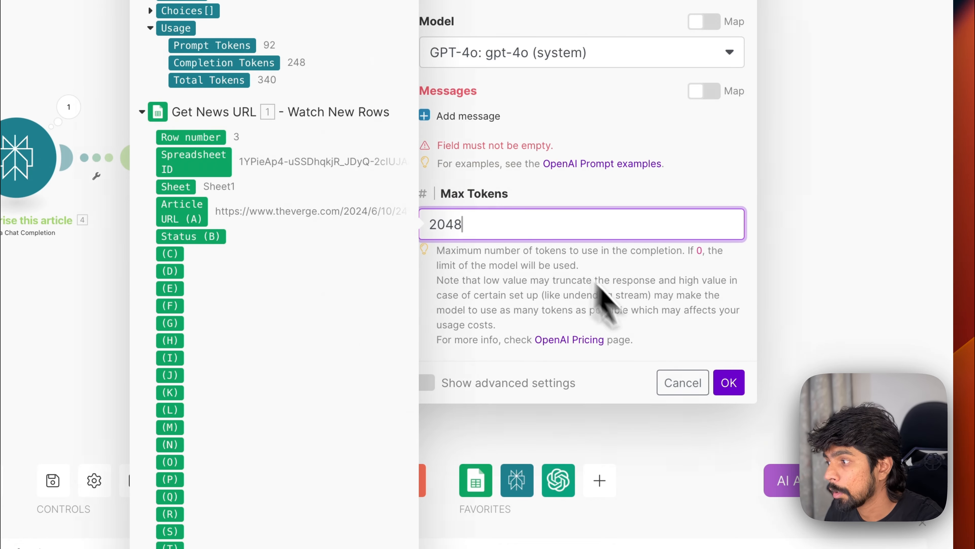
click(729, 383)
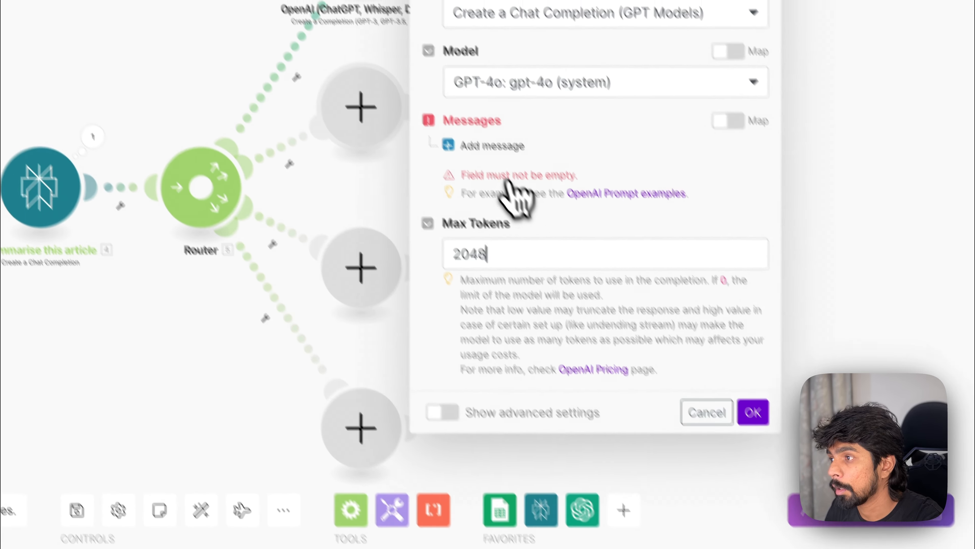
Step: Add a first message to the OpenAI module with the role User
click(492, 145)
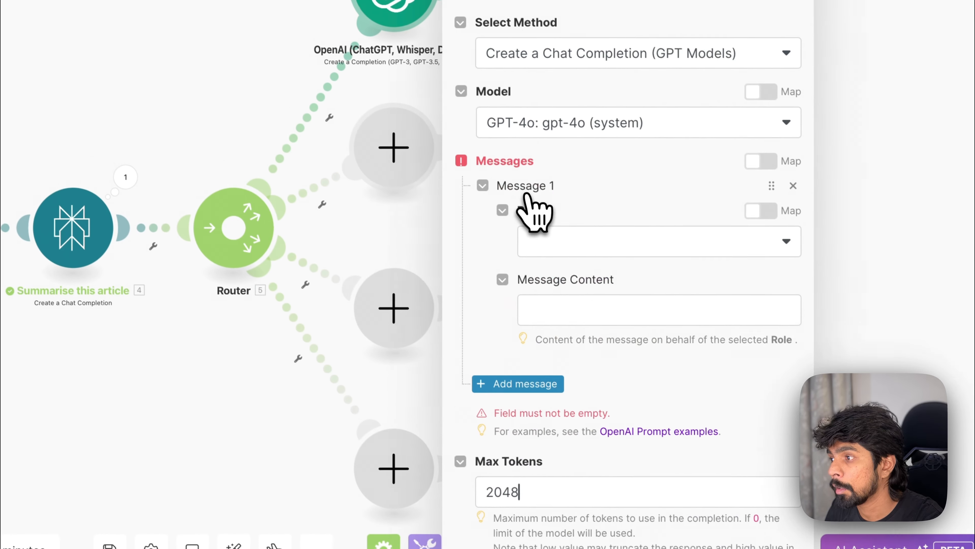
click(584, 248)
click(572, 303)
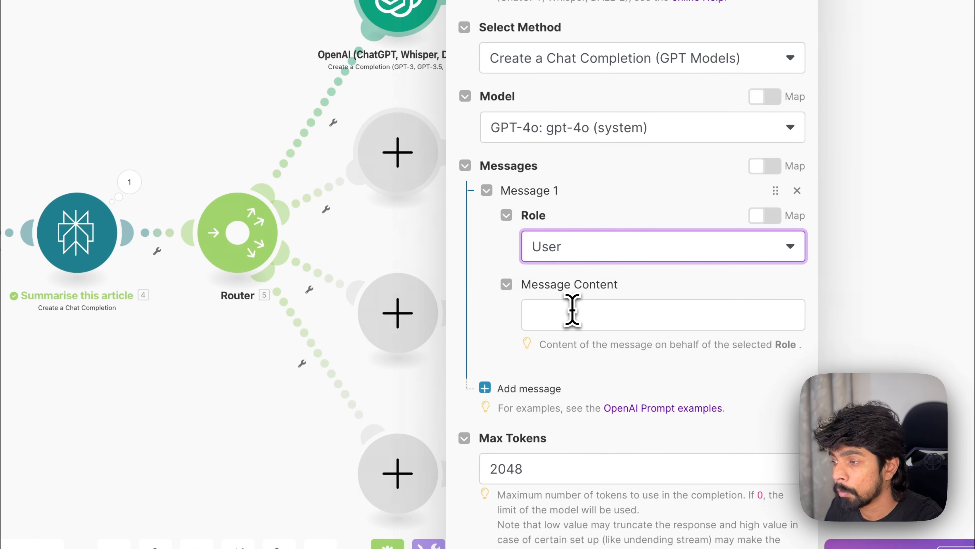
Step: Write the message content asking a digital marketing specialist to create an Instagram post with emojis and hashtags from the article summary
click(572, 310)
click(605, 365)
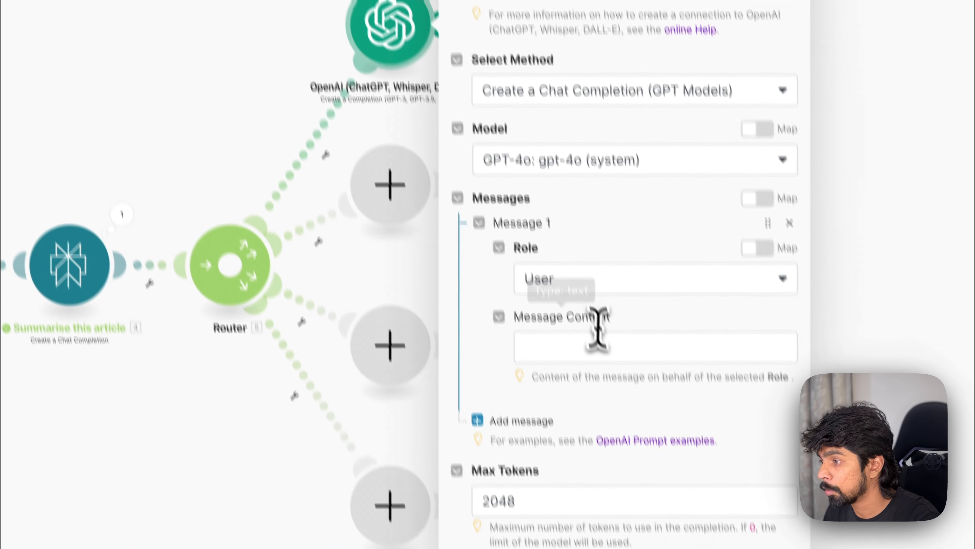
click(601, 344)
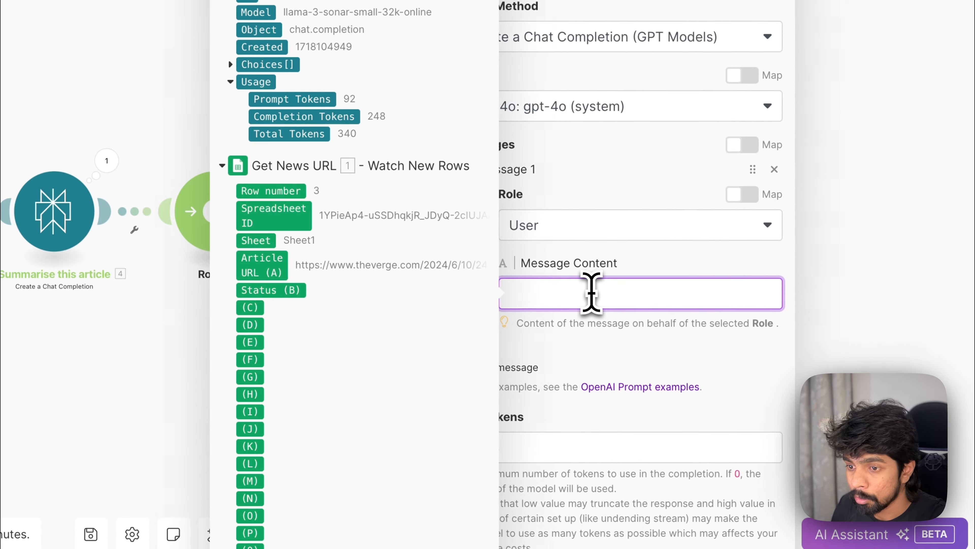
text(As a digital marketing s)
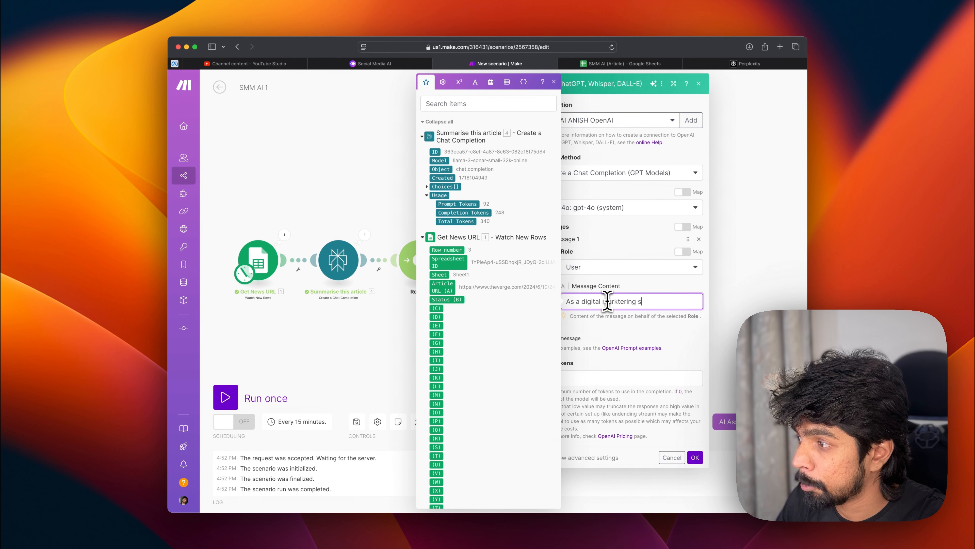
key(BackSpace)
key(BackSpace)
key(BackSpace)
key(BackSpace)
key(BackSpace)
key(BackSpace)
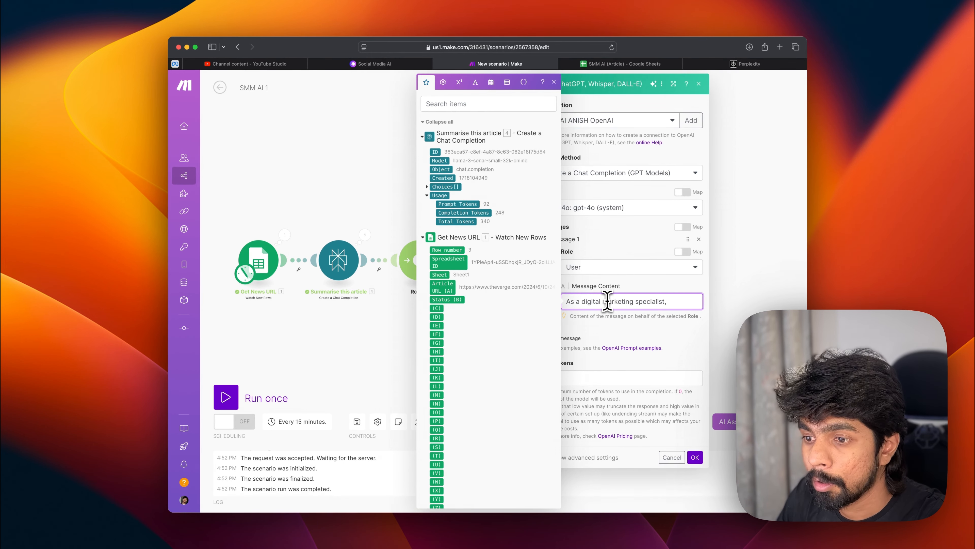
text(e a n)
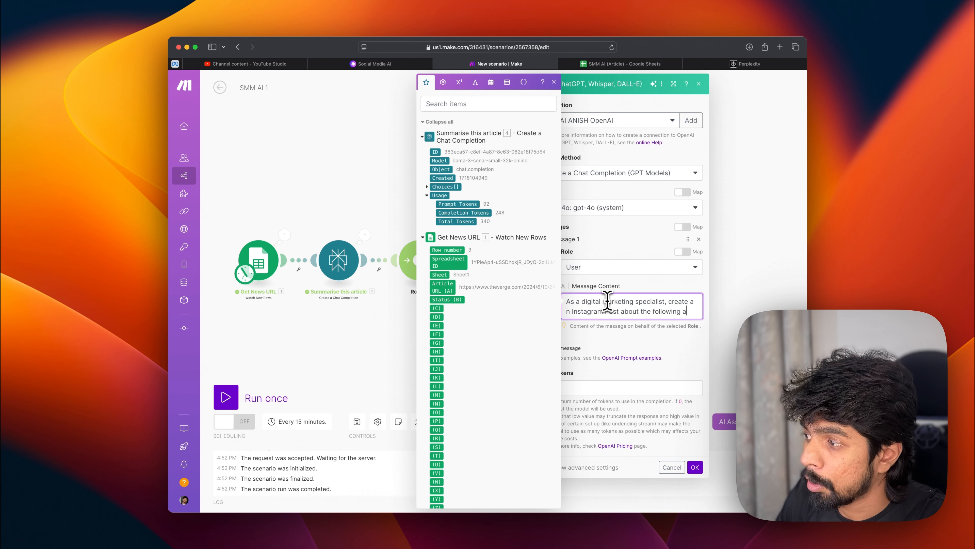
text(rtificial intelligence article. En)
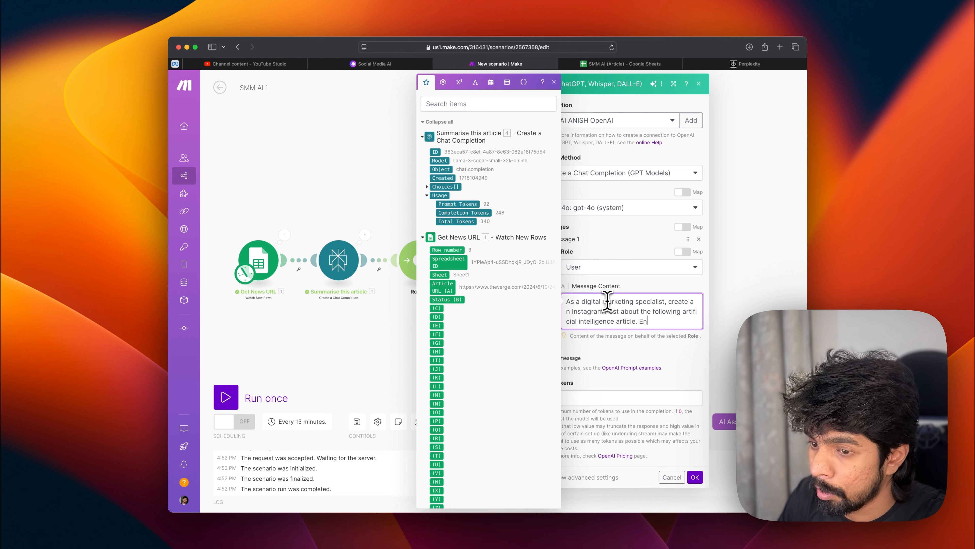
text(ontent is visually appealing and incldues)
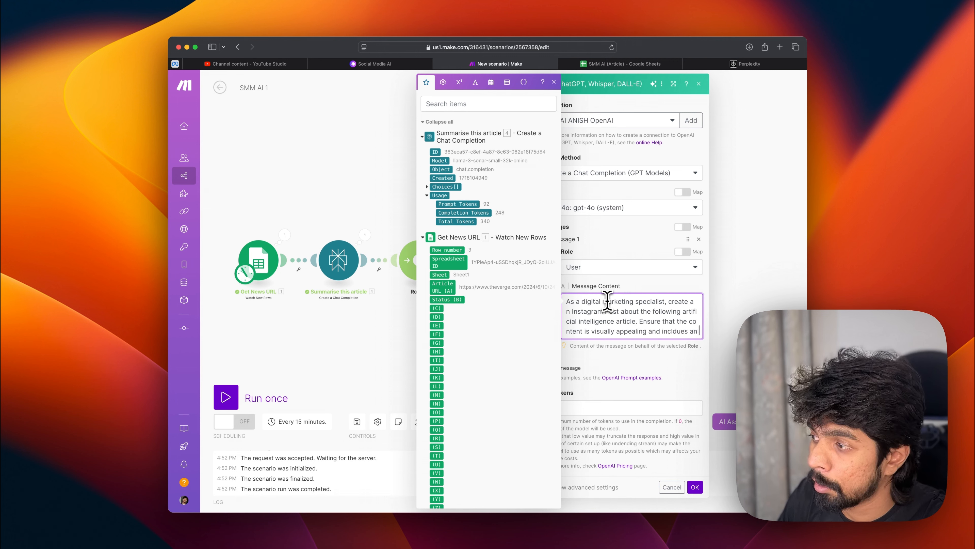
text(an inspirational message. Use emoj)
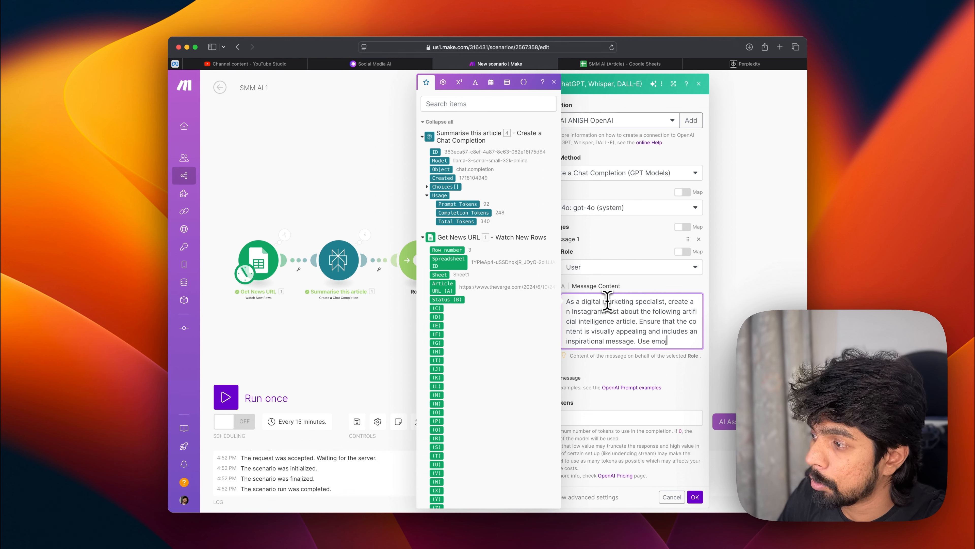
text(enhacne engagement. Use relevant hashtags)
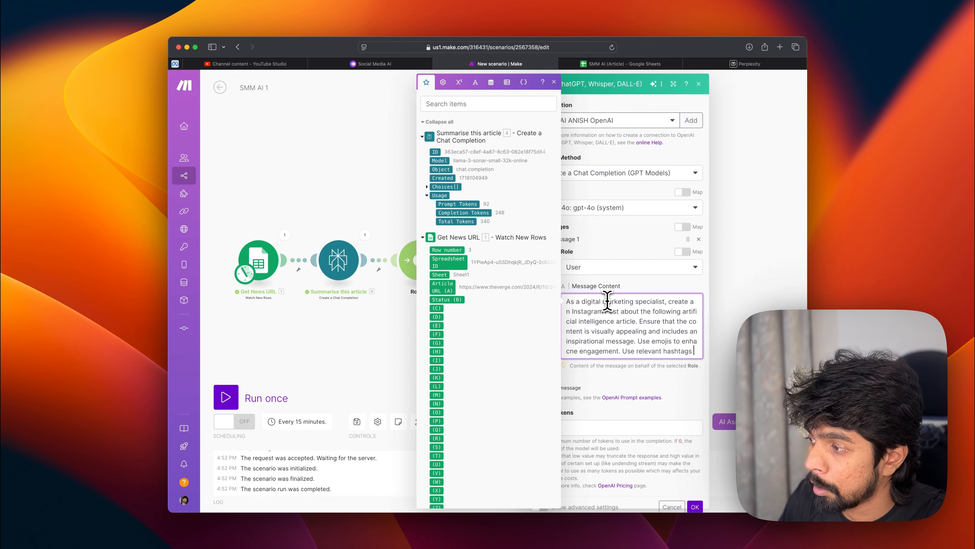
text(at the )
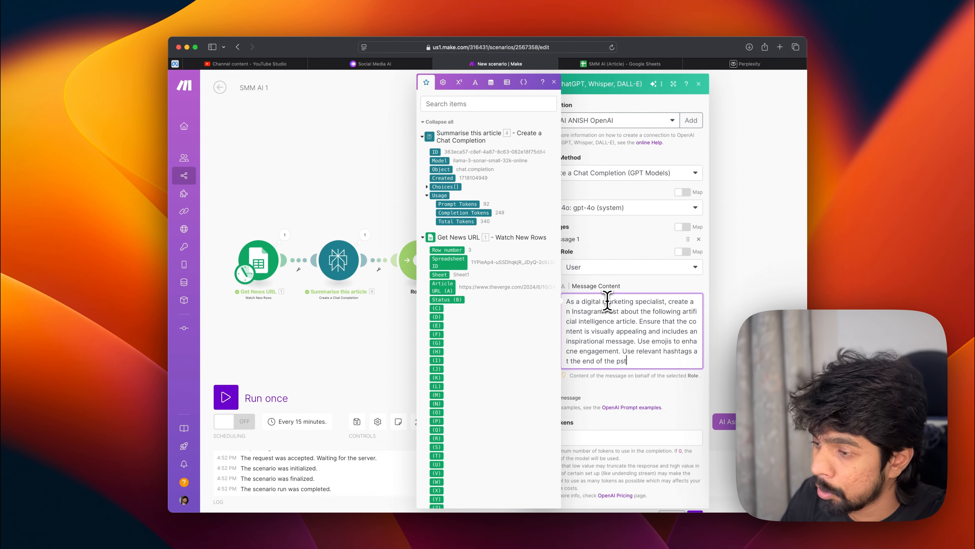
text(end of the post.)
key(Return)
key(Return)
text(Her)
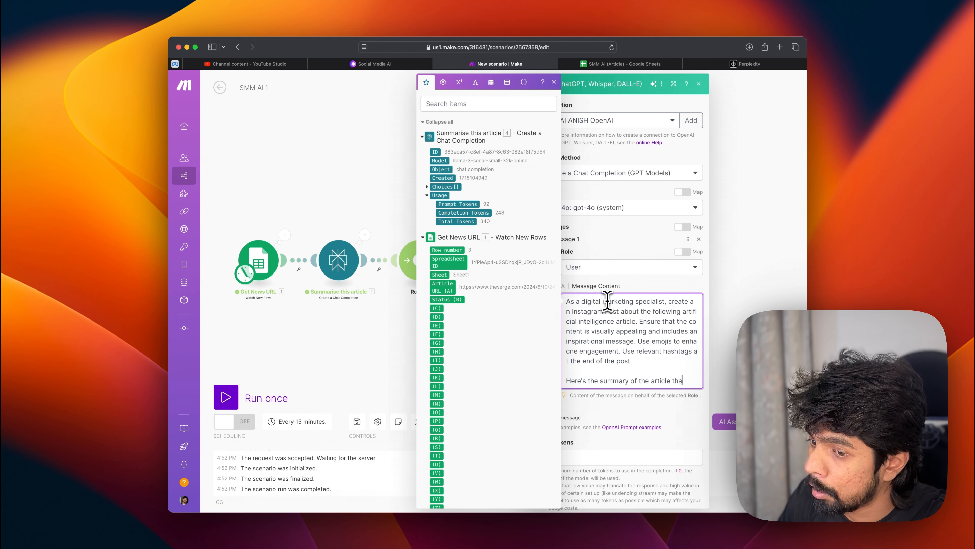
text(ant you to turn into an instagram post:)
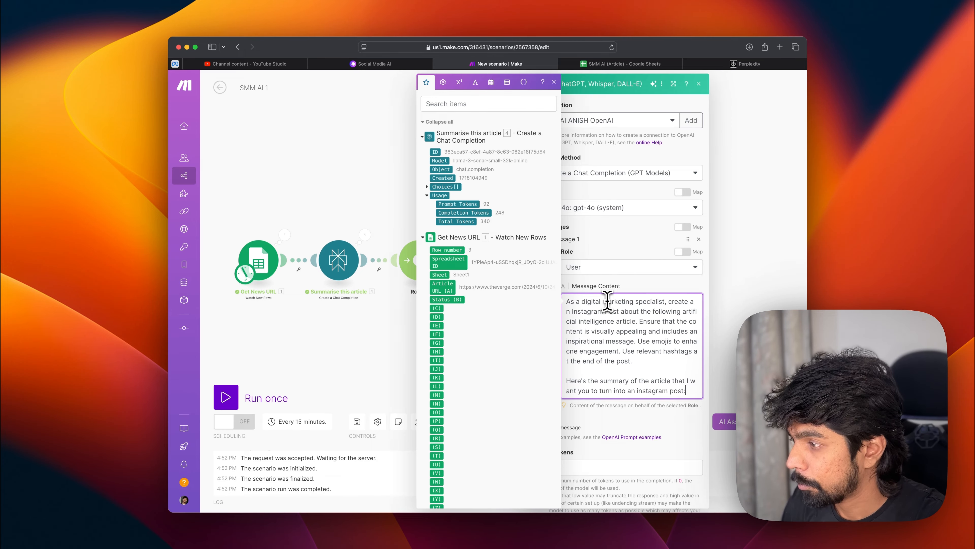
key(Return)
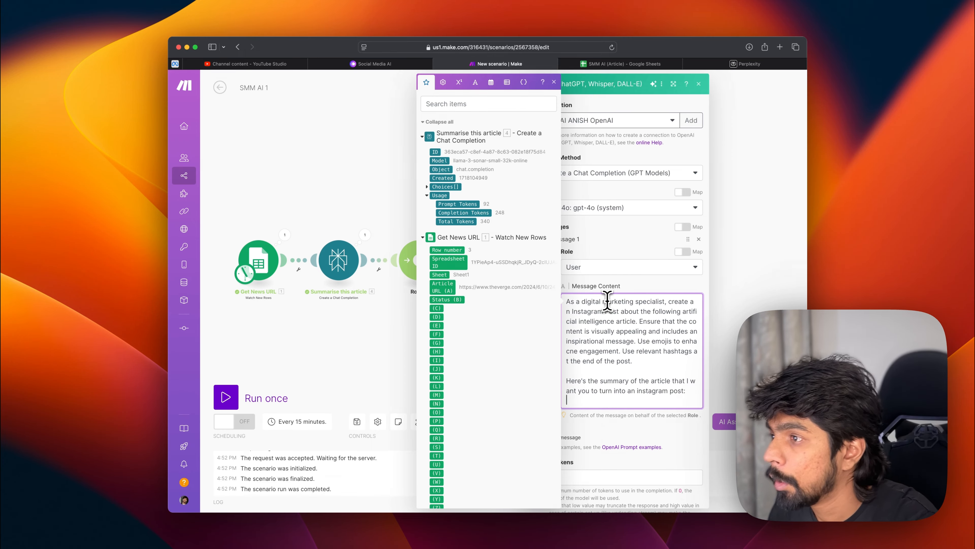
Step: Map the Summarise this article module's Choices[] Message Content at the end of the prompt and save the module
click(427, 186)
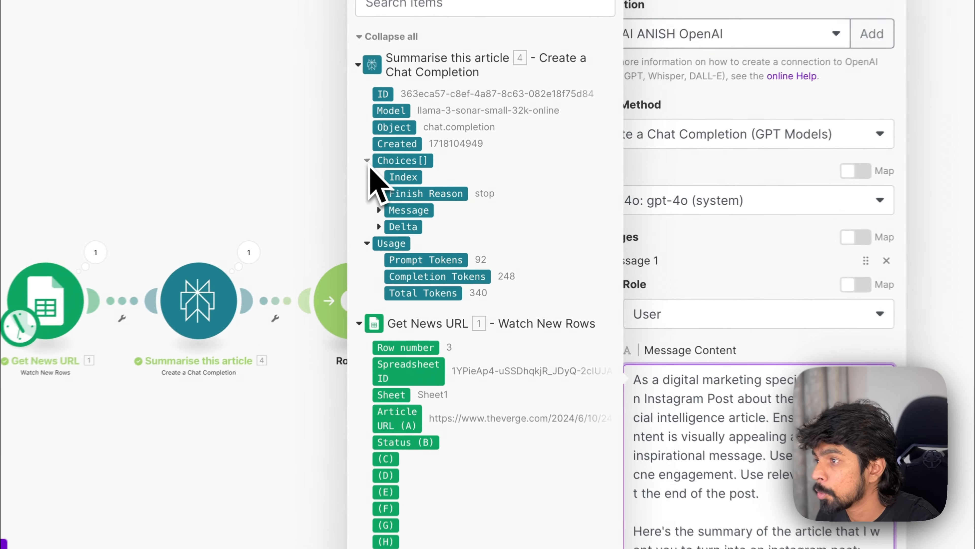
click(379, 210)
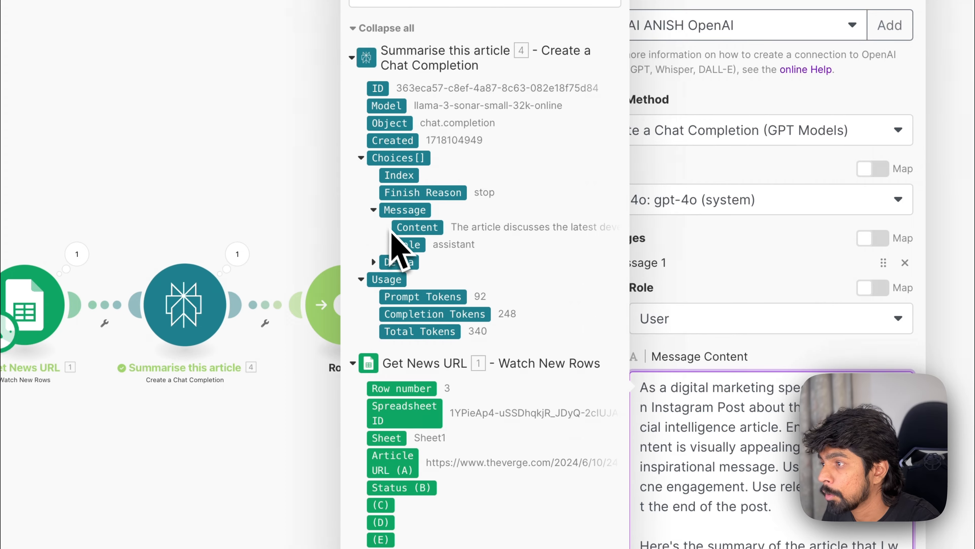
drag(392, 230, 733, 541)
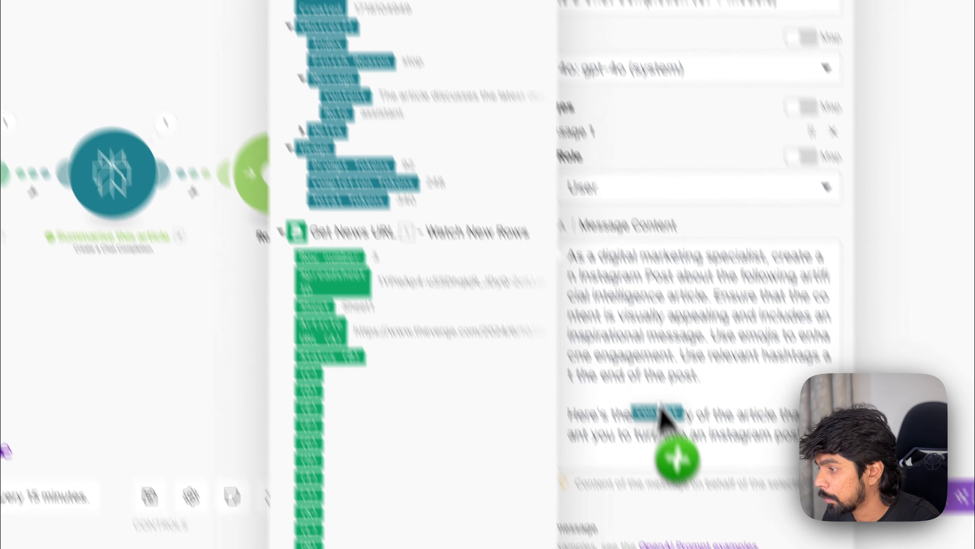
drag(660, 407, 584, 344)
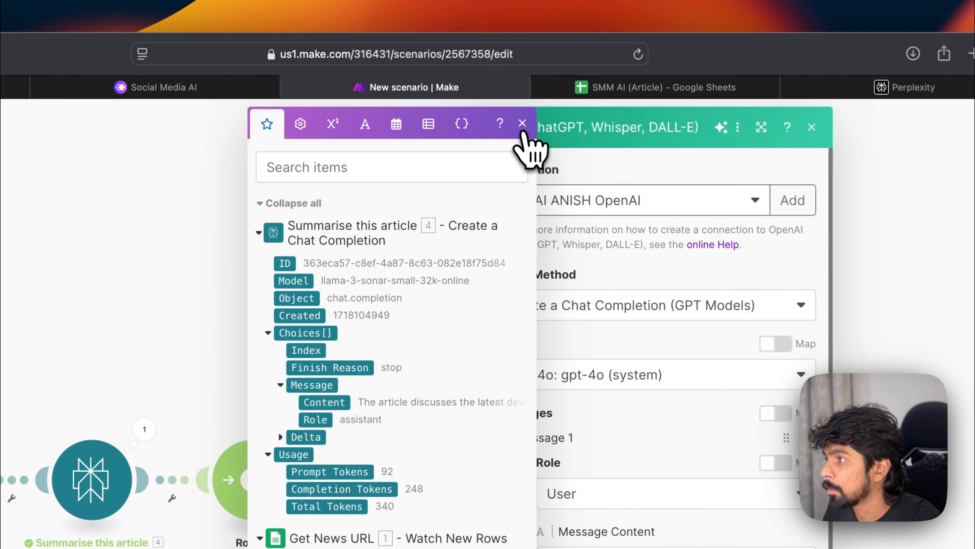
click(523, 127)
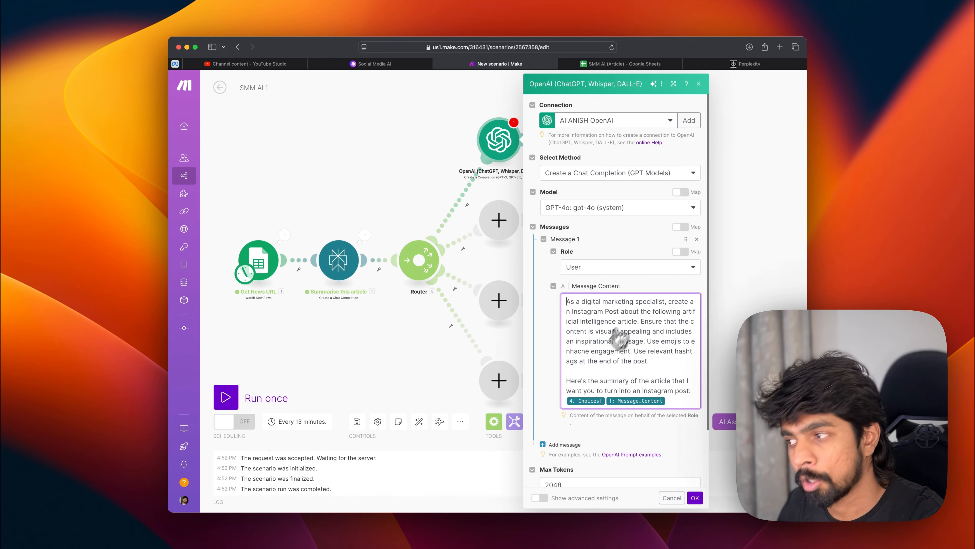
scroll(620, 449, down, 4)
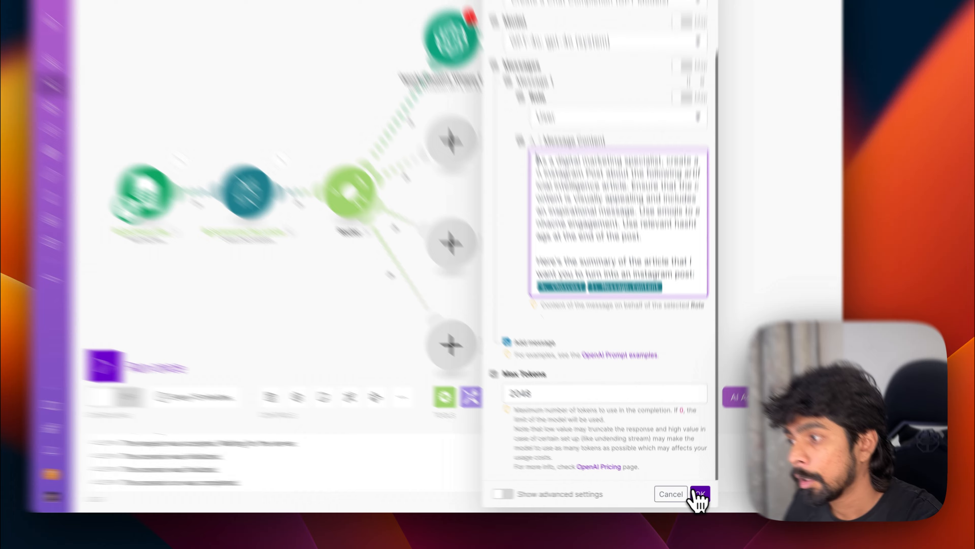
click(695, 498)
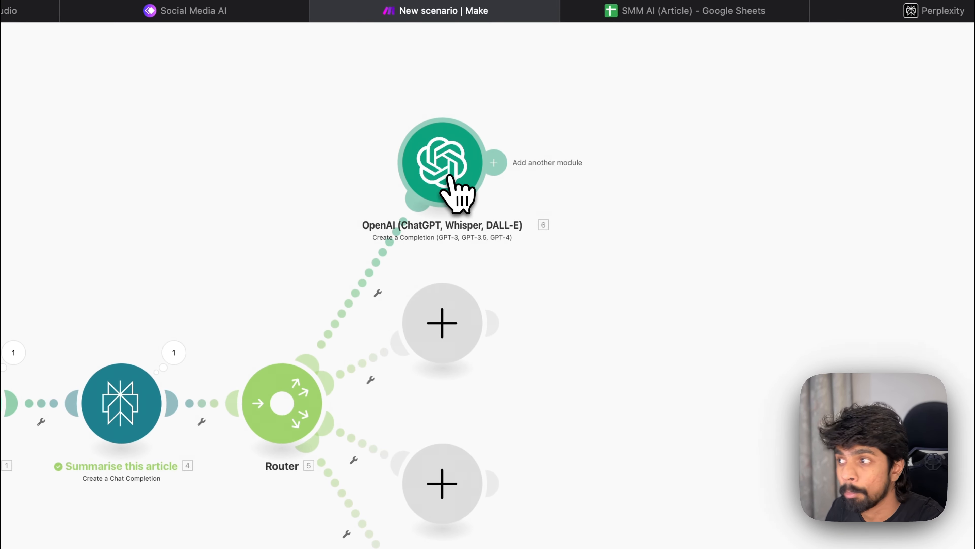
Step: Add a second OpenAI Create a Completion module on the Router's second route
click(463, 342)
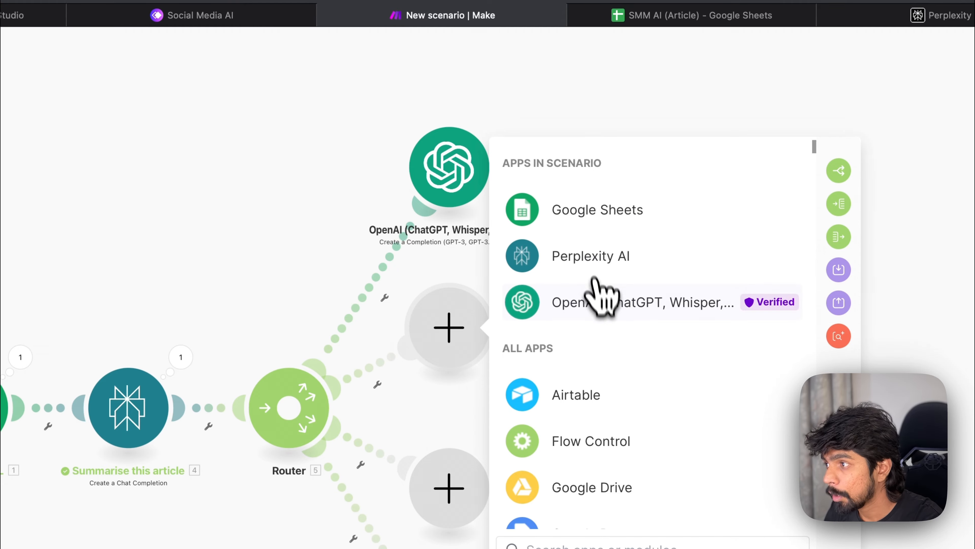
click(595, 298)
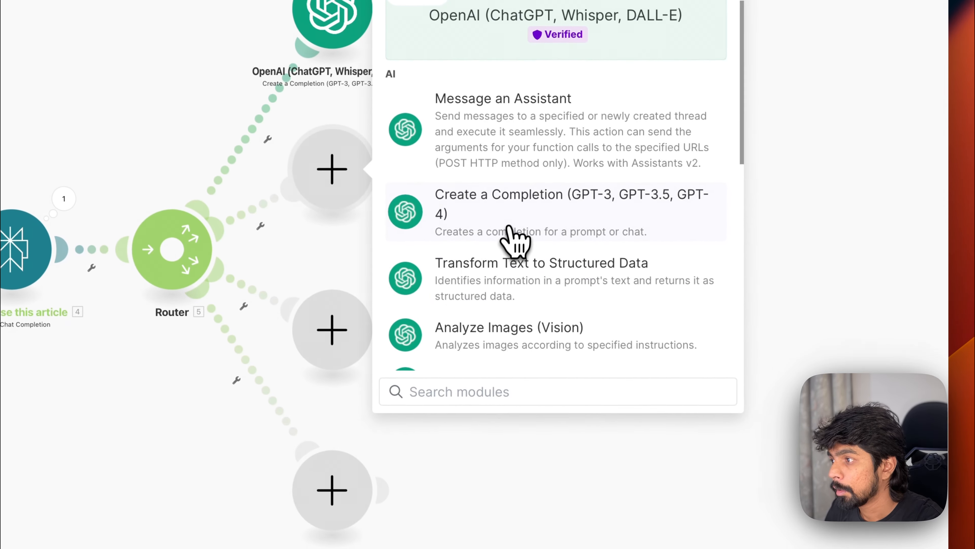
click(524, 249)
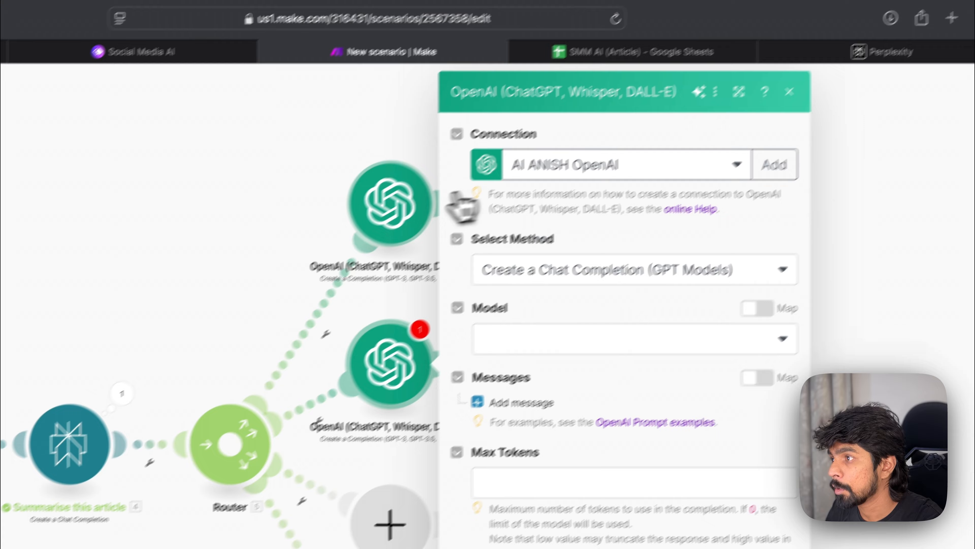
Step: Copy the whole prompt from the first OpenAI module's message content, then reopen the second OpenAI module
click(339, 7)
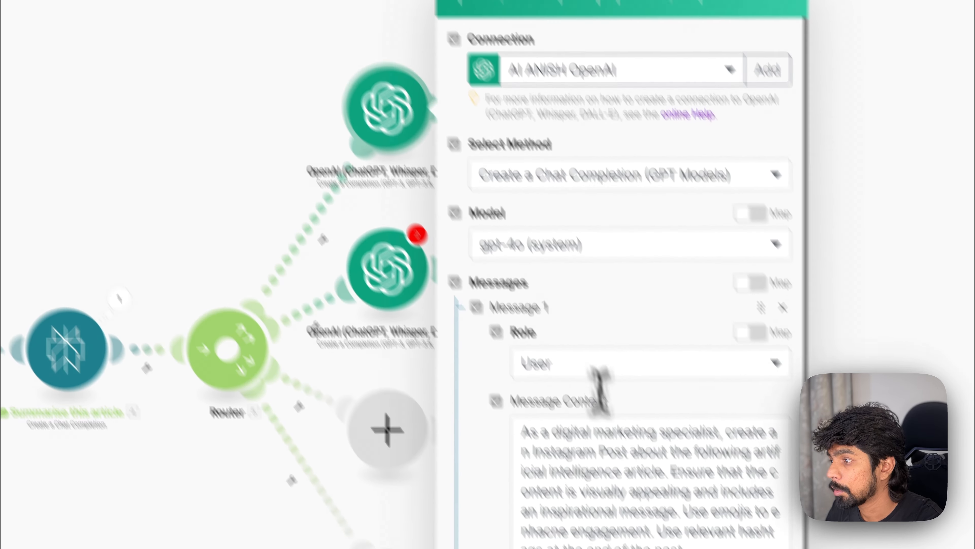
click(658, 536)
key(super+a)
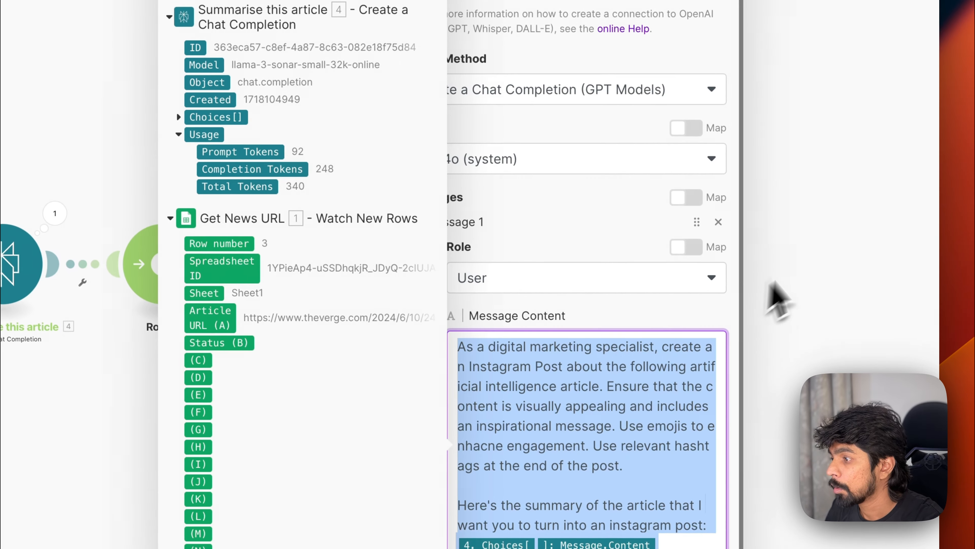
click(773, 284)
click(322, 184)
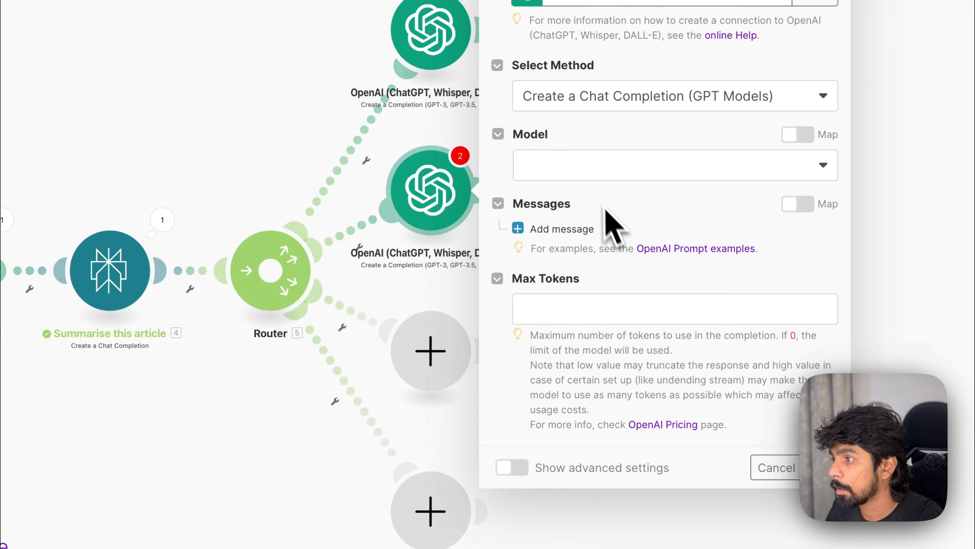
Step: Set the second OpenAI module's model to GPT-4o and add a User message with the copied prompt pasted as content
click(597, 174)
click(631, 251)
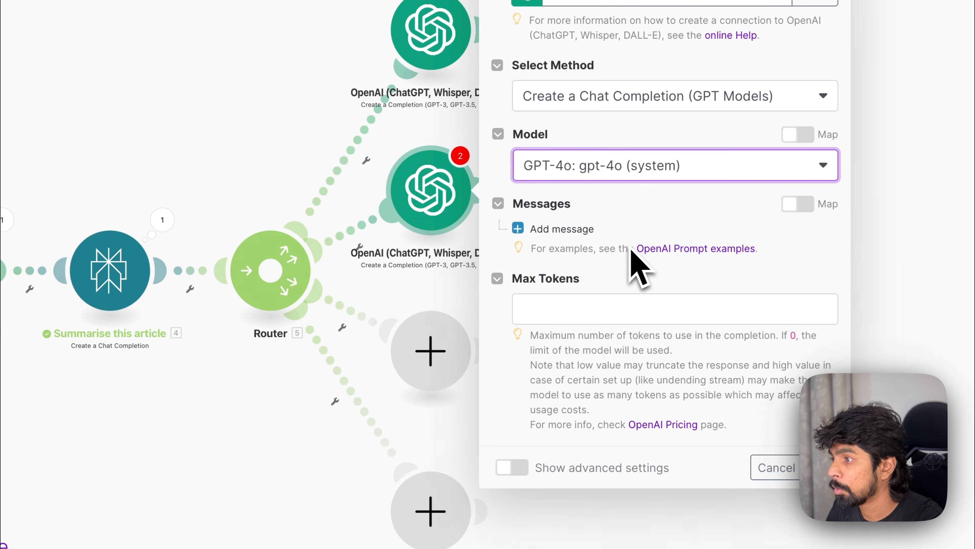
click(569, 231)
click(618, 286)
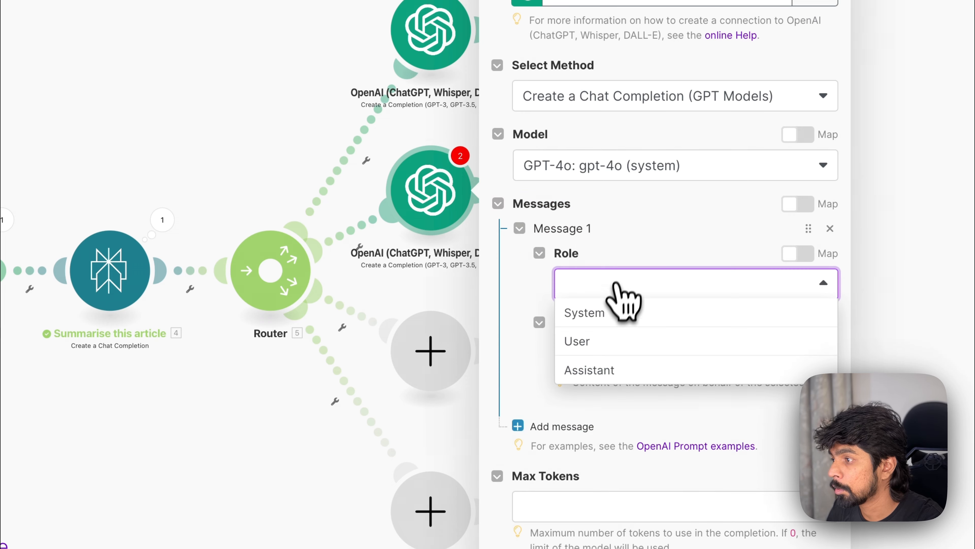
click(613, 341)
click(609, 348)
text(As a digital marketing specialist, create an Instagram Post about the following artificial intelligence article. Ensure that the content is visually appealing and includes an inspirational message. Use emojis to enhance engagement. Use relevant hashtags at the end of the post.  Here's the summary of the article that I want you to turn into an instagram post: 4. Choices[]: Message.Content)
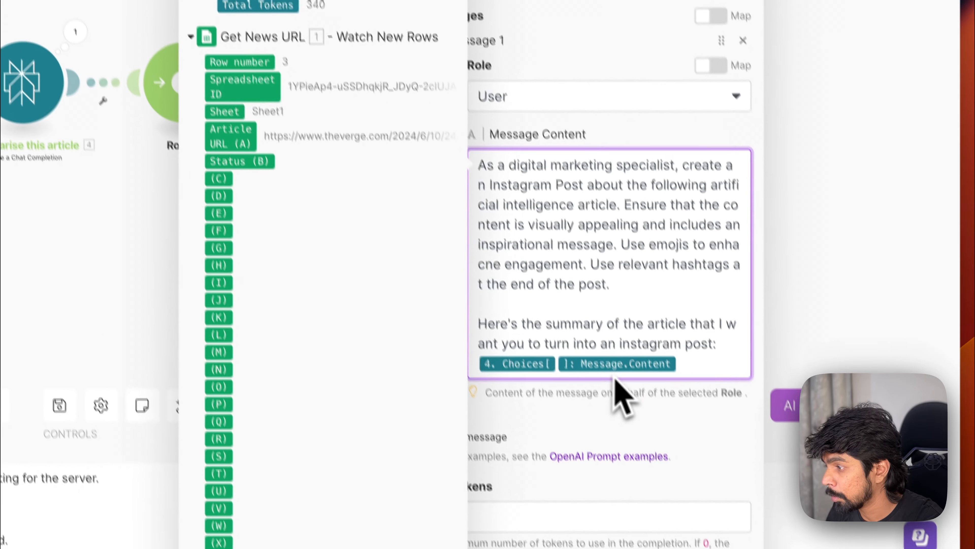
Step: Replace both mentions of Instagram in the pasted prompt with Linkedin
double_click(668, 344)
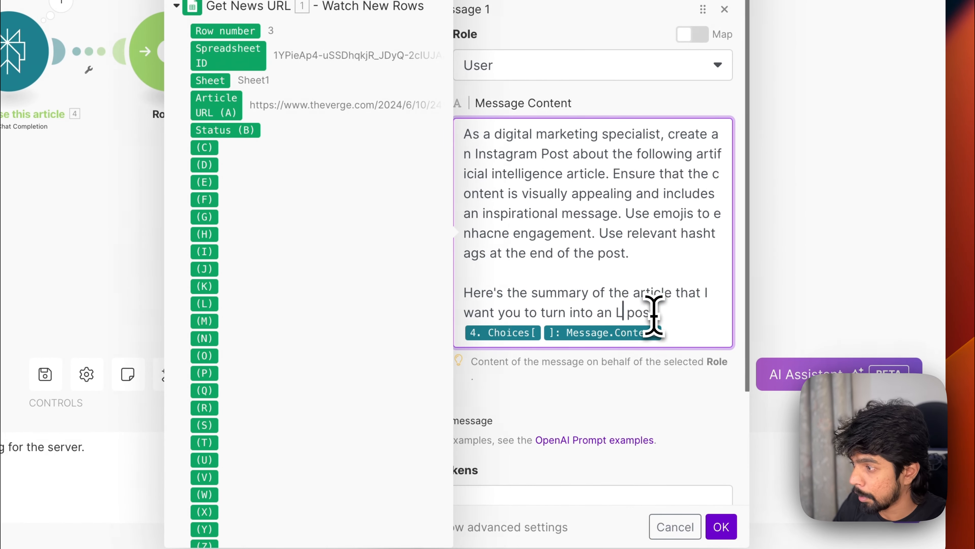
text(LinkedIn Post)
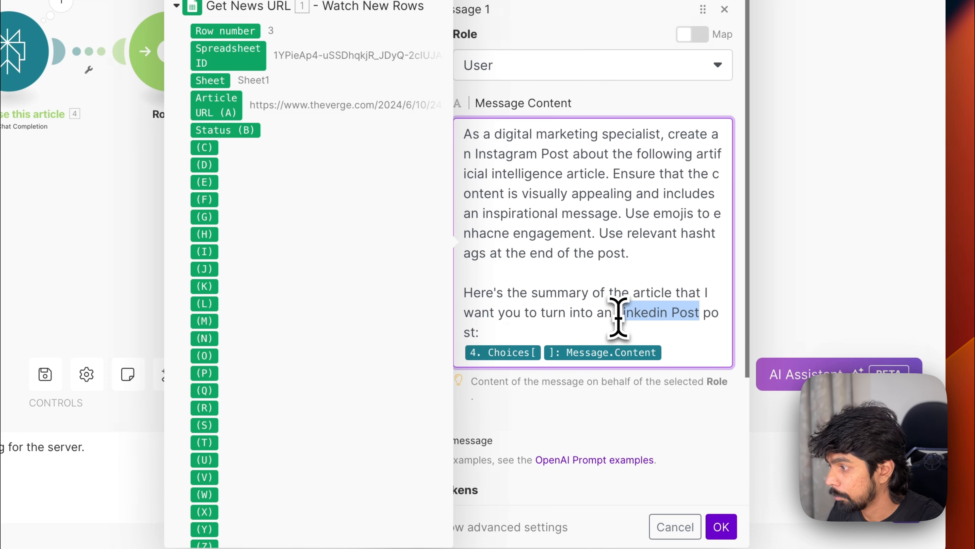
key(BackSpace)
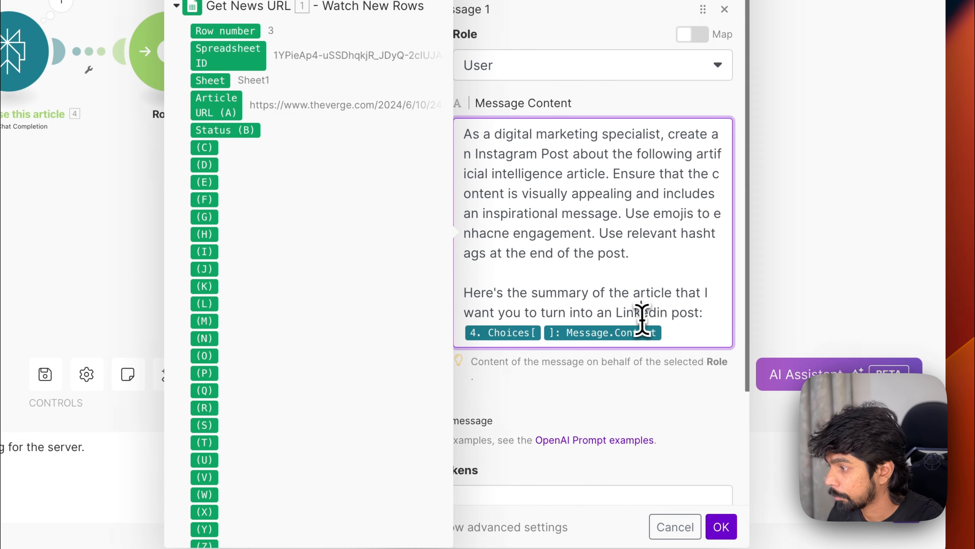
text(Linkedin)
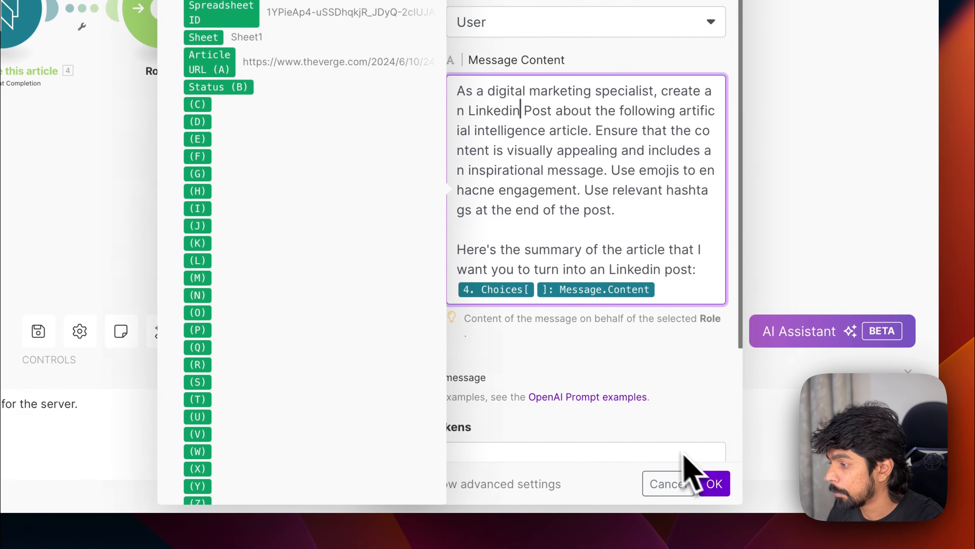
Step: Set Max Tokens to 2048 and save the Linkedin module
click(633, 446)
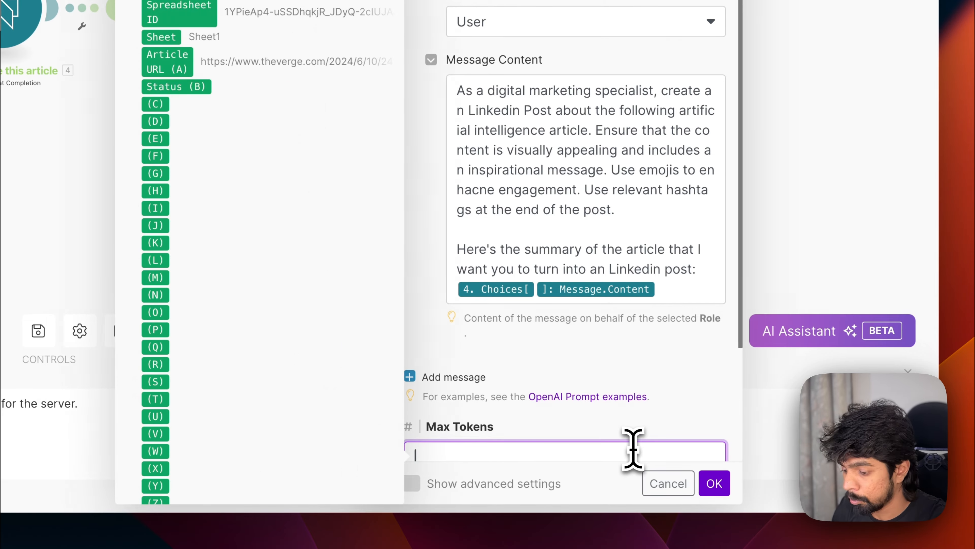
text(2048)
click(700, 484)
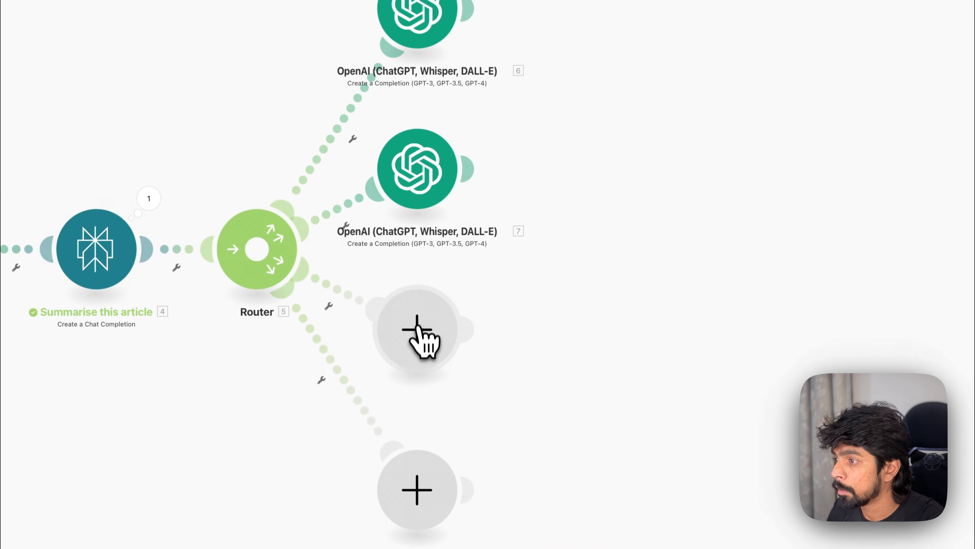
Step: Copy the whole Linkedin prompt from the second OpenAI module's message content and close it
click(416, 296)
click(418, 132)
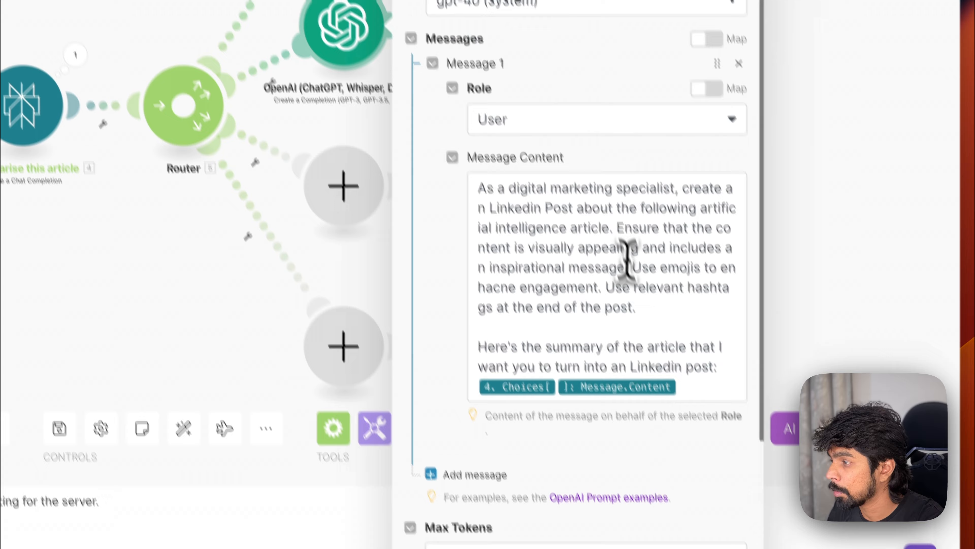
click(628, 257)
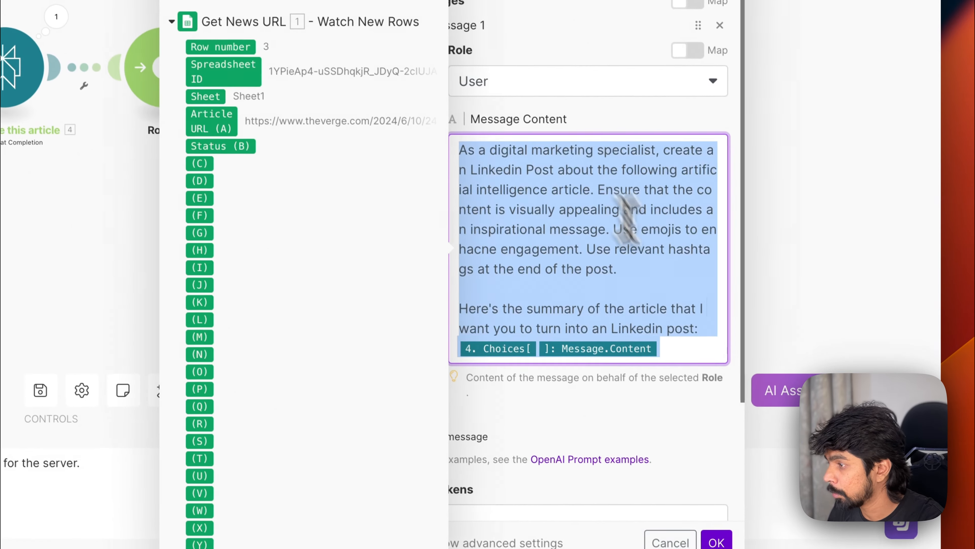
click(716, 491)
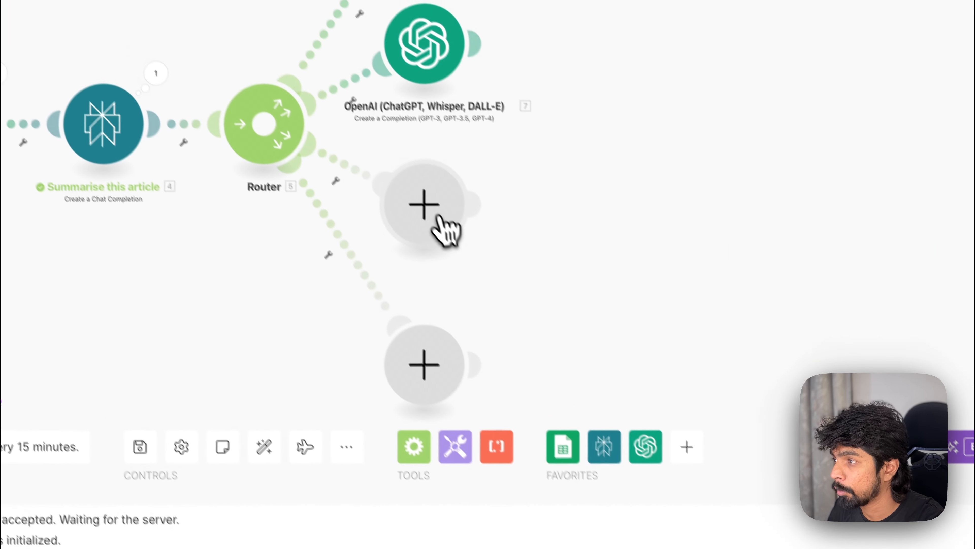
Step: Add an OpenAI Create a Completion module on the Router's third route and choose the GPT-4o model
click(440, 218)
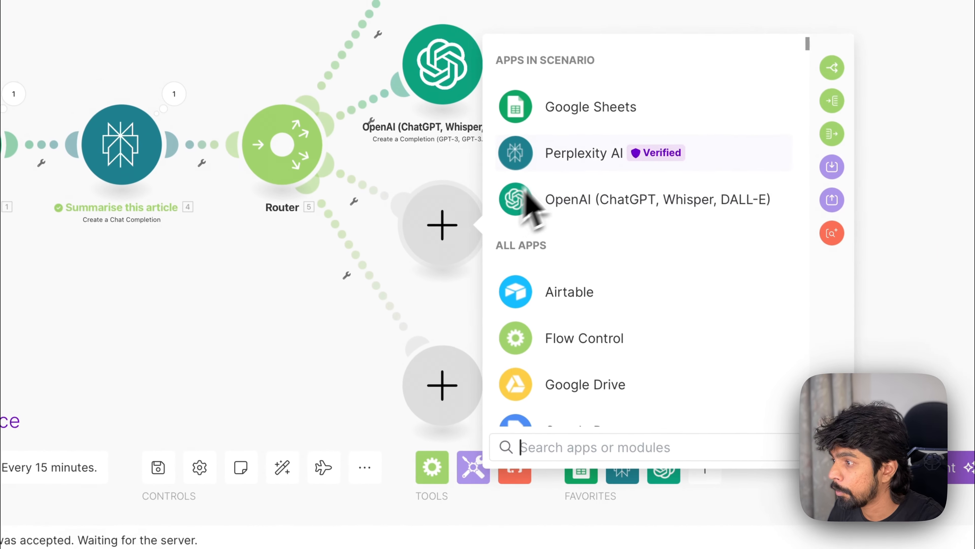
click(556, 178)
click(616, 296)
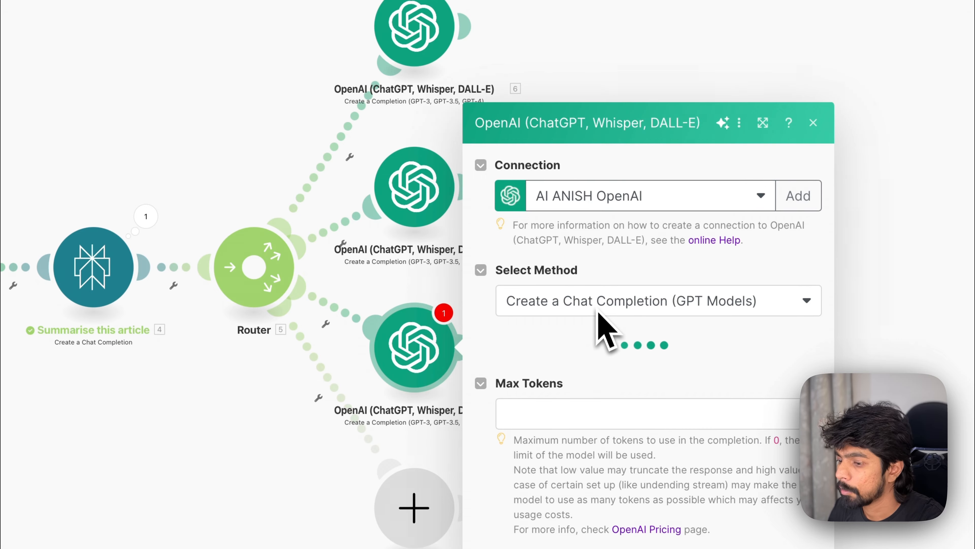
click(593, 318)
click(570, 397)
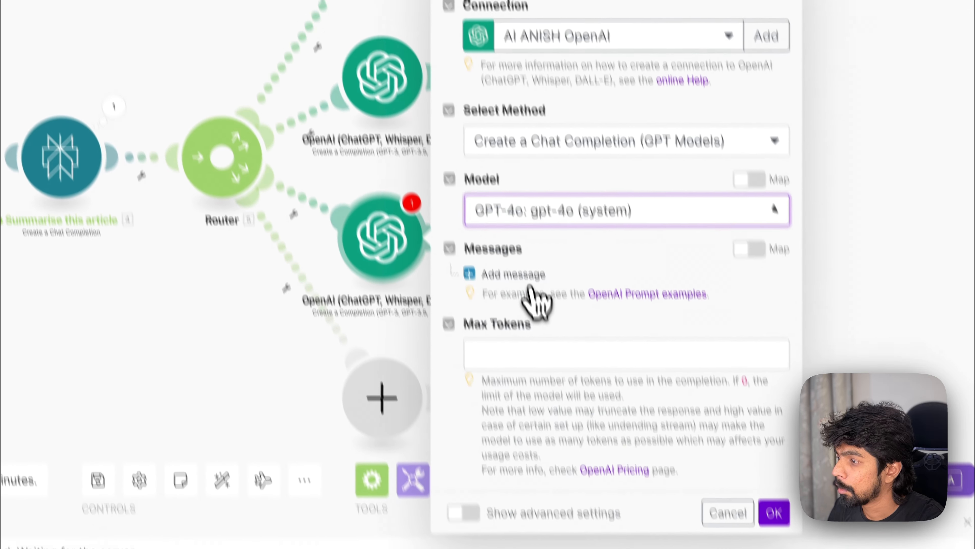
Step: Add a User message and paste the copied prompt as its content
click(533, 274)
click(575, 224)
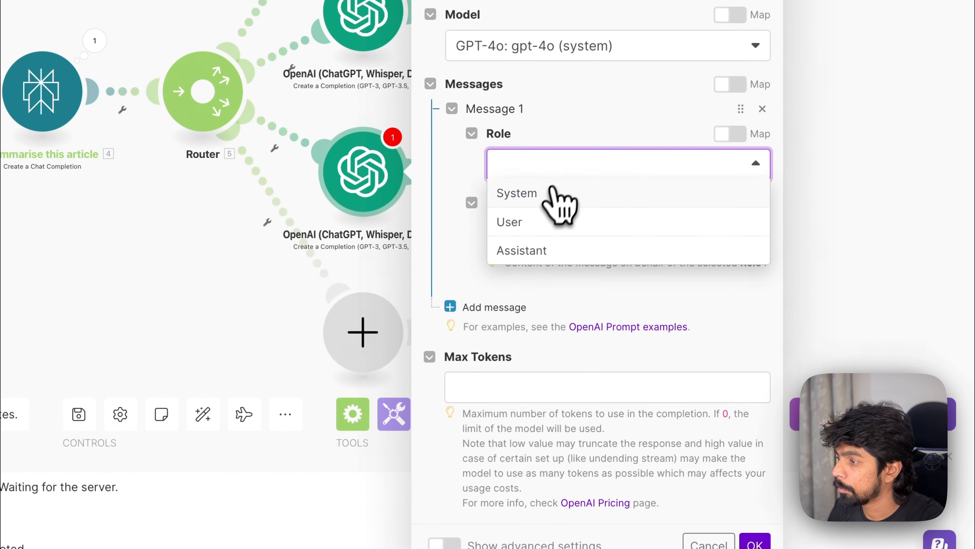
click(537, 221)
click(561, 233)
text(As a digital marketing specialist, create an Linkedin Post about the following artificial intelligence article. Ensure that the content is visually appealing and includes an inspirational message. Use emojis to enhance engagement. Use relevant hashtags at the end of the post.  Here's the summary of the article that I want you to turn into an Linkedin post: 4. Choices[ ]: Message.Content)
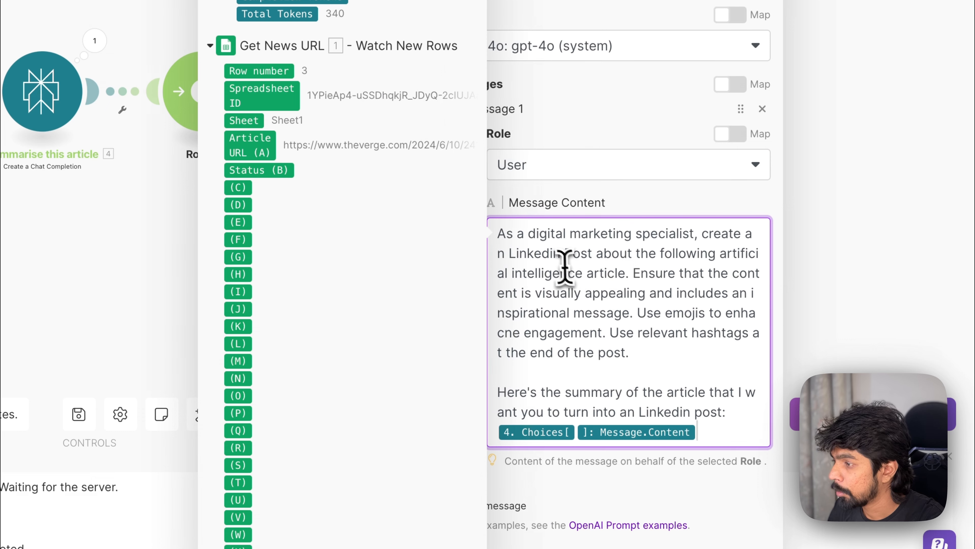
Step: Replace both mentions of Linkedin in the prompt with Facebook
scroll(564, 265, down, 2)
double_click(555, 255)
double_click(542, 194)
text(Facebook)
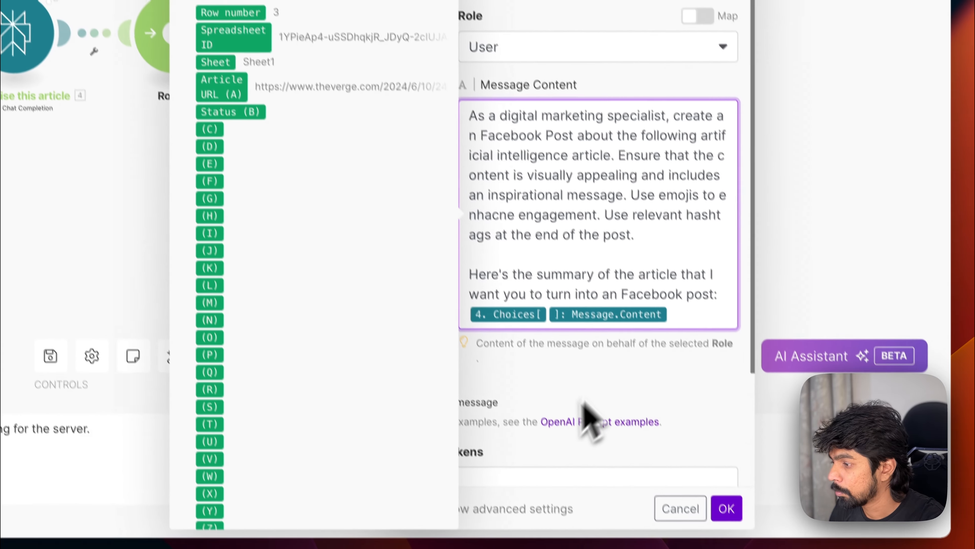
Step: Set Max Tokens to 2048 and save the Facebook module
scroll(612, 474, down, 2)
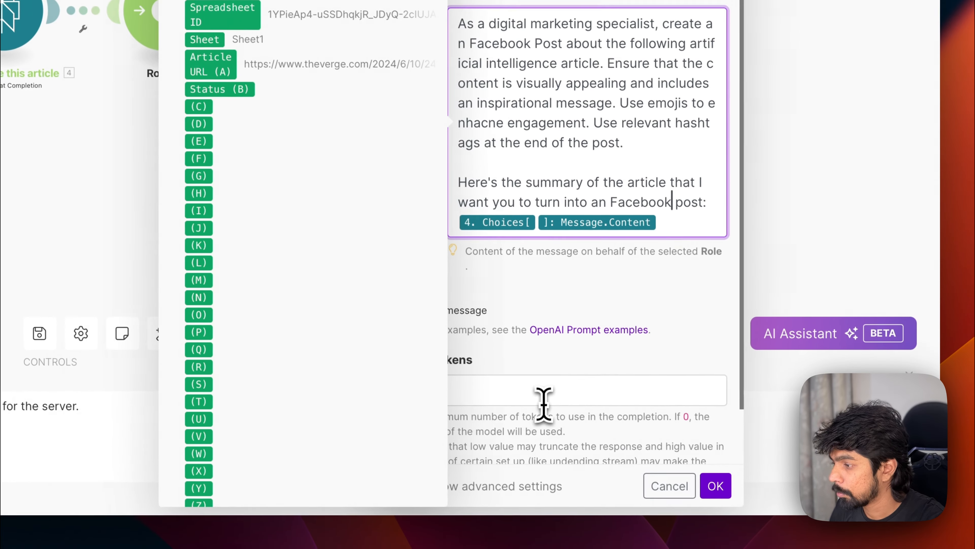
click(586, 482)
text(2048)
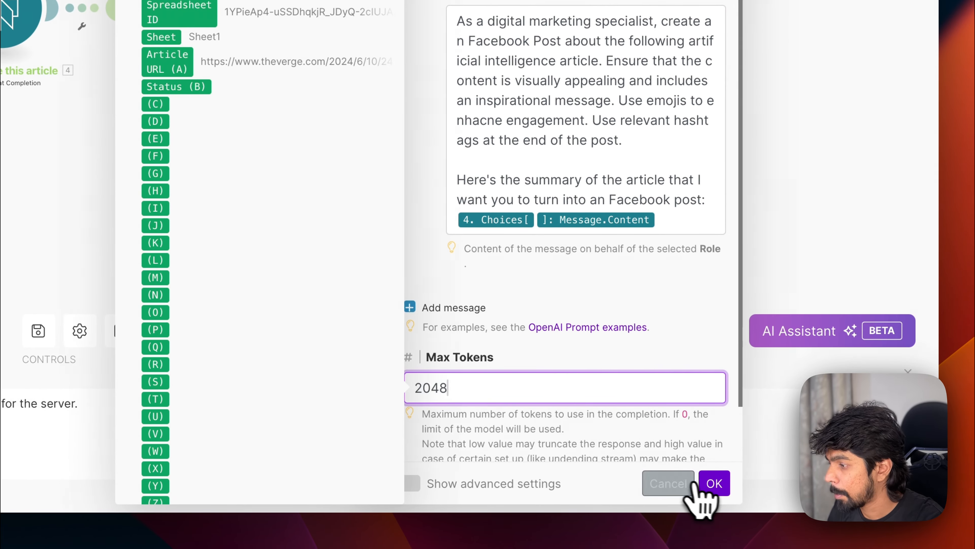
click(714, 483)
Step: Add an OpenAI Create a Completion module on the Router's fourth route and choose the GPT-4o model
click(435, 386)
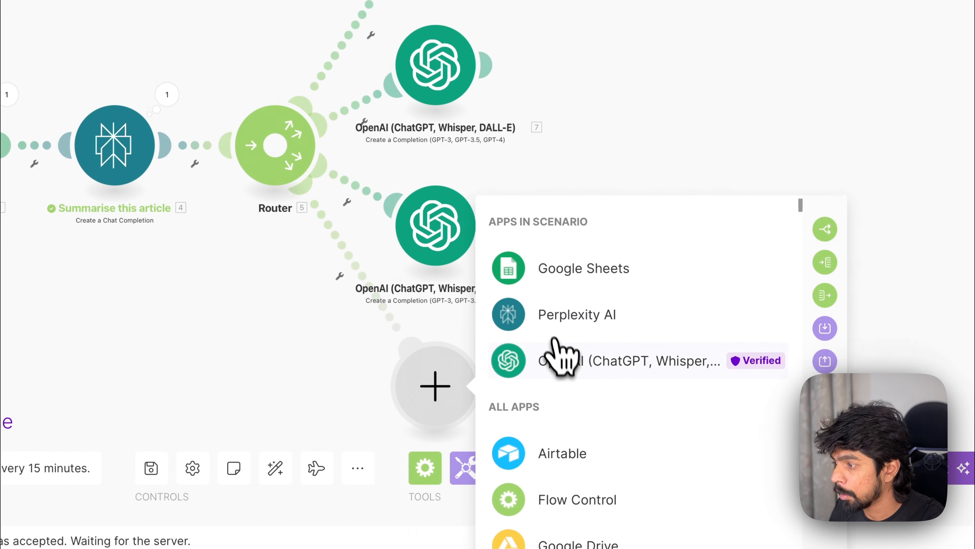
click(560, 357)
click(568, 461)
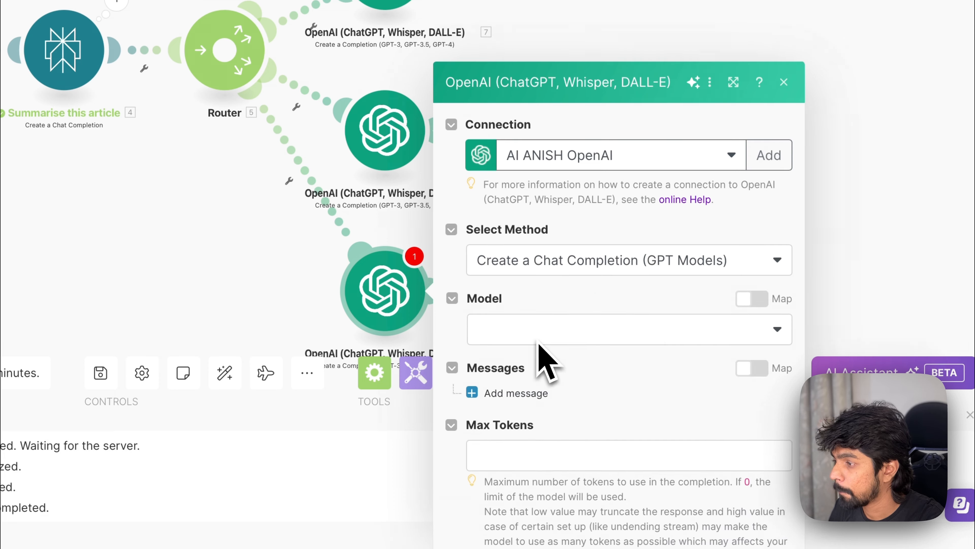
click(540, 237)
click(551, 302)
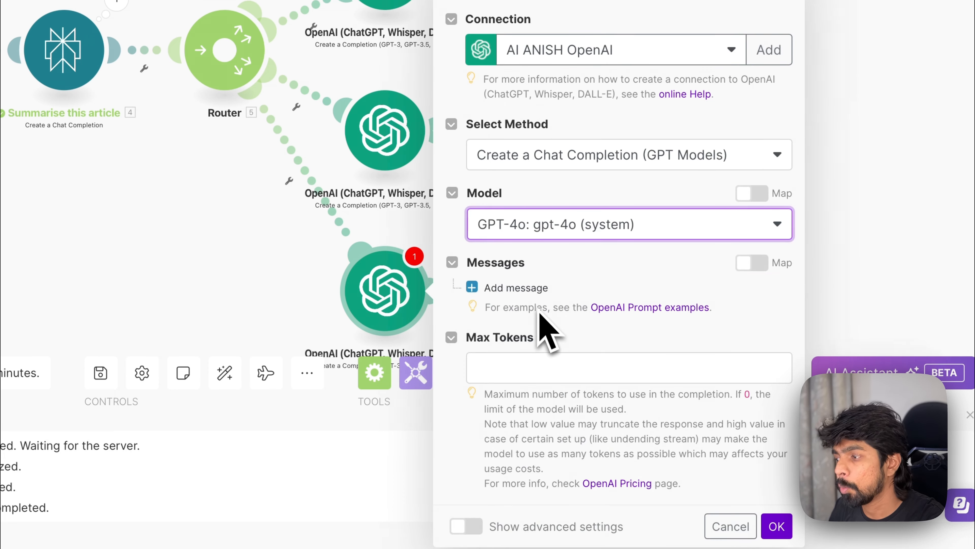
Step: Add a User message and paste the copied Linkedin prompt as its content
click(494, 287)
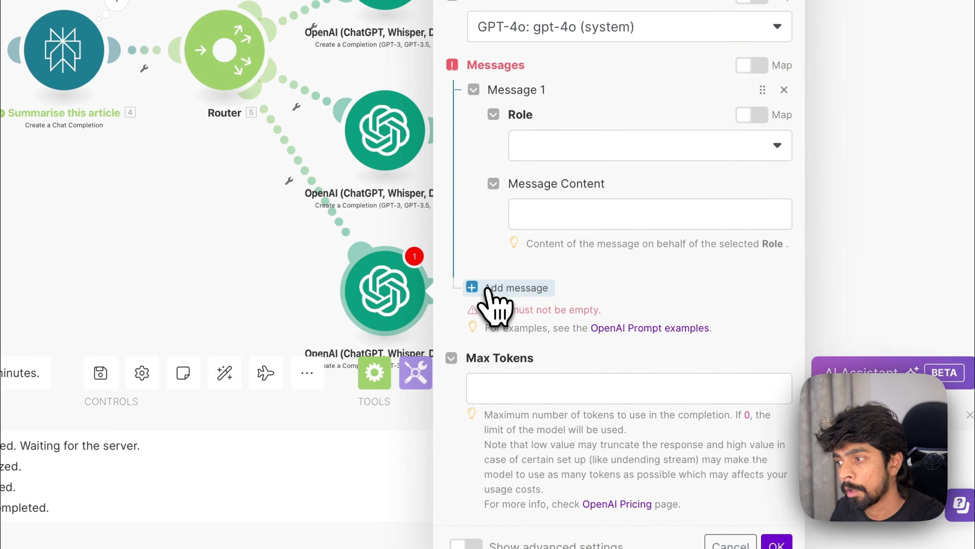
click(575, 158)
click(576, 202)
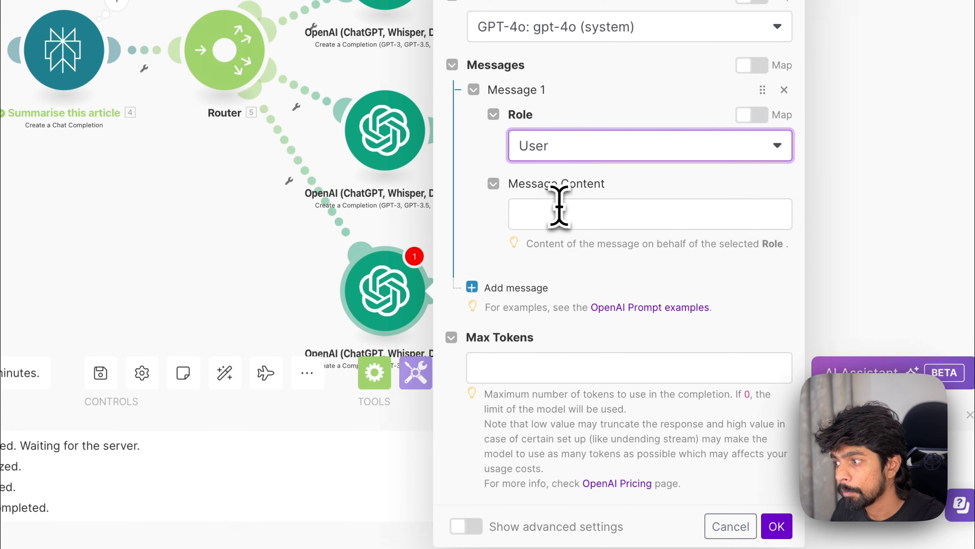
click(567, 209)
key(ctrl+v)
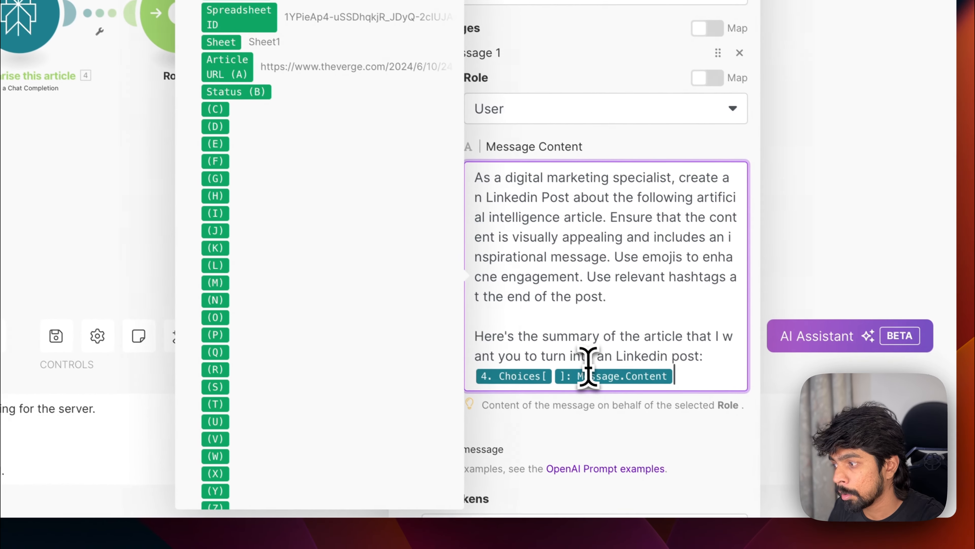
Step: Replace both mentions of Linkedin in the prompt with Twitter
scroll(666, 395, down, 3)
double_click(673, 393)
click(641, 274)
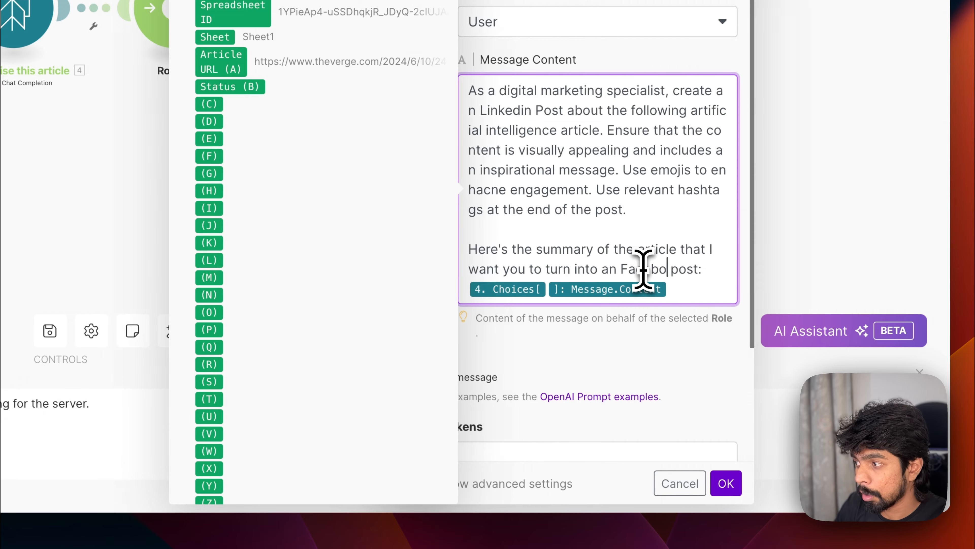
key(BackSpace)
key(BackSpace)
key(BackSpace)
key(BackSpace)
key(BackSpace)
key(BackSpace)
key(BackSpace)
key(BackSpace)
text(Twit)
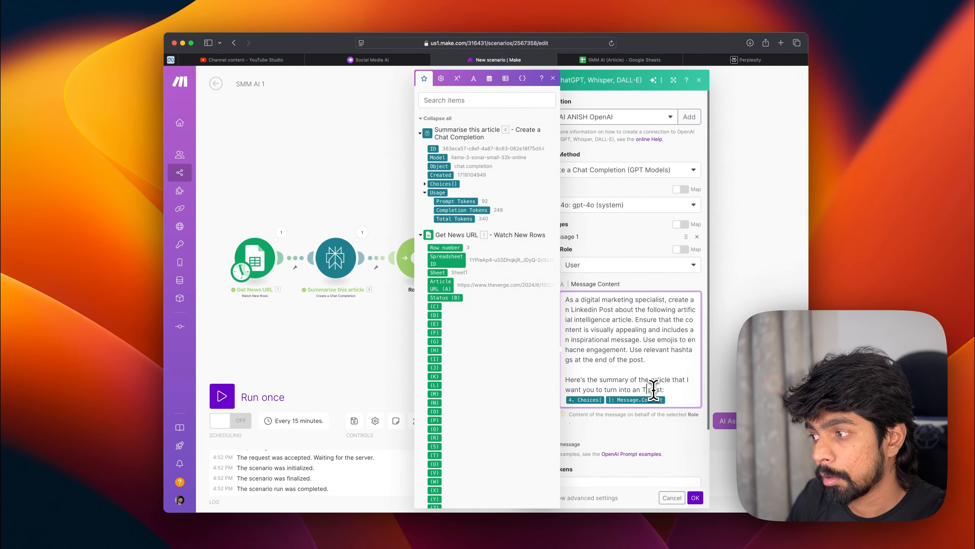
text(ter)
double_click(654, 391)
key(super+c)
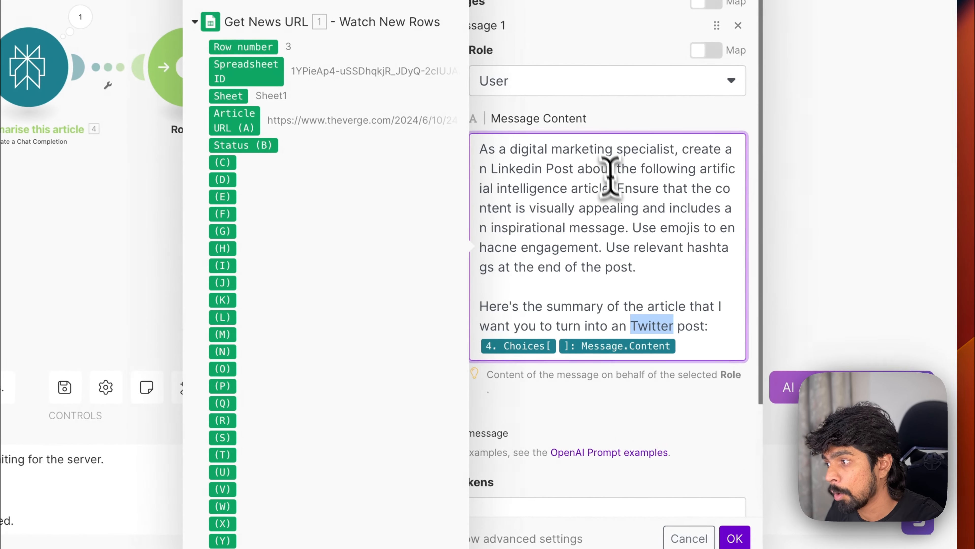
double_click(518, 168)
key(super+v)
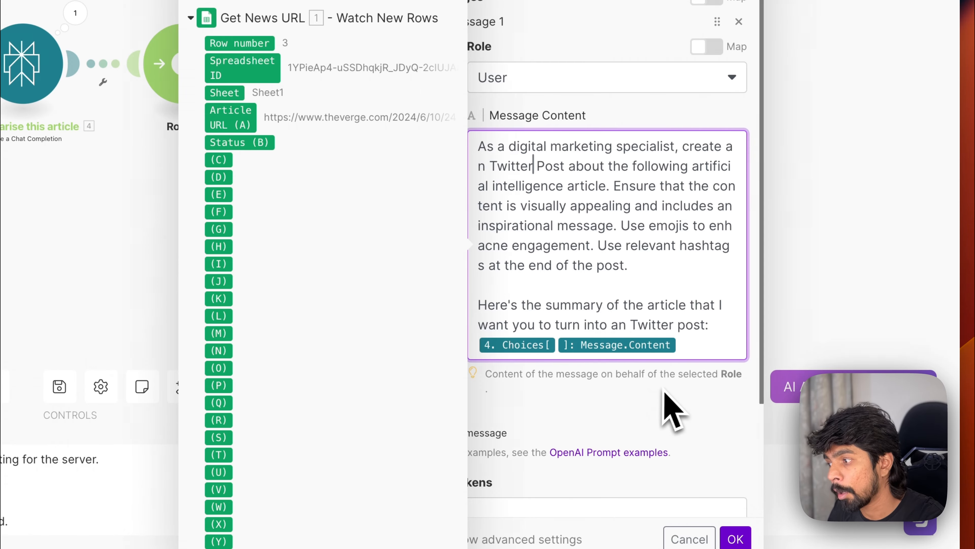
Step: Set Max Tokens to 2048 and save the Twitter module
click(653, 511)
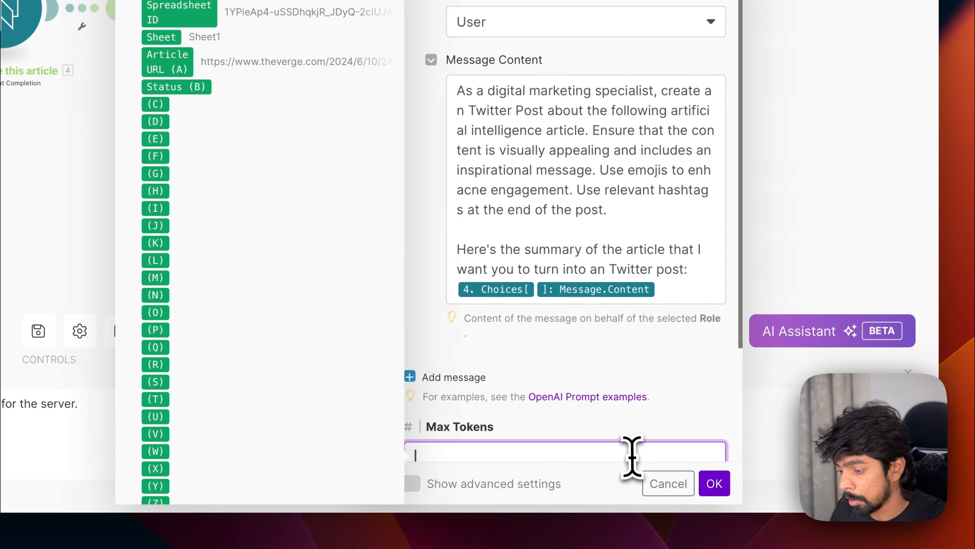
text(2048)
click(714, 483)
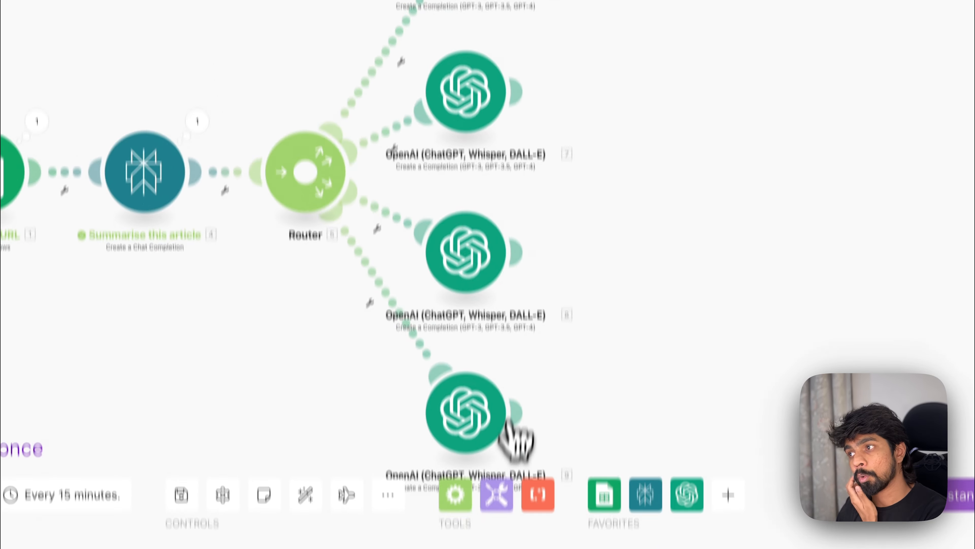
Step: Rename the first OpenAI module on the Router to Instagram
click(428, 175)
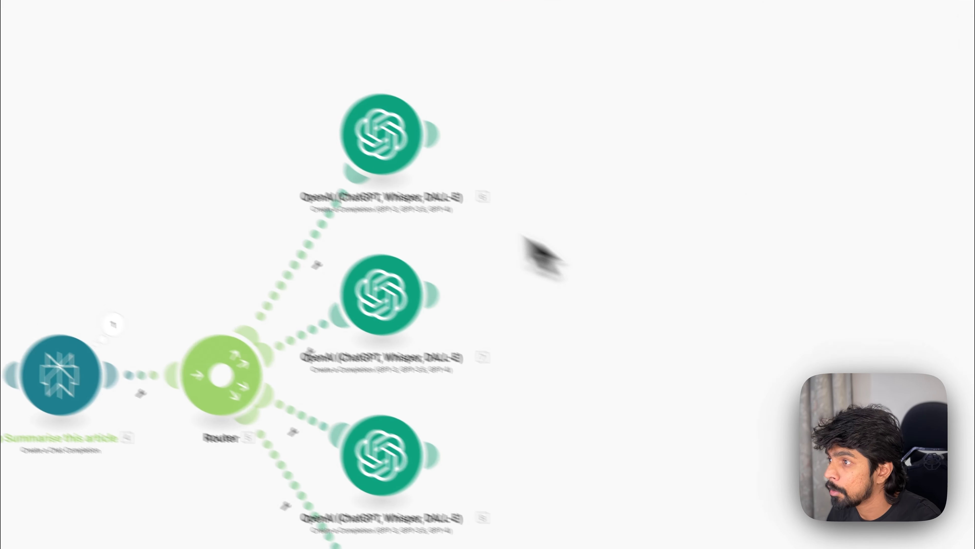
right_click(370, 150)
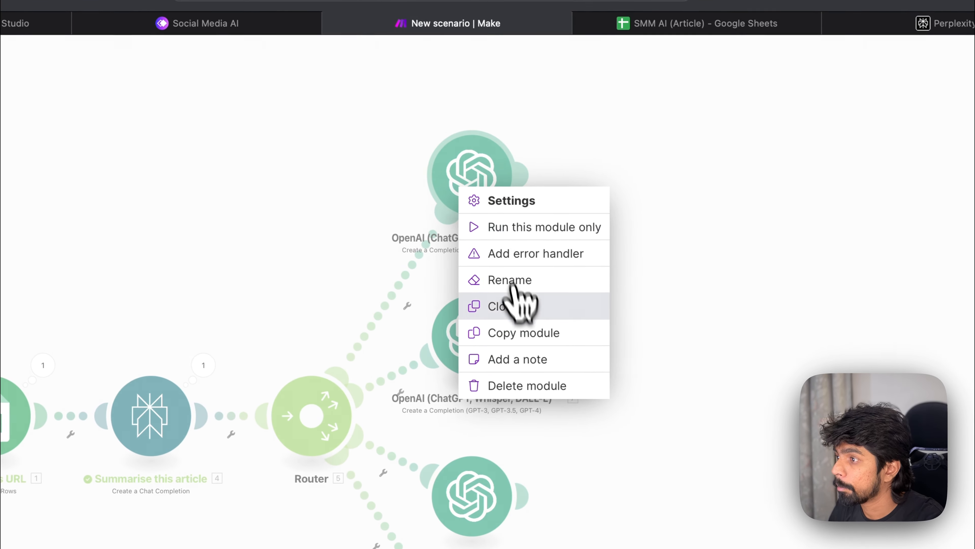
click(430, 247)
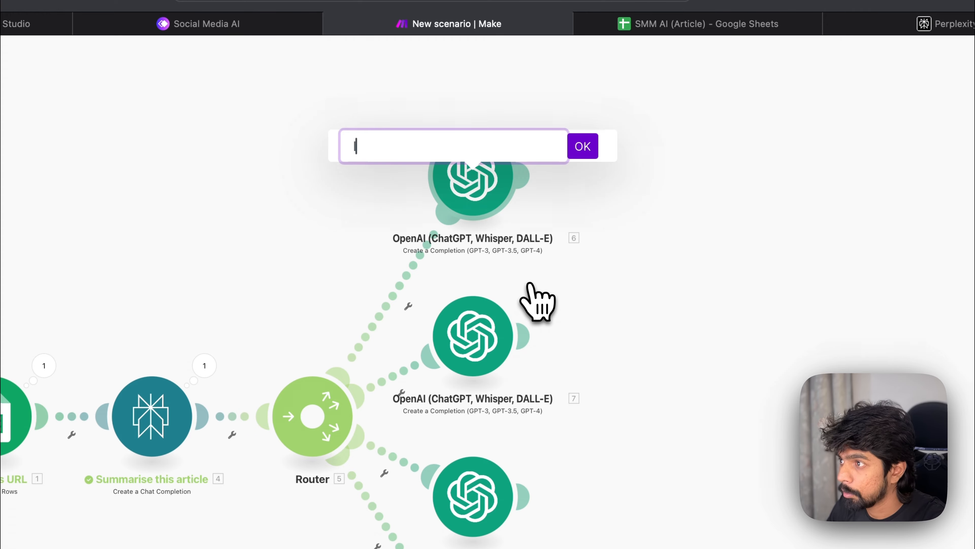
text(Instagram)
key(Return)
Step: Review the second OpenAI module's prompt, then rename that module to Linkedin
right_click(454, 342)
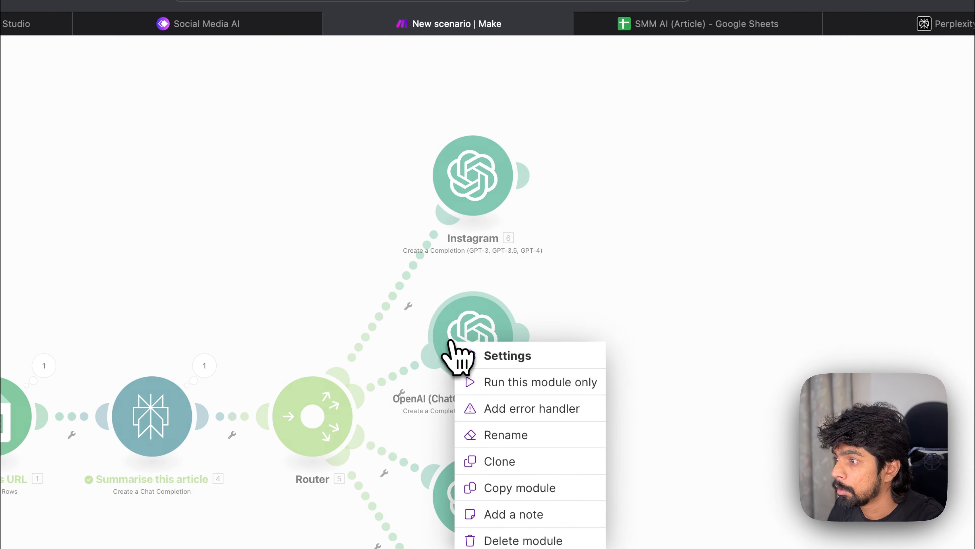
click(485, 348)
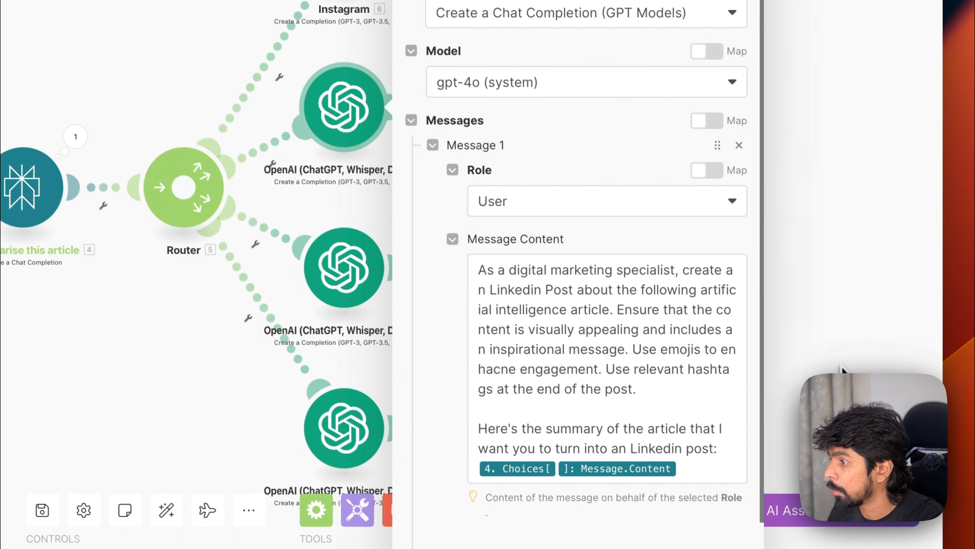
click(842, 366)
right_click(358, 119)
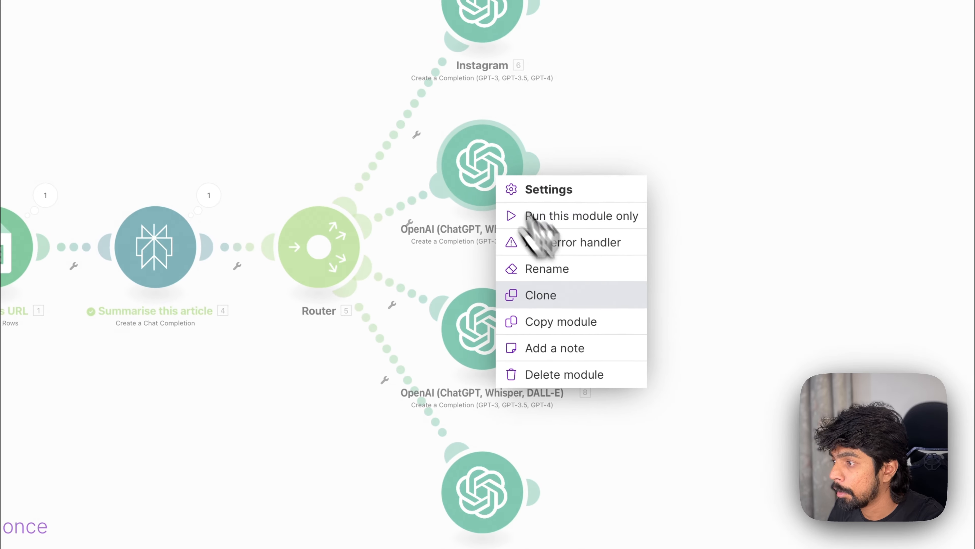
click(588, 279)
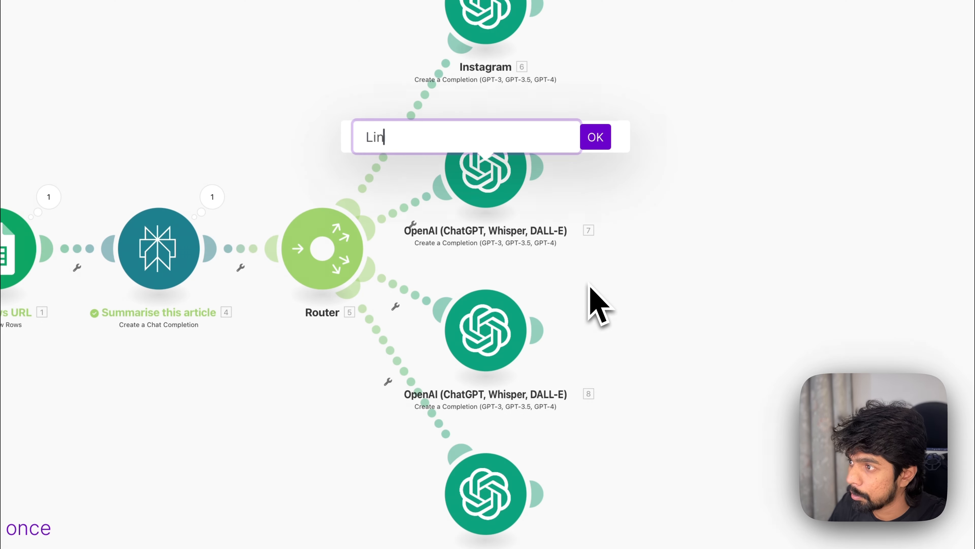
key(Return)
Step: Rename the third OpenAI module on the Router to Facebook
click(484, 330)
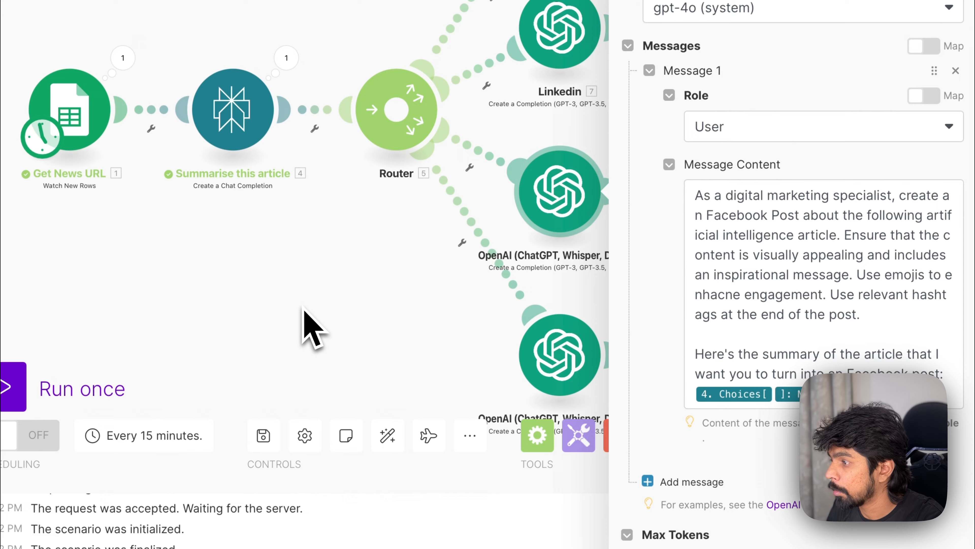
click(357, 374)
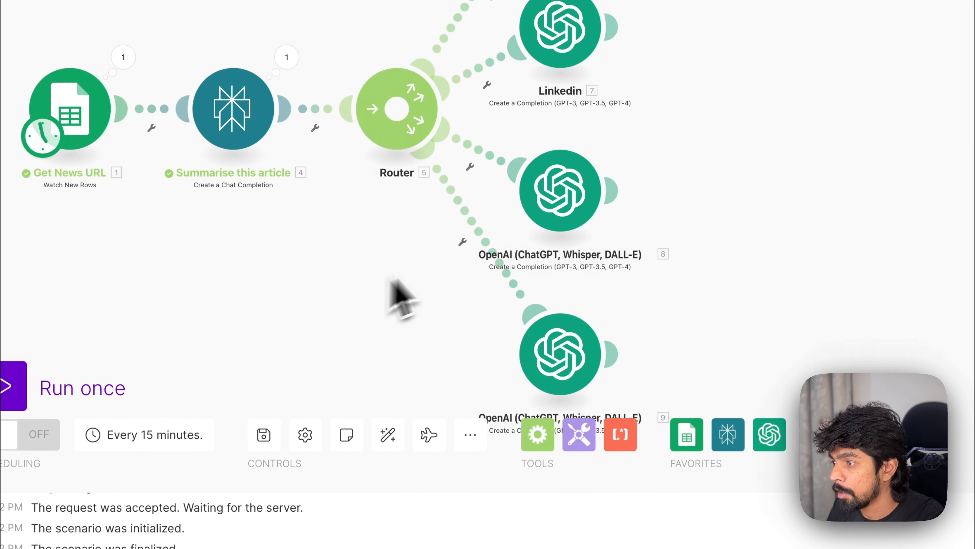
right_click(506, 287)
click(582, 300)
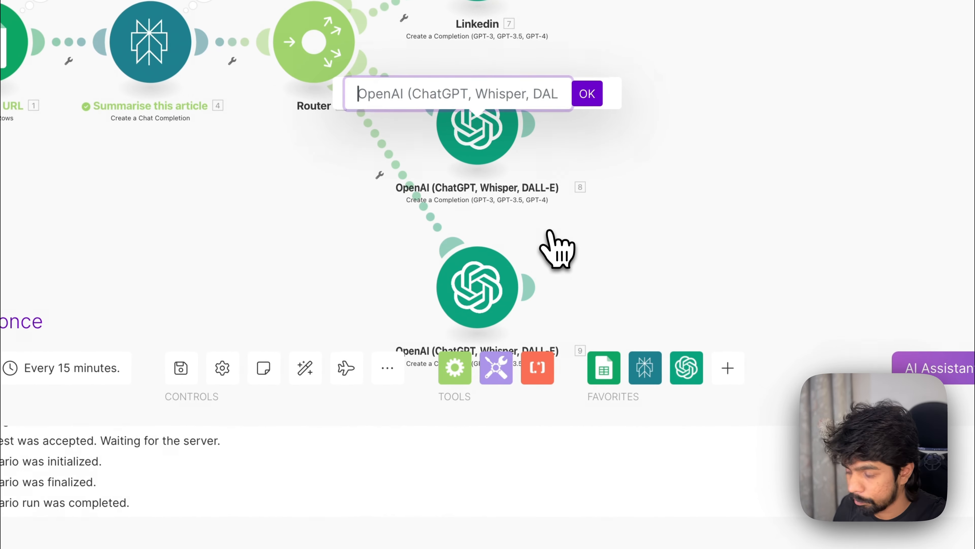
text(Facebook)
key(Return)
Step: Rename the fourth OpenAI module on the Router to Twitter
right_click(490, 309)
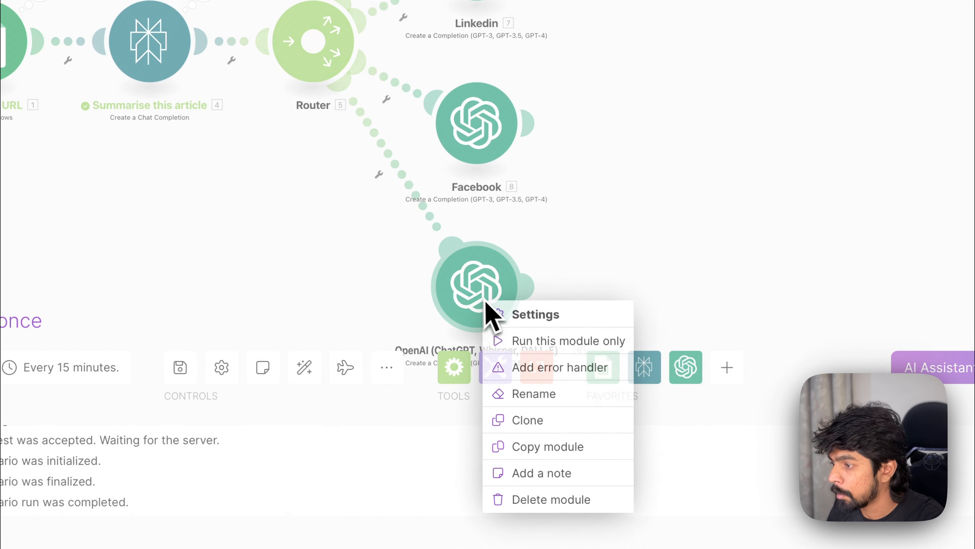
click(556, 389)
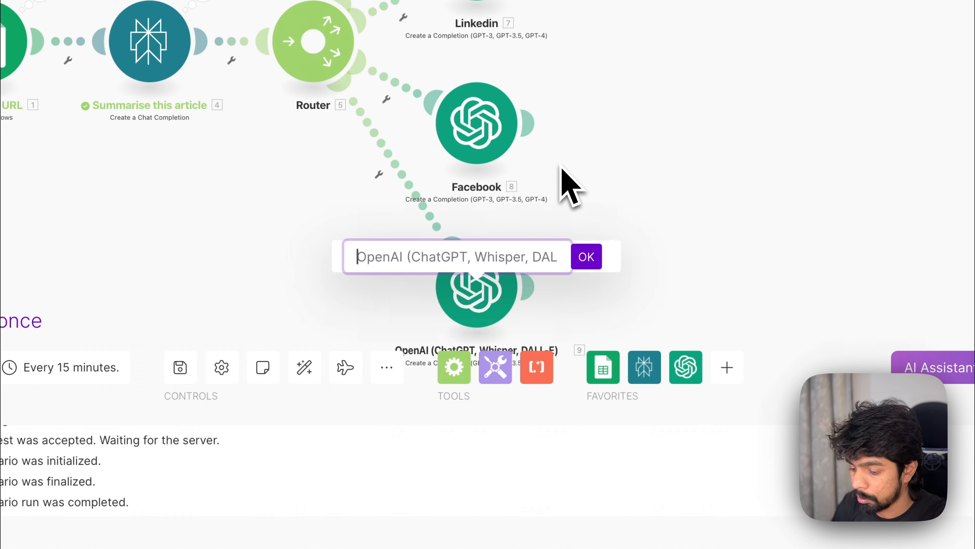
text(Twitter)
key(Return)
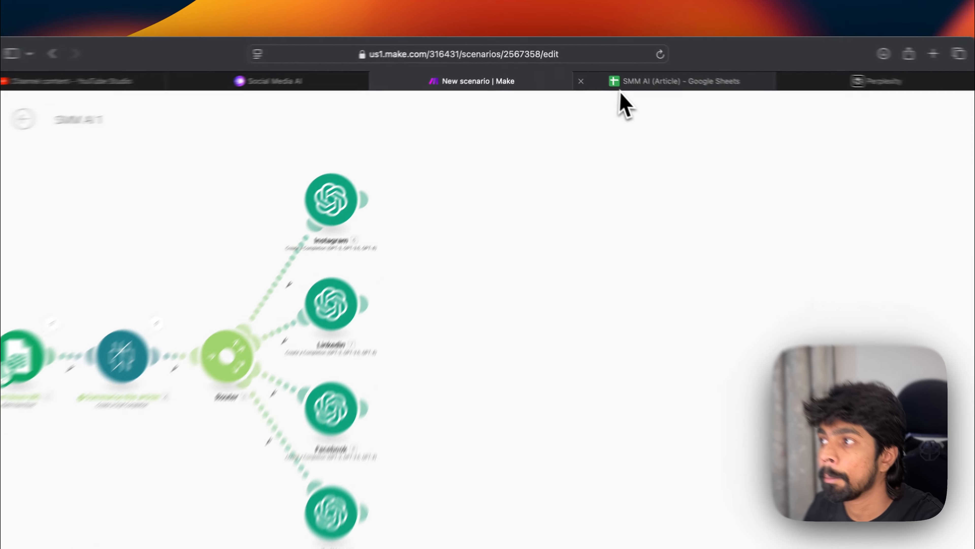
Step: Switch to the SMM AI (Article) spreadsheet and add a new sheet named Processed Posts
click(588, 66)
click(342, 244)
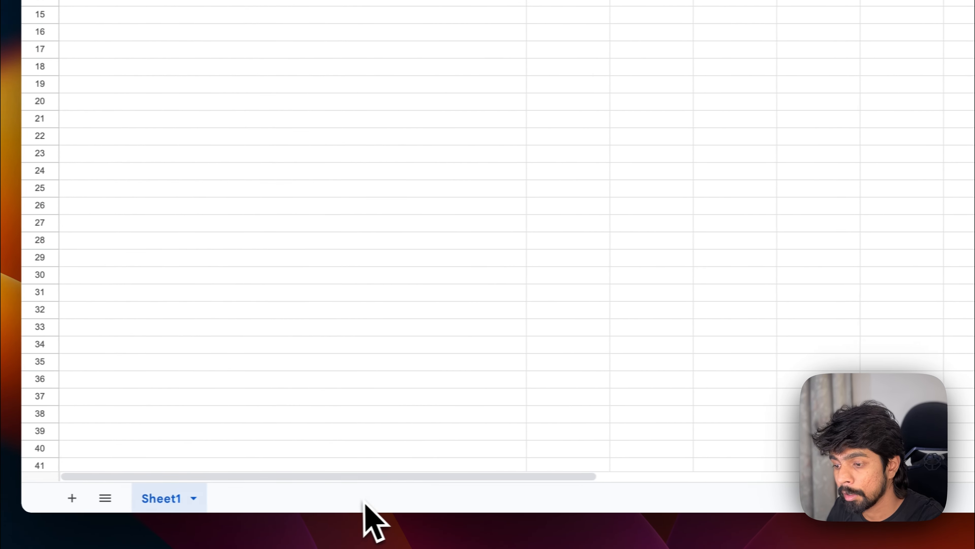
click(86, 498)
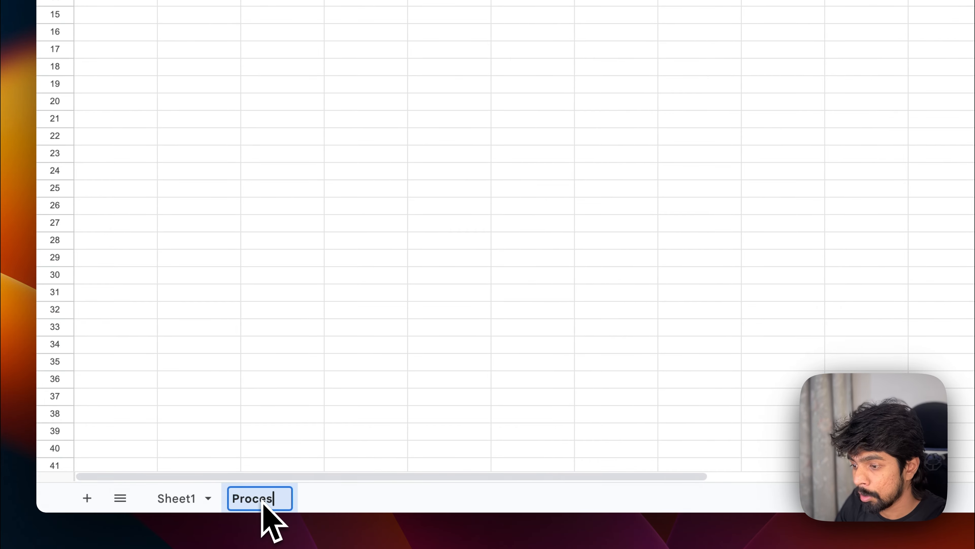
click(262, 500)
text(Processed Posts)
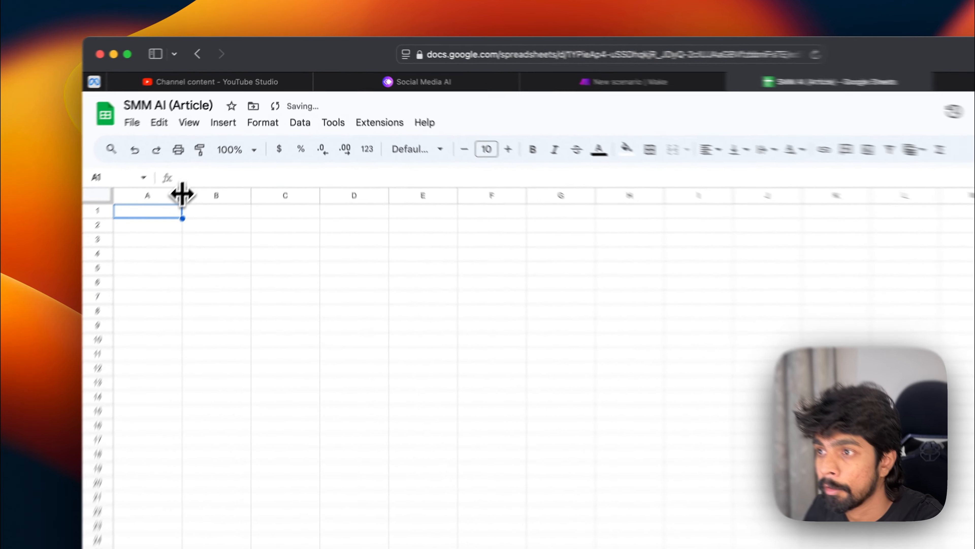
Step: Enter the header Social in cell A1 of the Processed Posts sheet
drag(229, 132, 258, 132)
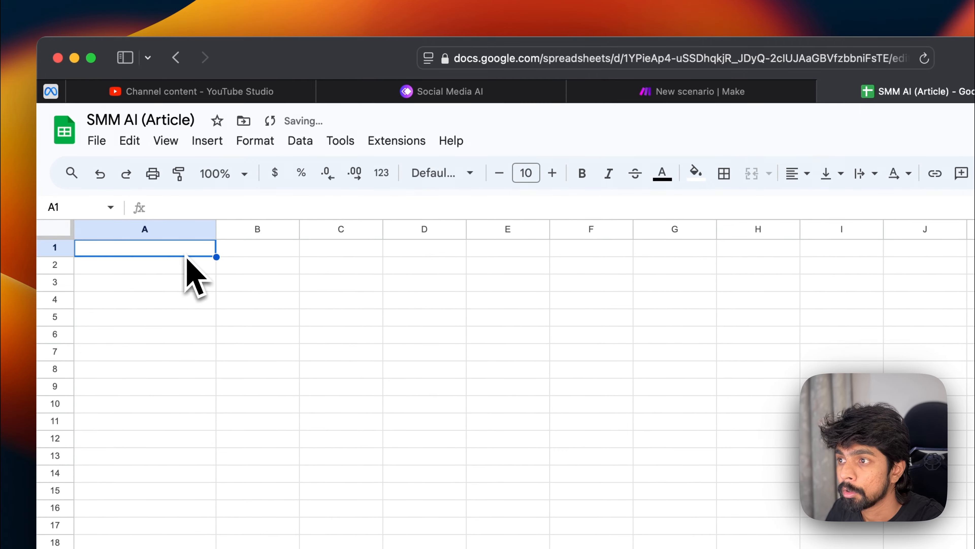
key(super+z)
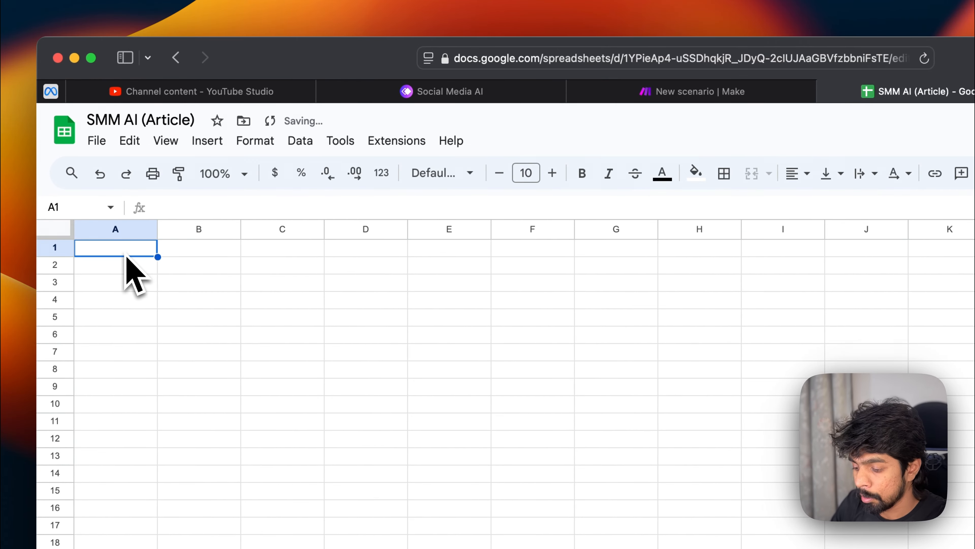
text(Social)
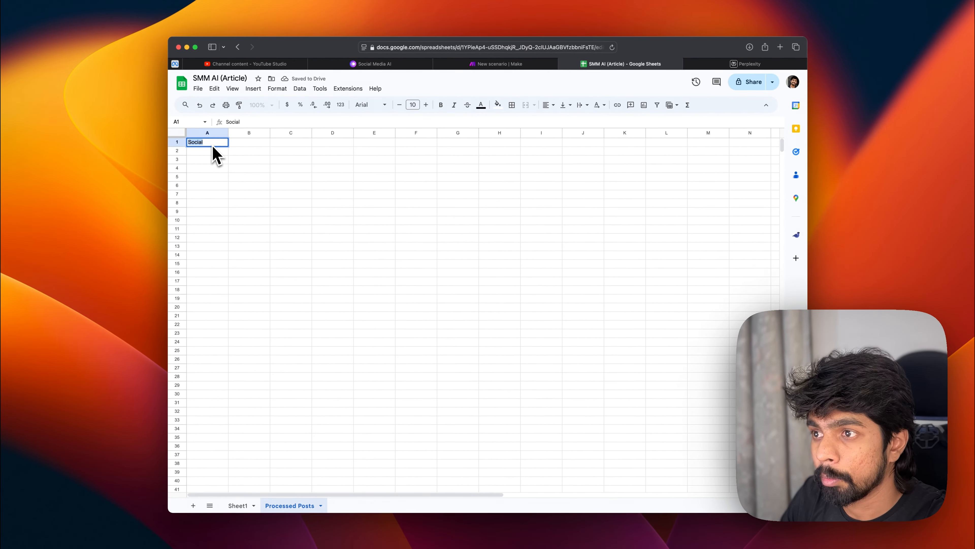
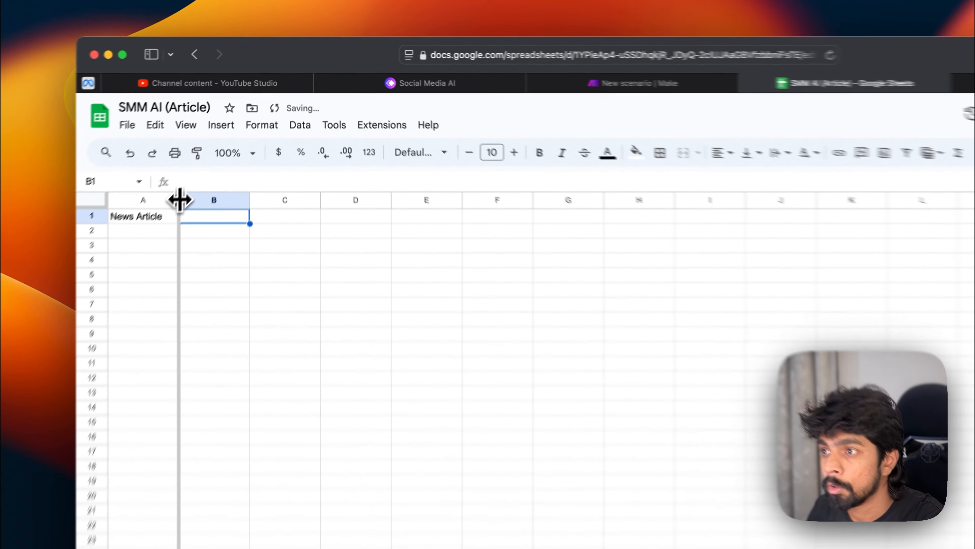
Step: Enter the headers Instagram, Linkedin, Facebook and Twitter in cells B1 to E1 of the Processed Posts sheet
drag(229, 132, 282, 133)
text(Facee)
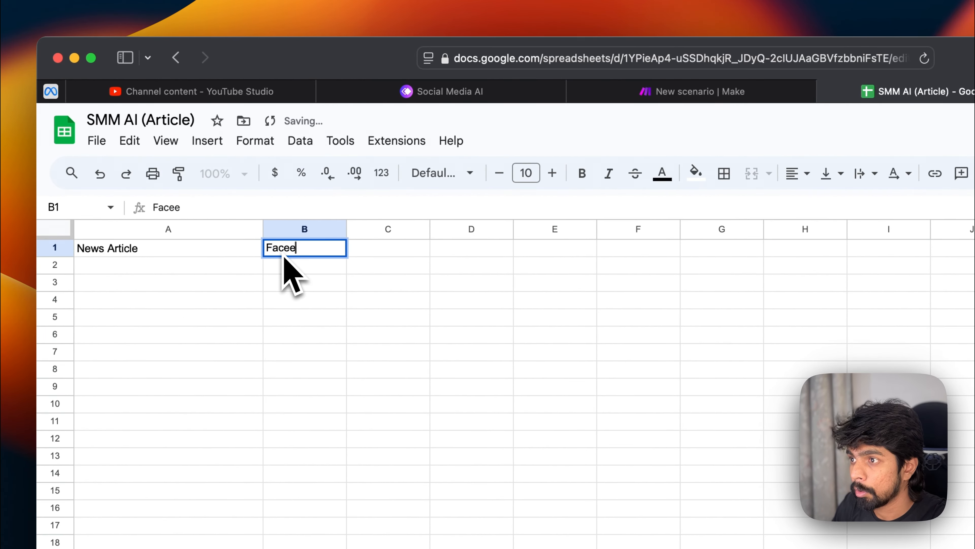
key(BackSpace)
text(Instagram)
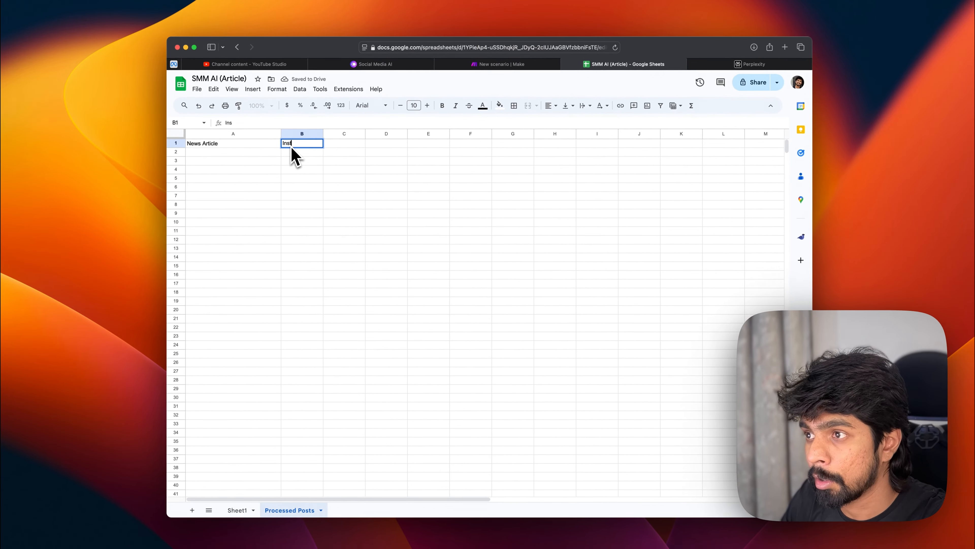
key(Tab)
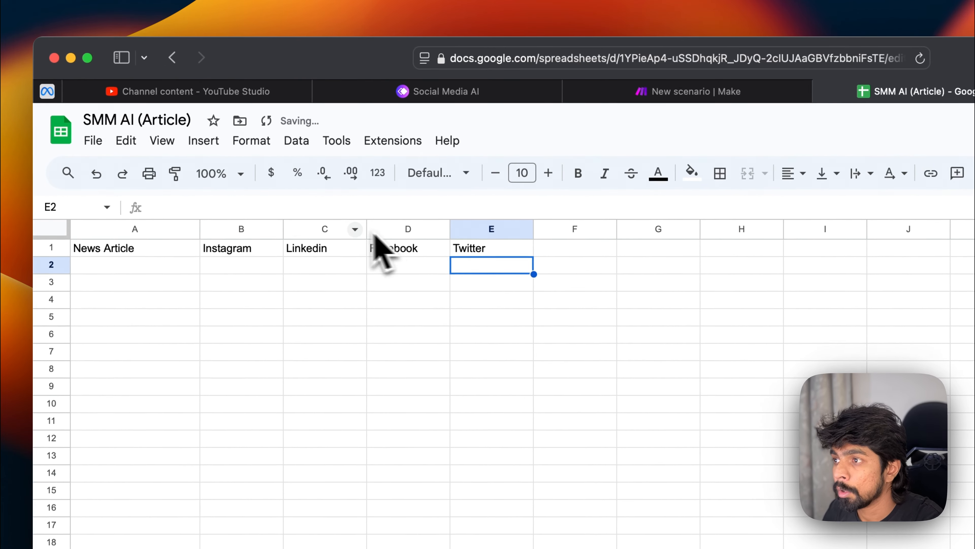
Step: Widen columns B to E of the Processed Posts sheet
drag(273, 227, 460, 231)
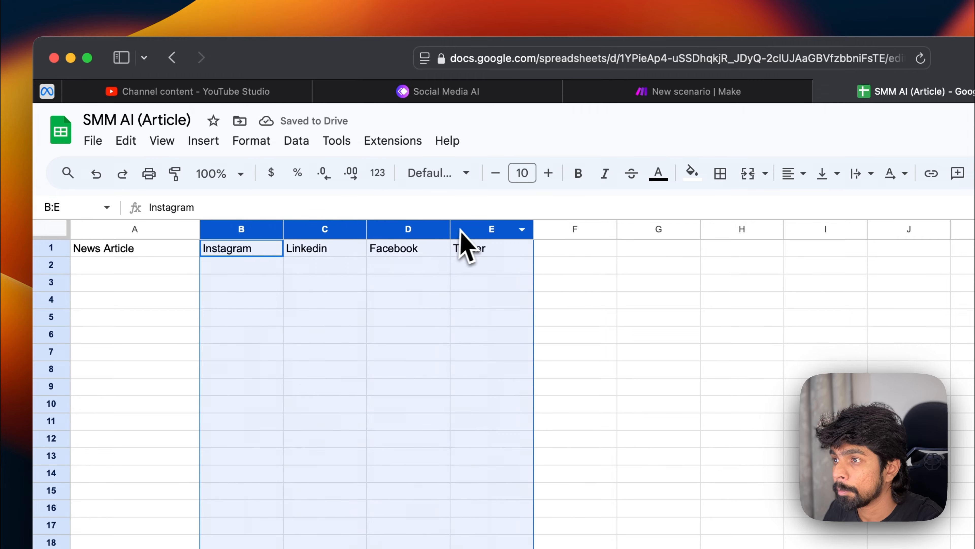
drag(345, 231, 373, 231)
click(649, 334)
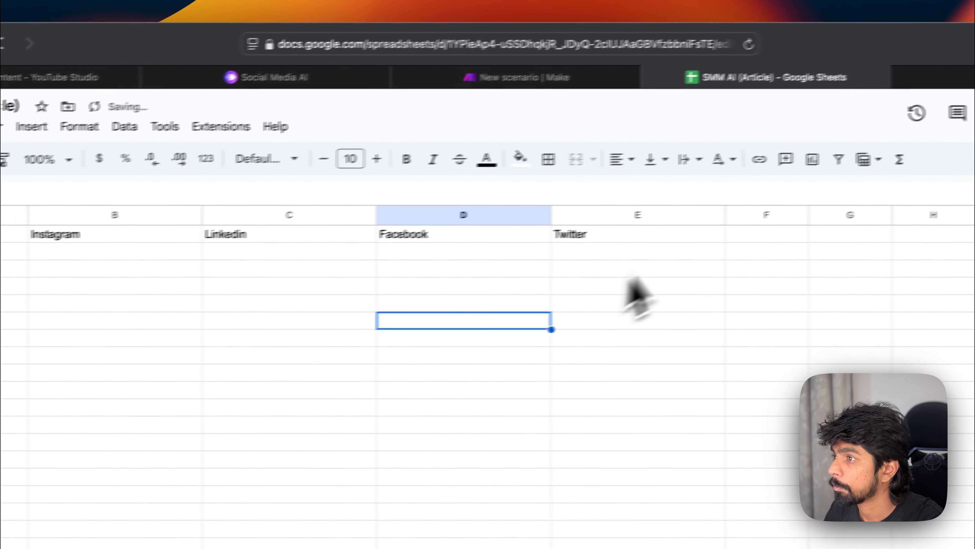
Step: Add a Google Sheets Update a Row module after the Instagram module in the scenario
click(887, 91)
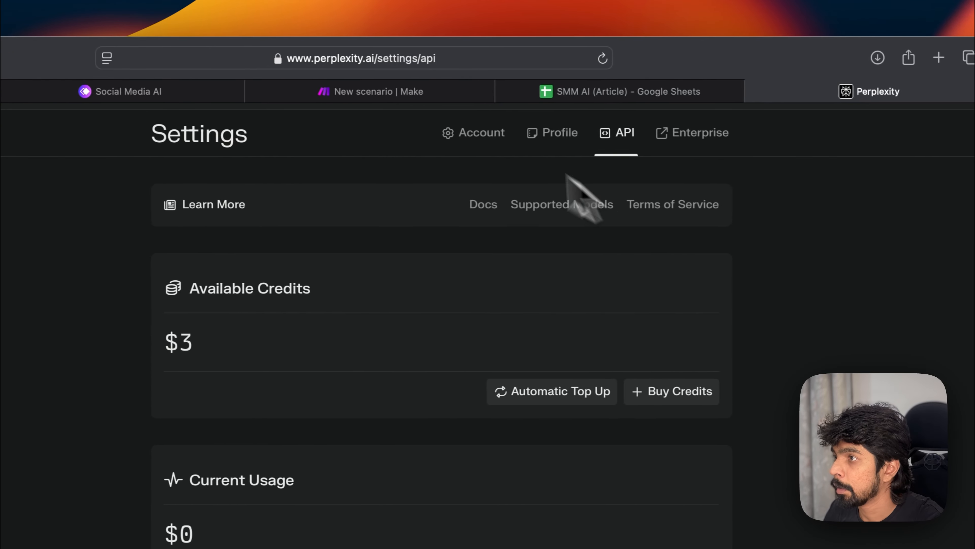
click(337, 92)
click(376, 235)
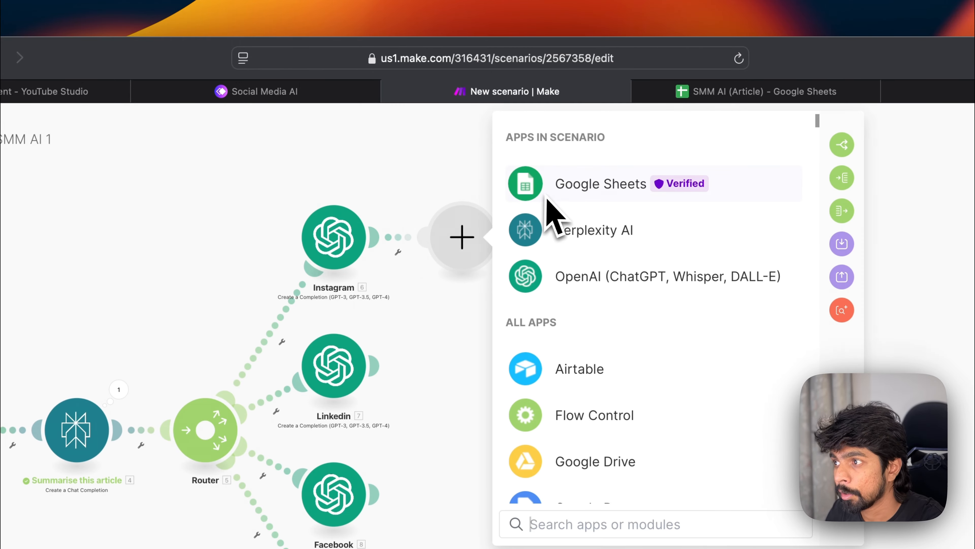
click(537, 204)
scroll(561, 334, down, 10)
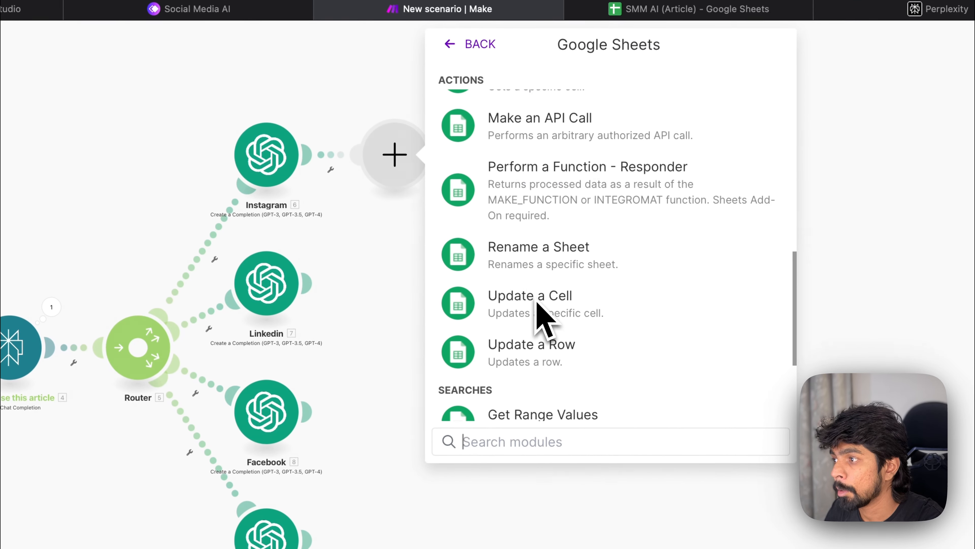
scroll(537, 301, down, 2)
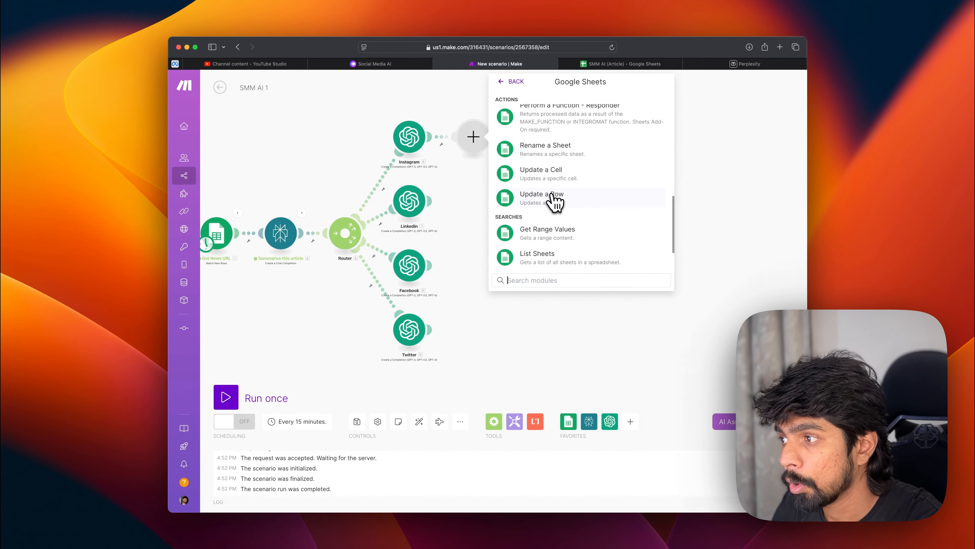
click(554, 201)
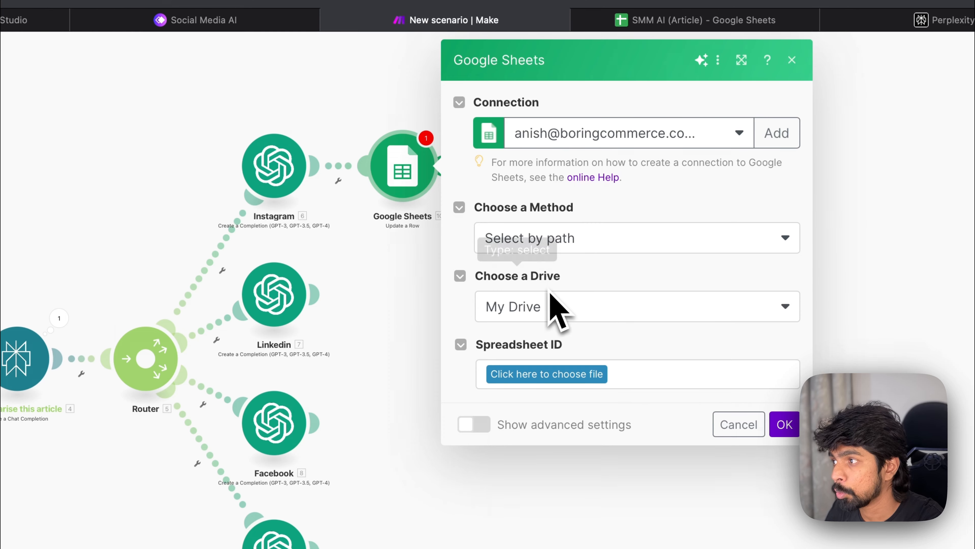
Step: Set the Update a Row module's spreadsheet to SMM AI (Article) and its sheet to Processed Posts, then close it
click(557, 261)
click(562, 263)
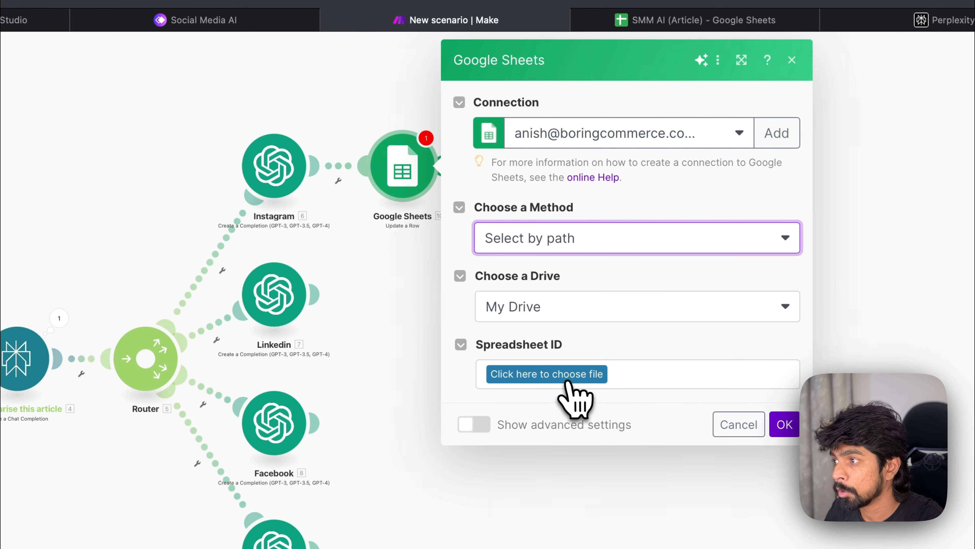
click(568, 382)
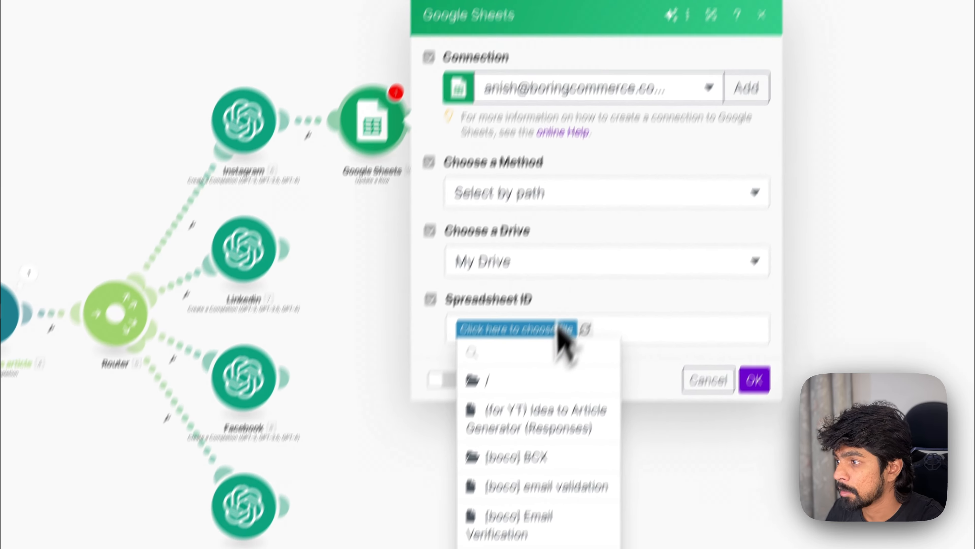
text(smm)
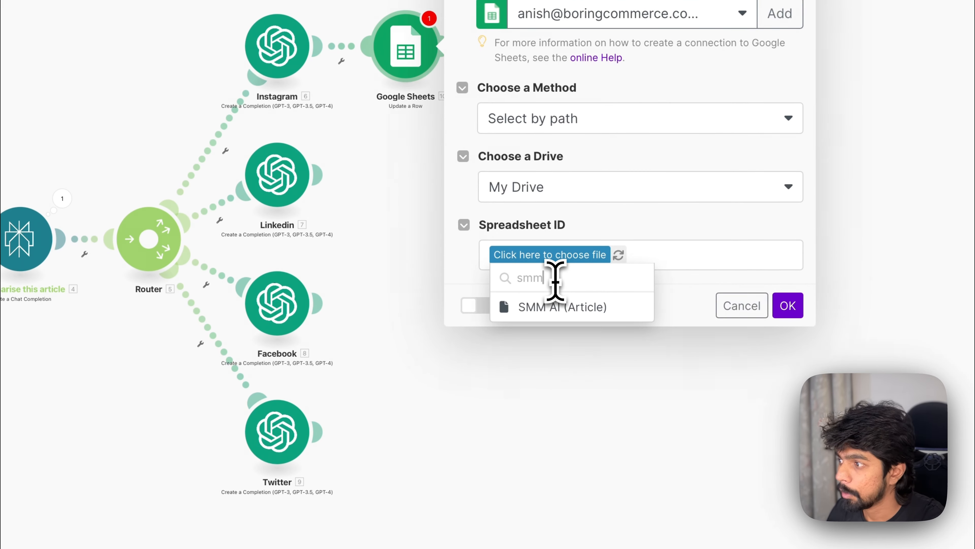
click(573, 311)
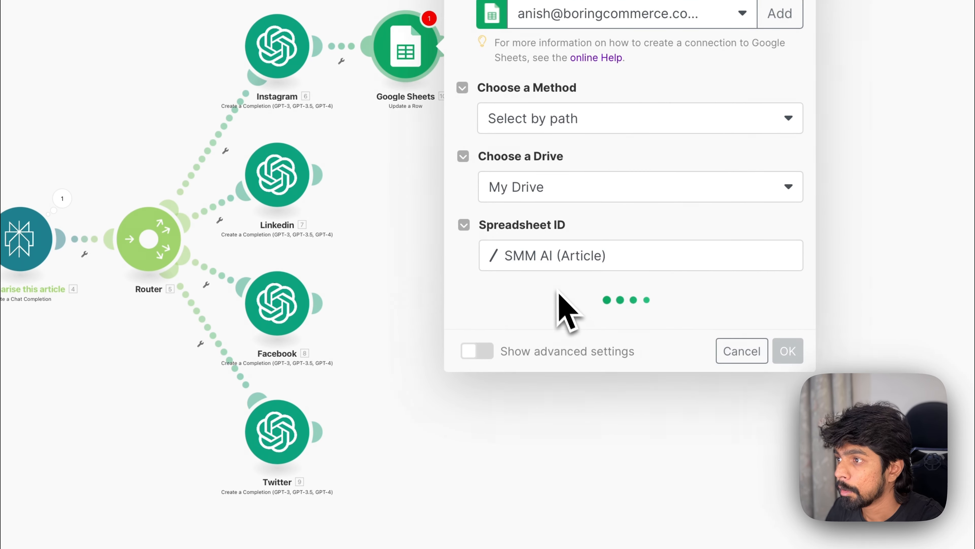
click(538, 330)
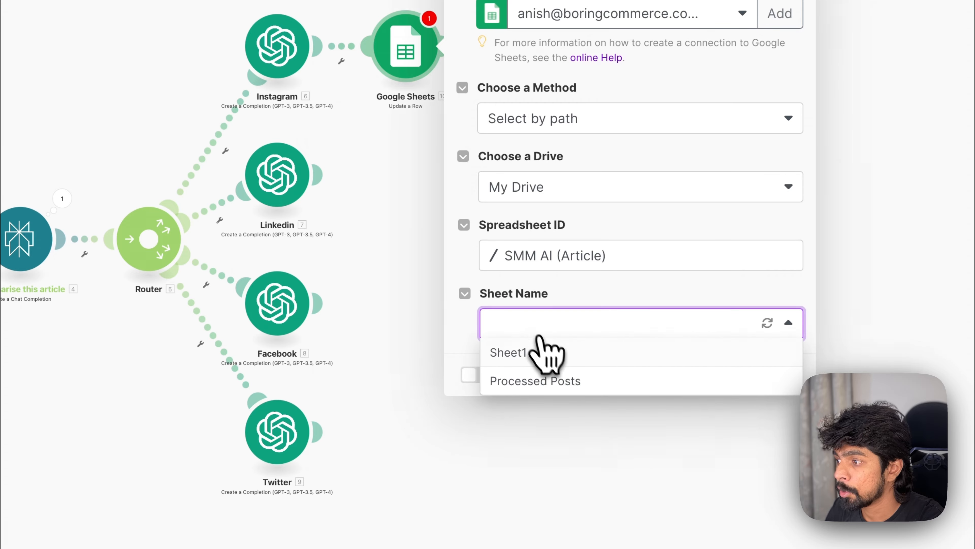
click(557, 382)
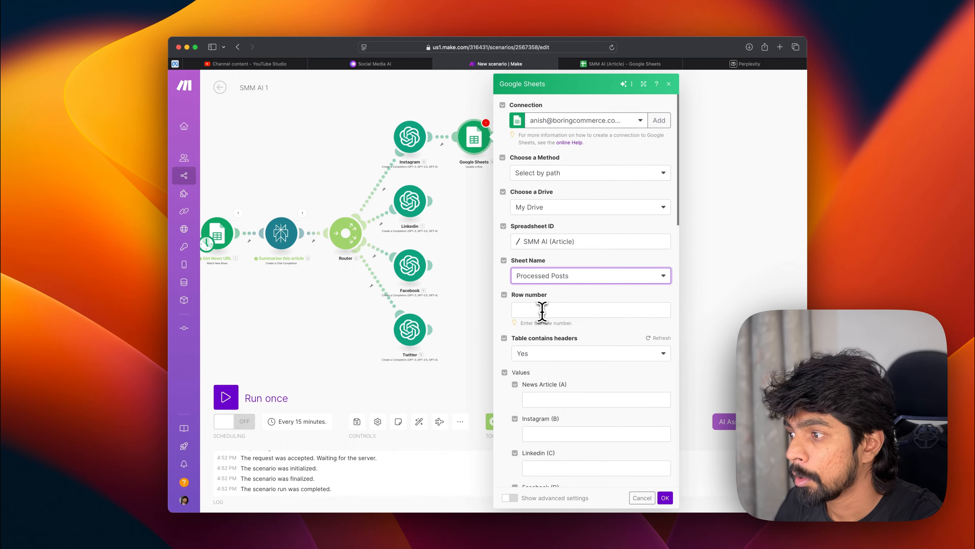
click(542, 310)
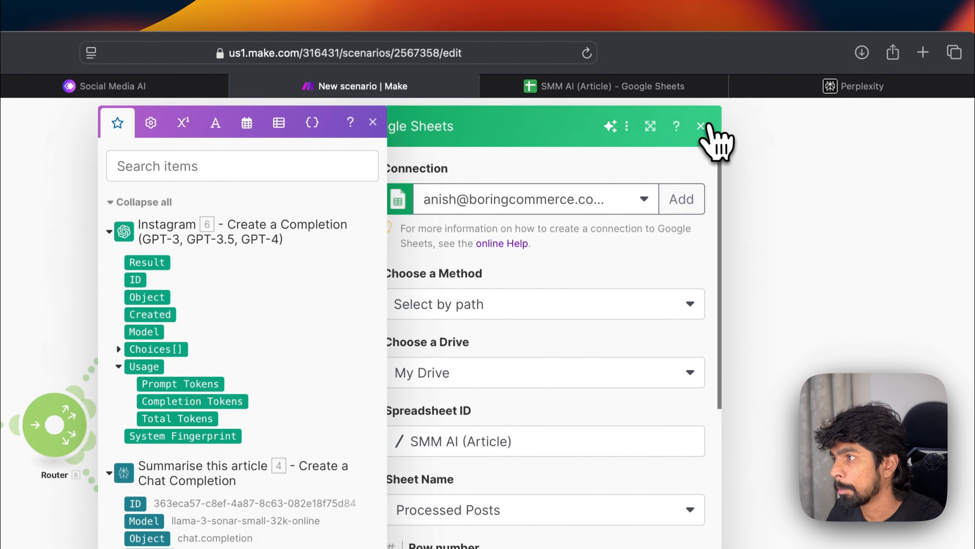
click(701, 126)
right_click(286, 250)
right_click(310, 230)
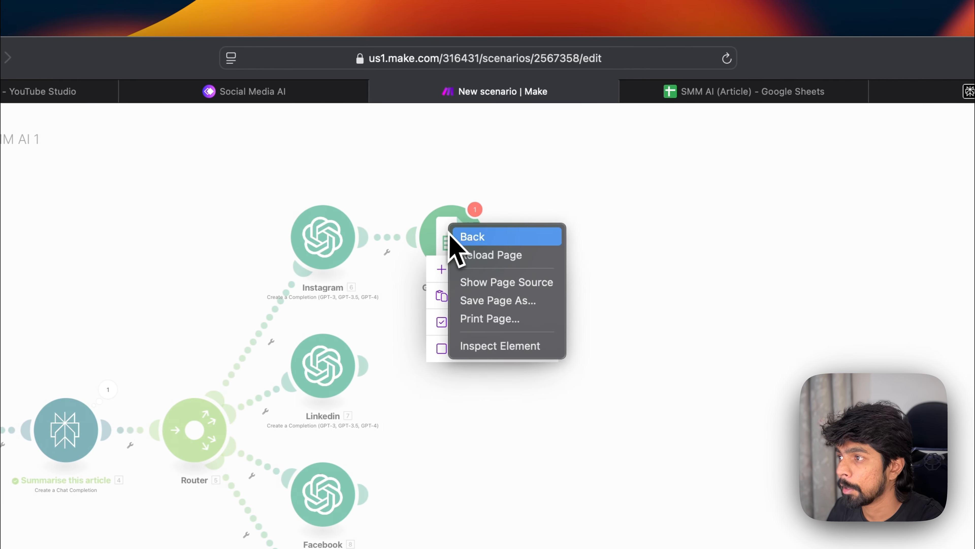
click(507, 174)
click(507, 174)
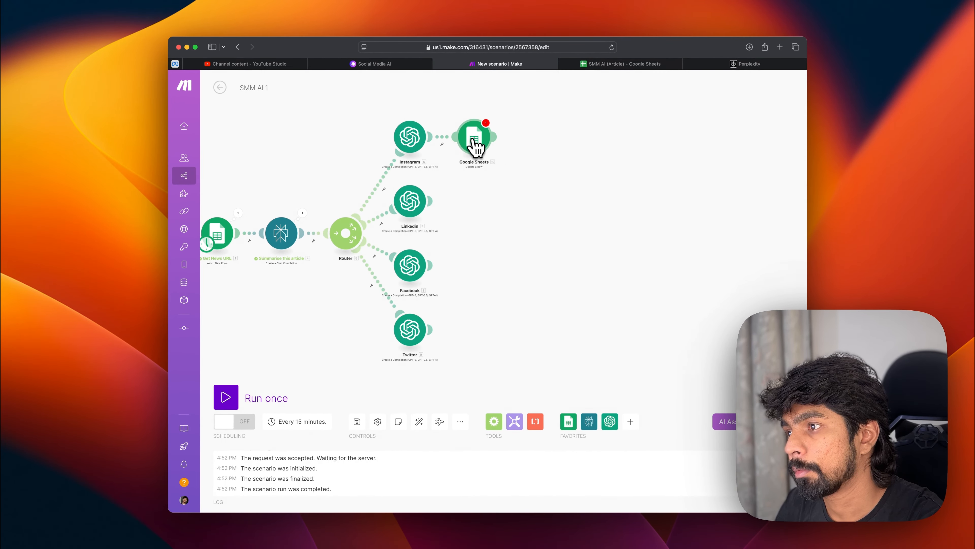
Step: Delete the Google Sheets Update a Row module after the Instagram module
right_click(478, 145)
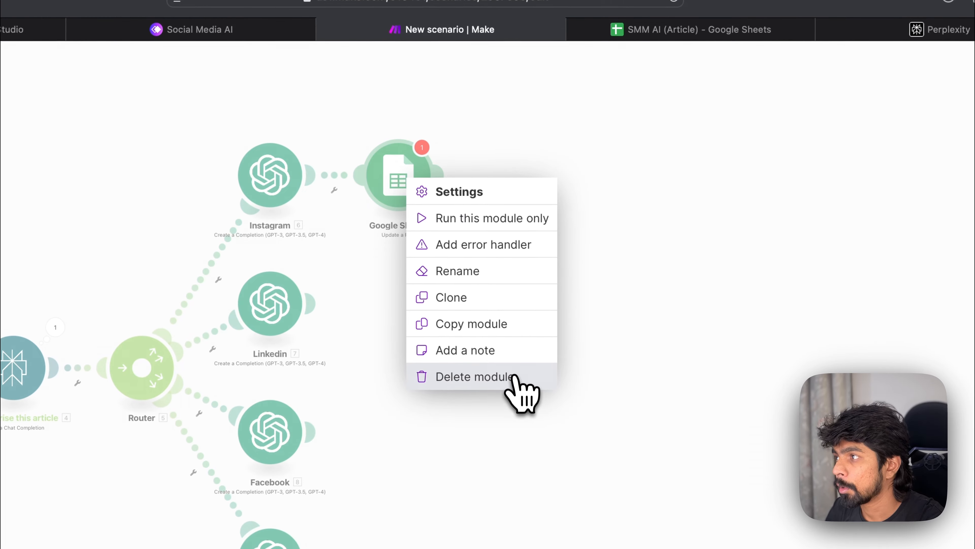
click(672, 165)
click(583, 67)
click(437, 69)
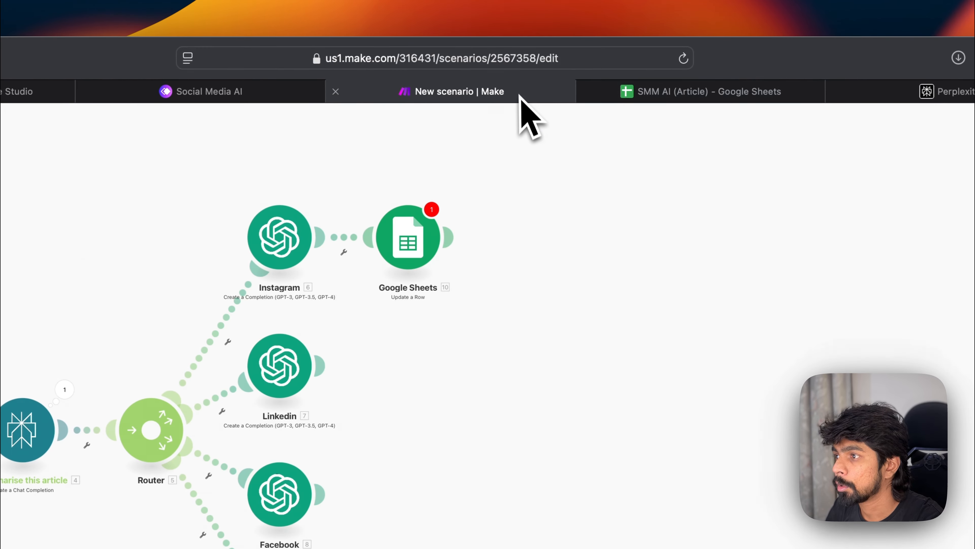
click(644, 98)
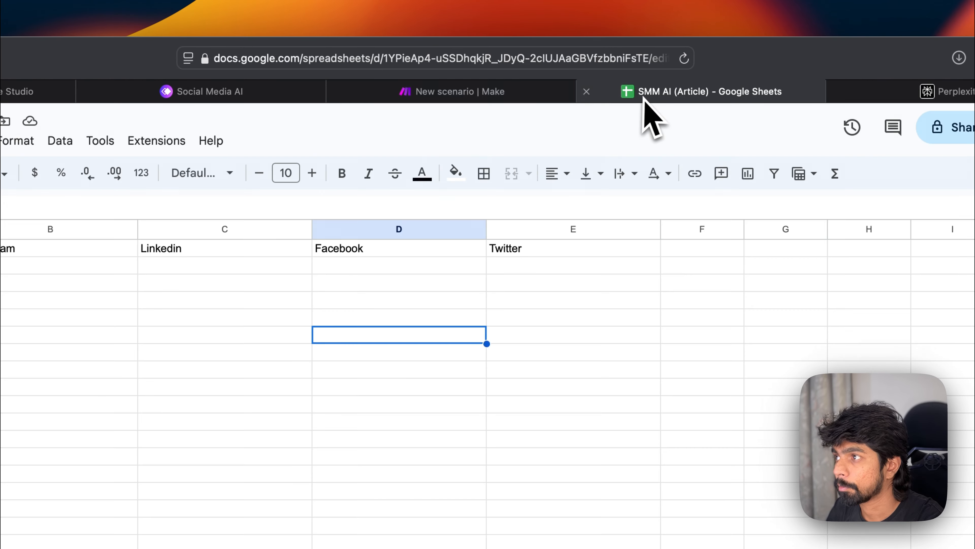
click(492, 92)
right_click(415, 253)
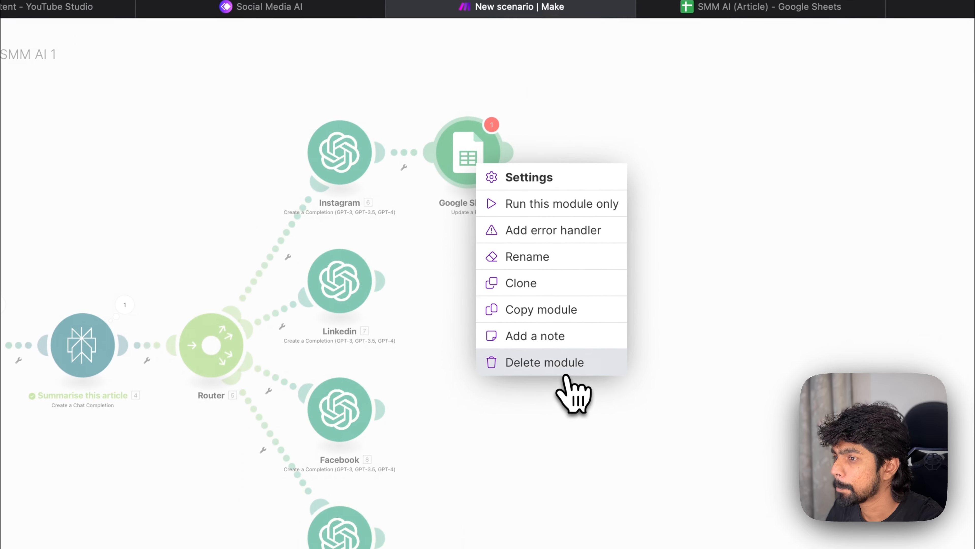
click(568, 360)
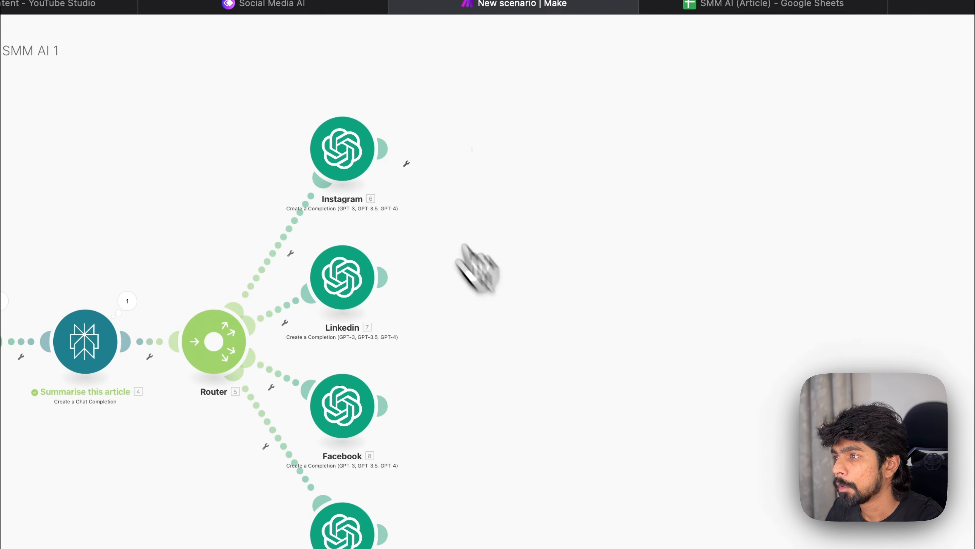
Step: Clear the platform headers from cells B1 to E1 of the Processed Posts sheet
click(722, 6)
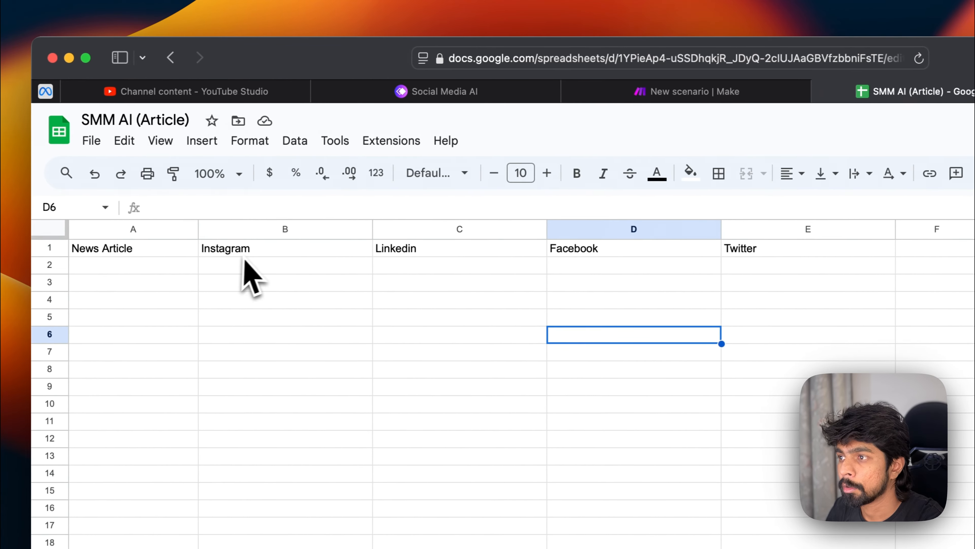
drag(194, 250, 678, 251)
key(Delete)
Step: Change the header in cell A1 to Social Media Platform
click(38, 248)
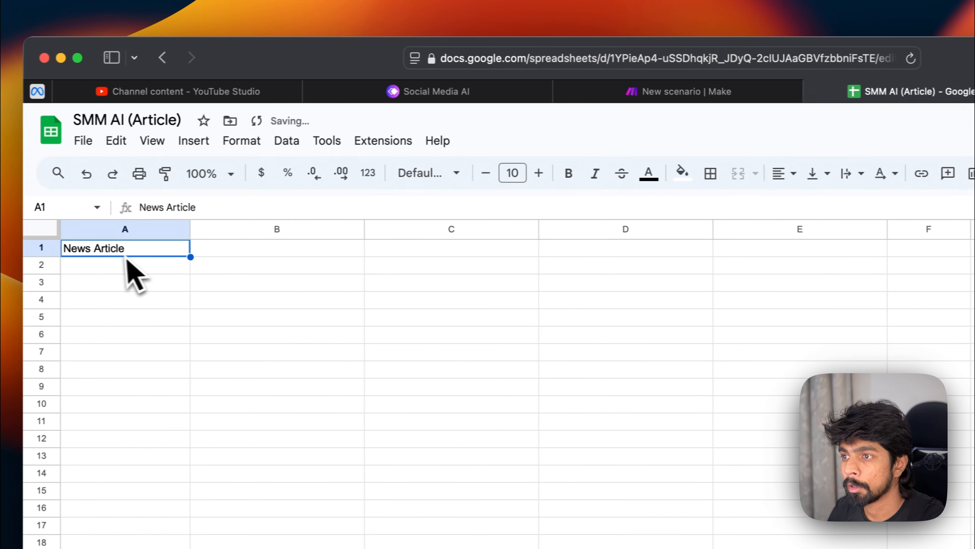
text(Social Medi)
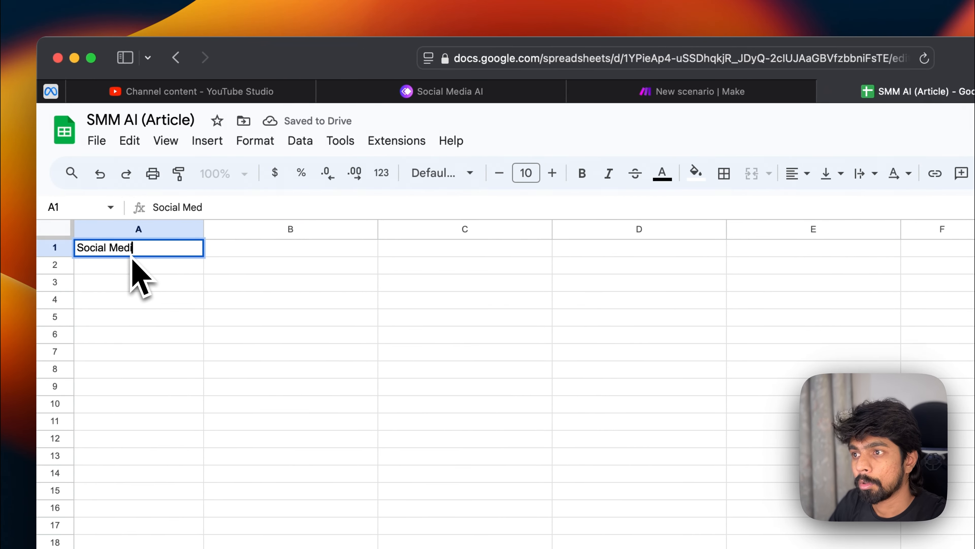
text(a Platform)
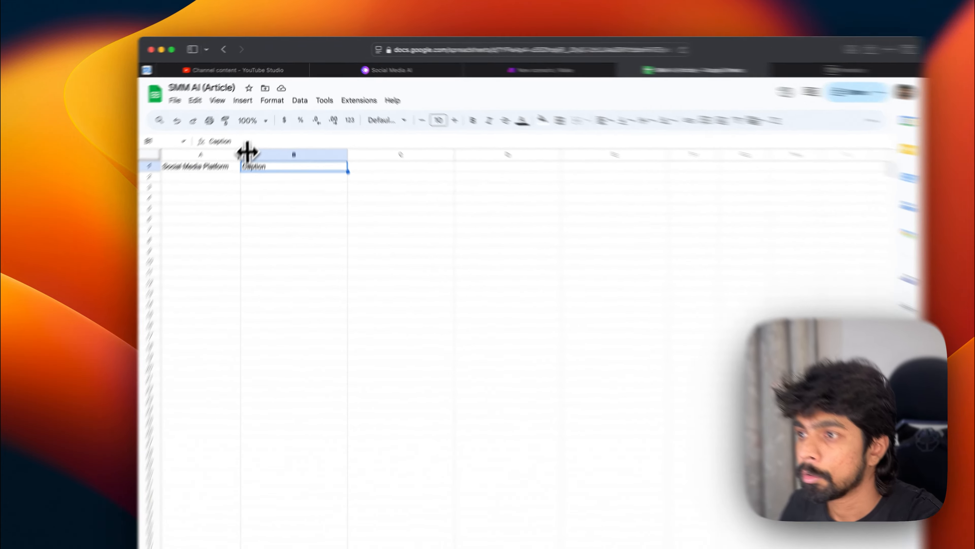
Step: Widen column A and enter the header Caption in cell B1
drag(251, 133, 292, 133)
click(303, 176)
click(165, 251)
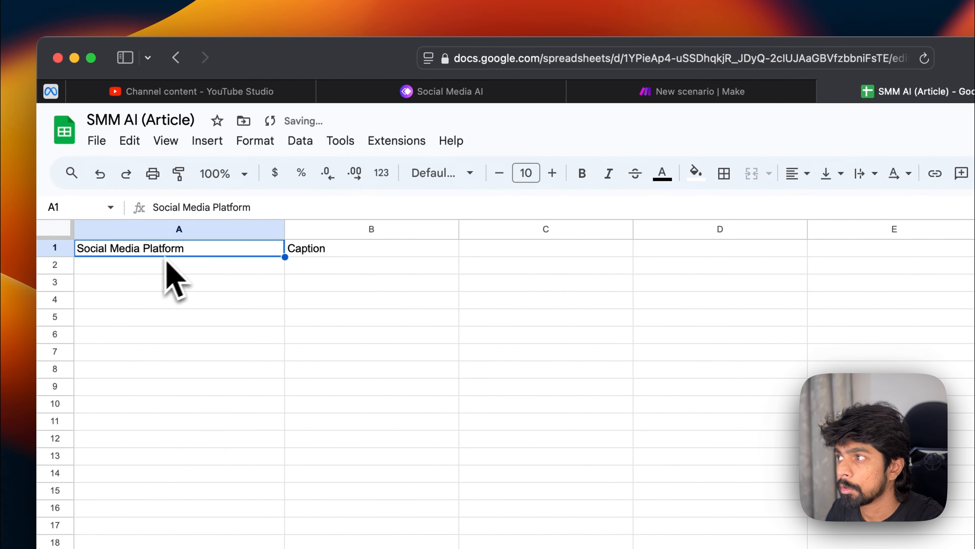
Step: Add a Google Sheets Add a Row module after the Instagram module in the scenario
click(792, 90)
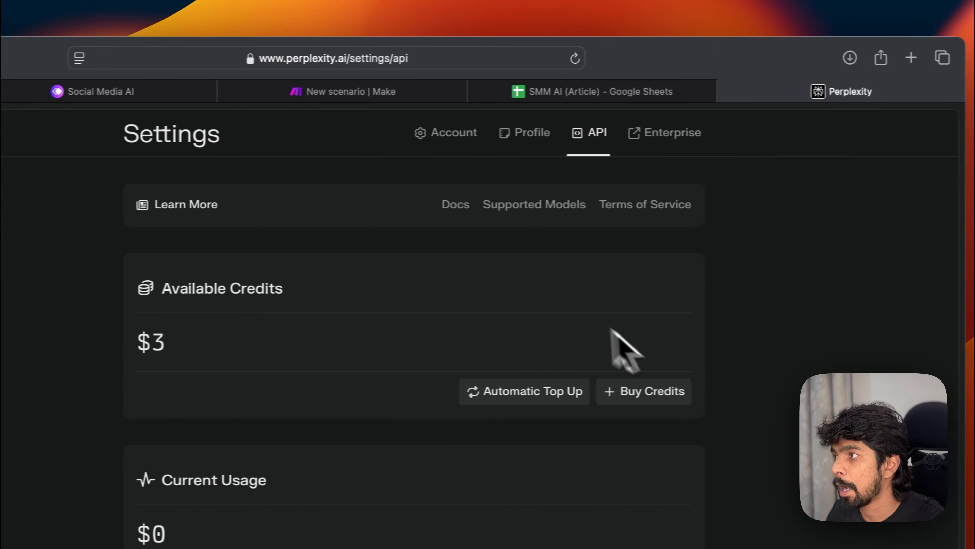
click(325, 91)
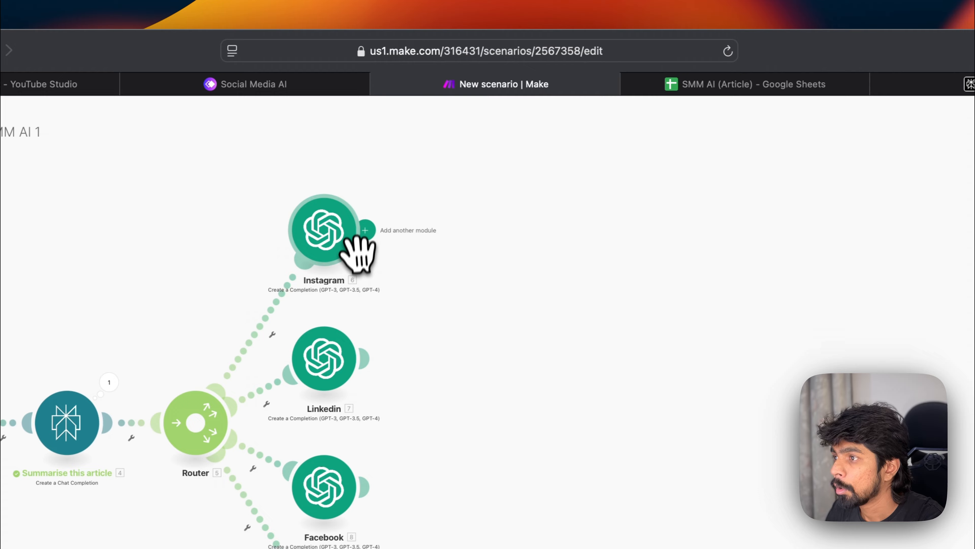
click(365, 230)
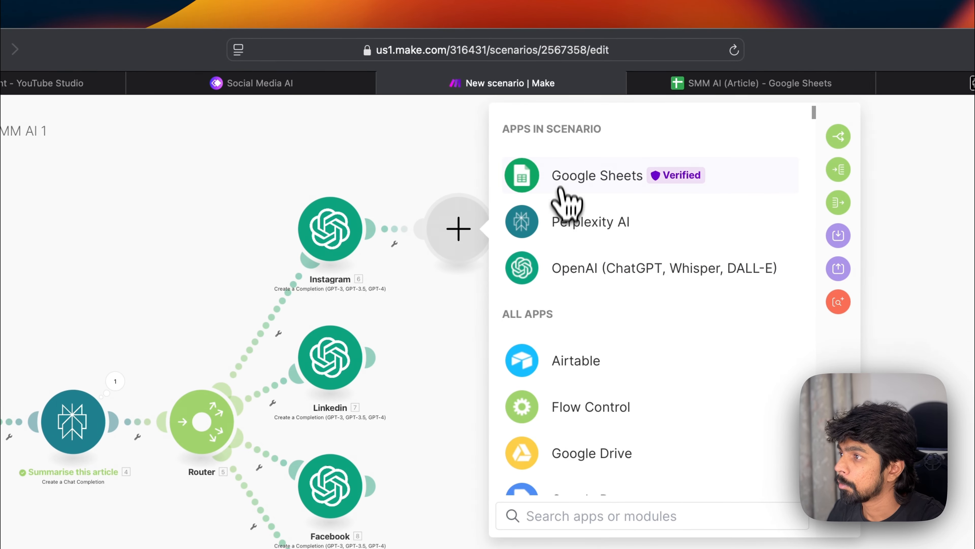
click(567, 203)
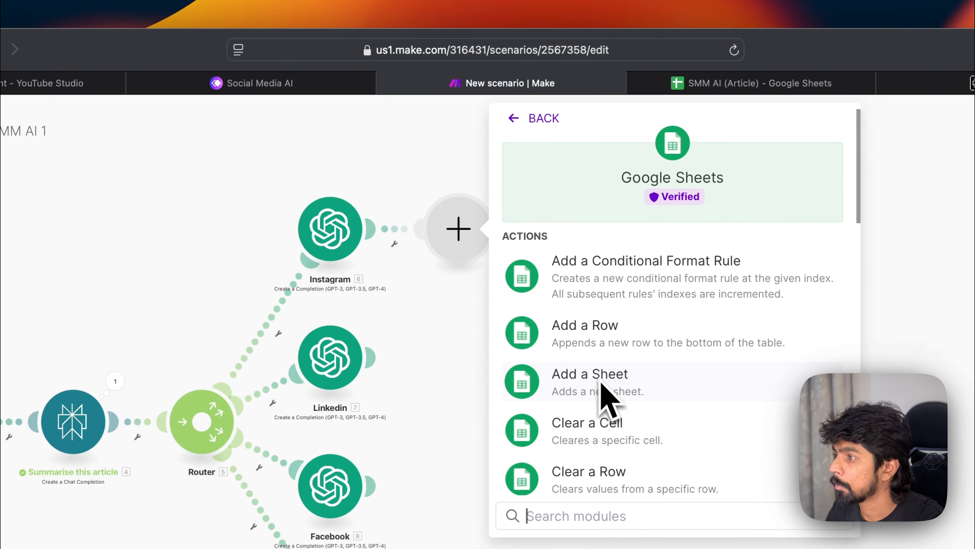
click(621, 344)
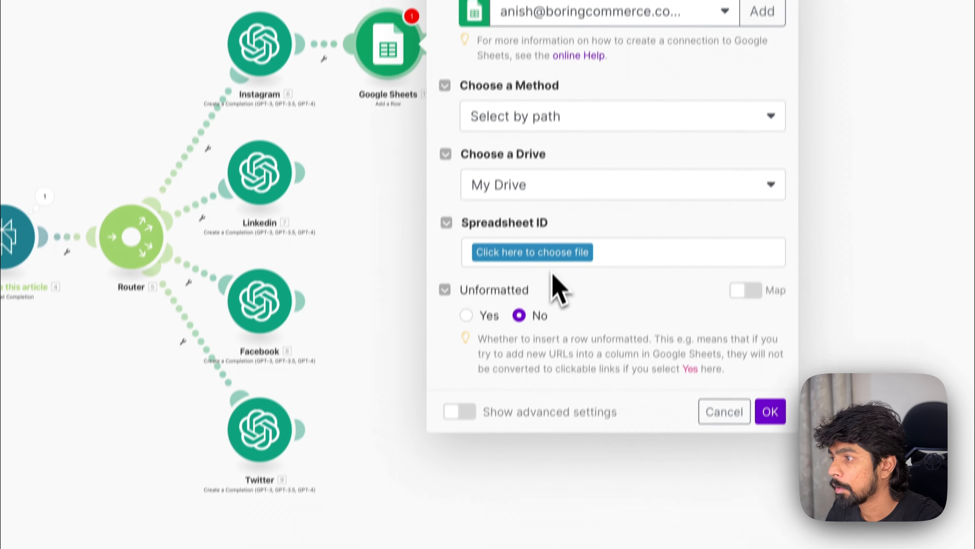
Step: Search for and select SMM AI (Article) as the Add a Row module's spreadsheet
click(555, 227)
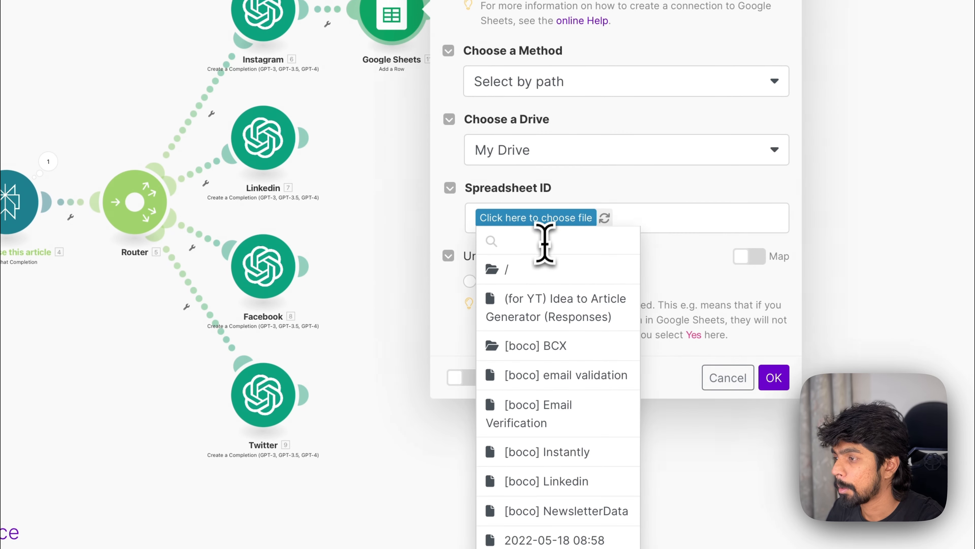
text(smm)
click(574, 270)
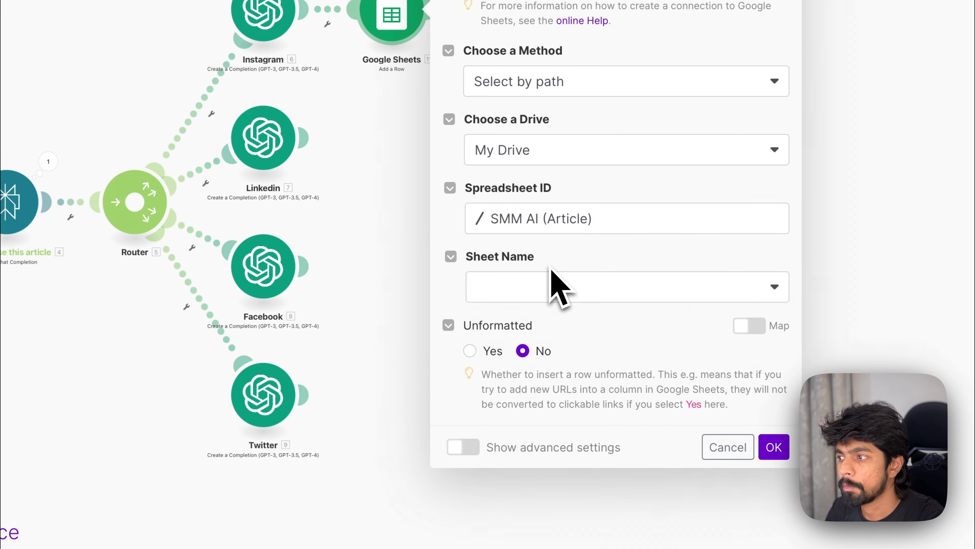
Step: Choose Processed Posts as the Add a Row module's sheet name
click(538, 295)
click(538, 342)
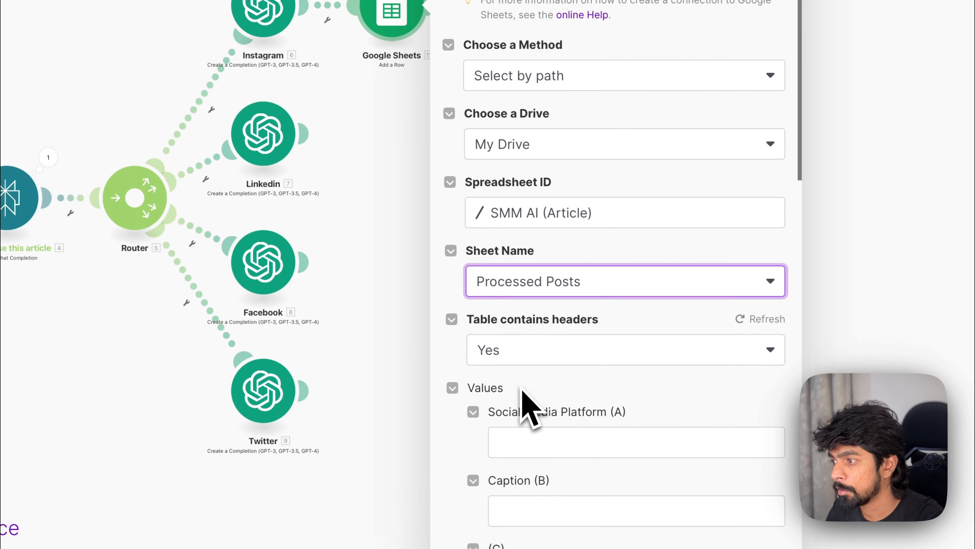
scroll(530, 398, down, 3)
Step: Set Social Media Platform to Instagram, map Caption to the Instagram module's Result, and save the module
click(537, 321)
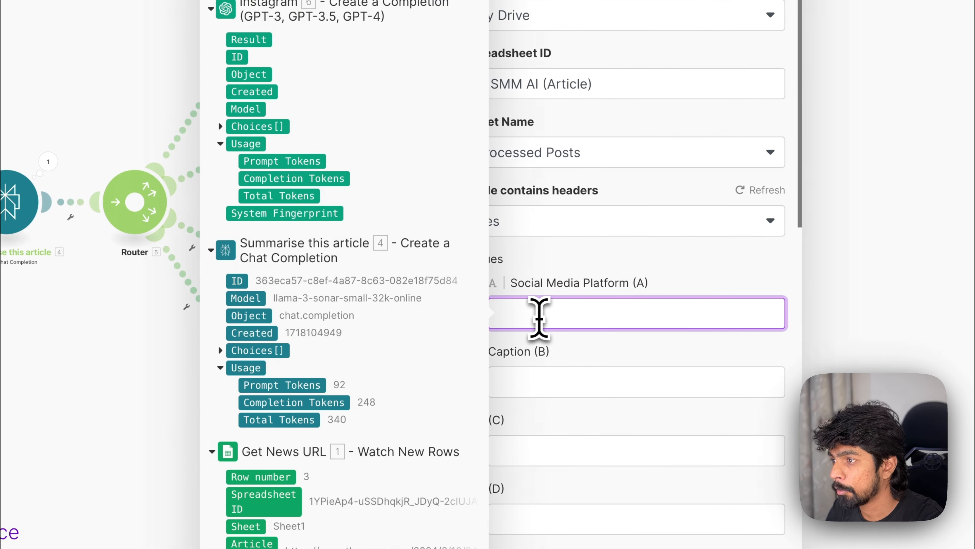
click(679, 270)
click(631, 302)
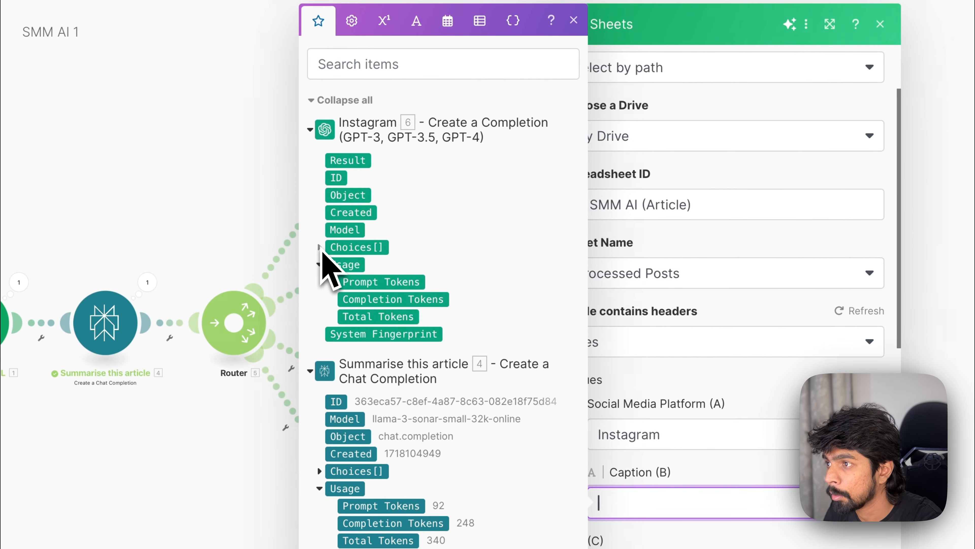
drag(347, 160, 688, 511)
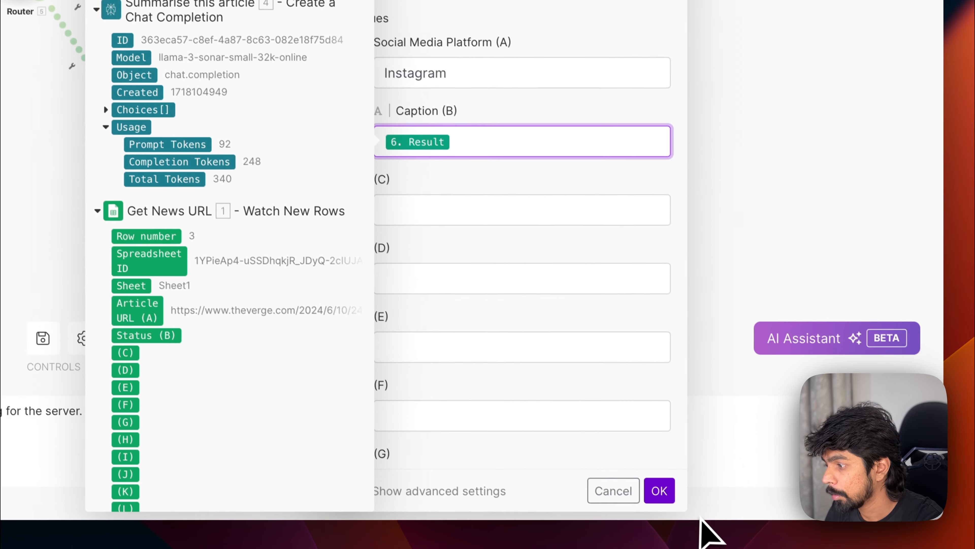
click(659, 491)
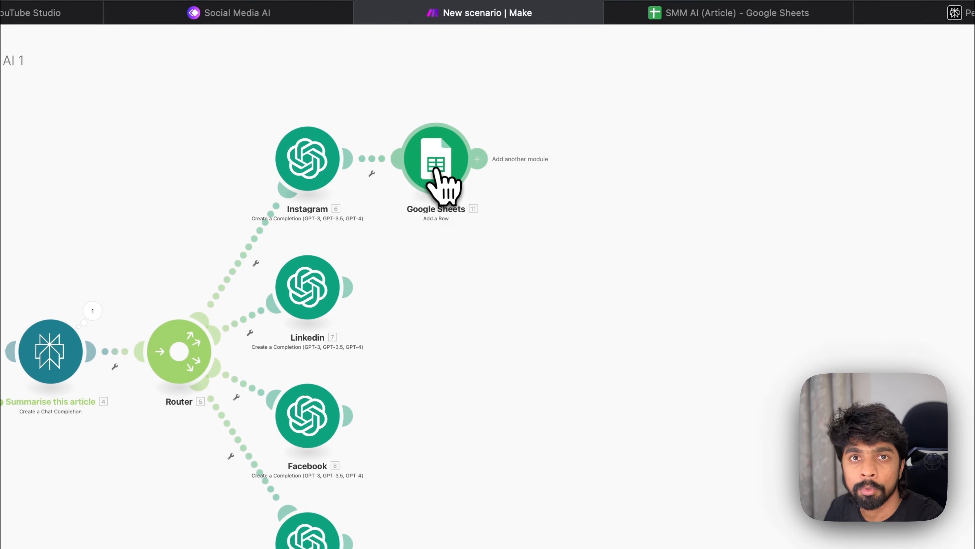
Step: Clone the Instagram Google Sheets Add a Row module and attach the copy after the LinkedIn module
right_click(446, 162)
click(510, 280)
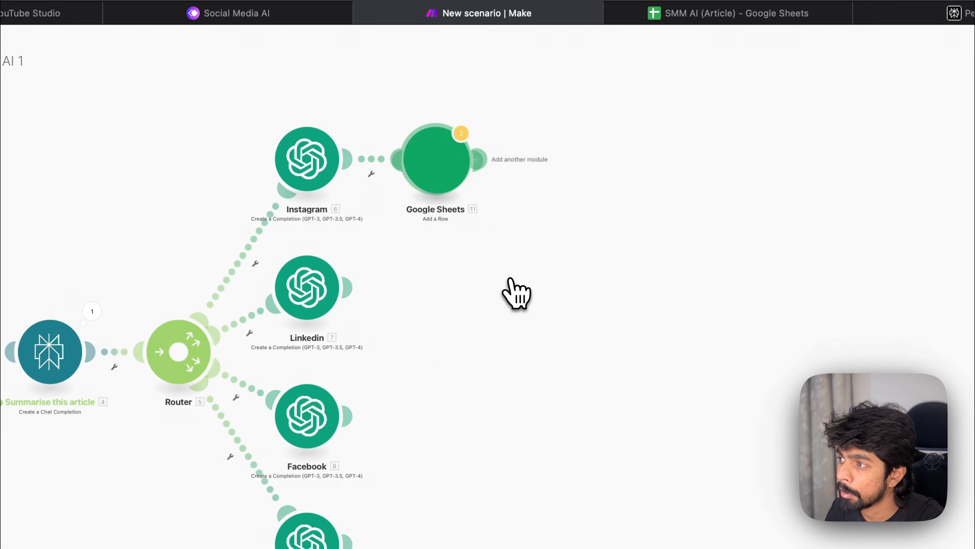
drag(469, 194, 443, 270)
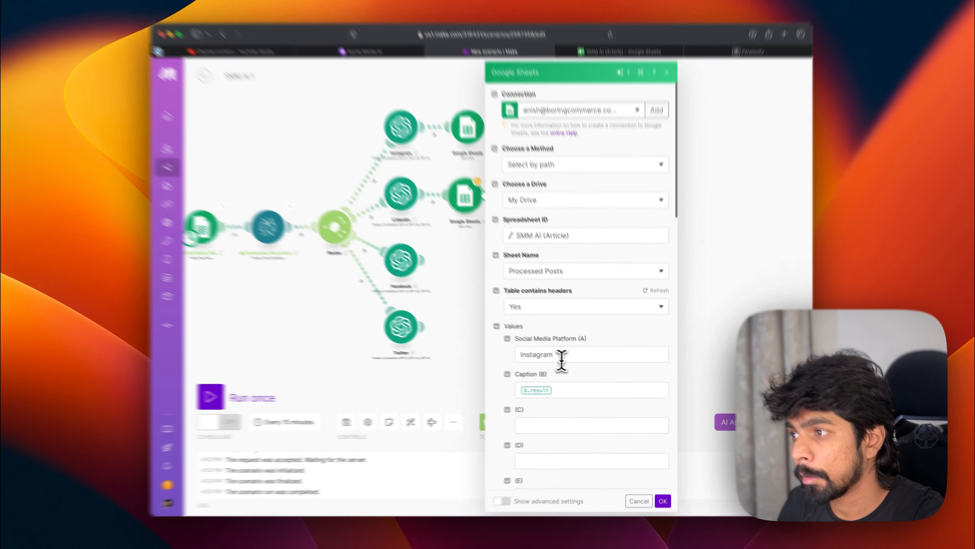
Step: In the cloned module, set Social Media Platform to Linkedin and map Caption to the LinkedIn module's Result
click(573, 357)
key(super+a)
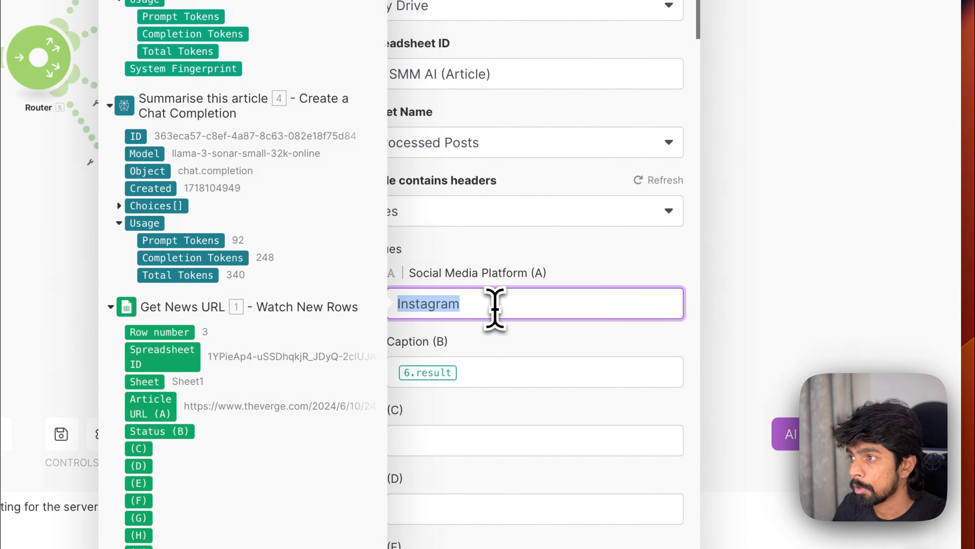
key(BackSpace)
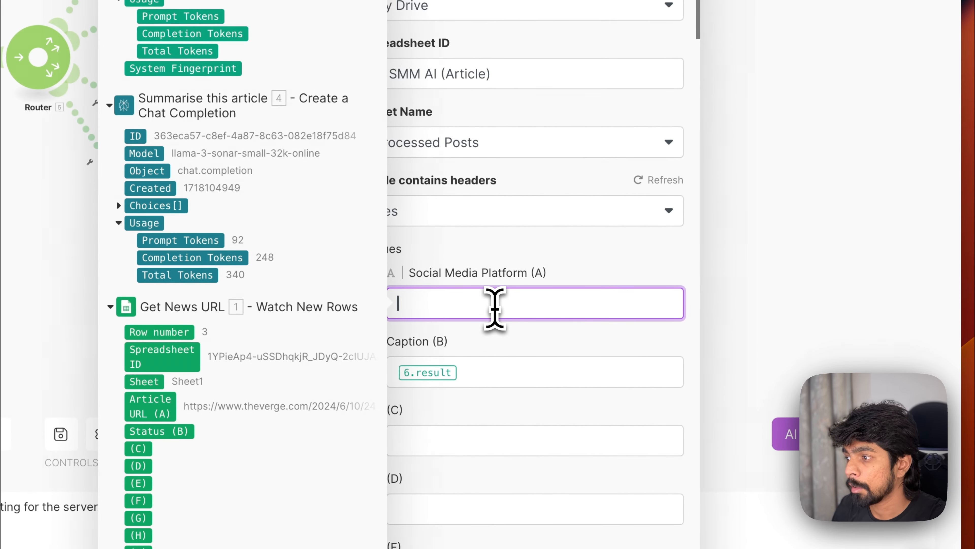
click(603, 270)
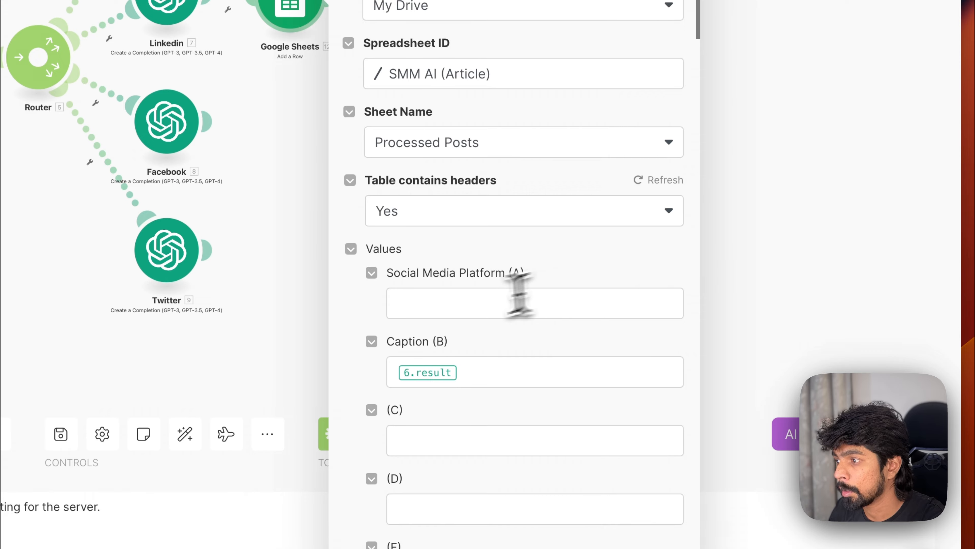
click(519, 301)
text(Linkedin)
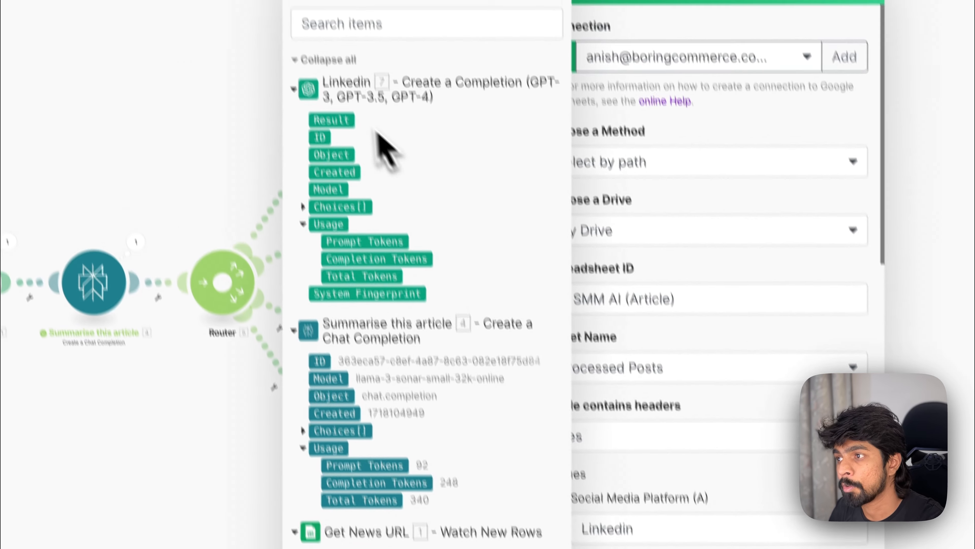
drag(350, 171, 545, 375)
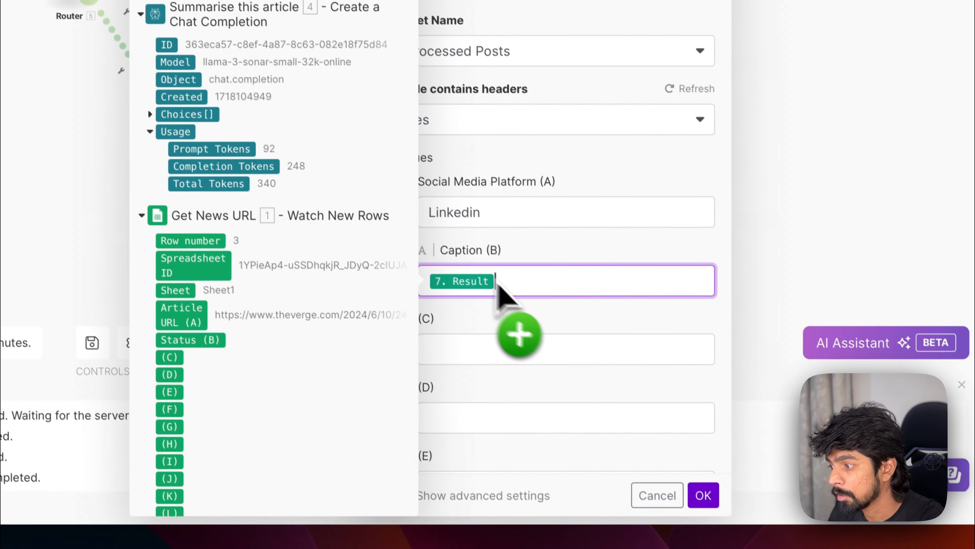
click(694, 488)
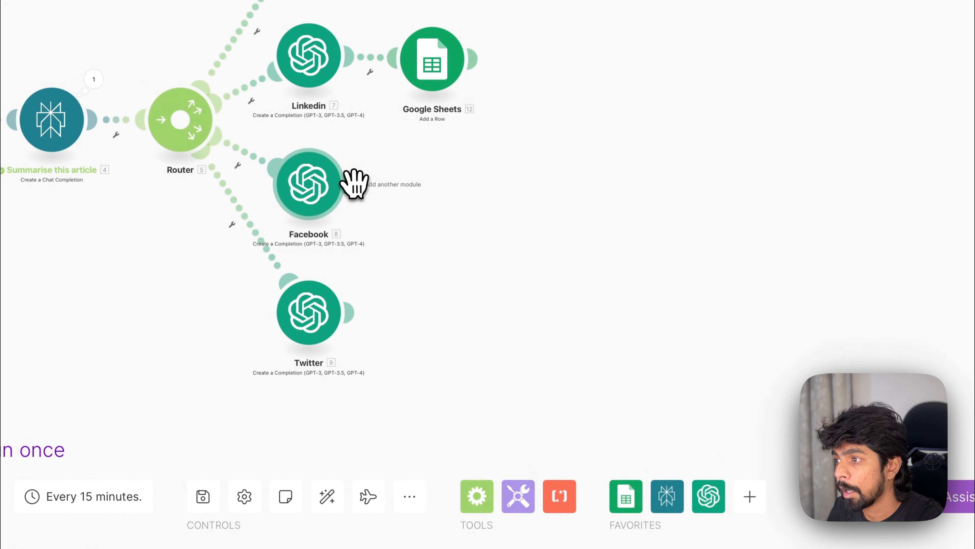
Step: Clone the LinkedIn route's Add a Row module onto the Facebook route
click(331, 157)
click(434, 119)
right_click(436, 91)
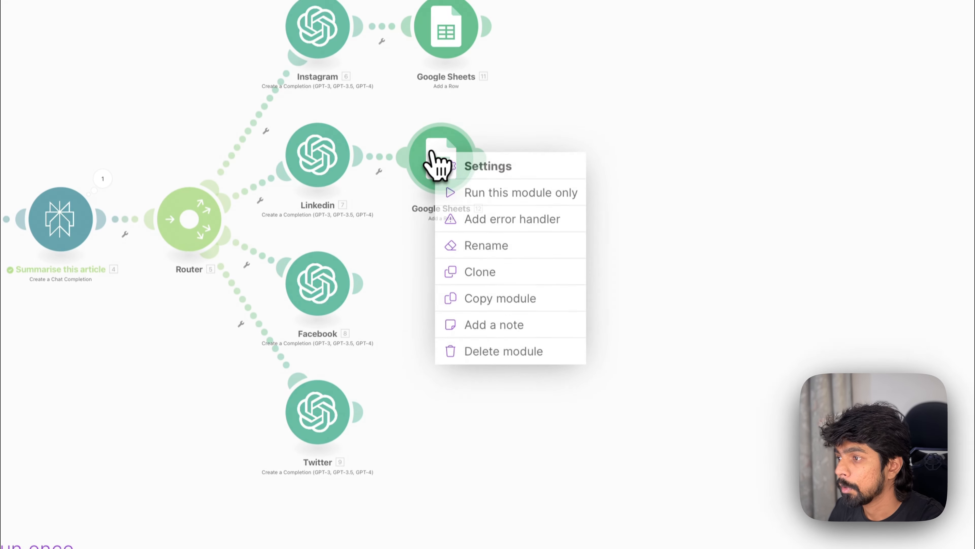
click(478, 279)
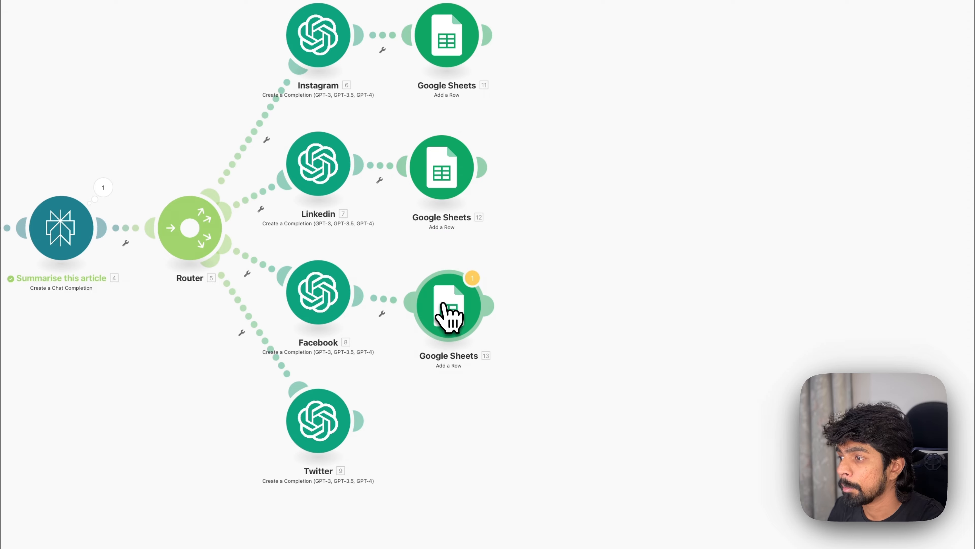
Step: Open the Facebook route's Add a Row settings, set platform to Facebook and map Caption to the Facebook module's Result
right_click(443, 300)
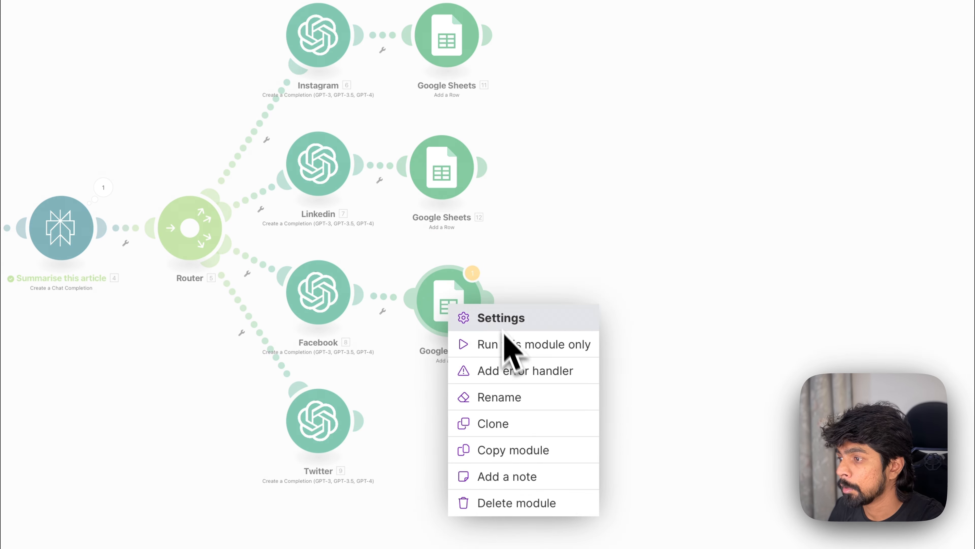
click(458, 287)
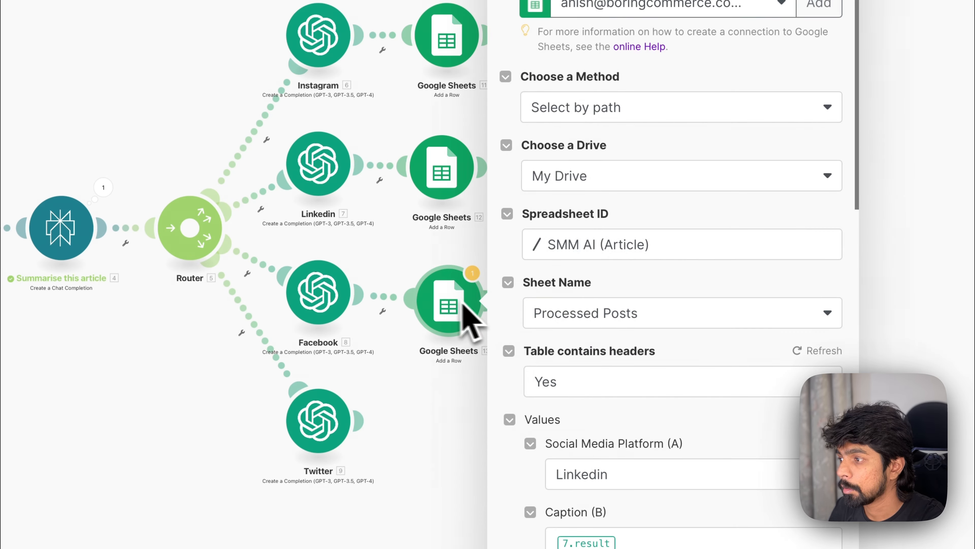
click(628, 476)
double_click(577, 329)
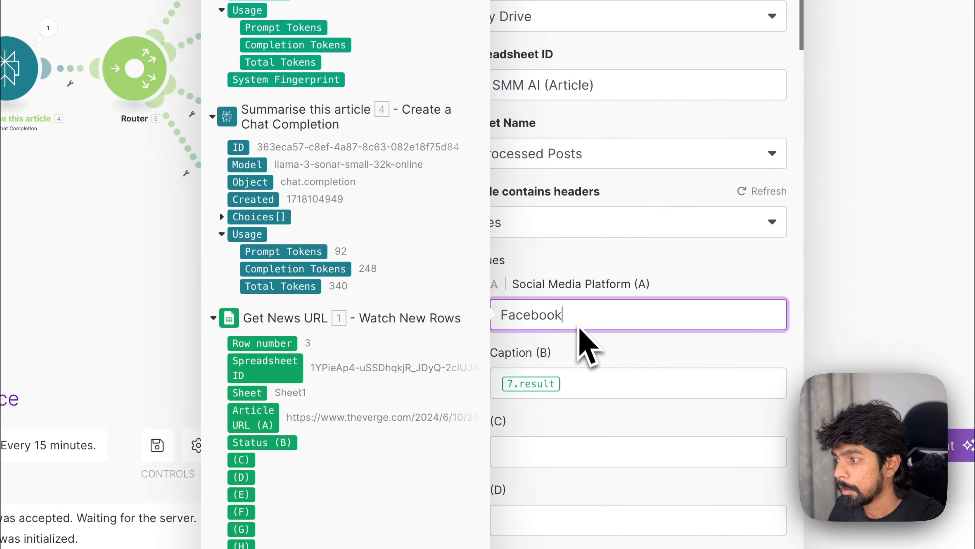
key(BackSpace)
drag(351, 144, 591, 328)
click(691, 534)
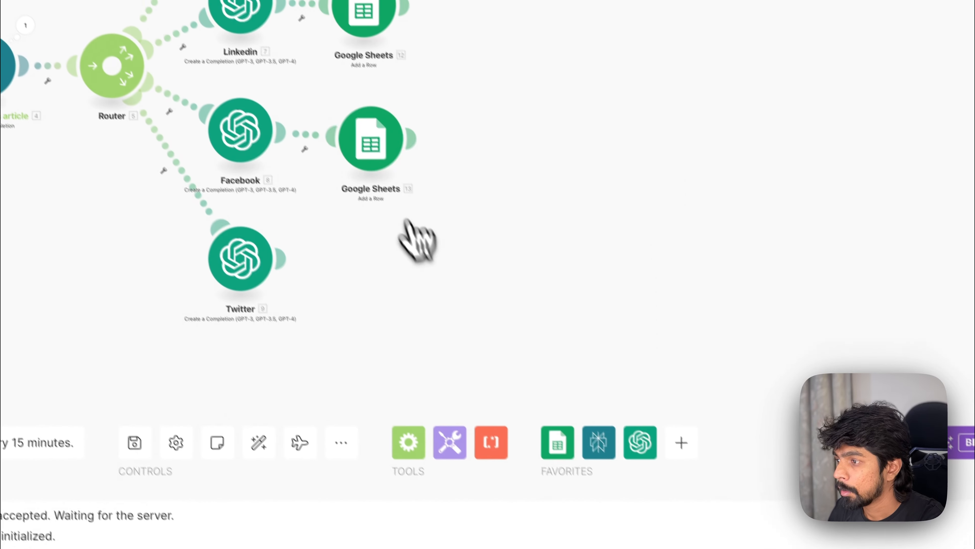
Step: Clone an Add a Row module onto the Twitter route, setting platform to Twitter and Caption to the Twitter module's Result
right_click(401, 169)
click(455, 283)
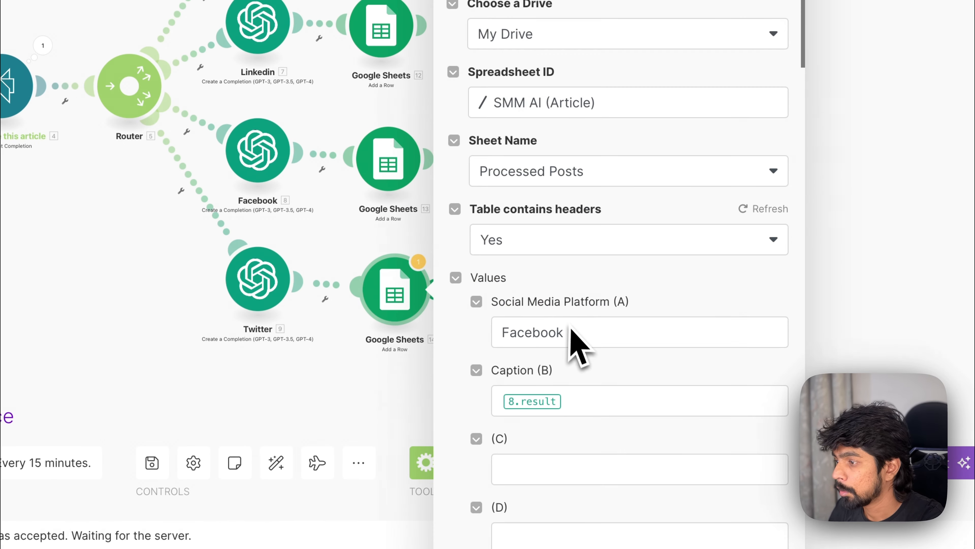
click(587, 334)
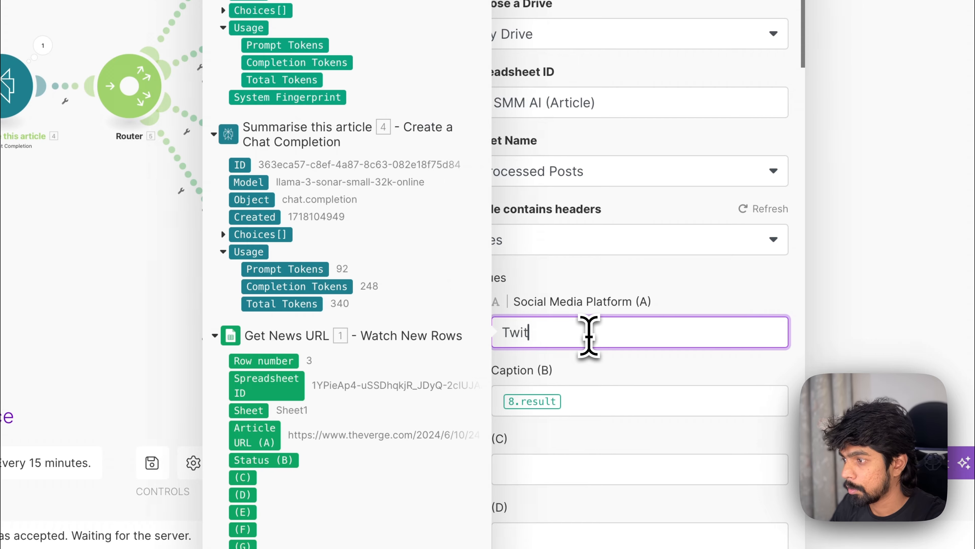
text(Twitter)
click(648, 408)
key(BackSpace)
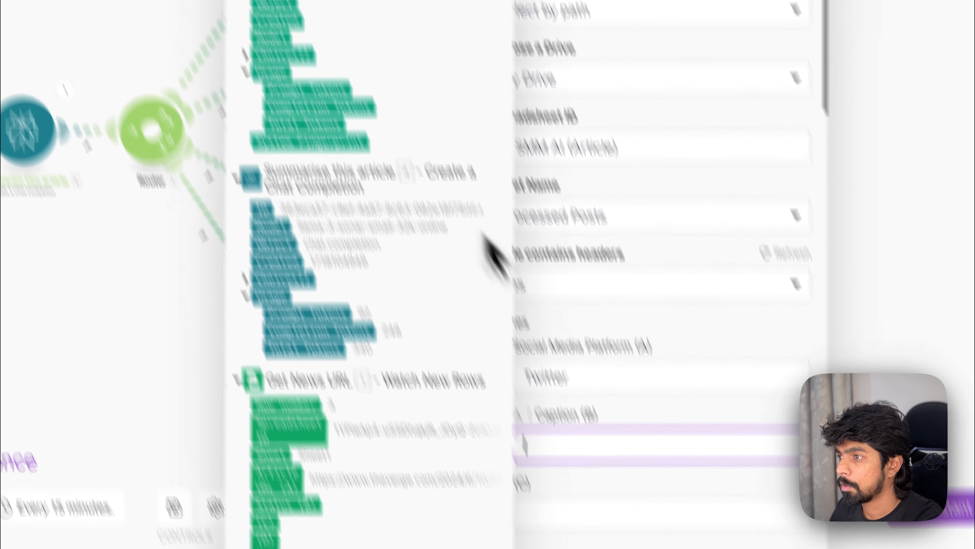
drag(345, 137, 699, 548)
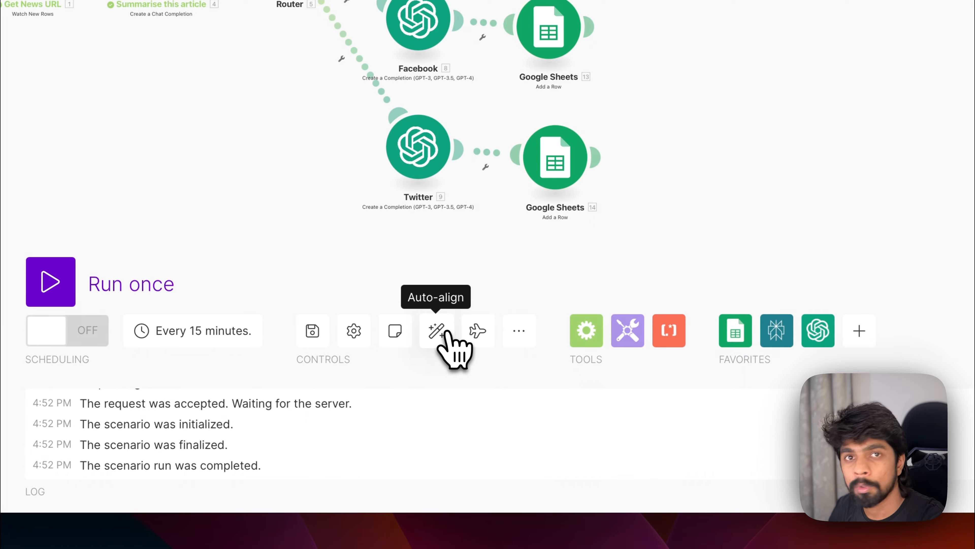
Step: Auto-align the scenario's modules and run the scenario once
click(437, 331)
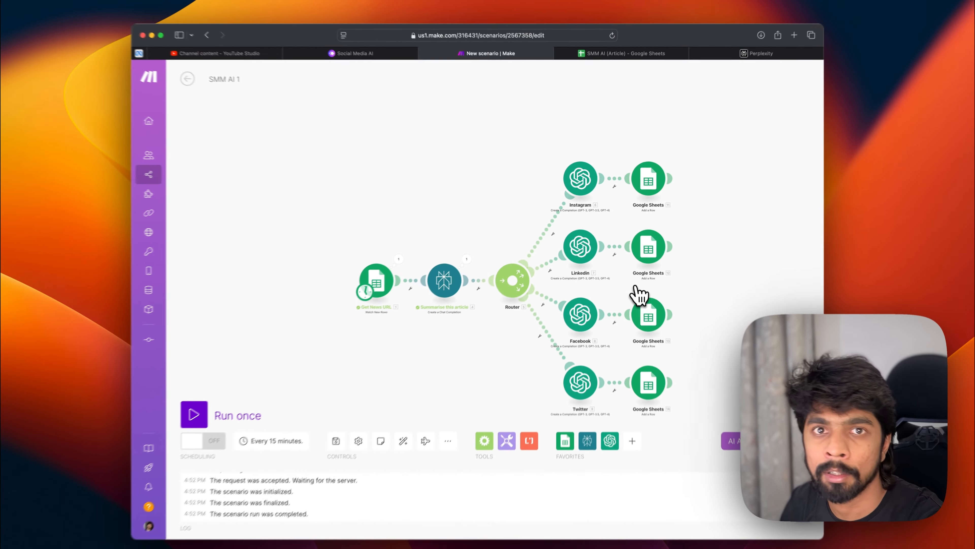
scroll(633, 282, right, 3)
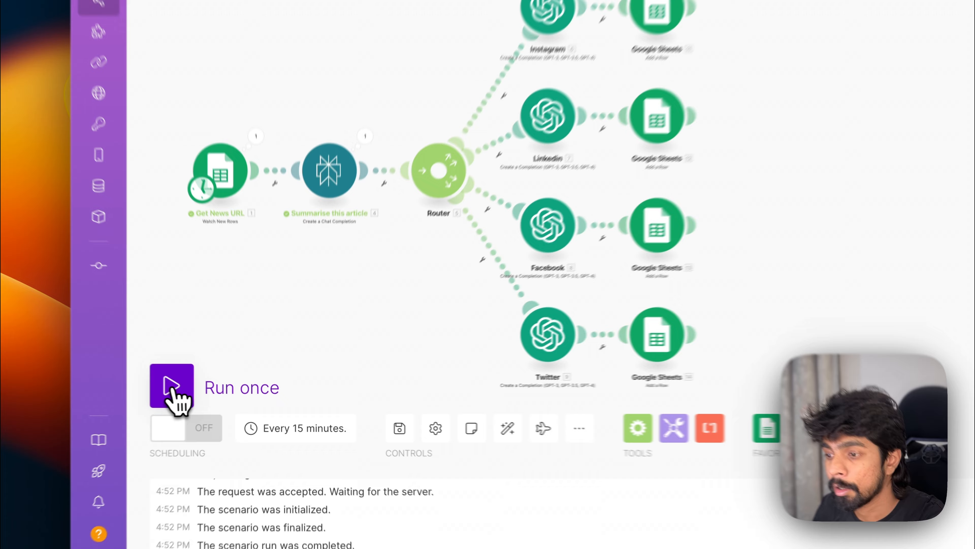
click(225, 397)
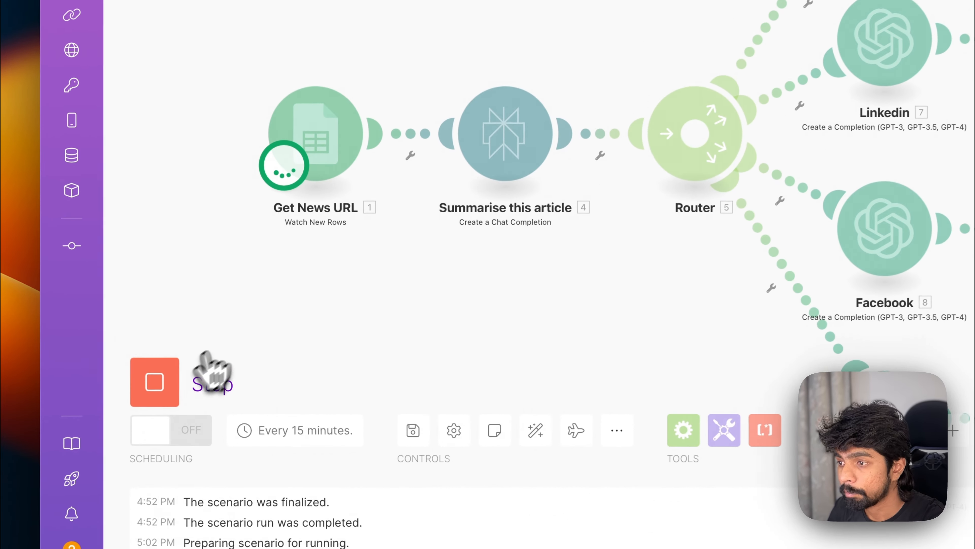
Step: Inspect the Get News URL trigger's run operations and output bundle
click(323, 161)
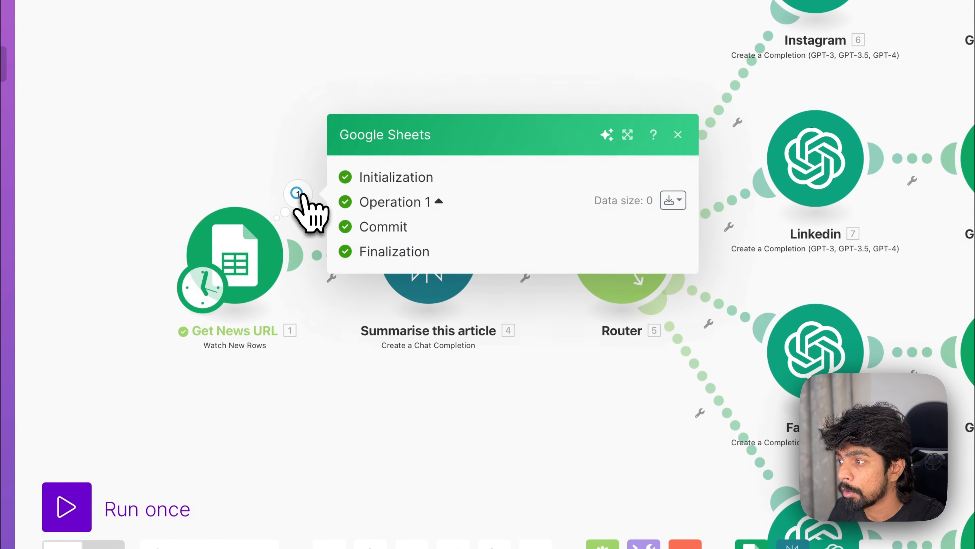
click(379, 355)
click(310, 197)
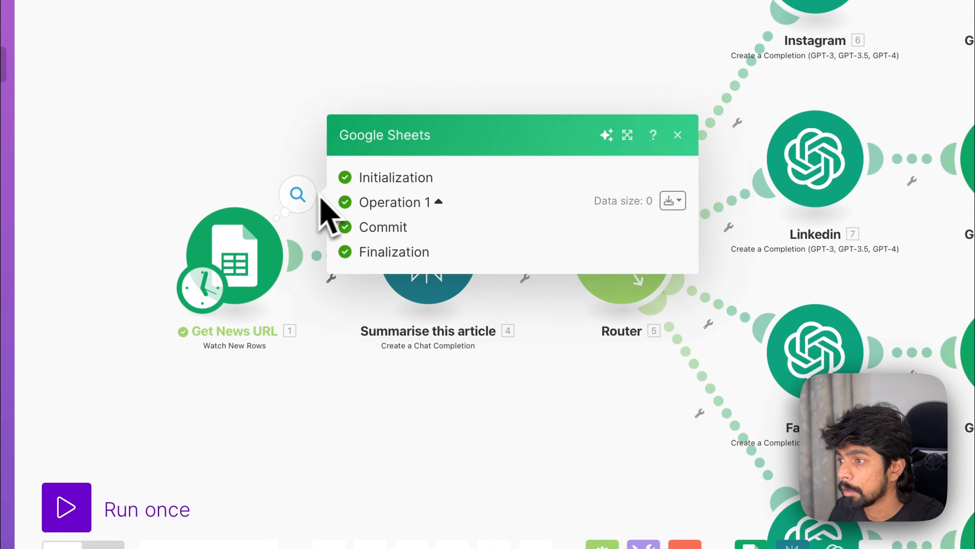
click(430, 204)
click(370, 367)
Step: Switch to the SMM AI (Article) sheet and move the two article URLs down below three blank rows
click(666, 43)
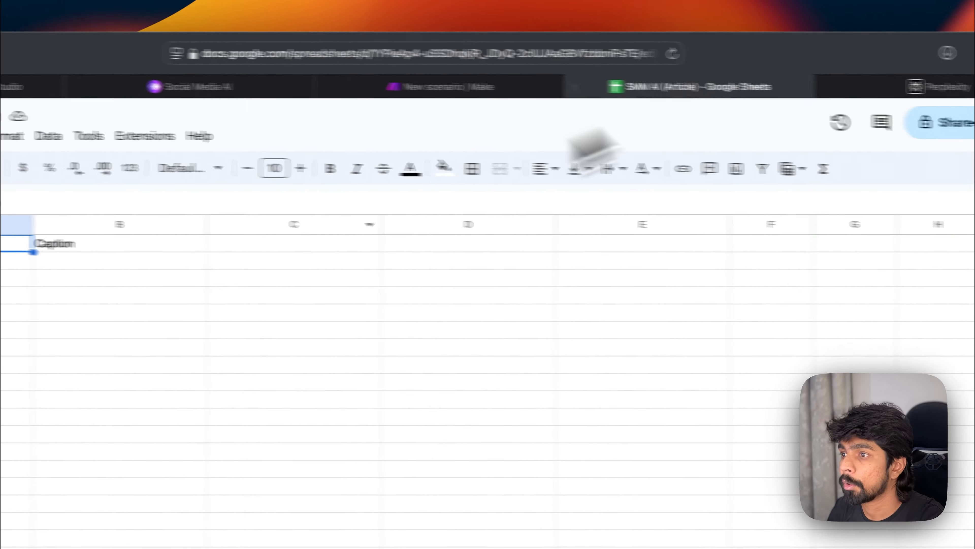
click(174, 503)
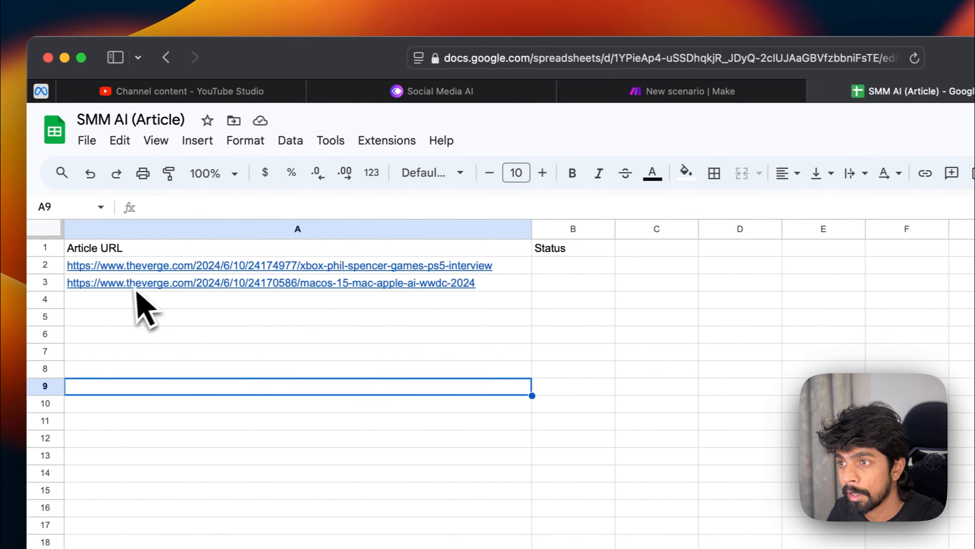
click(695, 91)
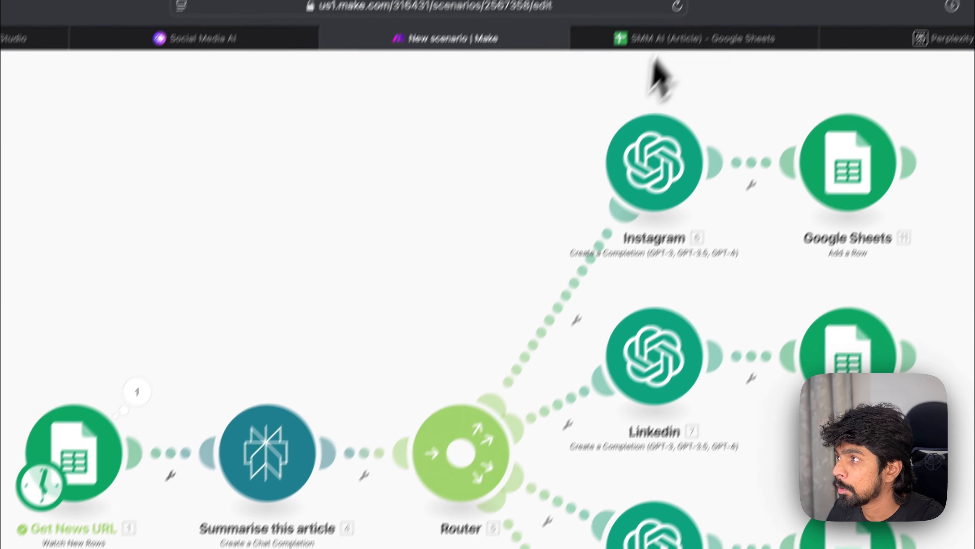
click(676, 35)
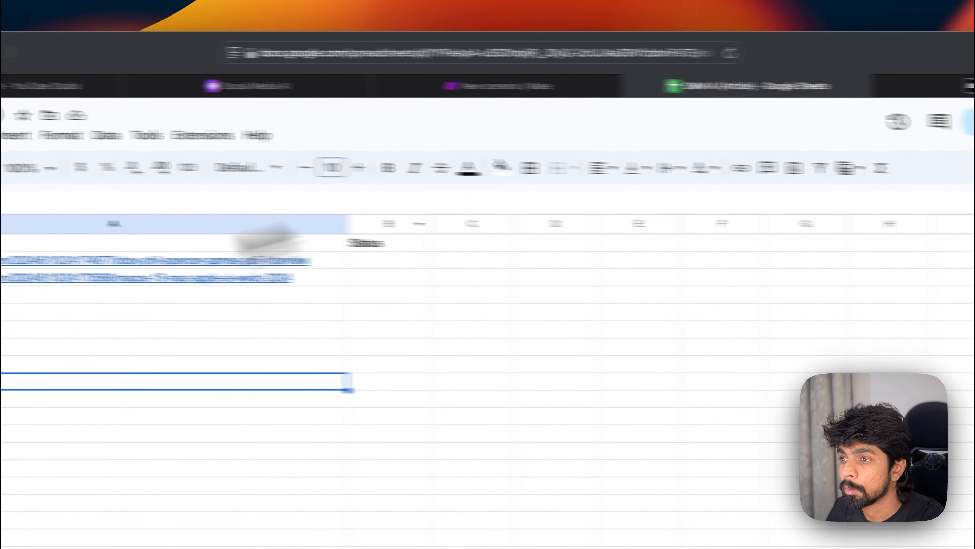
click(148, 272)
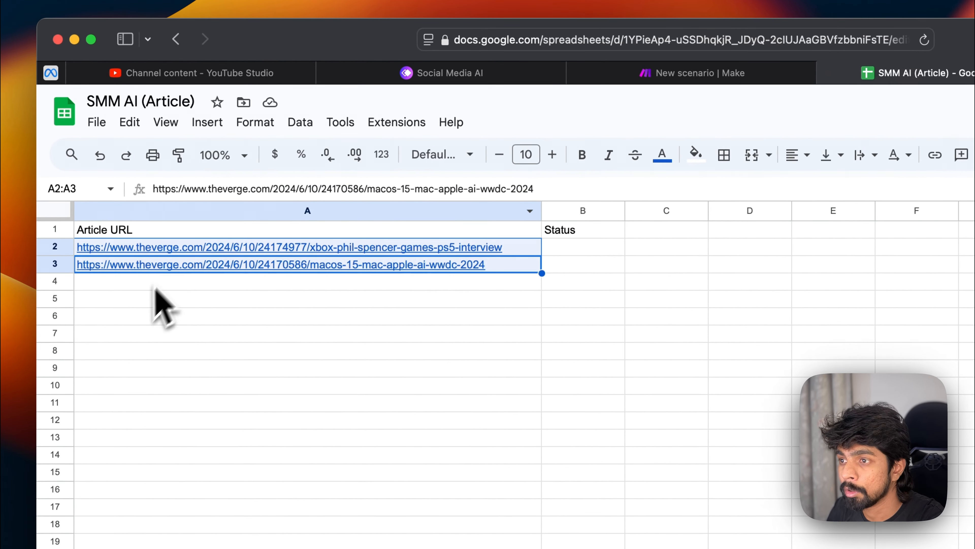
text(https://www.theverge.com/2024/6/10/24174977/xbox-phil-spencer-games-ps5-interview https://www.theverge.com/2024/6/10/24170586/macos-15-mac-apple-ai-wwdc-2024)
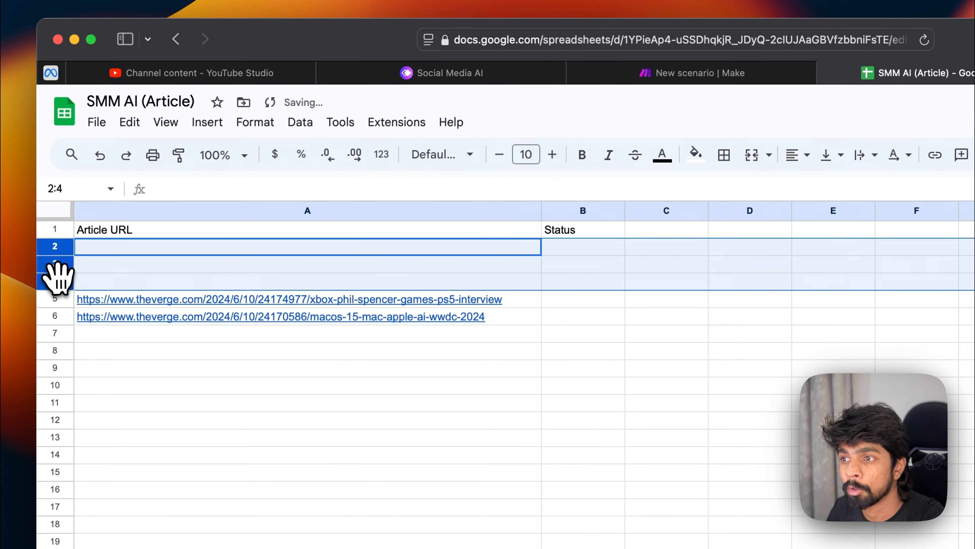
Step: Delete the blank rows 2 to 4 above the URLs and return to the scenario
right_click(57, 277)
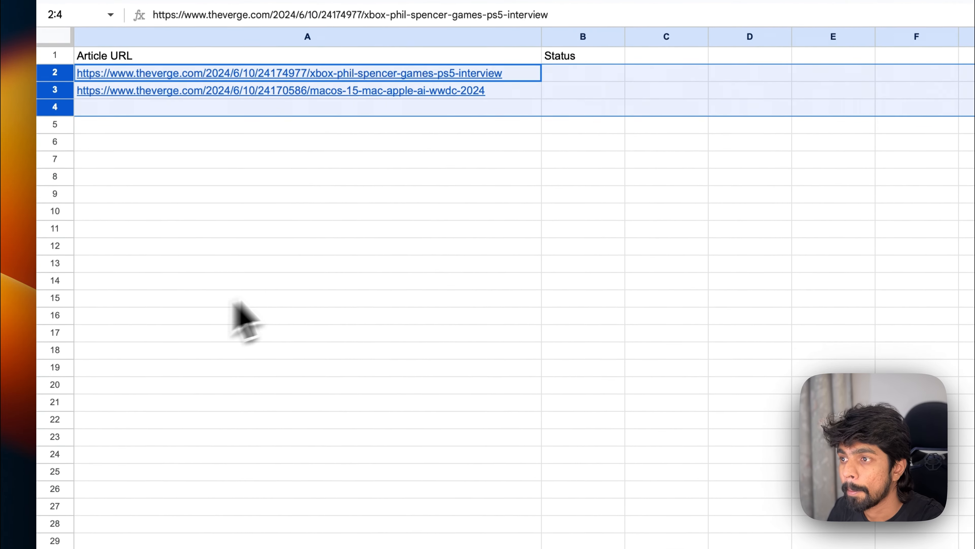
click(243, 246)
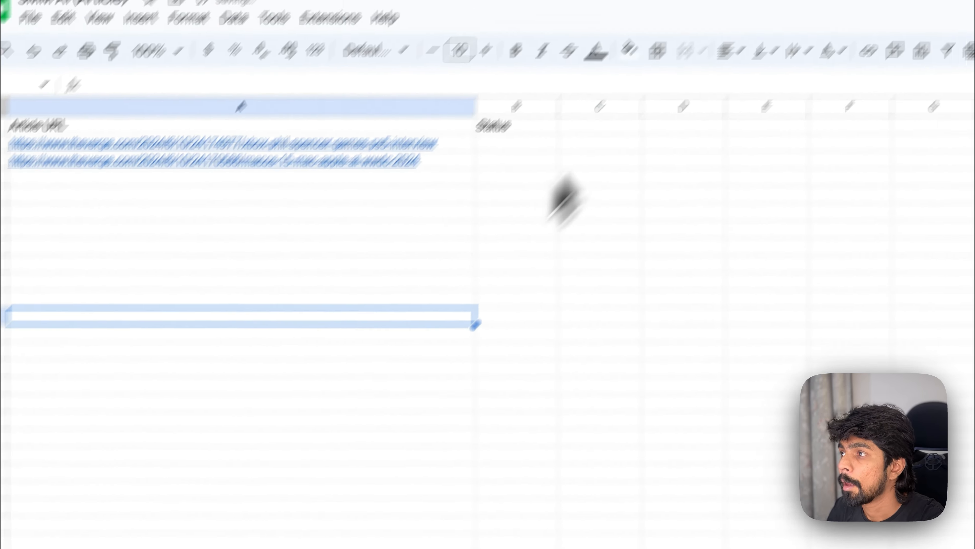
click(545, 86)
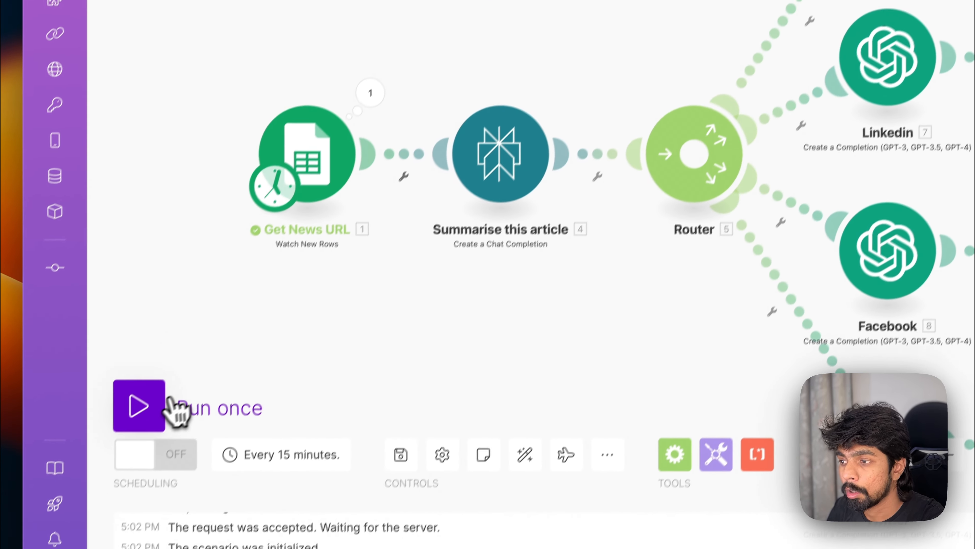
click(165, 405)
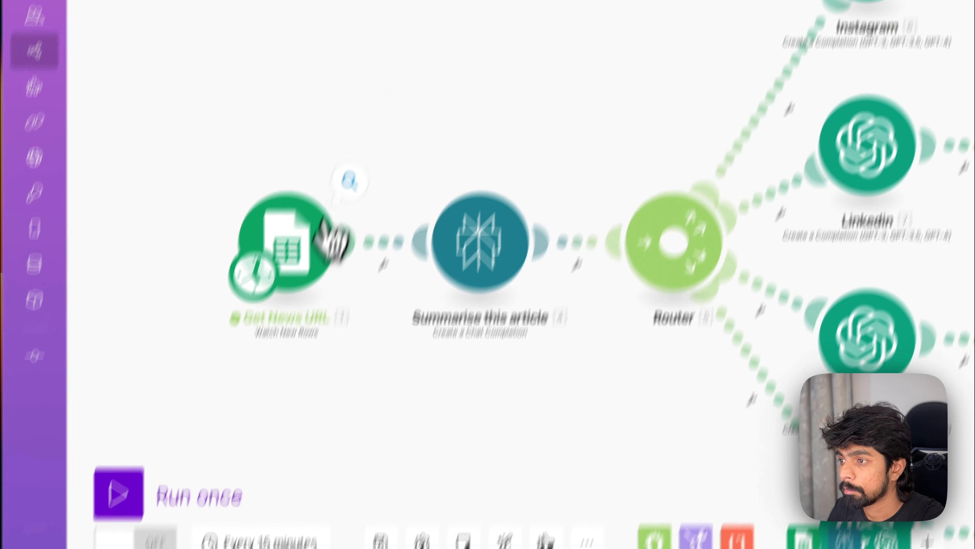
Step: Check the Get News URL trigger's operations and switch to the article sheet
click(384, 69)
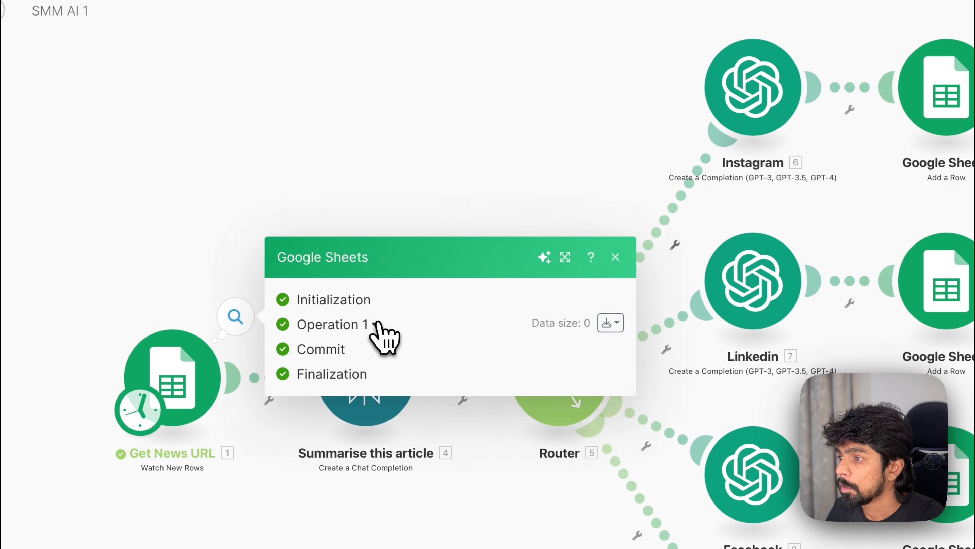
click(609, 259)
click(696, 88)
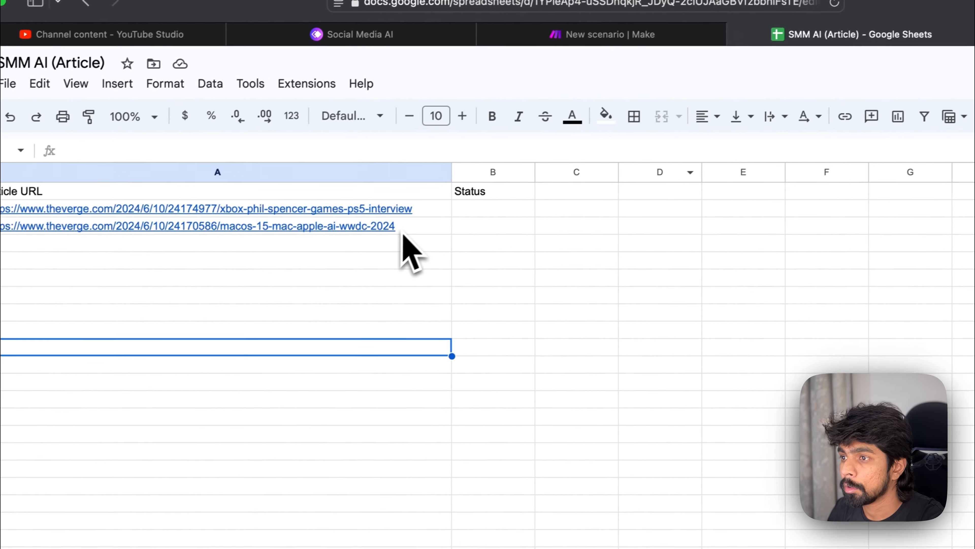
Step: Move the macOS article URL to cell A9 and the Xbox article URL to cell A10
double_click(346, 253)
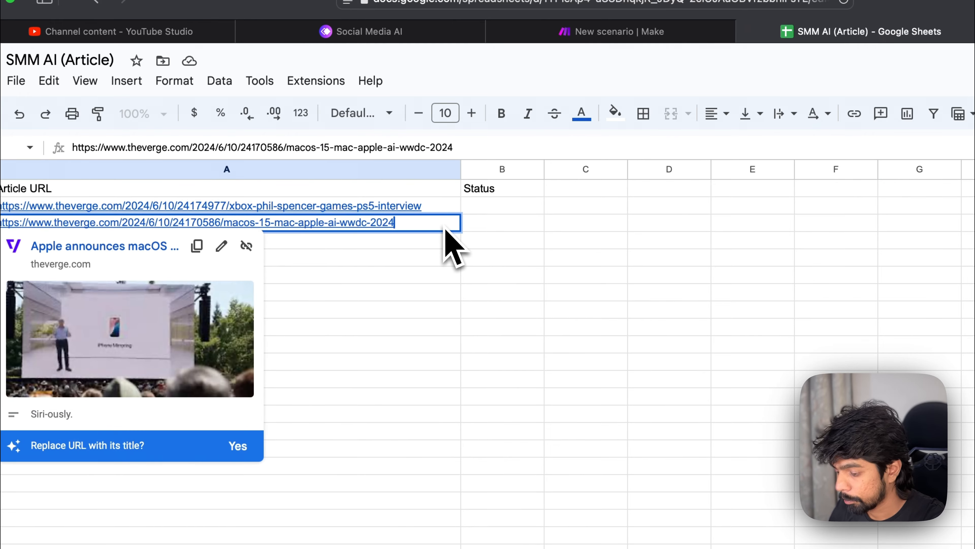
key(Return)
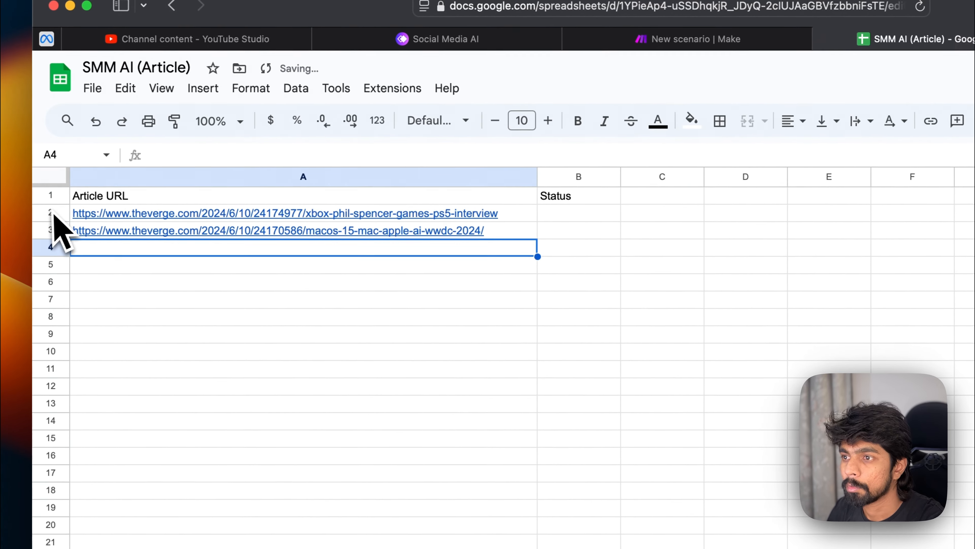
click(54, 213)
click(129, 234)
key(super+x)
click(157, 334)
key(super+v)
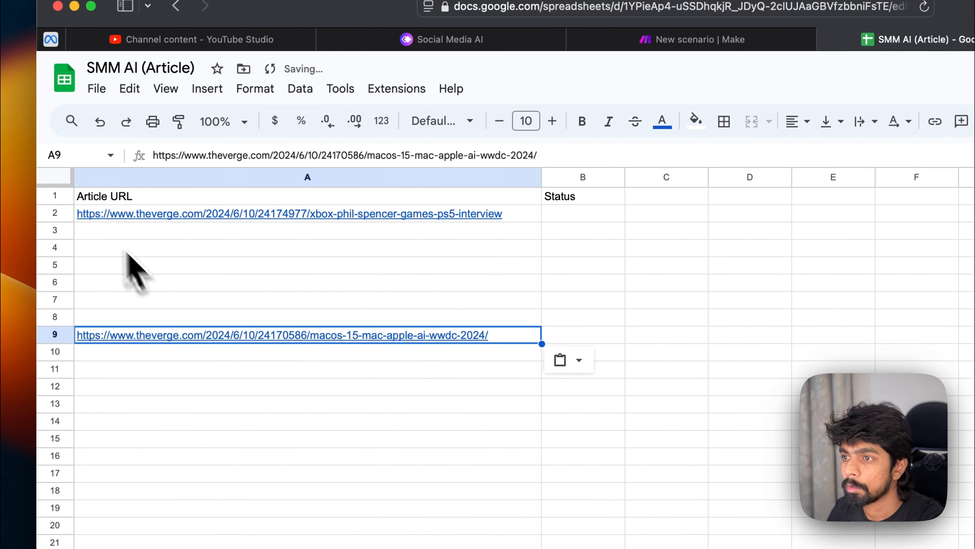
click(115, 215)
click(142, 347)
key(super+v)
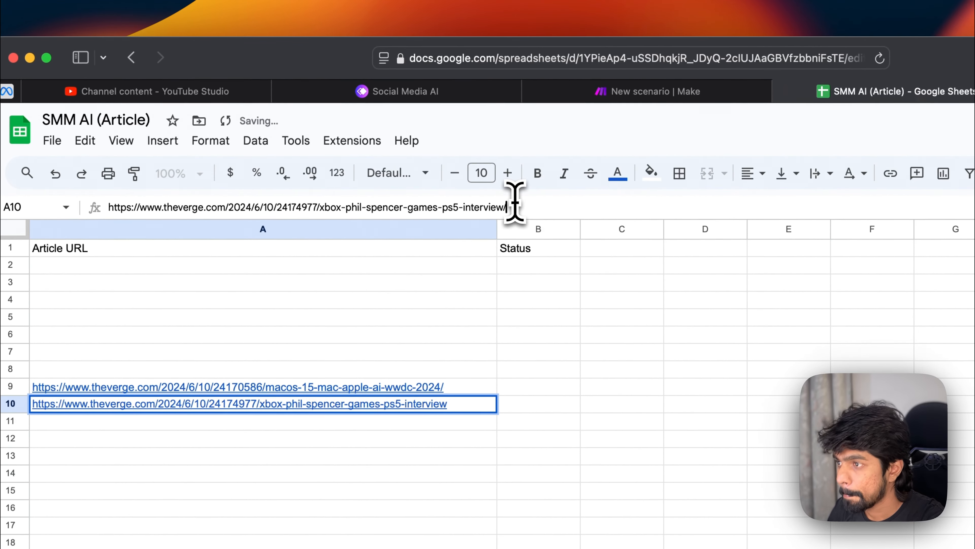
key(Return)
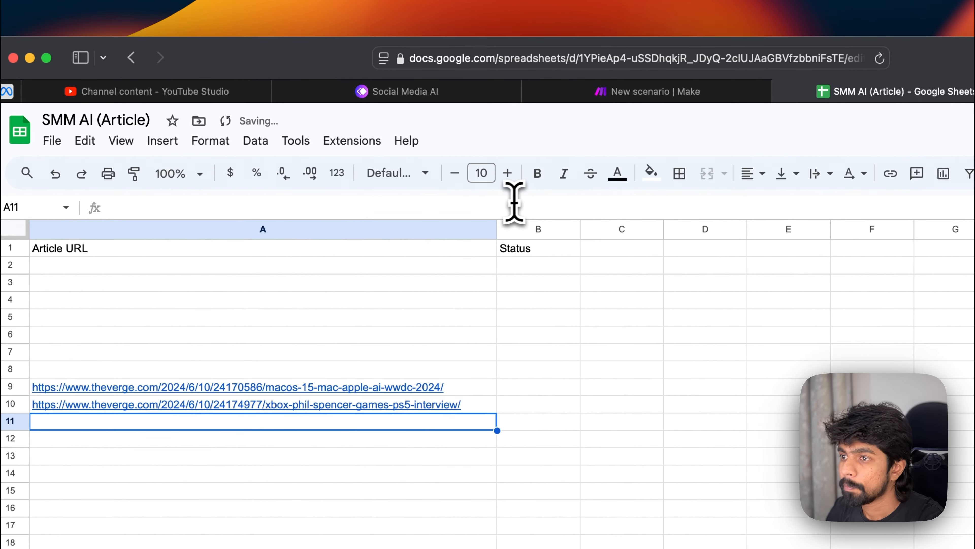
Step: Try deleting the blank rows 2 to 8 above the URLs, then undo the deletion
click(11, 265)
shift+click(11, 369)
right_click(11, 372)
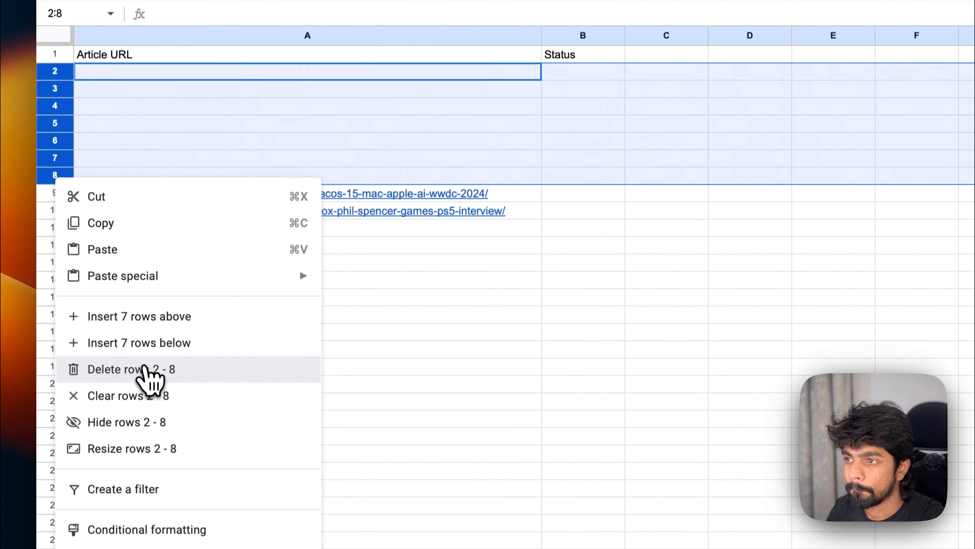
click(145, 467)
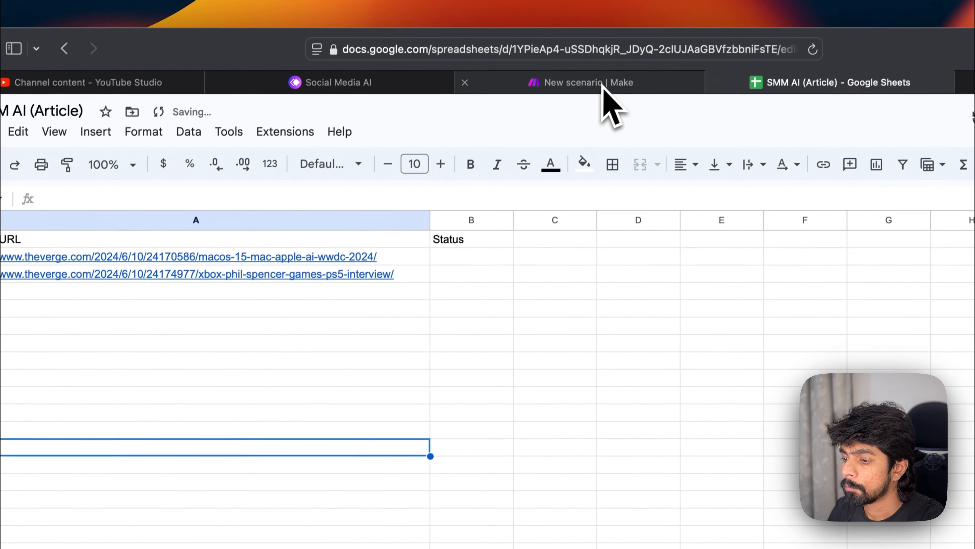
key(super+z)
click(165, 429)
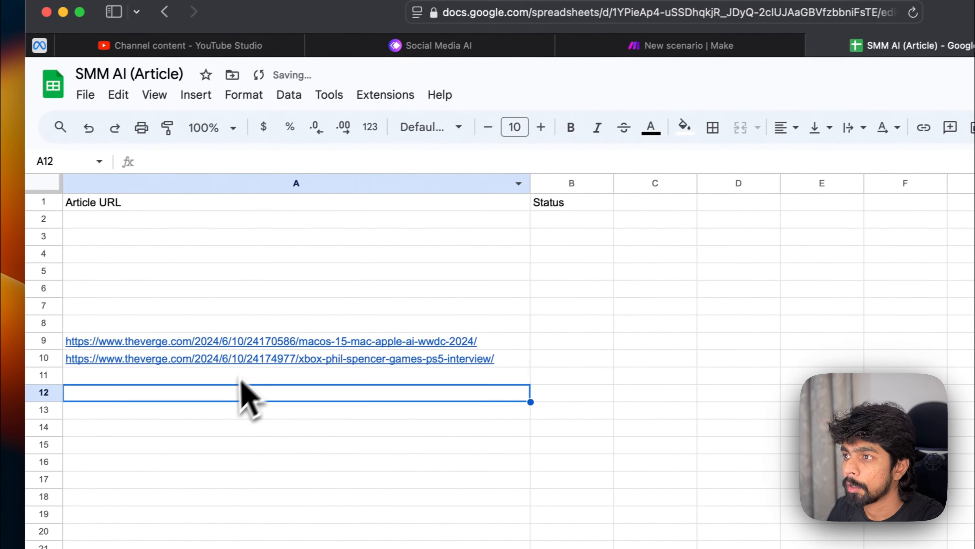
Step: Check the Get News URL trigger's latest operation and return to the article sheet
click(597, 82)
click(130, 425)
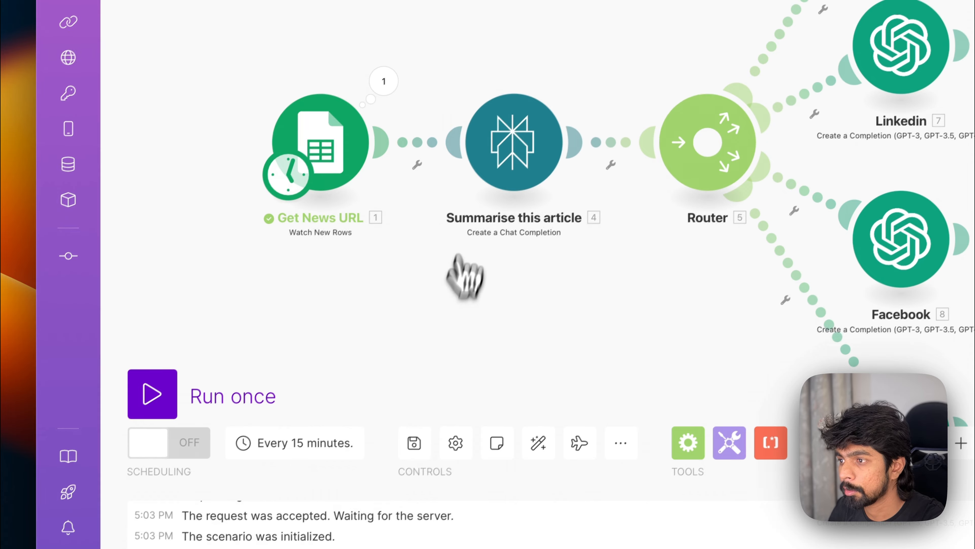
click(384, 81)
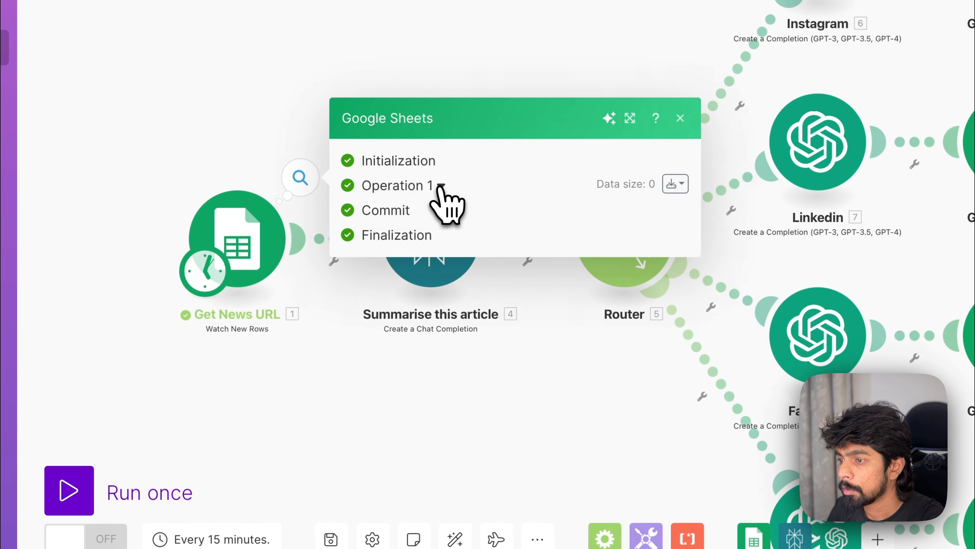
click(395, 346)
click(666, 22)
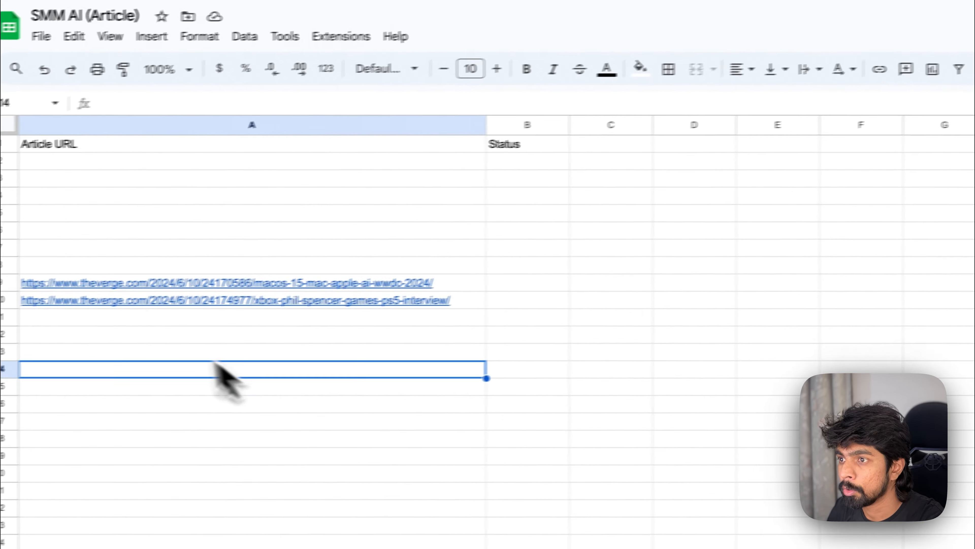
click(181, 324)
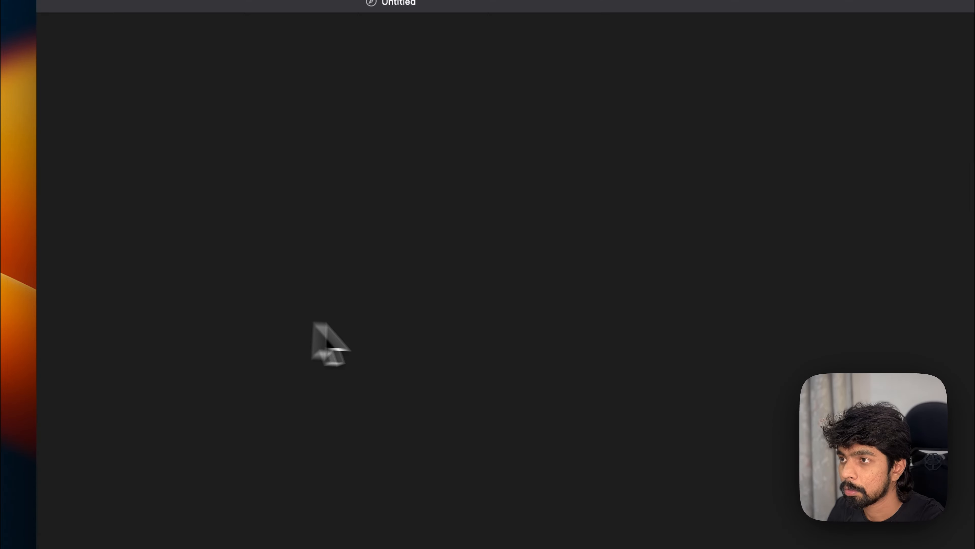
key(super+w)
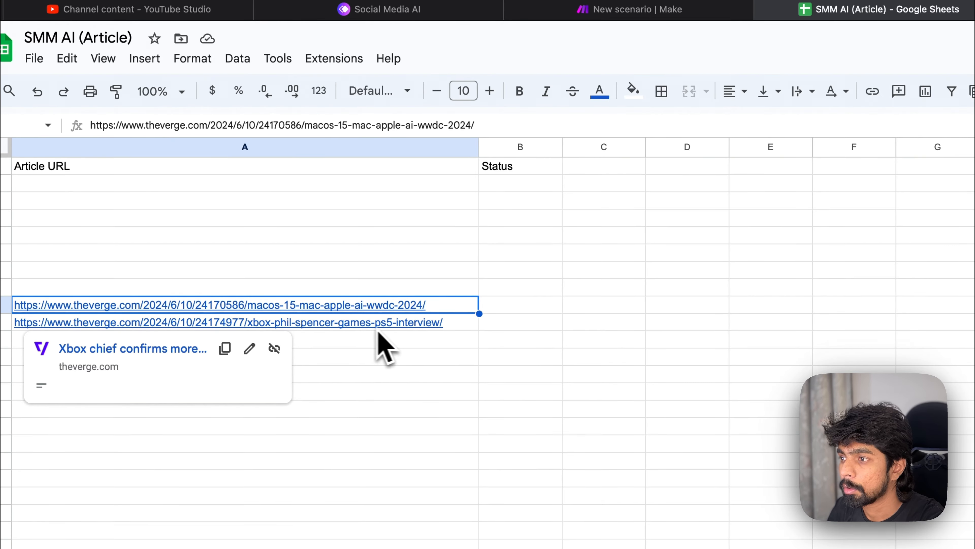
Step: Paste the macOS article URL into cell A2 of the article sheet
key(super+x)
click(345, 188)
key(super+v)
click(420, 342)
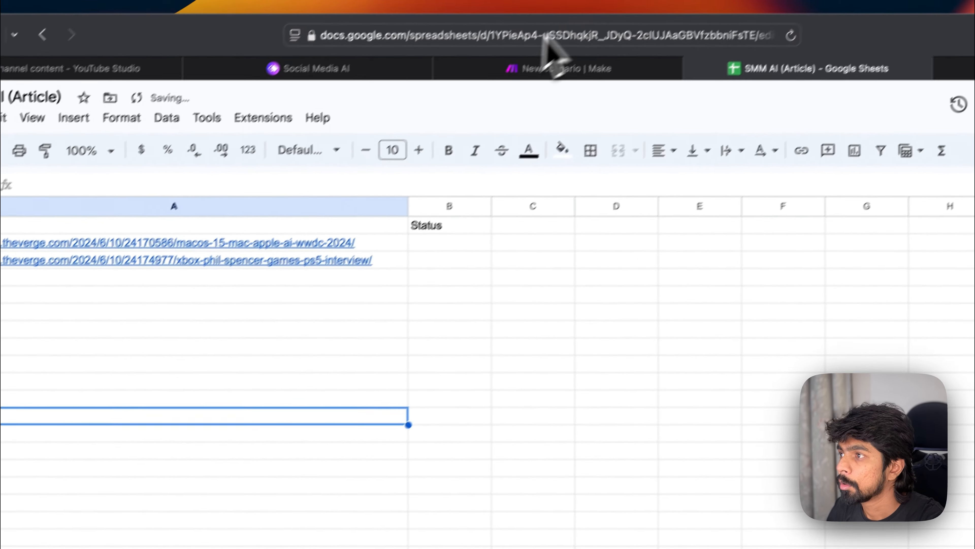
Step: Check the Get News URL trigger's operation again and return to the article sheet
click(622, 8)
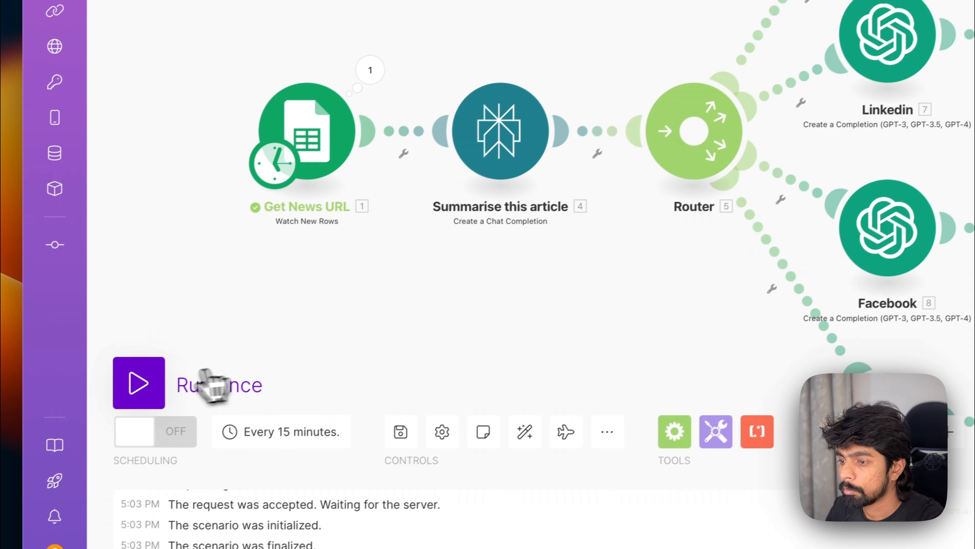
click(207, 375)
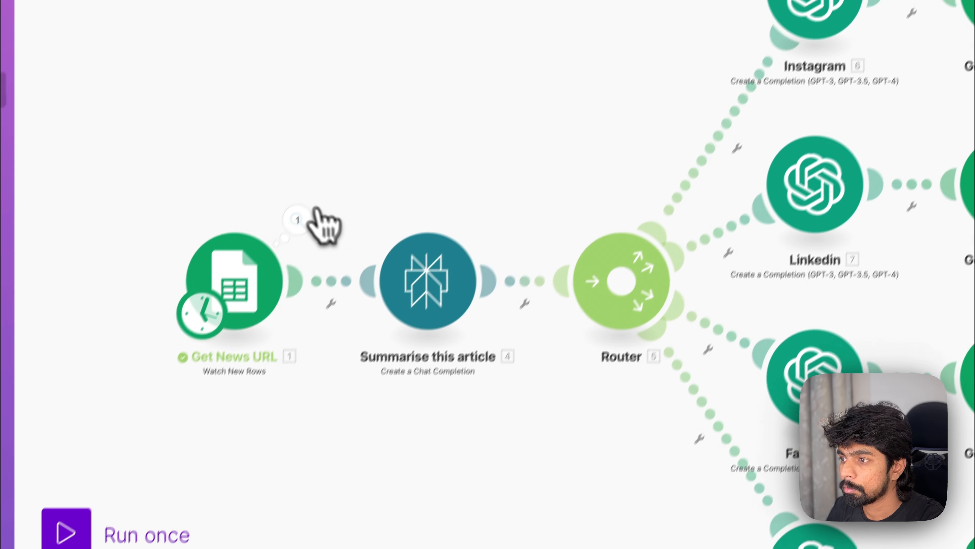
click(384, 68)
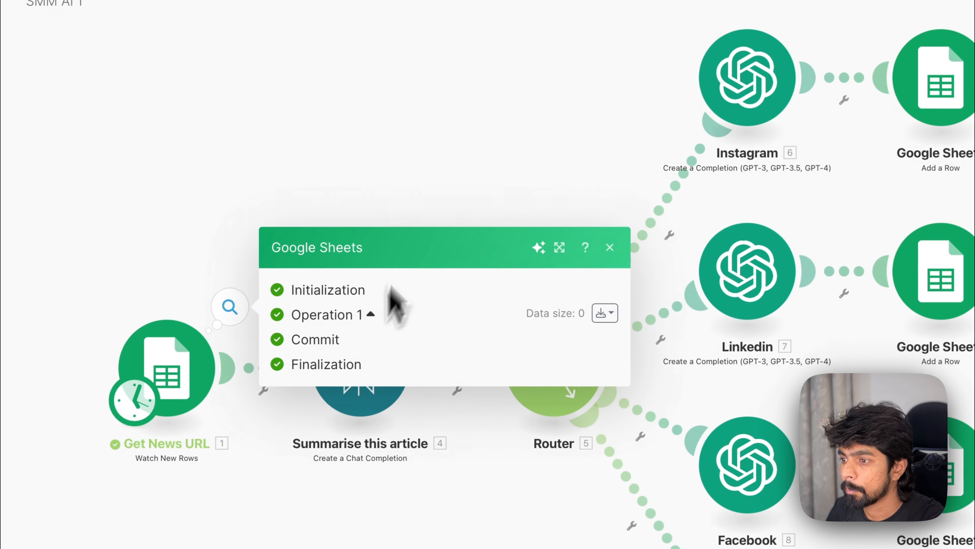
click(446, 181)
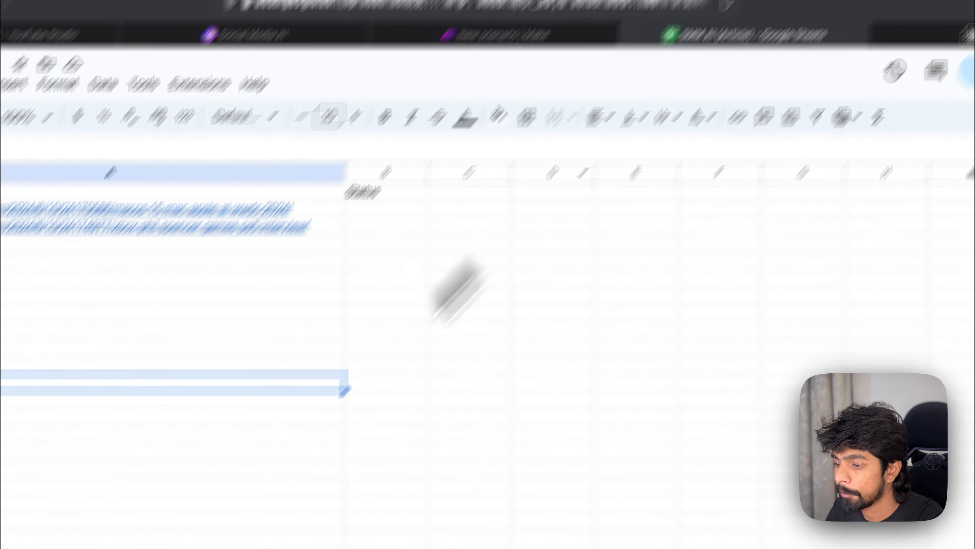
Step: Copy the article URLs into the empty rows 4 to 8 so column A holds URLs through row 10
click(91, 365)
click(6, 228)
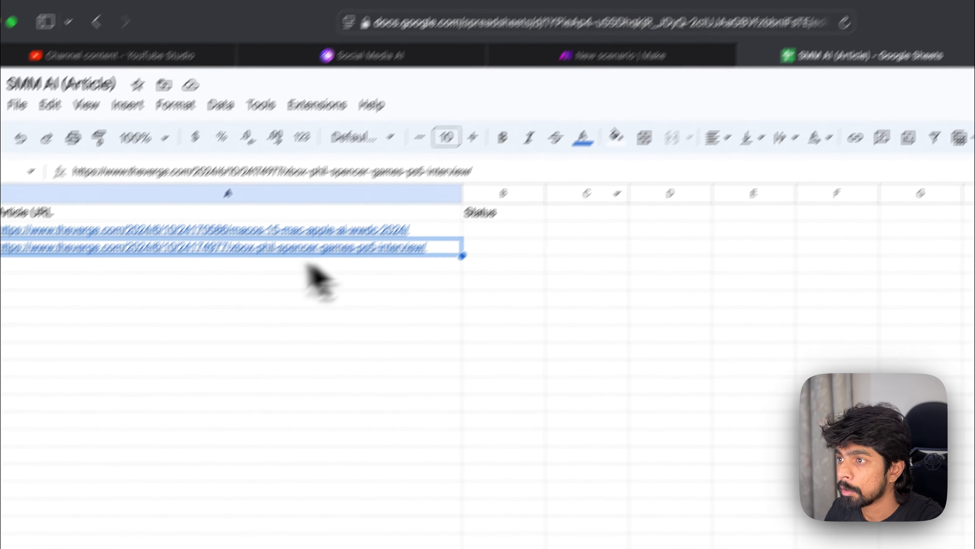
shift+click(242, 250)
key(ctrl+c)
click(174, 366)
key(ctrl+v)
click(150, 296)
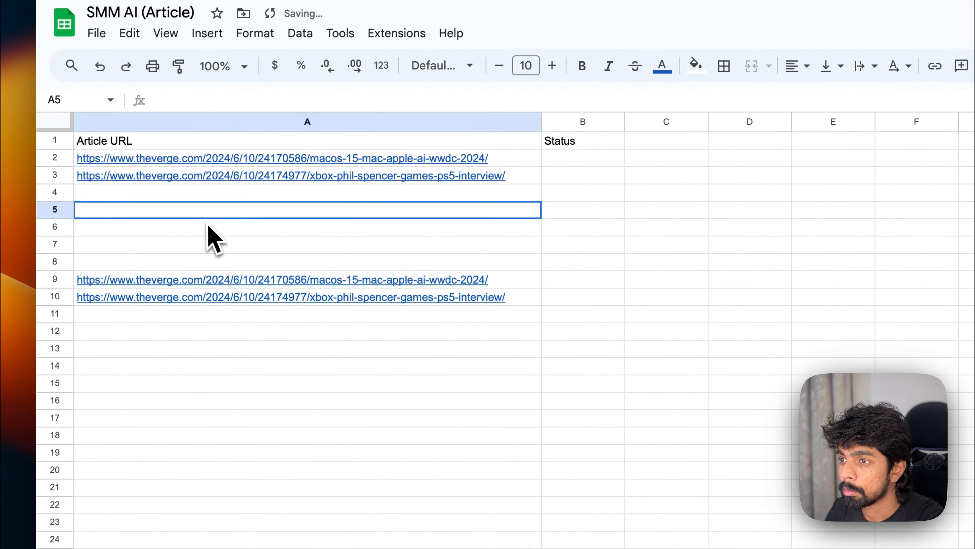
key(ctrl+v)
click(209, 194)
key(ctrl+v)
click(209, 246)
key(ctrl+v)
Step: Run the scenario once and inspect the Get News URL trigger's output bundle
click(250, 398)
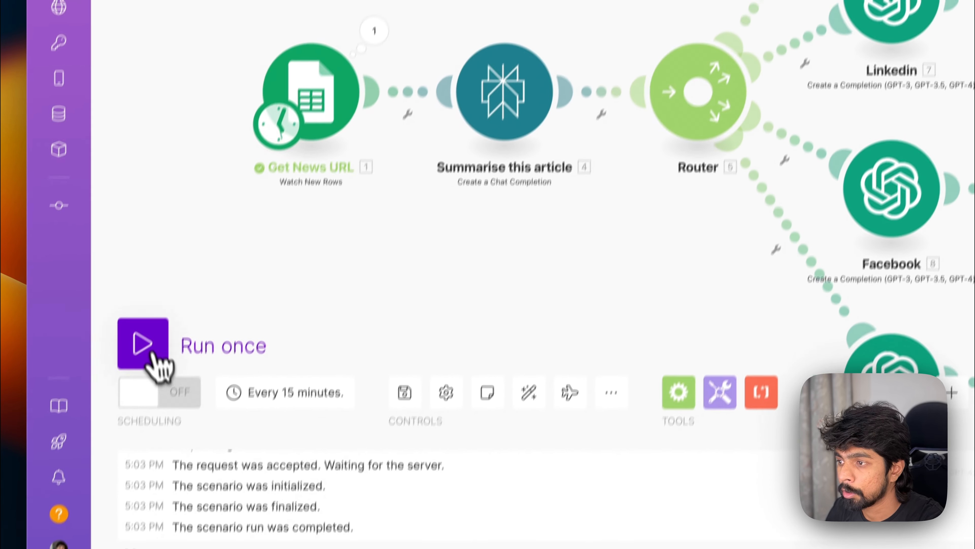
click(141, 344)
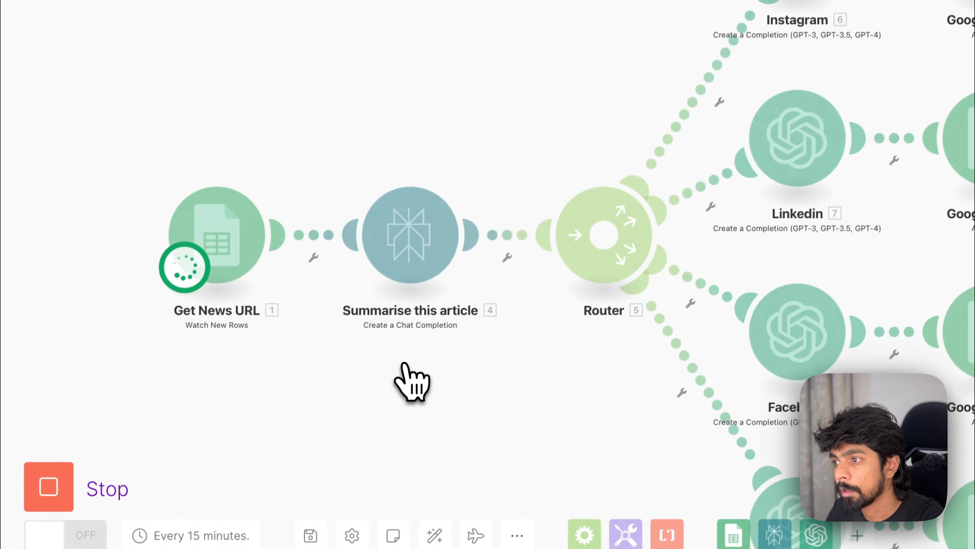
click(279, 177)
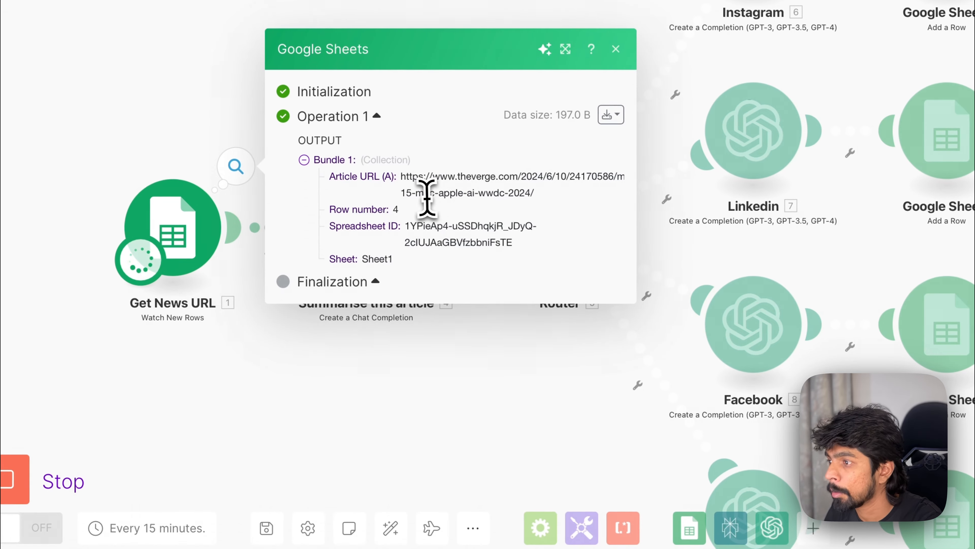
drag(495, 208, 562, 211)
click(468, 381)
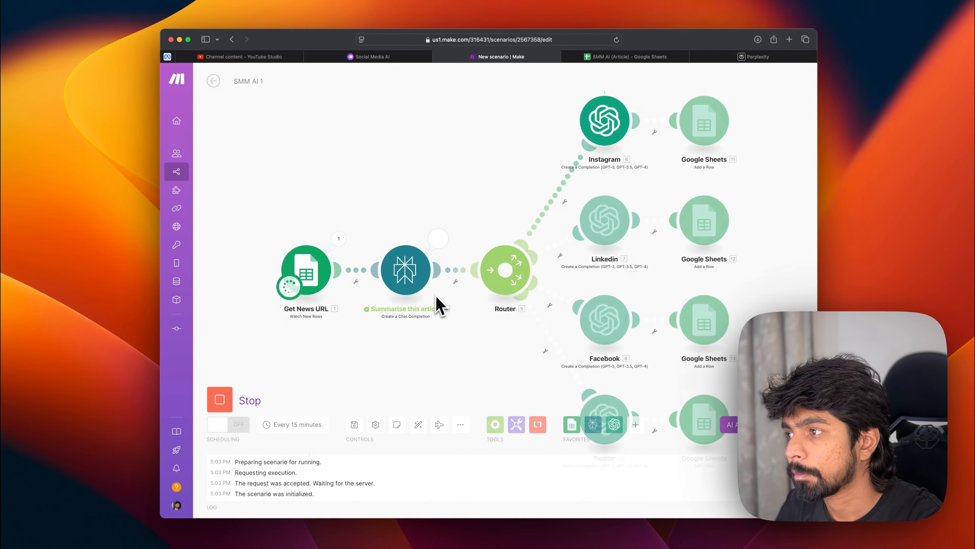
Step: Examine the Instagram module's output, expanding the message content of its first choice
scroll(498, 208, down, 3)
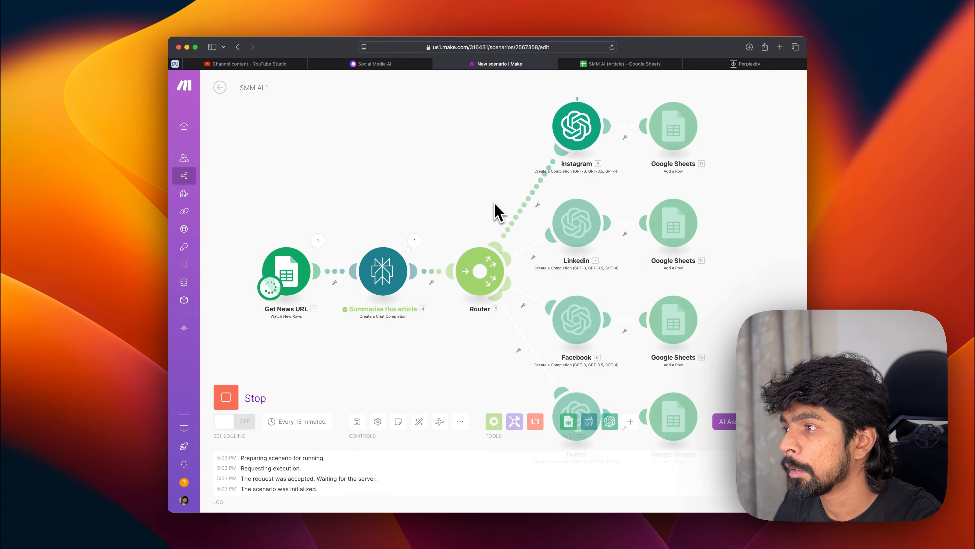
scroll(557, 144, right, 2)
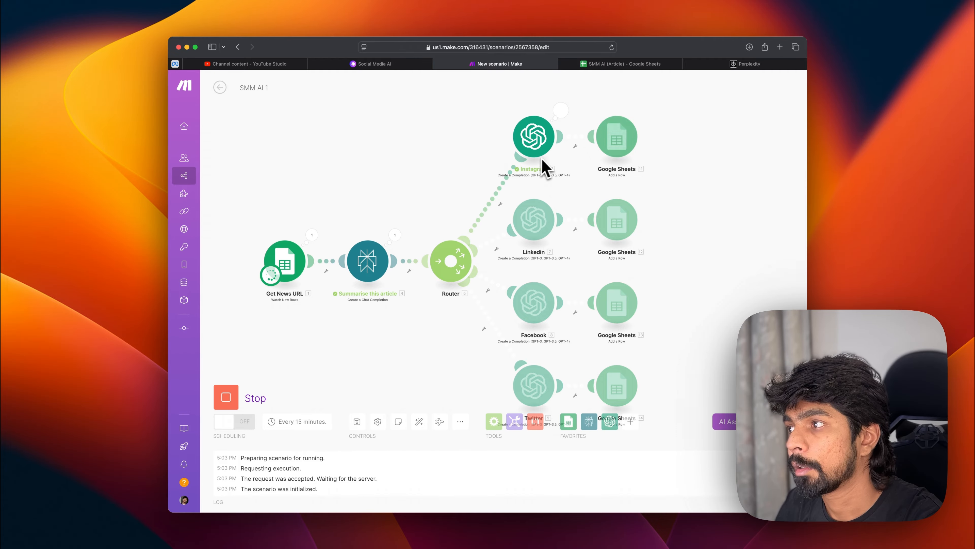
click(561, 110)
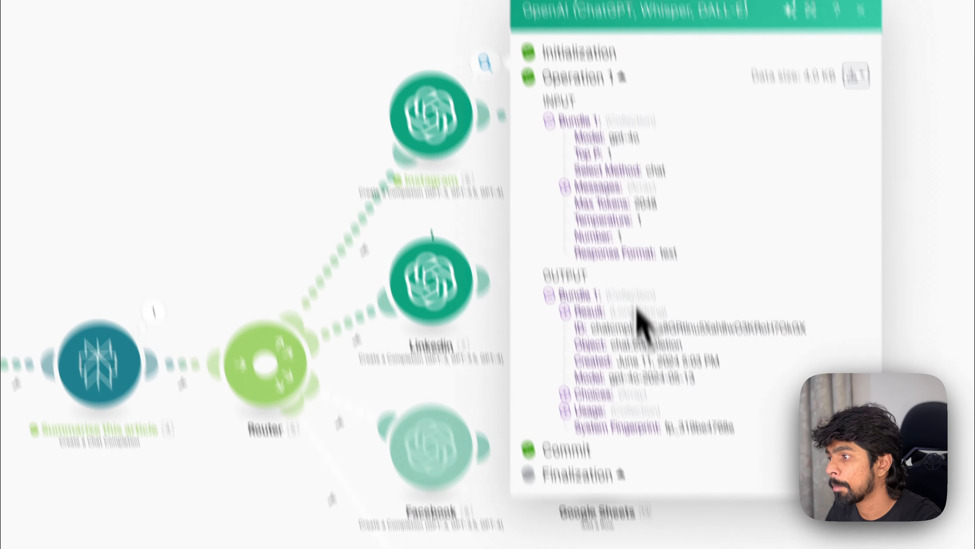
click(566, 393)
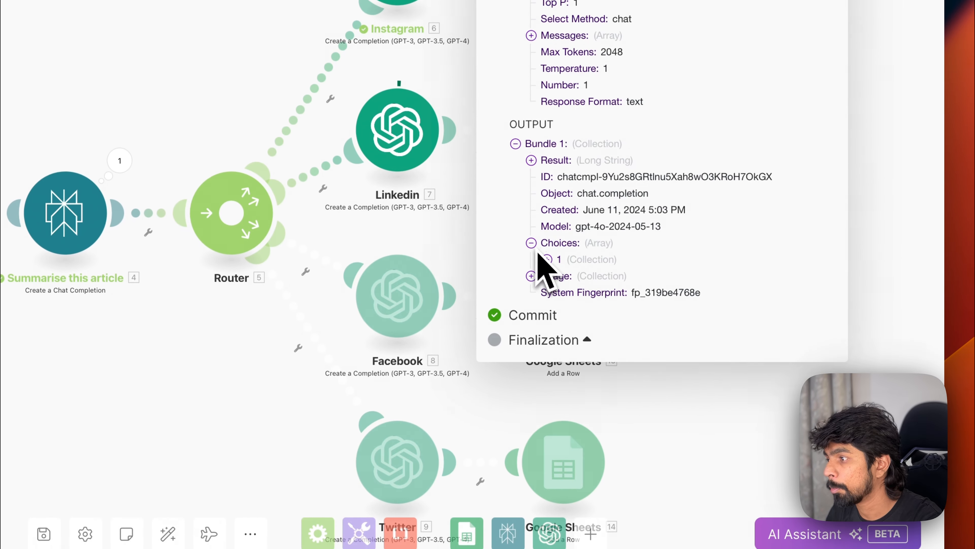
click(546, 260)
click(563, 293)
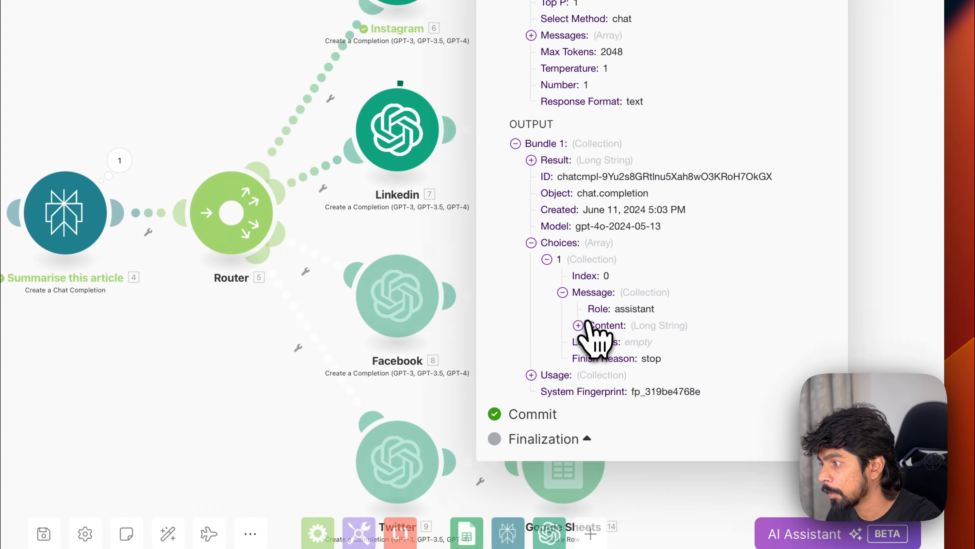
click(578, 325)
scroll(624, 364, down, 5)
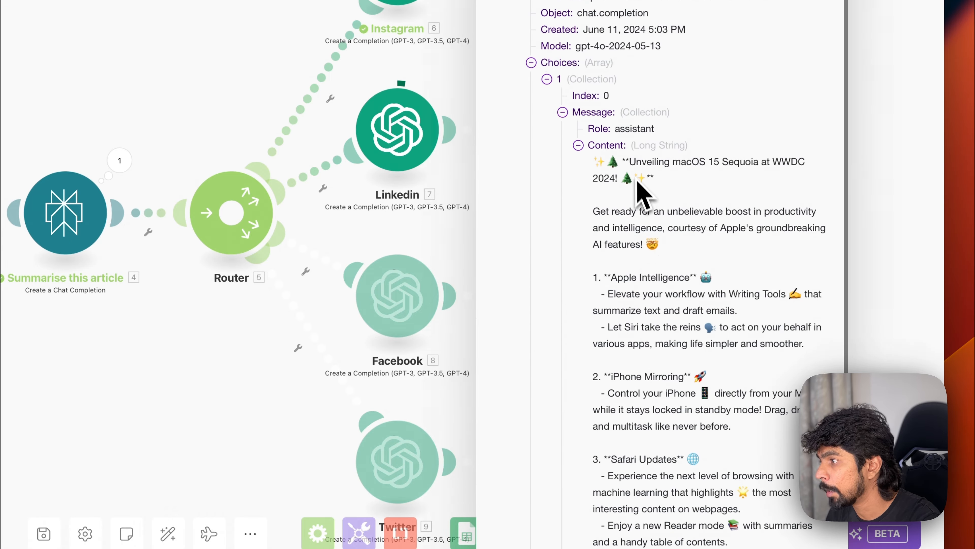
drag(637, 180, 710, 436)
scroll(692, 411, down, 5)
drag(691, 269, 735, 464)
scroll(688, 312, down, 7)
click(252, 302)
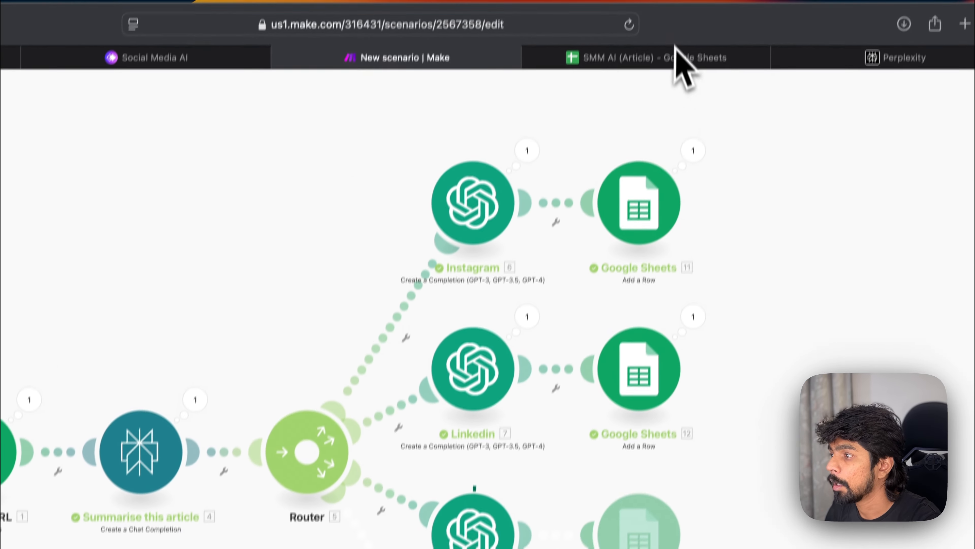
Step: Open the Processed Posts sheet to review the generated captions
click(658, 59)
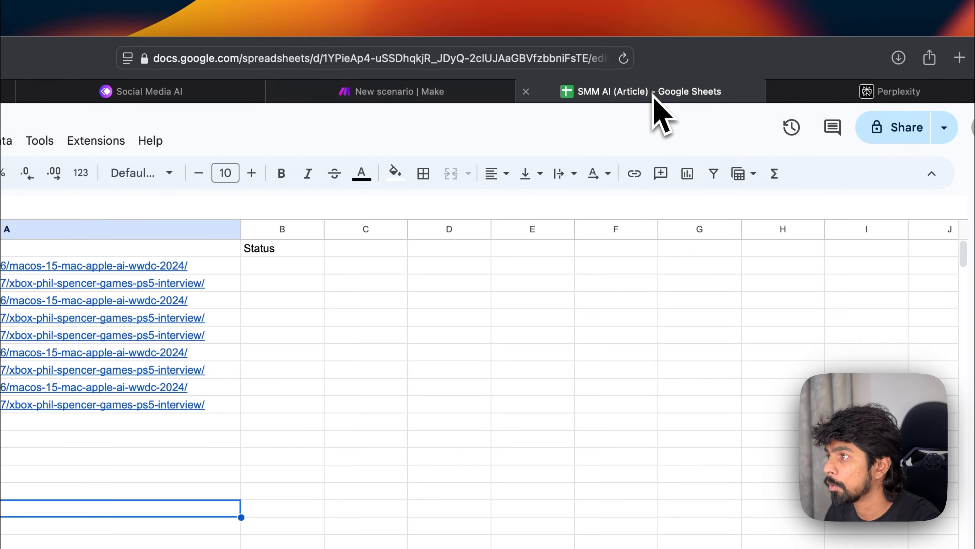
click(257, 511)
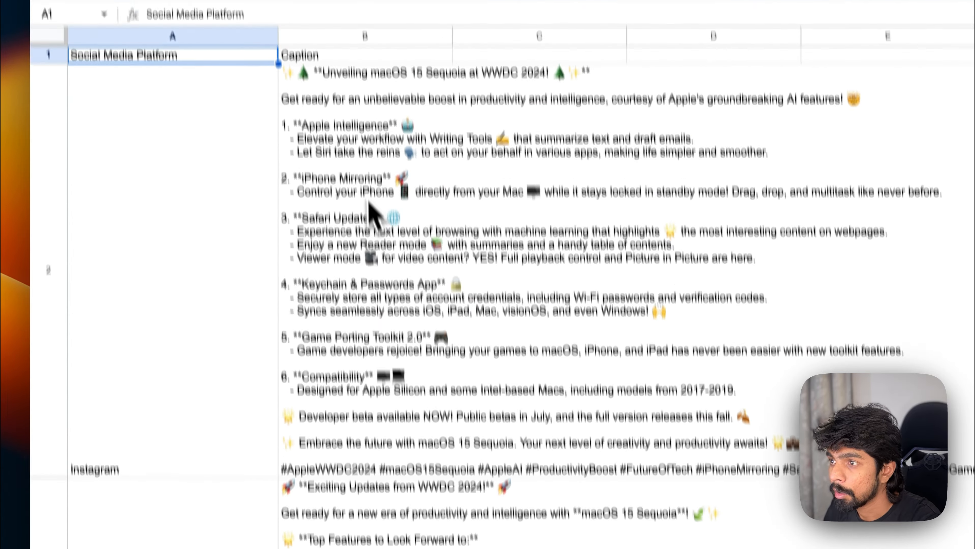
click(367, 194)
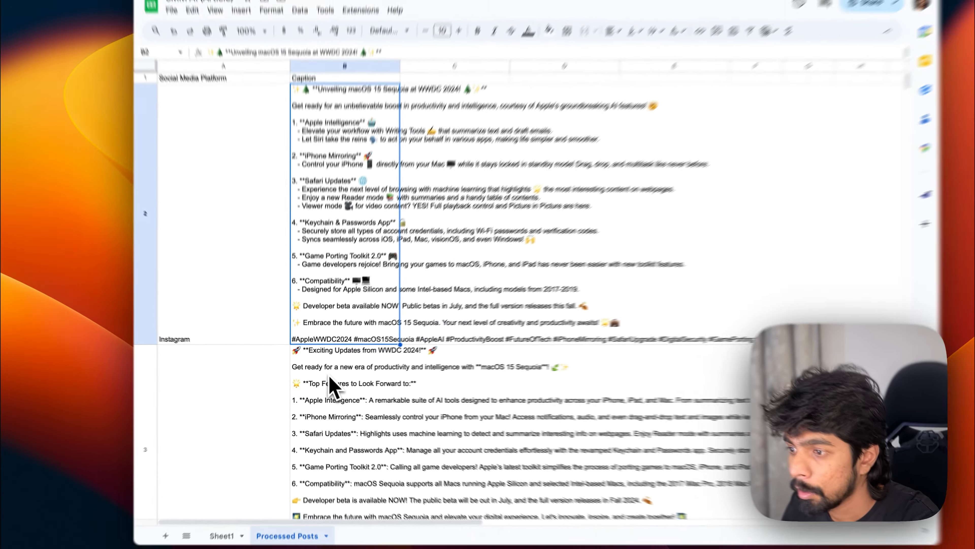
Step: Browse the remaining Processed Posts rows to review the LinkedIn, Facebook and Twitter captions
click(331, 384)
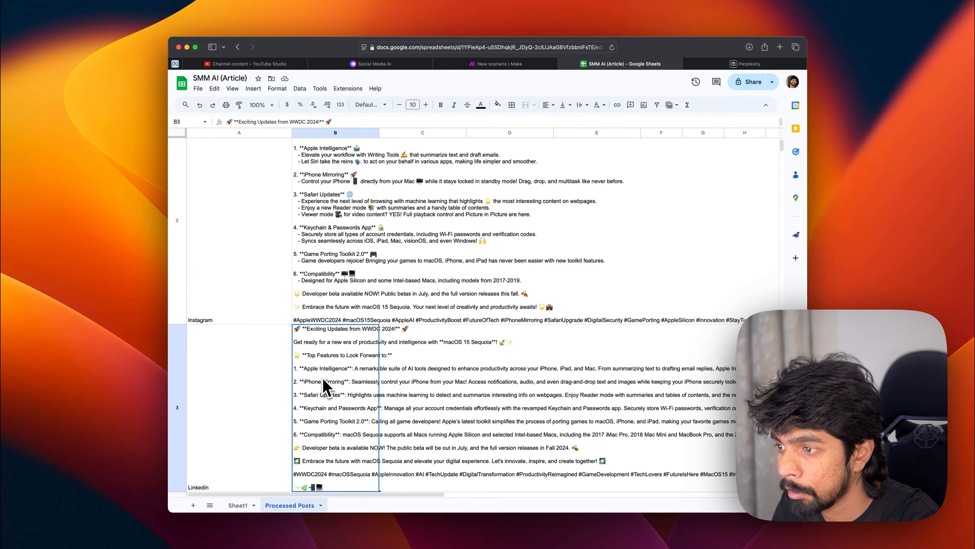
key(Down)
key(Down)
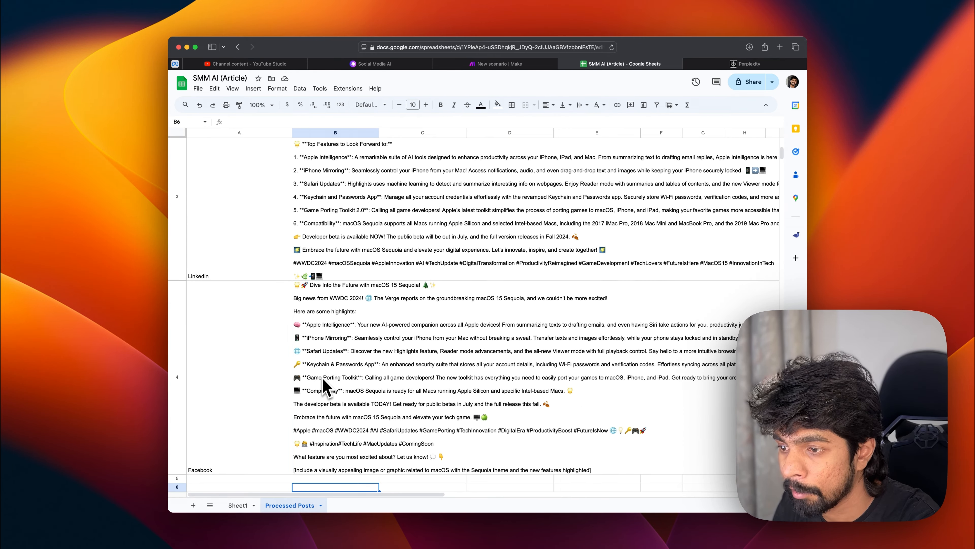
key(Down)
key(Down)
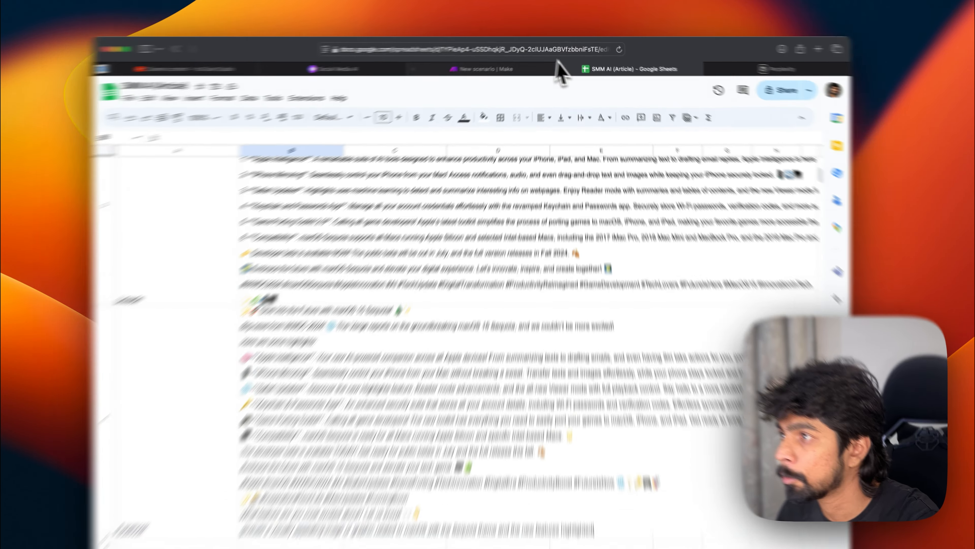
click(499, 63)
click(625, 64)
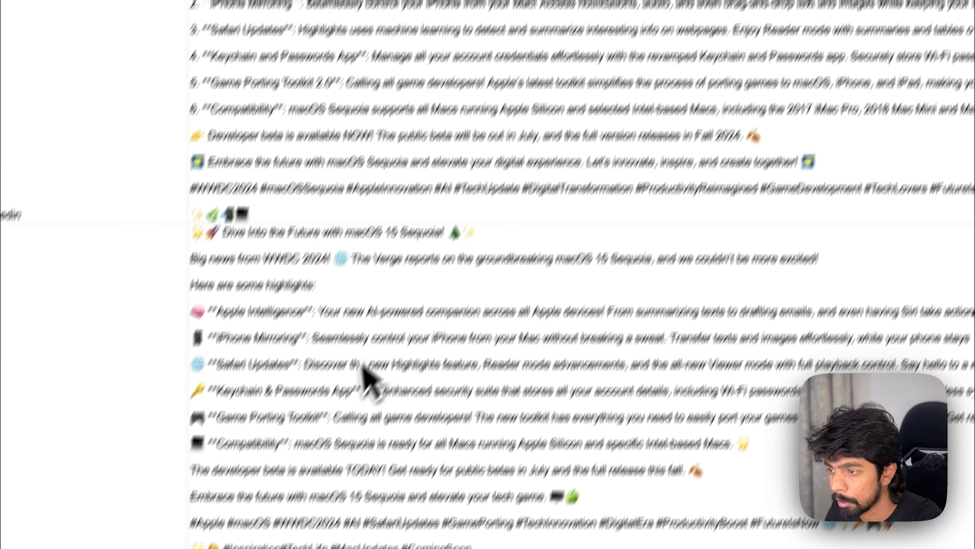
click(362, 365)
key(Down)
key(Down)
key(Up)
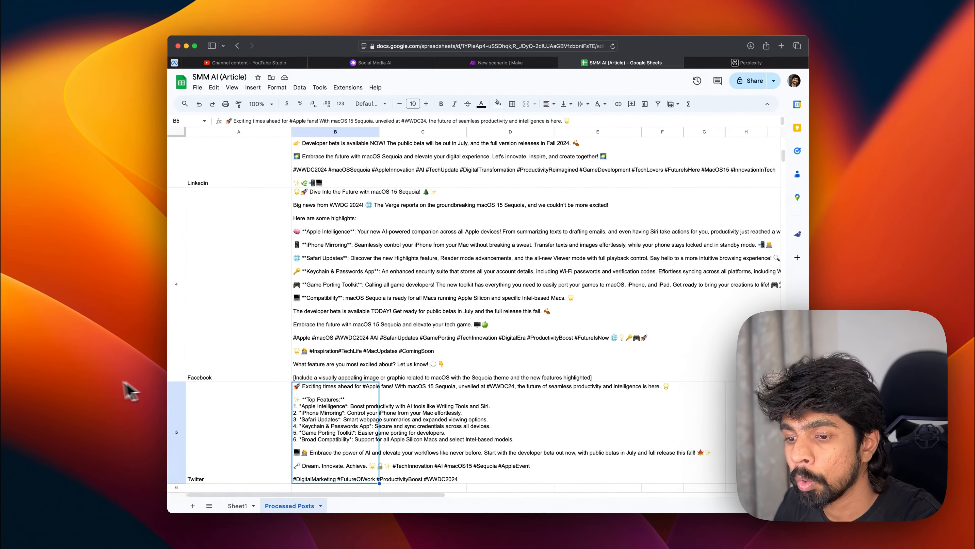
scroll(374, 365, up, 5)
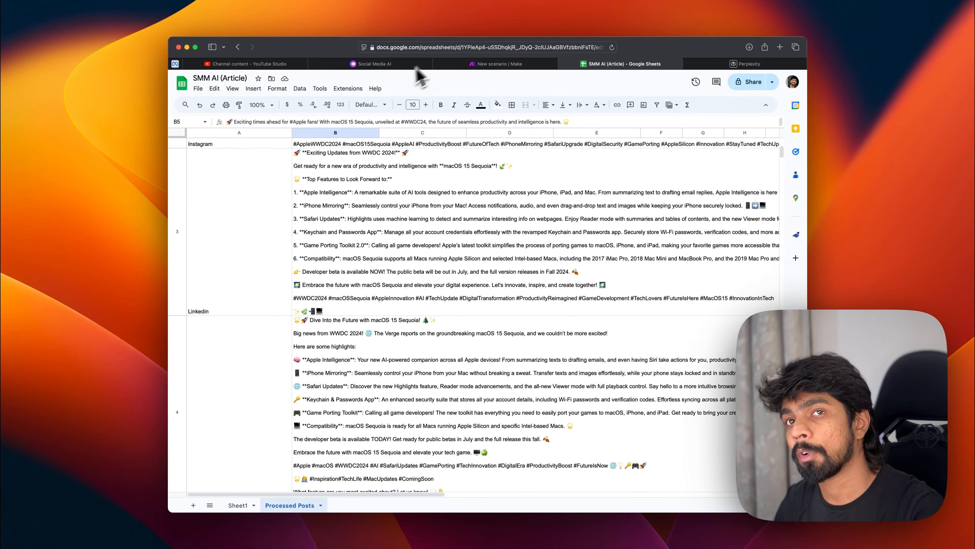
click(497, 64)
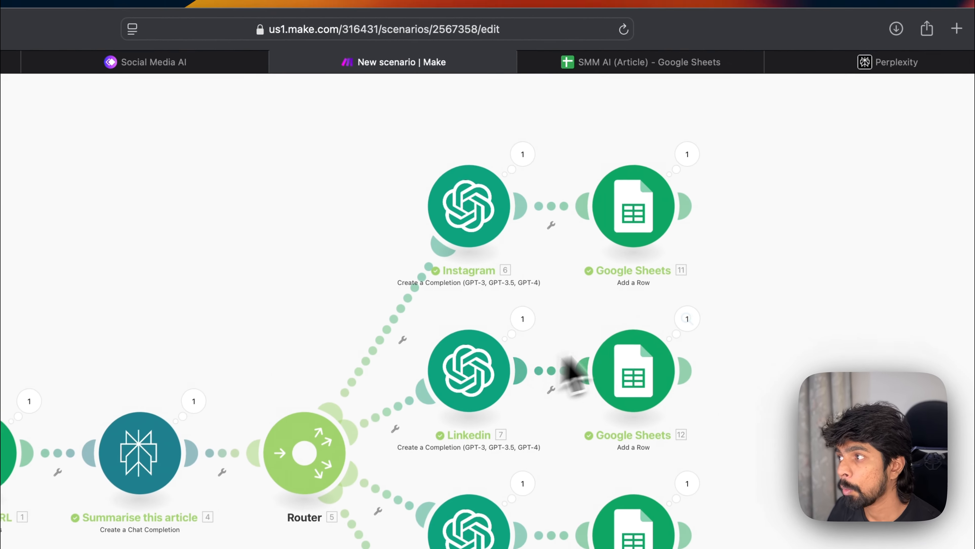
scroll(762, 290, right, 2)
click(616, 200)
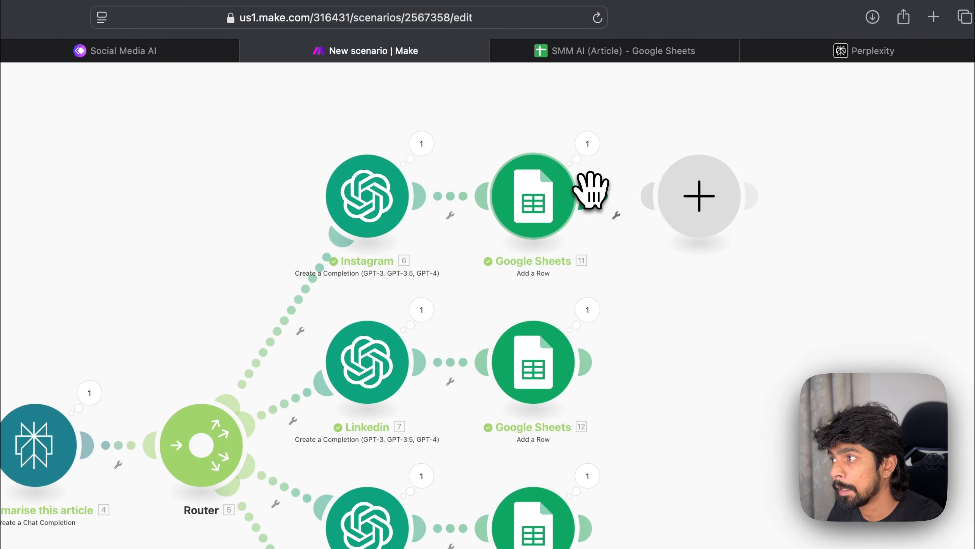
click(682, 213)
text(instagram)
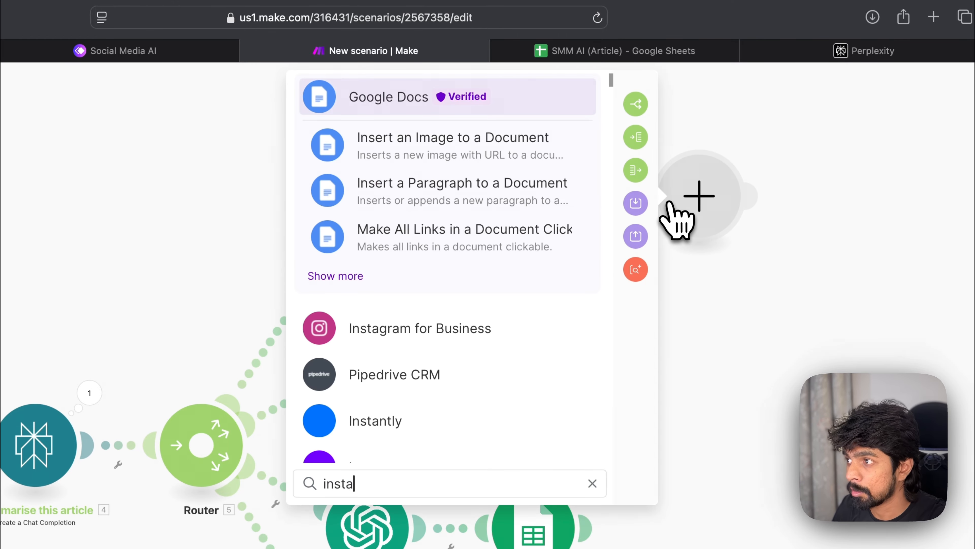
click(420, 327)
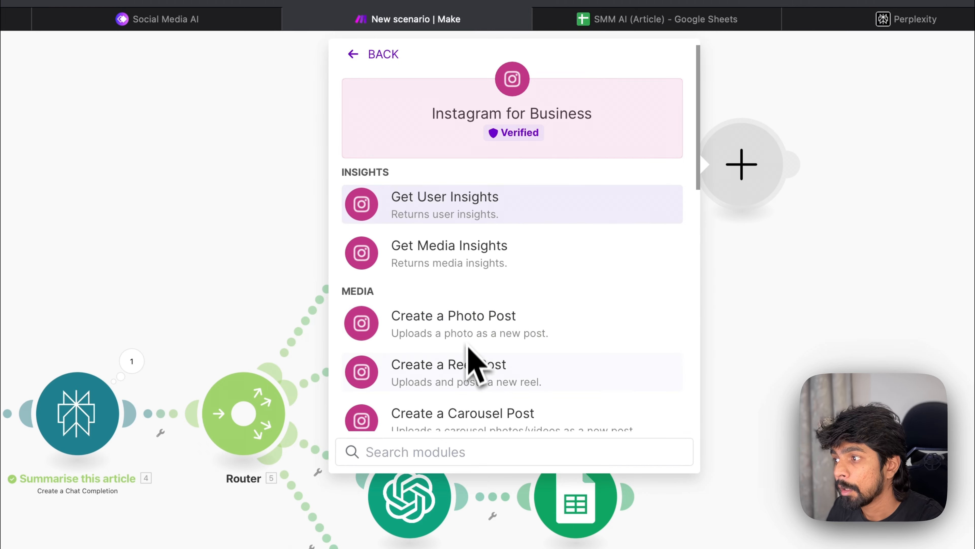
scroll(468, 345, down, 3)
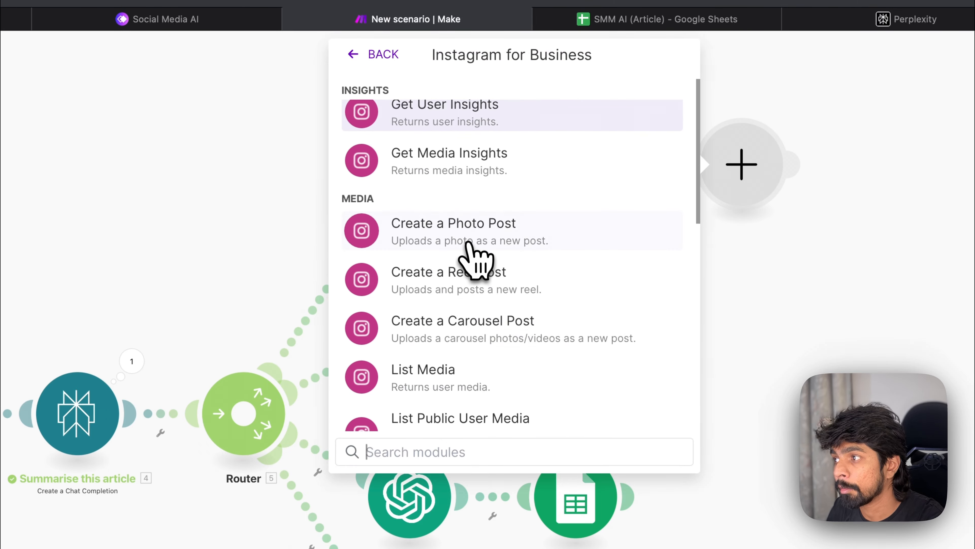
click(510, 242)
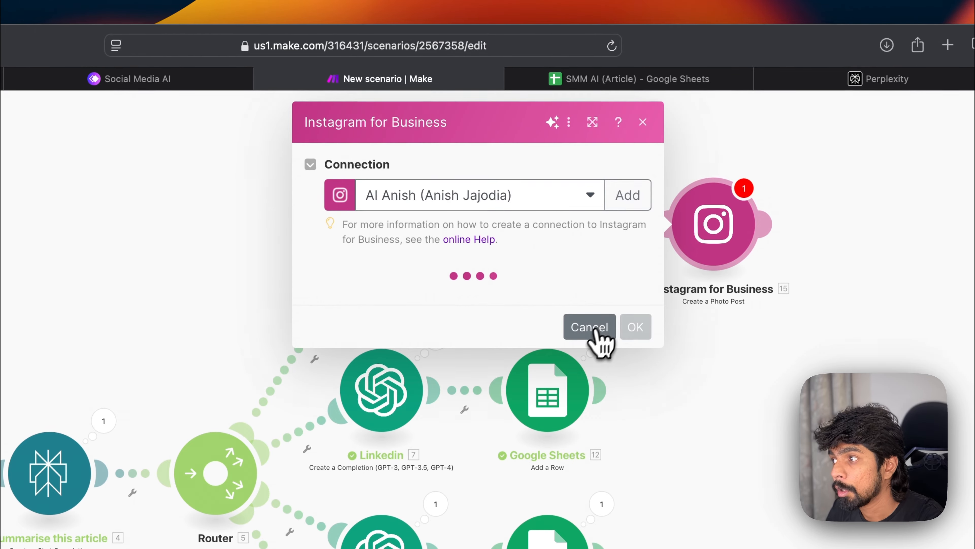
click(595, 322)
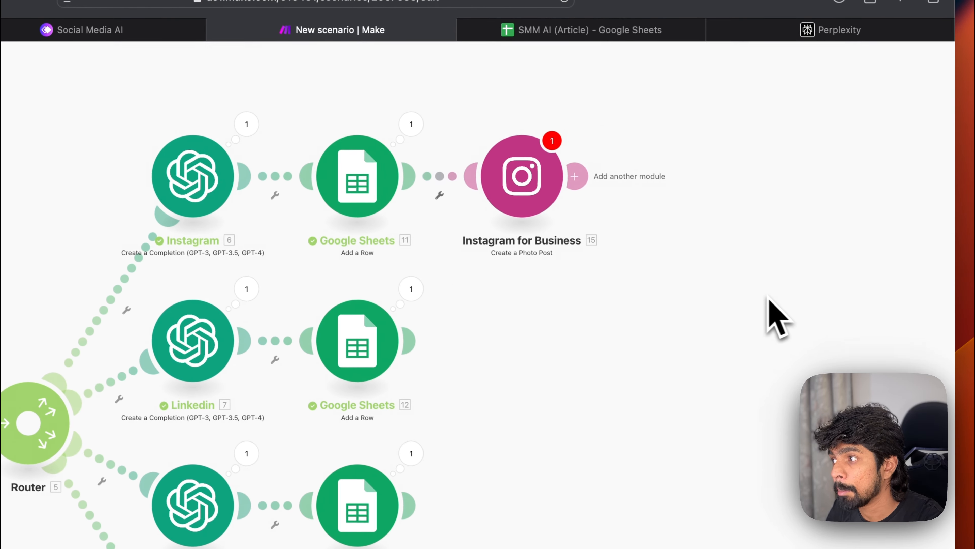
right_click(534, 192)
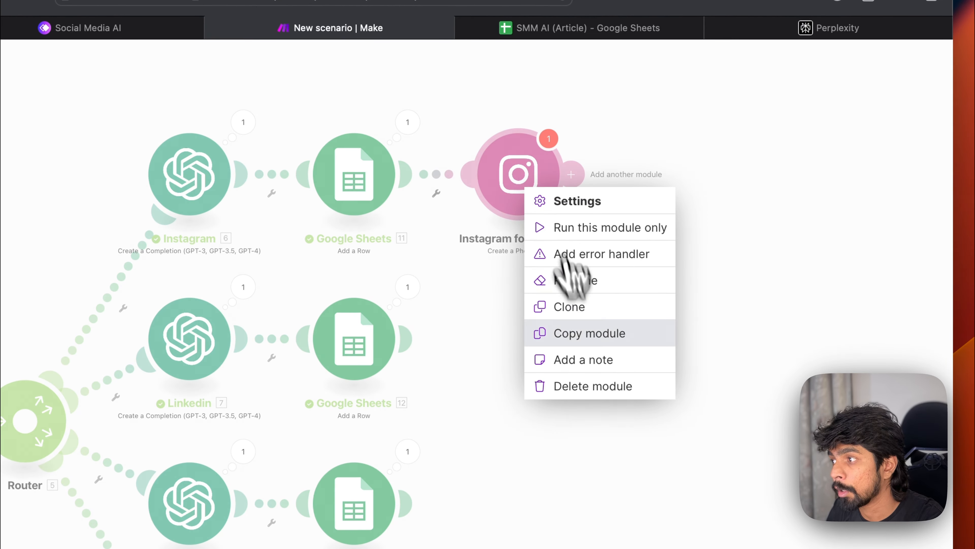
click(593, 385)
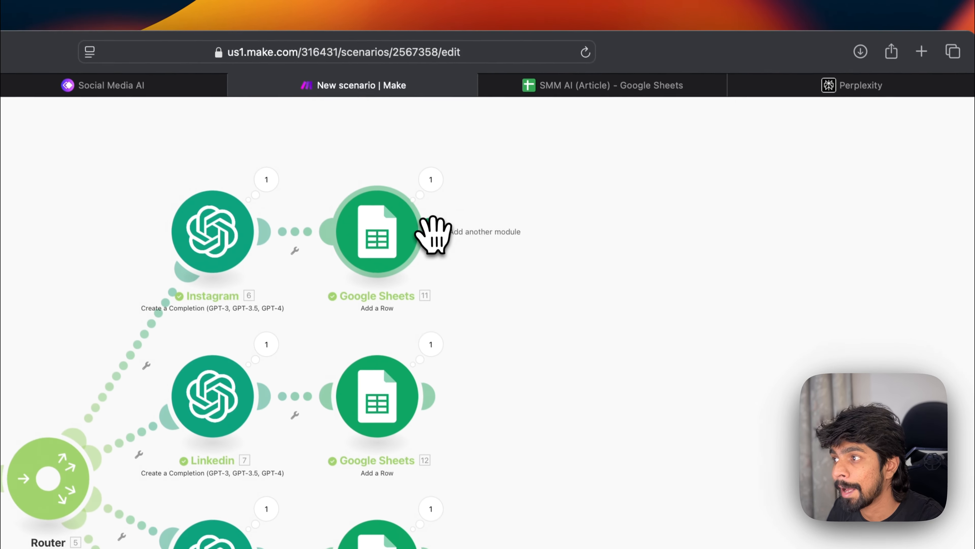
Step: Add an OpenAI Generate an Image module after the Instagram branch's Google Sheets module and set its model to Dall-E 3
click(409, 174)
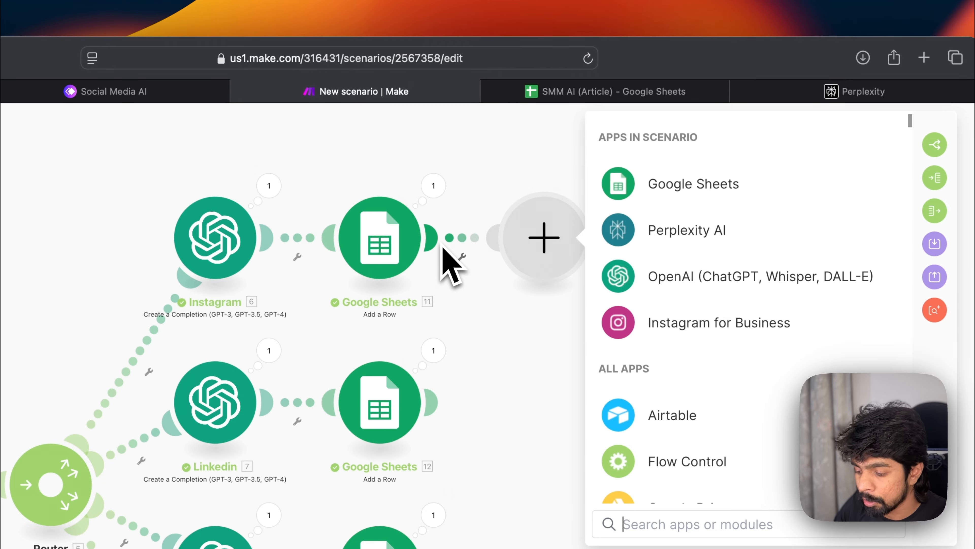
click(652, 284)
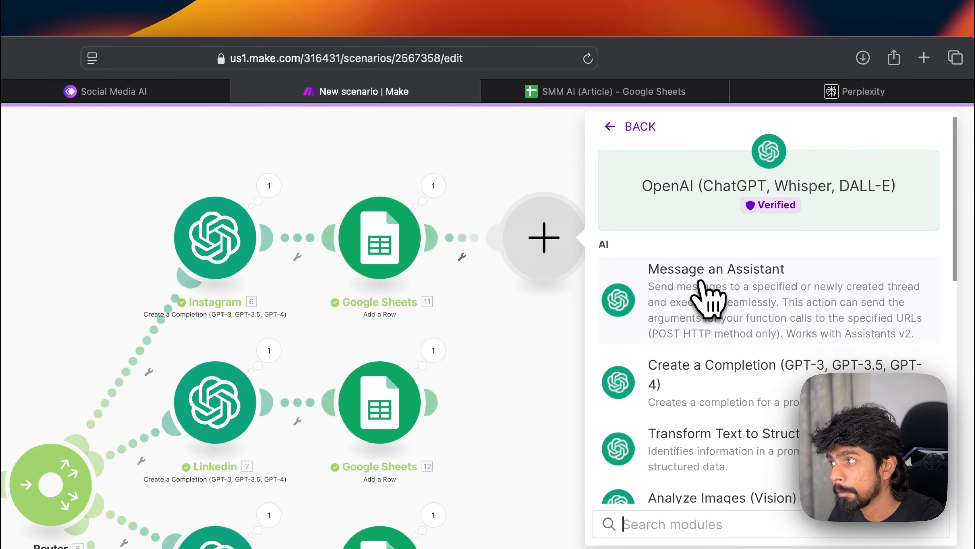
scroll(707, 380, down, 5)
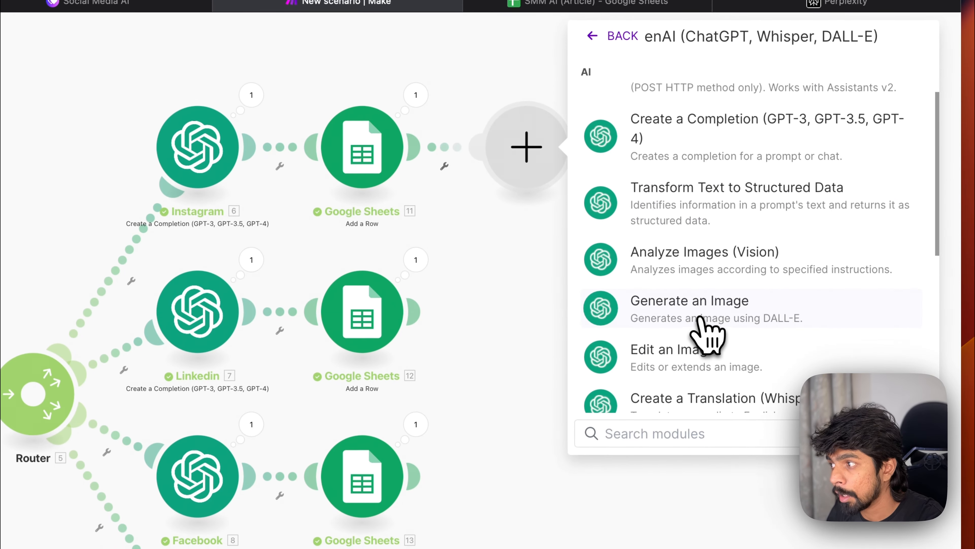
click(708, 327)
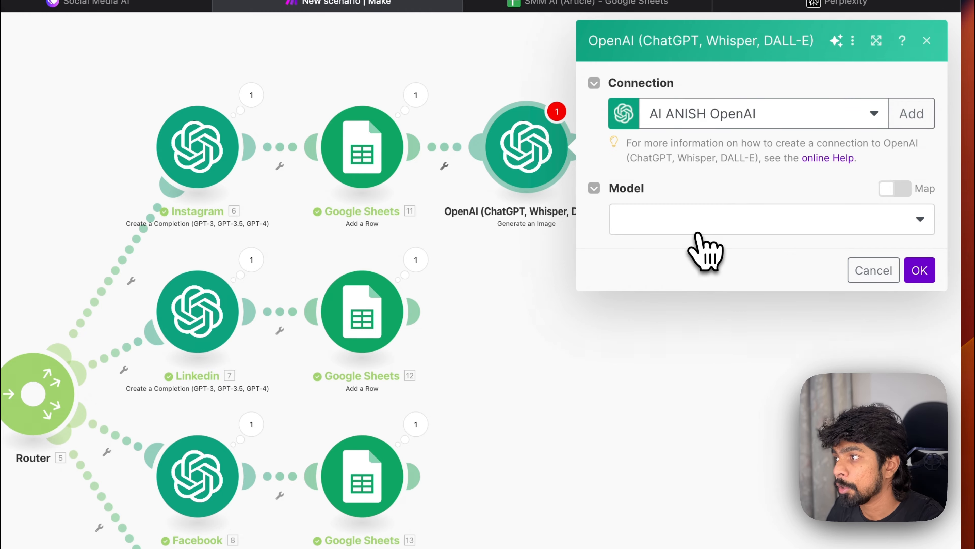
click(689, 225)
click(679, 250)
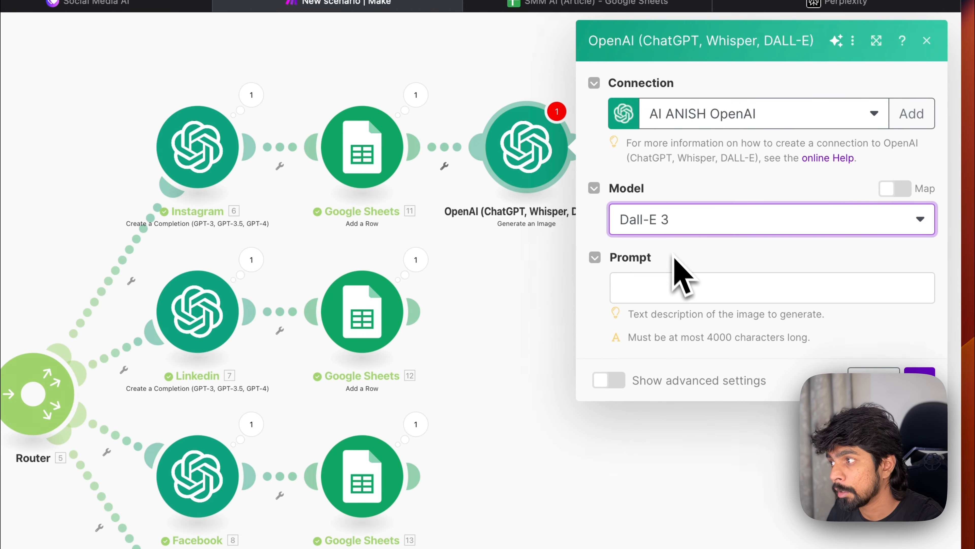
click(660, 284)
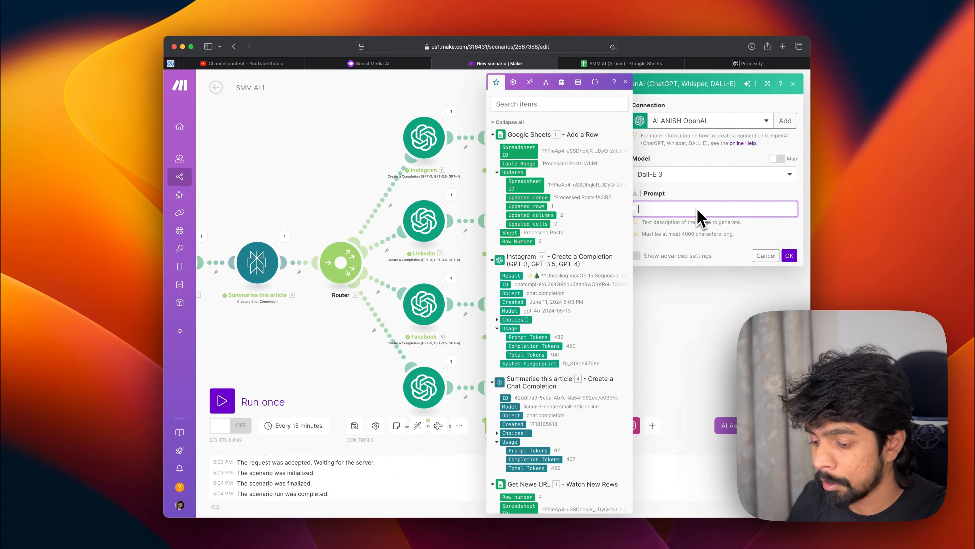
Step: Write the image prompt "Create a social media image for the post caption below. Avoid using text inside the image."
text(Create a soci)
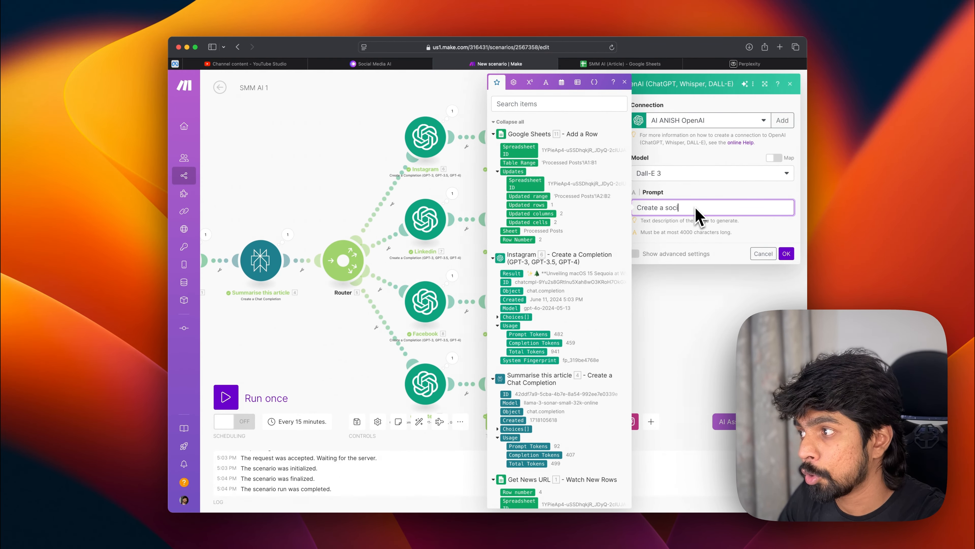
text(al media image for )
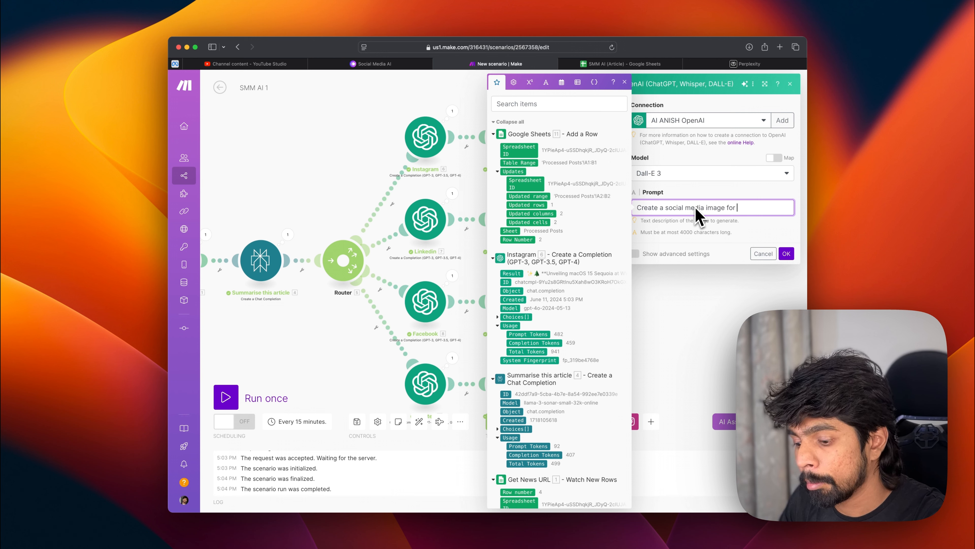
text(the)
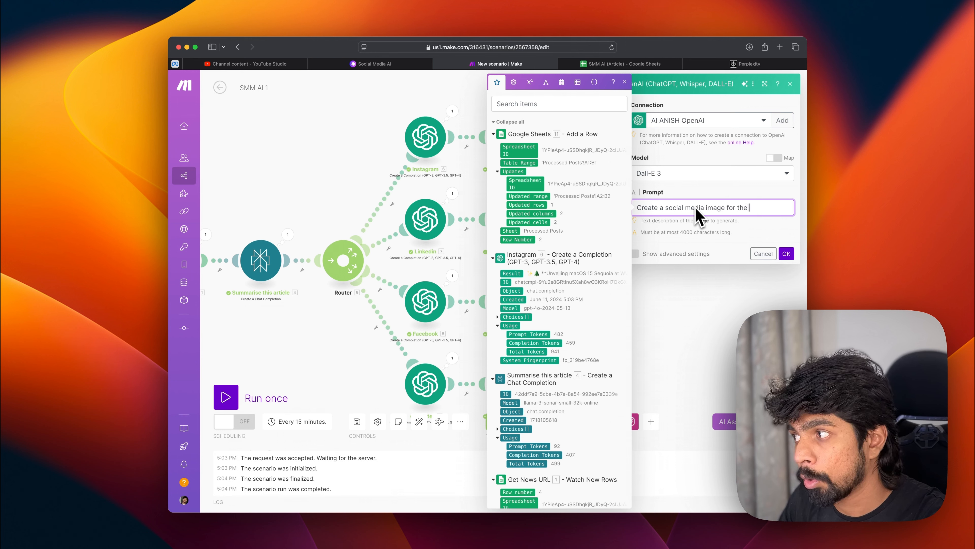
key(BackSpace)
text(is post)
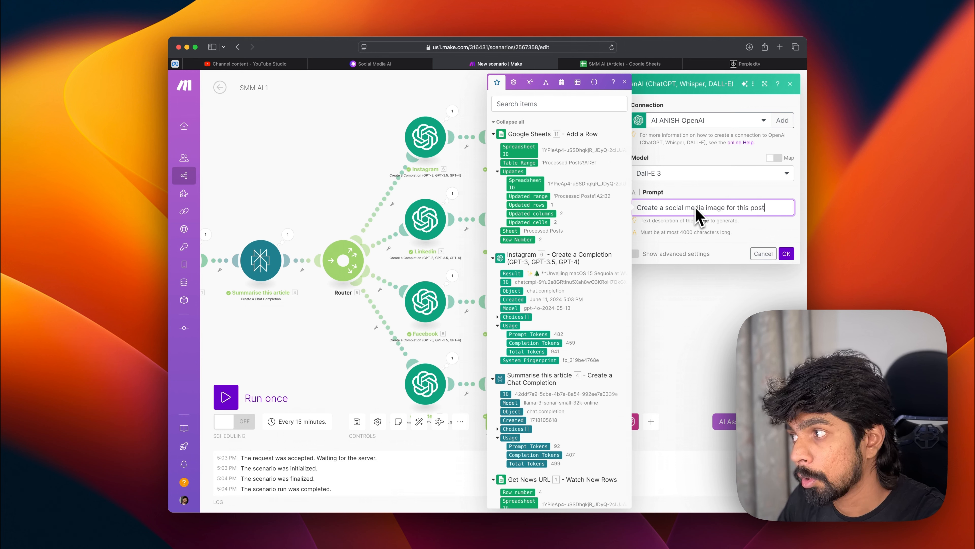
key(BackSpace)
key(BackSpace)
key(BackSpace)
key(BackSpace)
key(BackSpace)
key(BackSpace)
key(BackSpace)
text(e p)
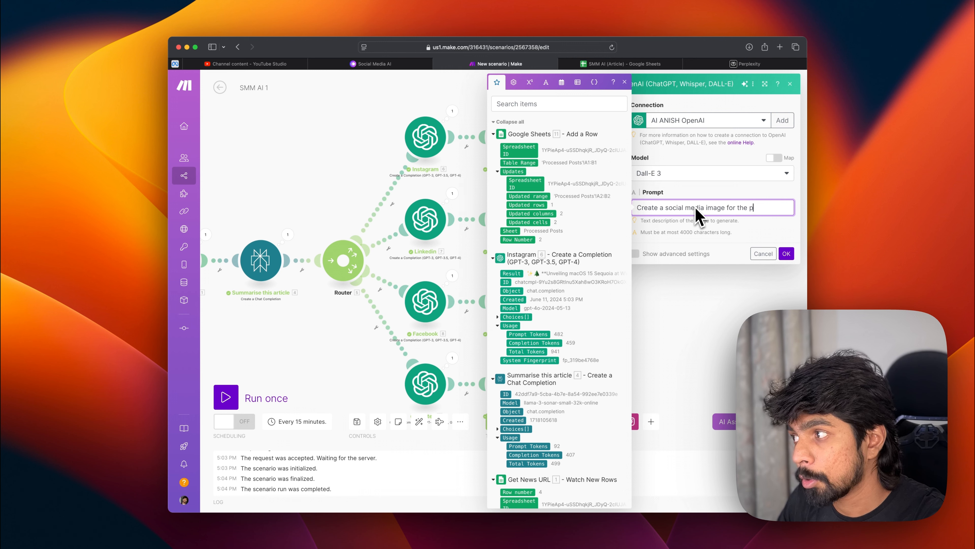
text(ost below.)
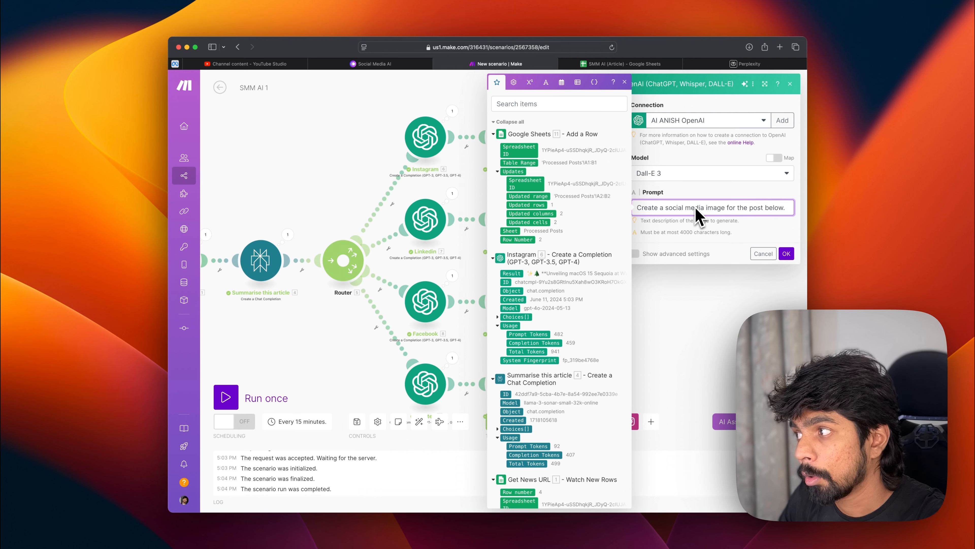
key(BackSpace)
key(BackSpace)
key(BackSpace)
key(BackSpace)
key(BackSpace)
key(BackSpace)
key(BackSpace)
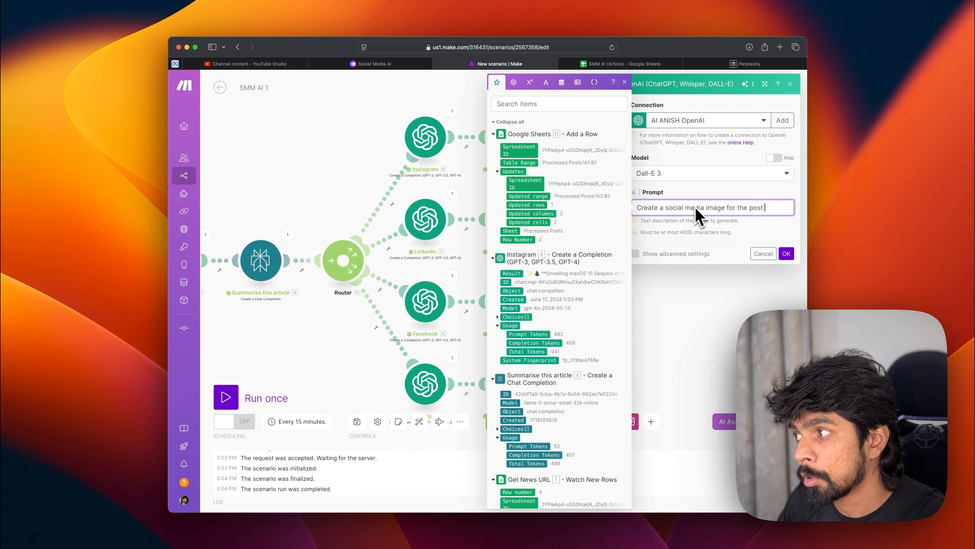
text(caption below. Avoid using t)
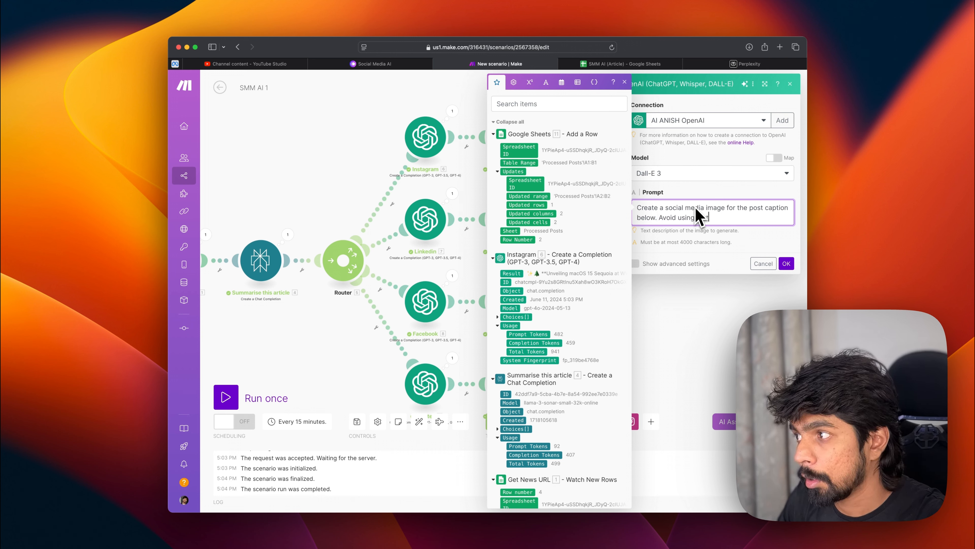
text(ext inside the image)
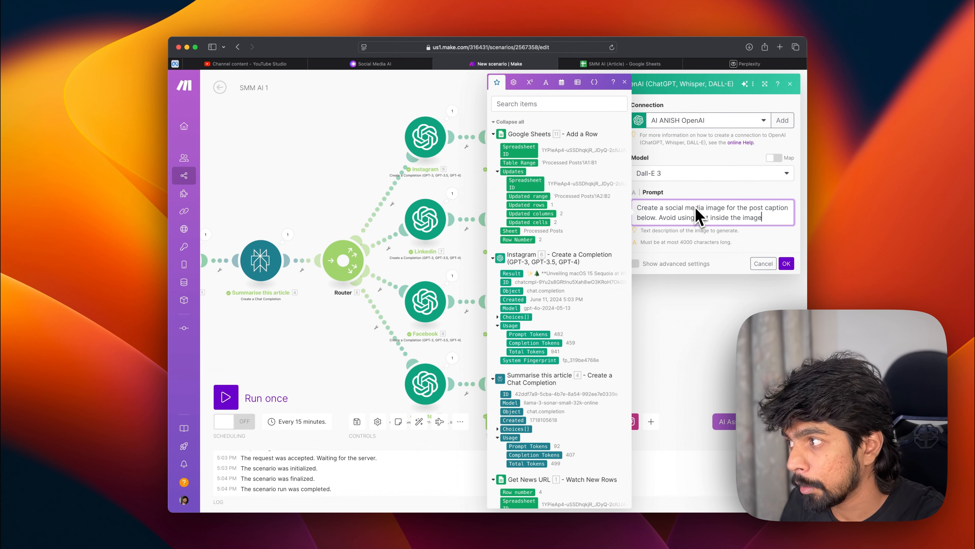
text(.)
key(Return)
key(Return)
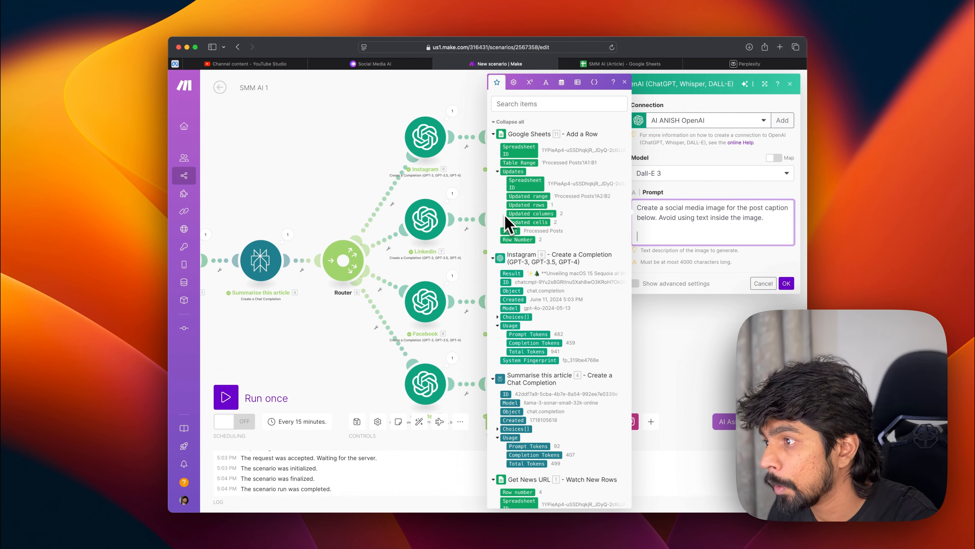
Step: Insert the Instagram module's Result after a "Caption:" label in the prompt and save the image module
drag(517, 276, 669, 243)
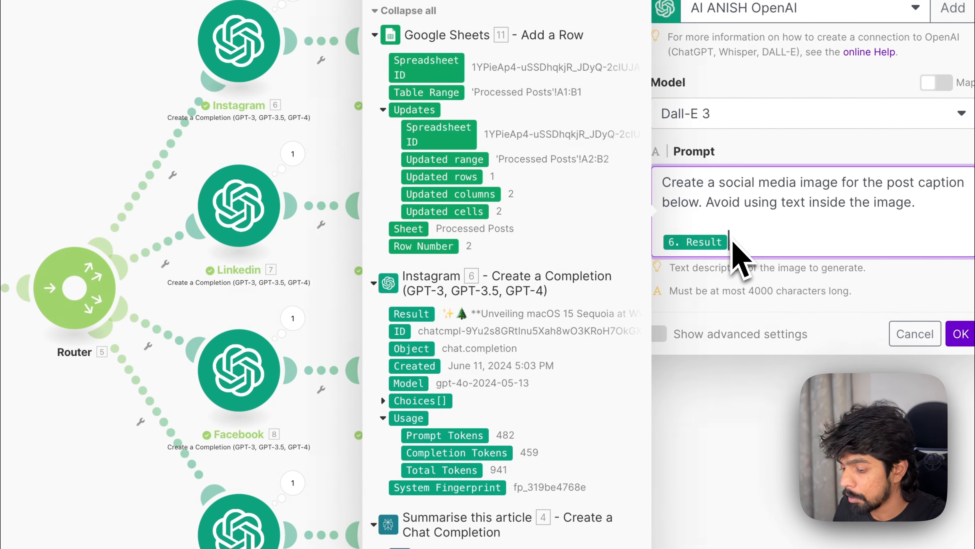
key(Left)
text(Caption:)
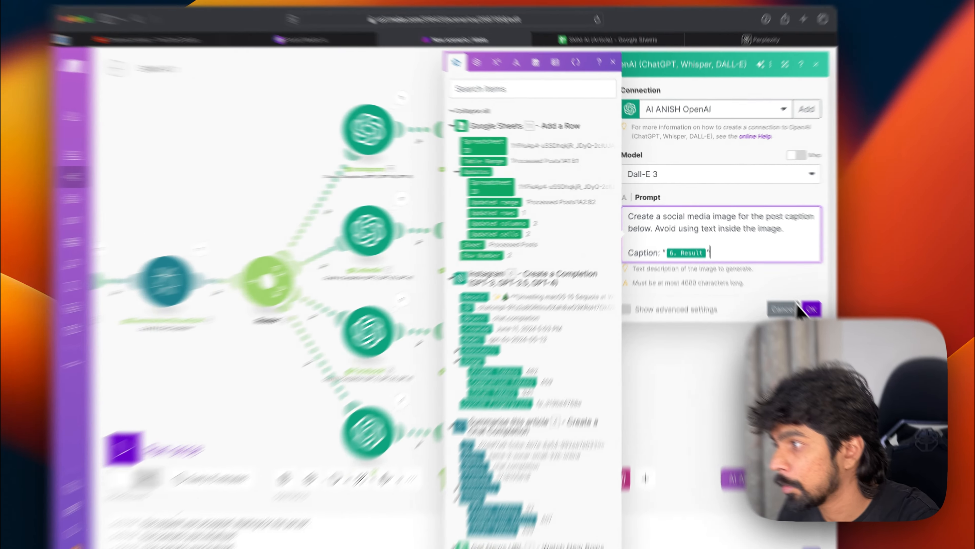
click(786, 283)
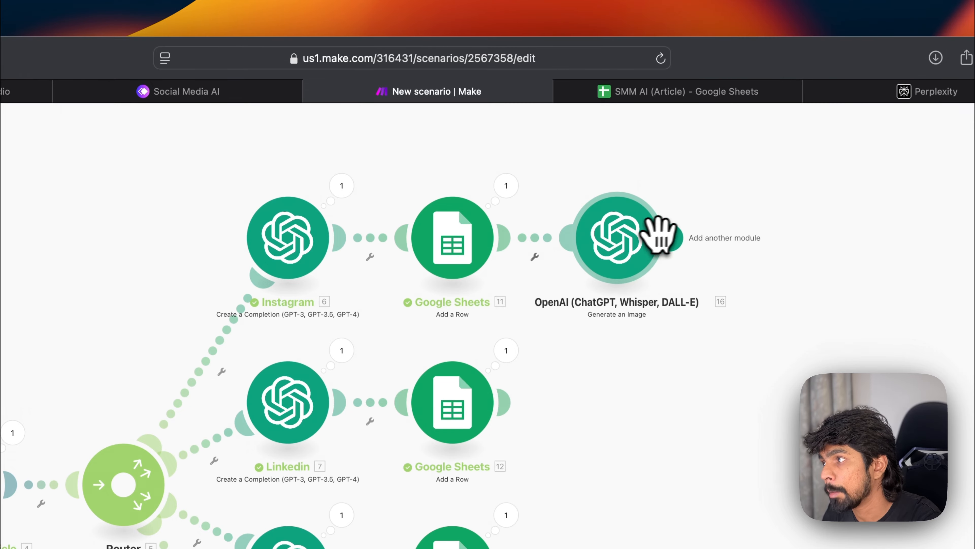
Step: Add an Instagram for Business Create a Photo Post module after the image generation module
click(660, 235)
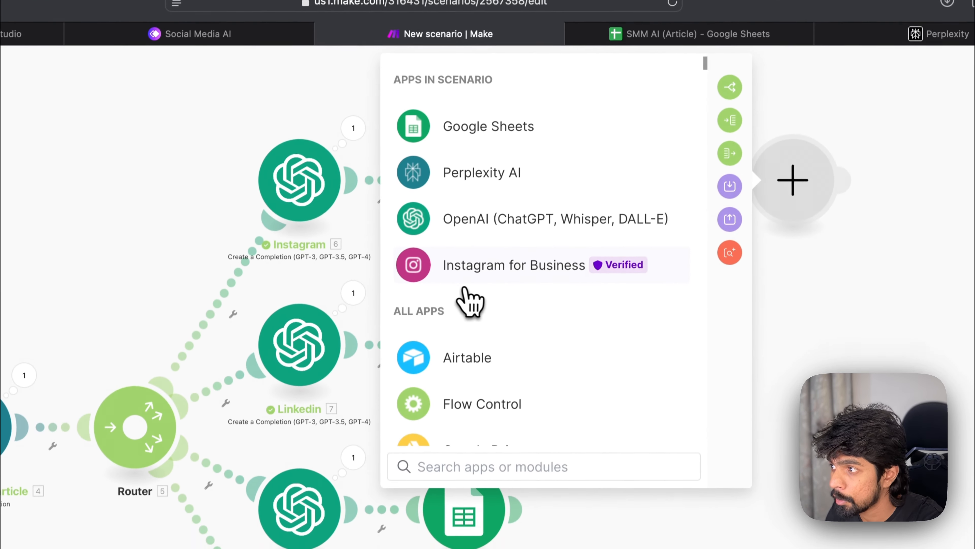
click(464, 282)
scroll(531, 344, down, 3)
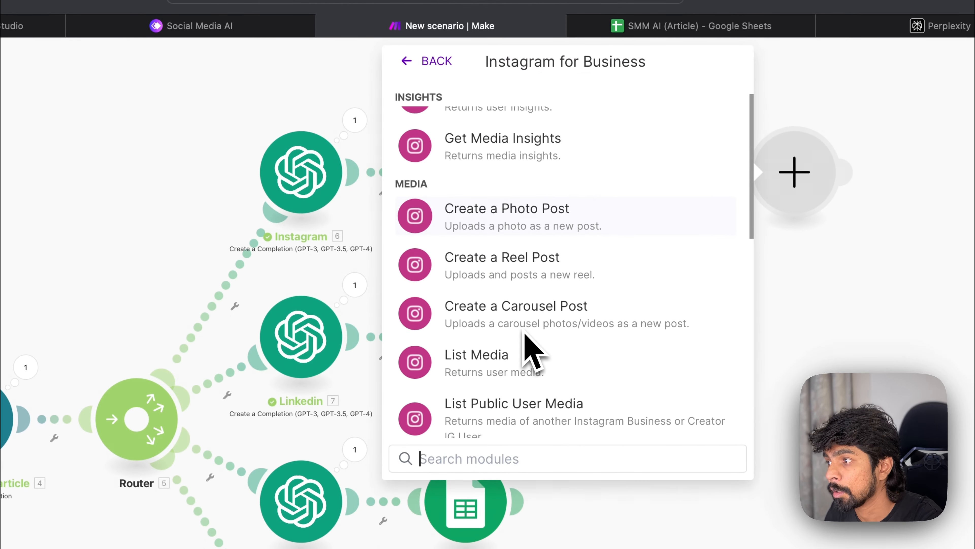
click(522, 226)
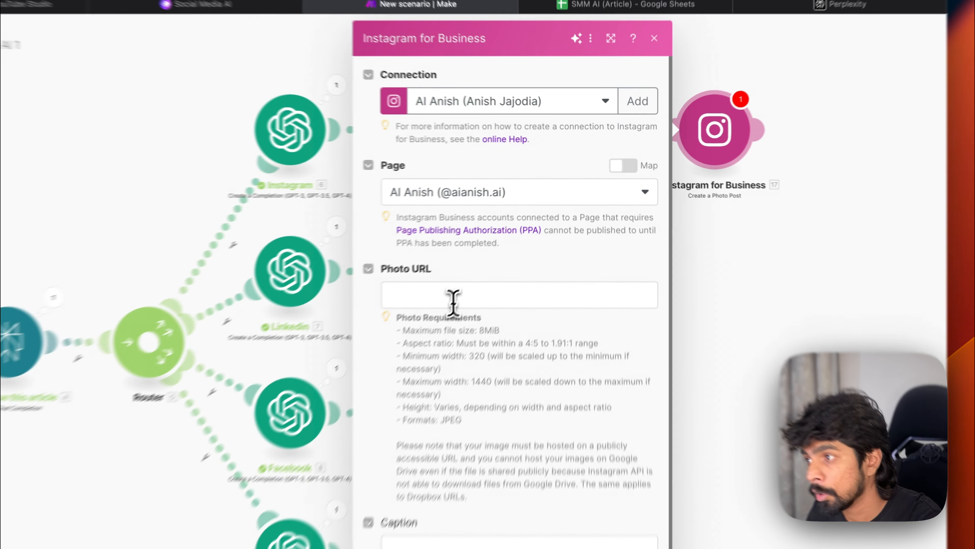
Step: Map the Photo URL to the image module's Data URL and the Caption to the Instagram module's Result, then save
click(520, 239)
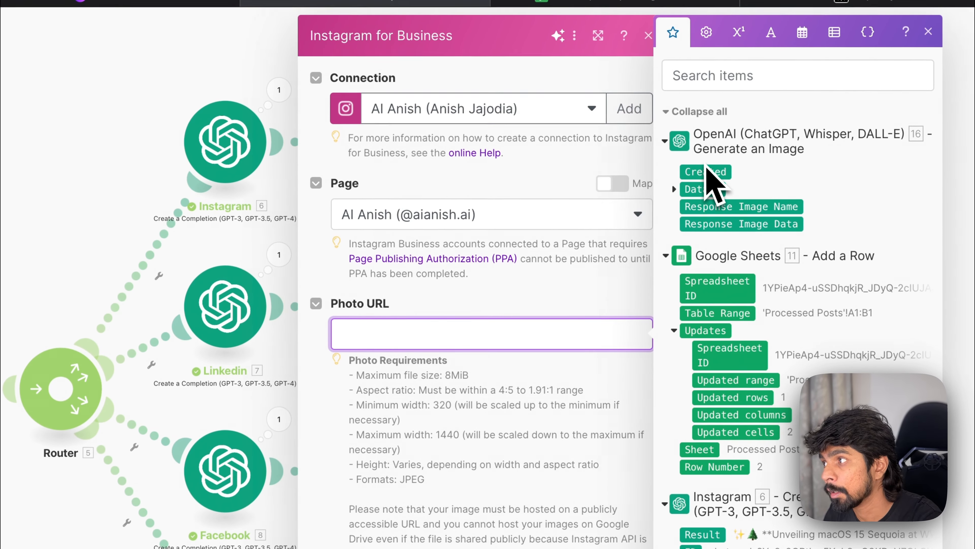
click(675, 189)
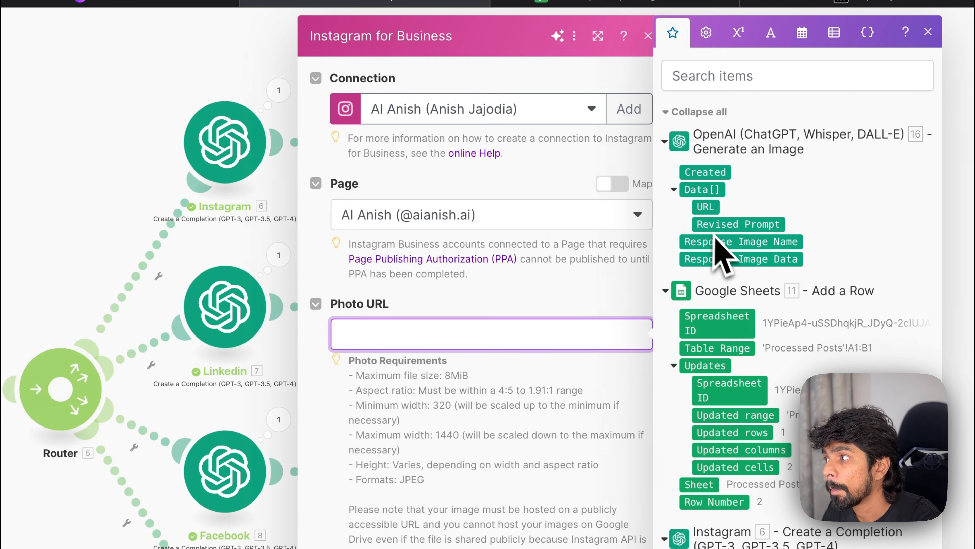
drag(708, 208, 457, 347)
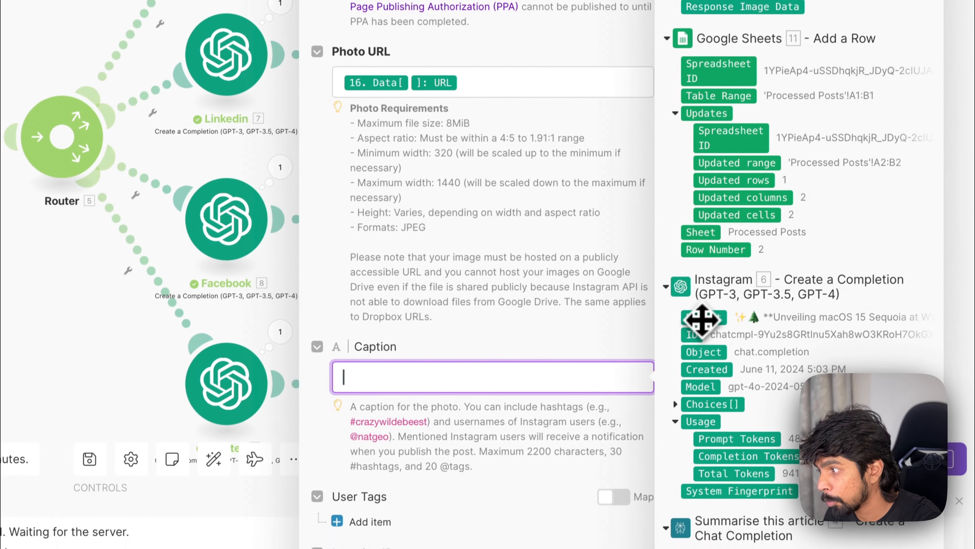
drag(703, 319, 512, 363)
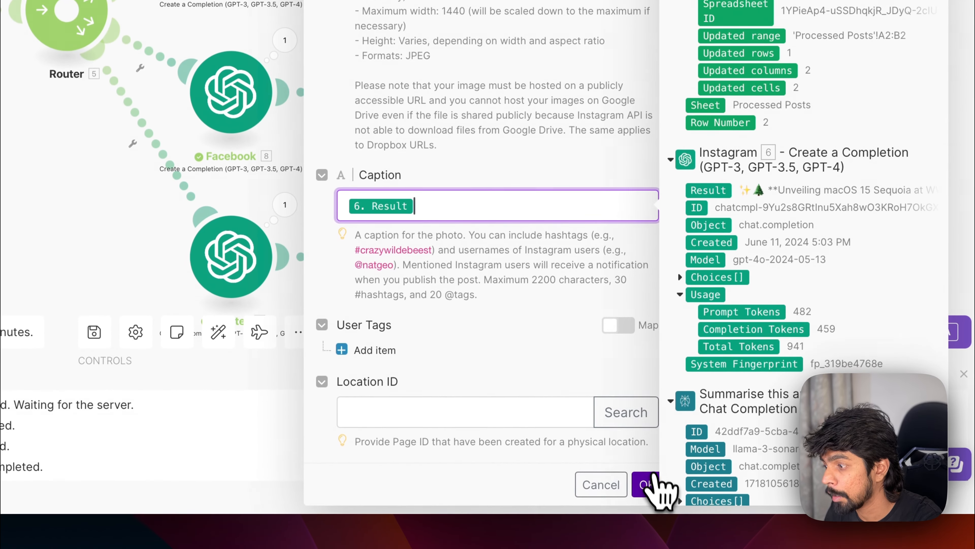
click(649, 493)
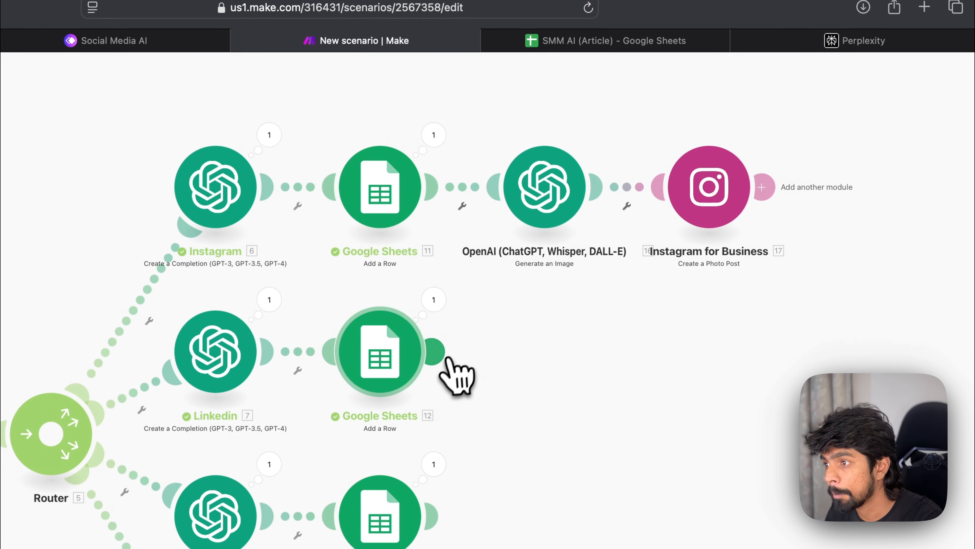
click(441, 351)
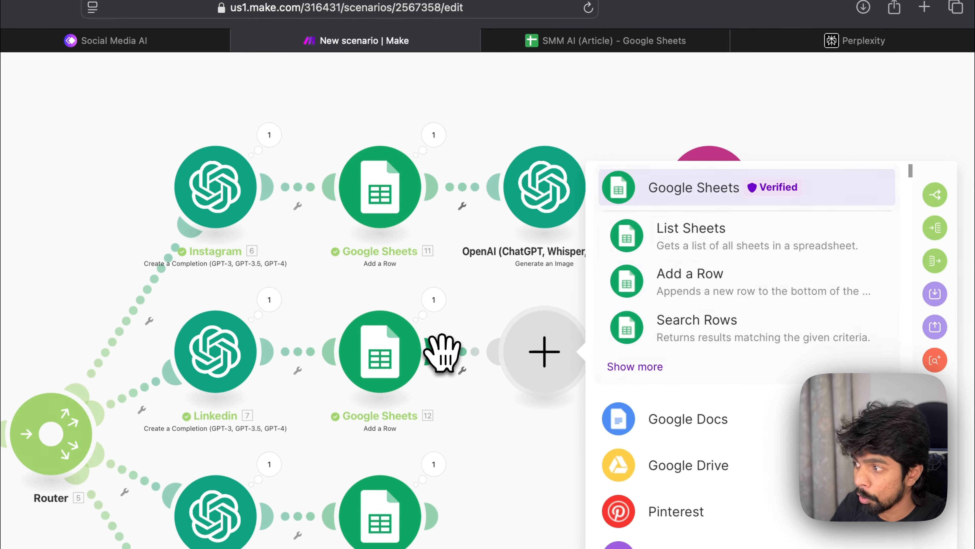
click(635, 367)
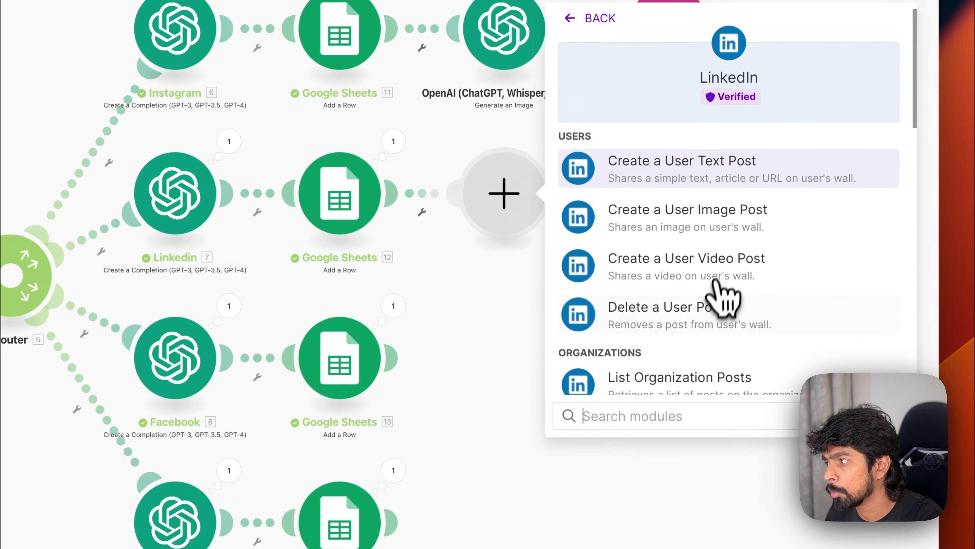
click(712, 323)
right_click(538, 199)
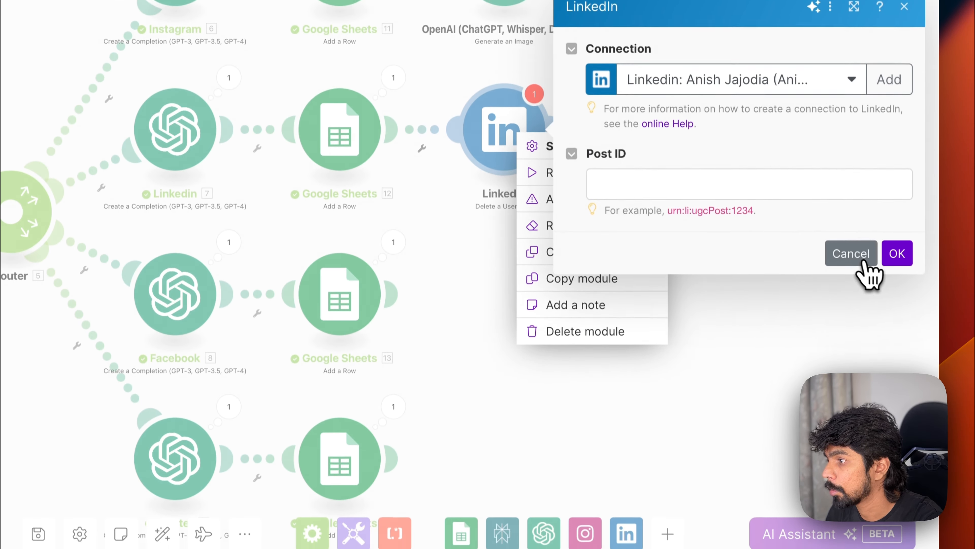
click(851, 301)
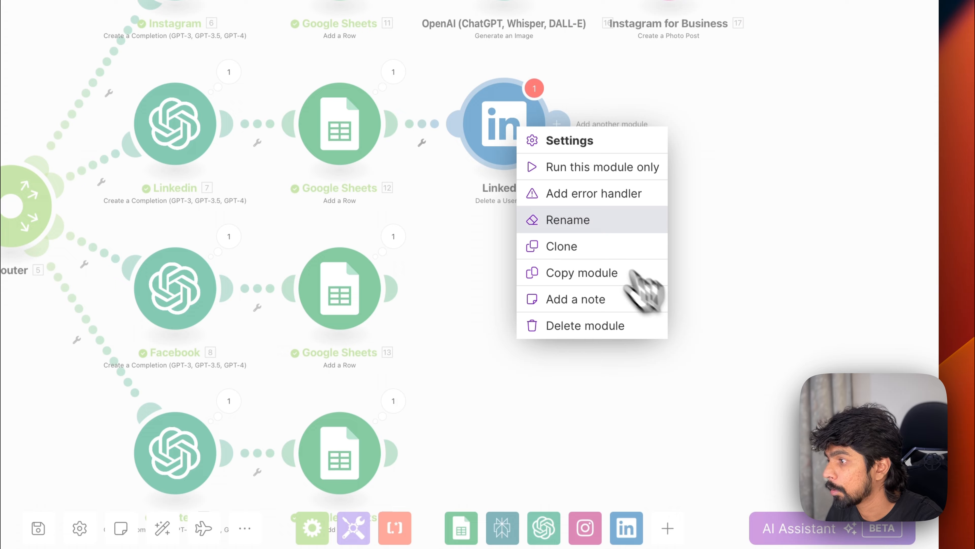
click(577, 324)
Step: Add a LinkedIn Create a User Text Post module after the LinkedIn branch's sheet, mapping Content to the LinkedIn module's Result
click(393, 122)
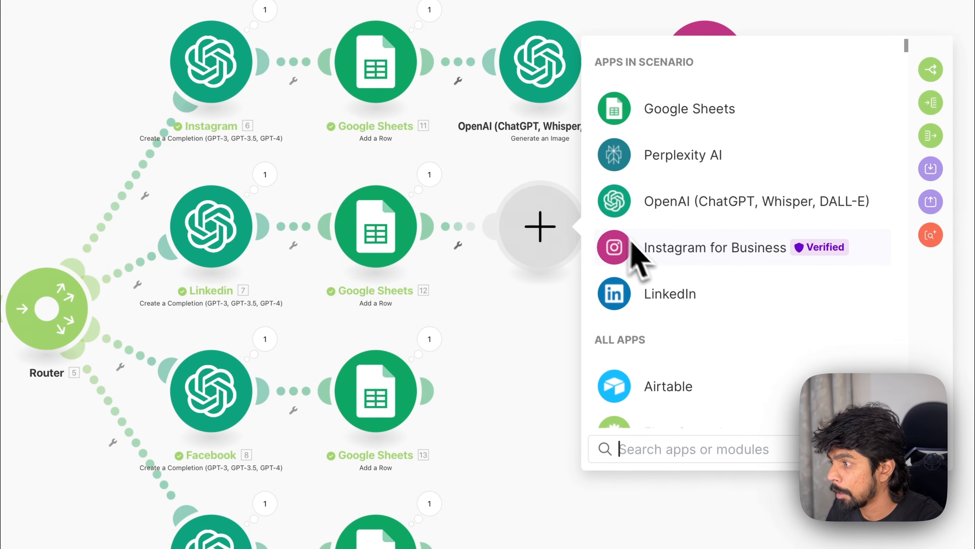
click(661, 296)
click(707, 249)
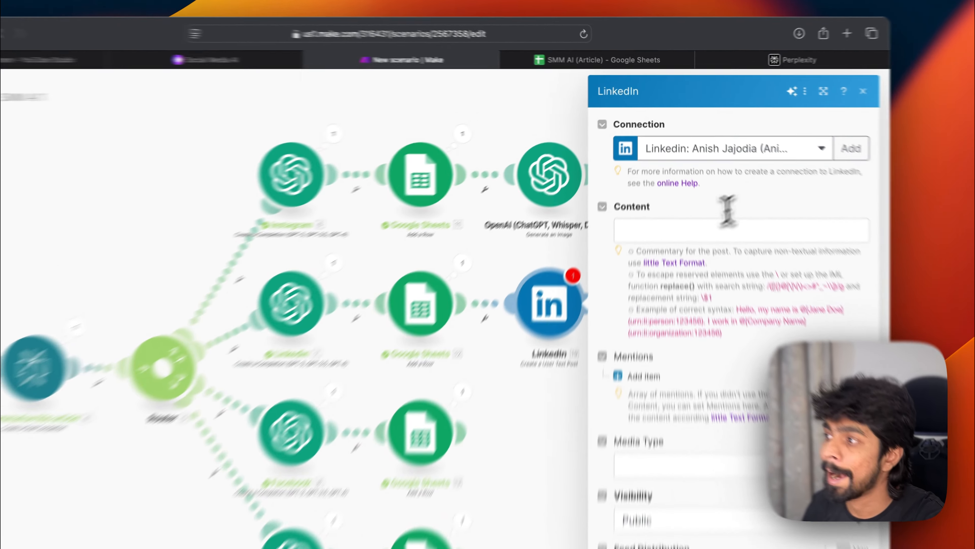
click(681, 174)
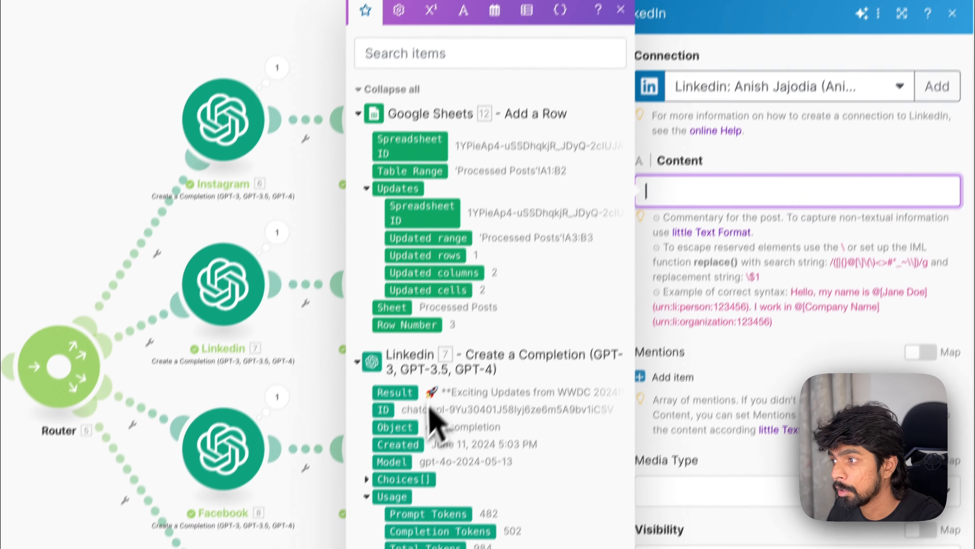
drag(395, 392, 666, 226)
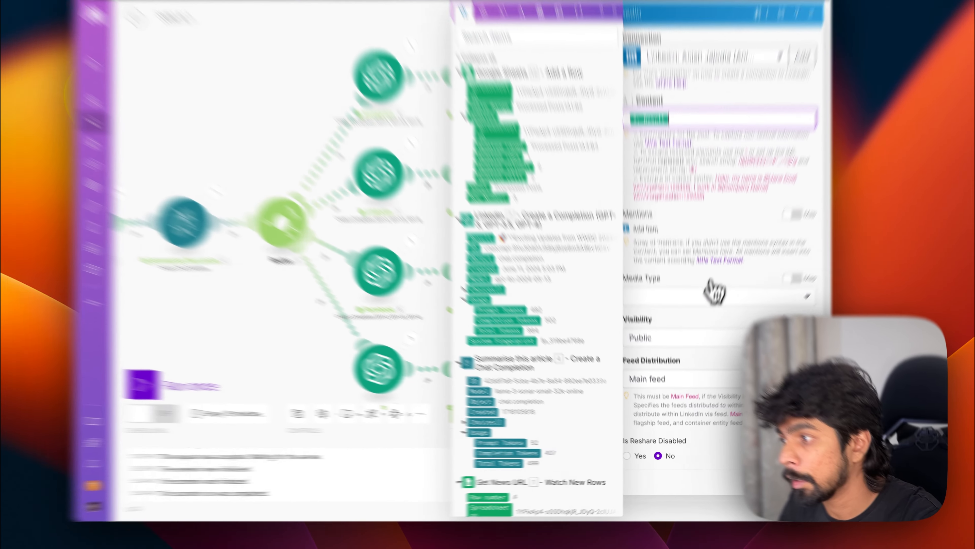
click(692, 320)
Step: Add a Facebook Pages Create a Post module after the Facebook branch's sheet and select the account's page
click(693, 320)
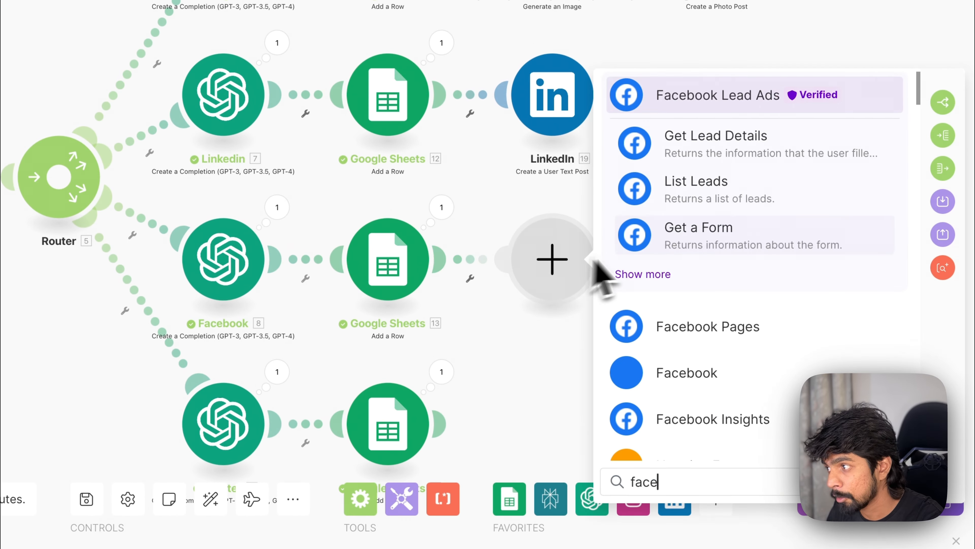
click(688, 337)
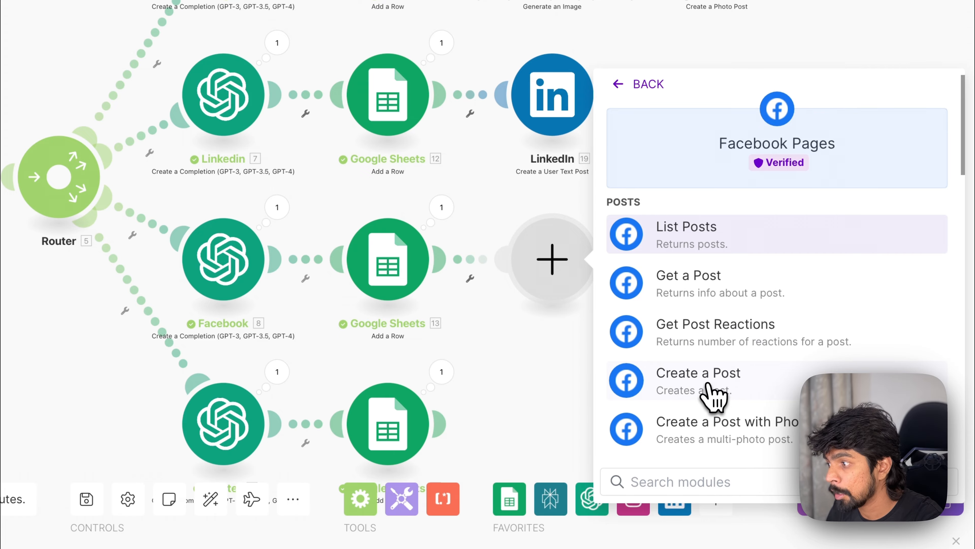
click(708, 396)
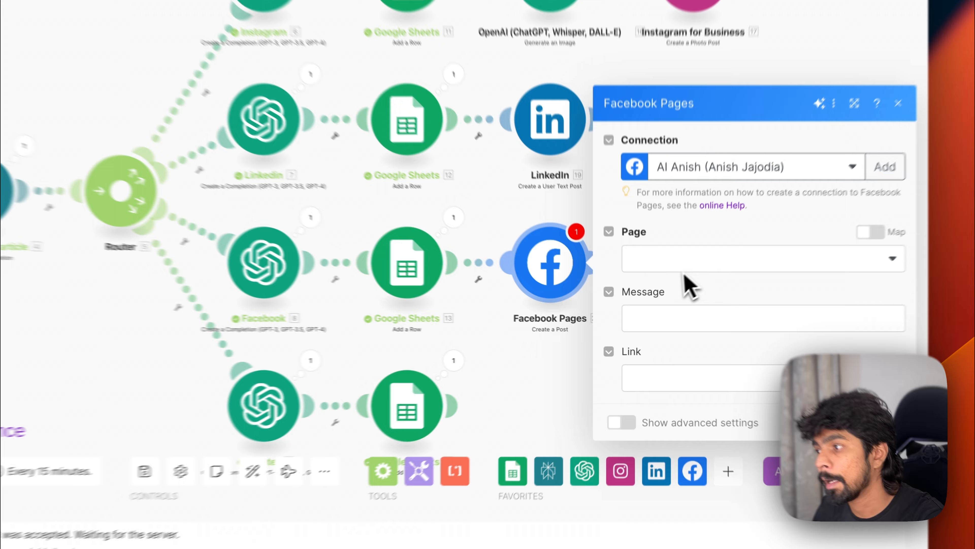
click(672, 300)
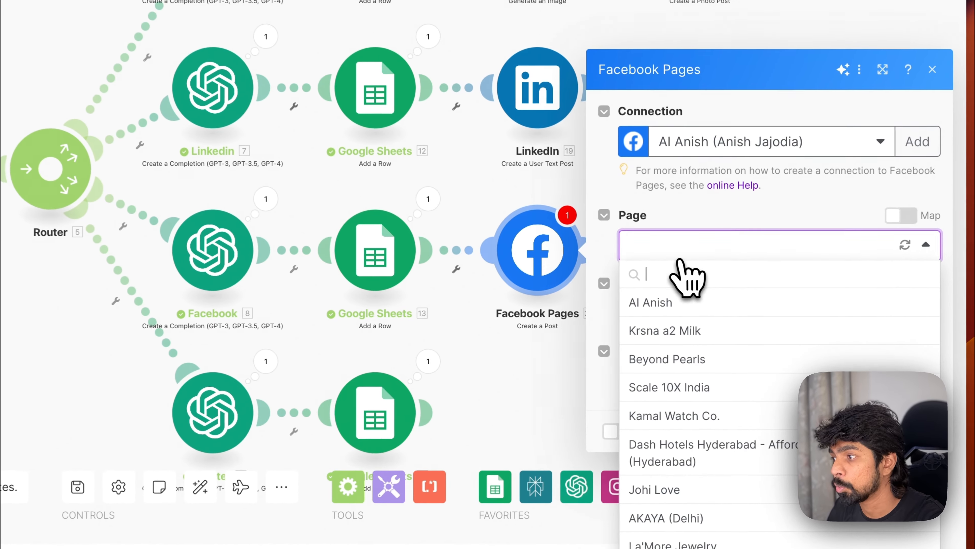
click(637, 326)
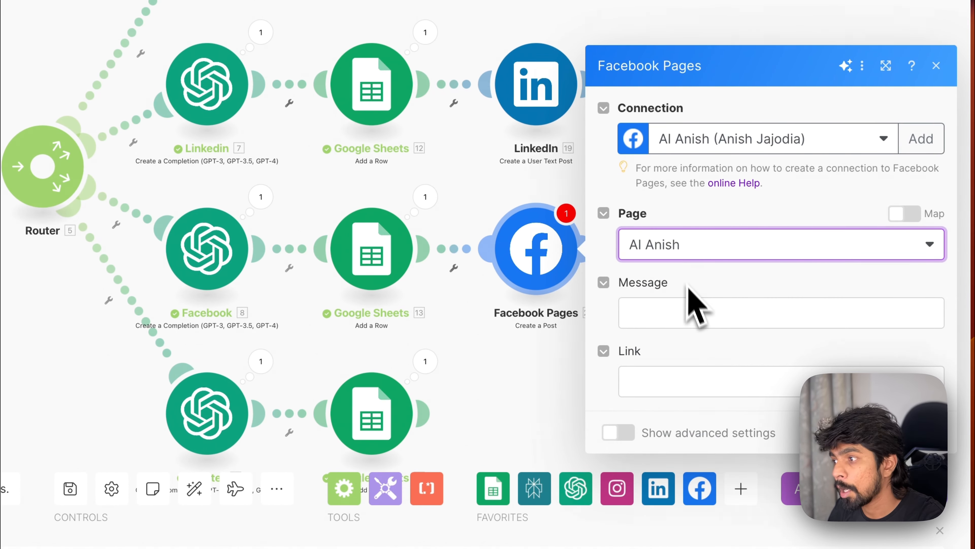
Step: Map the Facebook post's Message to the Facebook module's Result and save the module
click(678, 313)
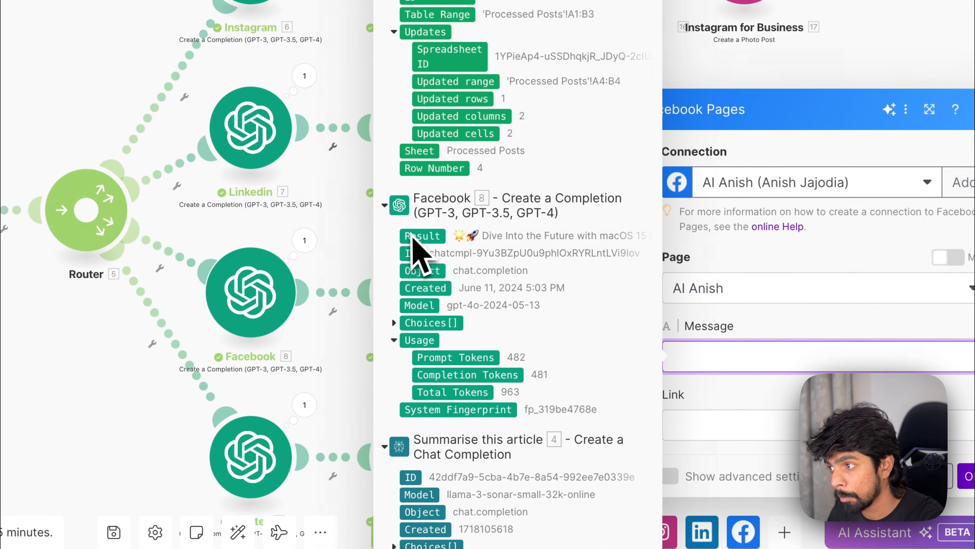
drag(723, 355, 726, 356)
click(967, 476)
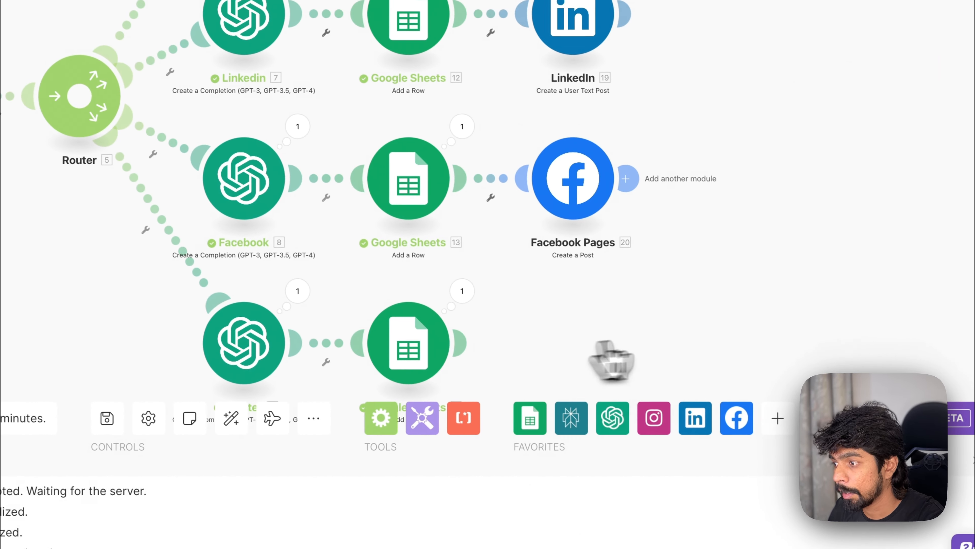
Step: Add an X Create a Post module after the Twitter branch's sheet and map its text to the Twitter module's Result
scroll(603, 342, down, 3)
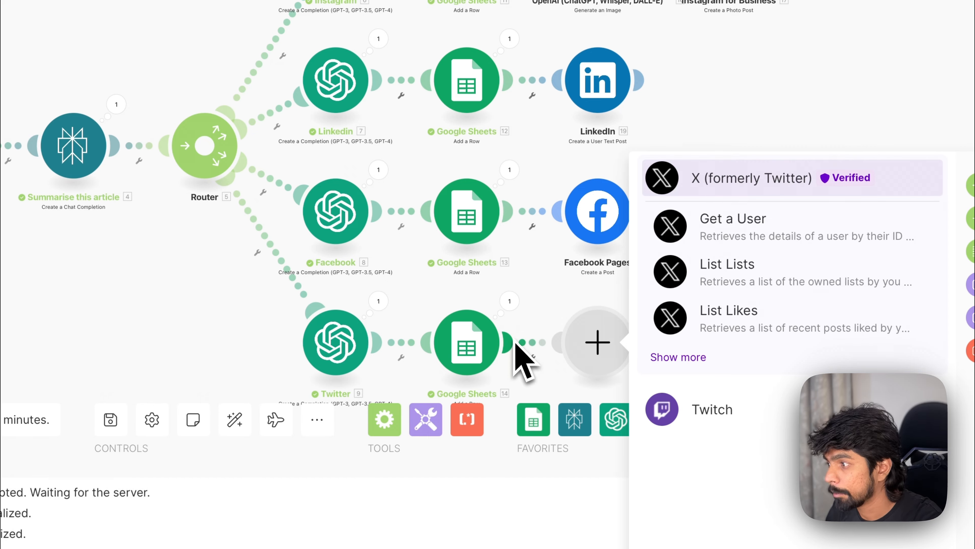
click(679, 357)
scroll(782, 398, down, 3)
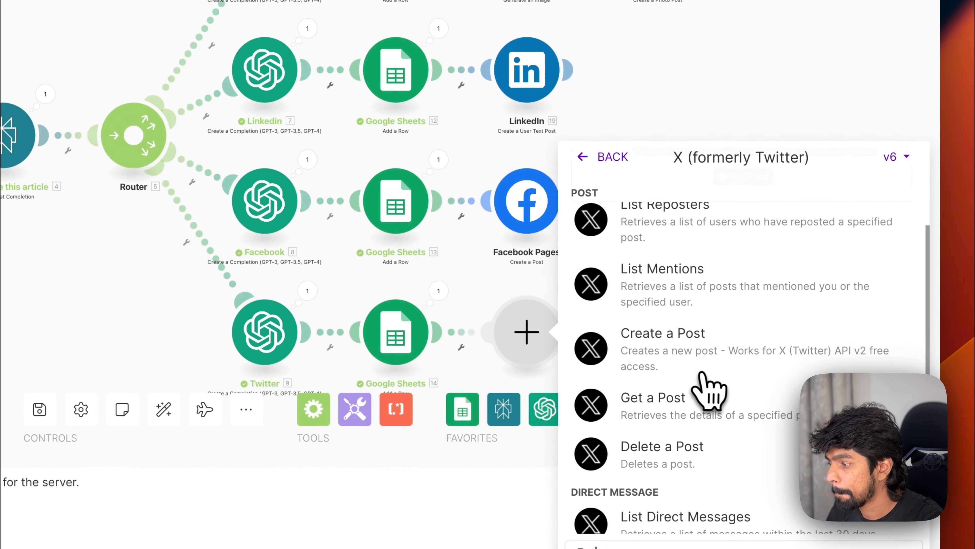
scroll(709, 388, down, 2)
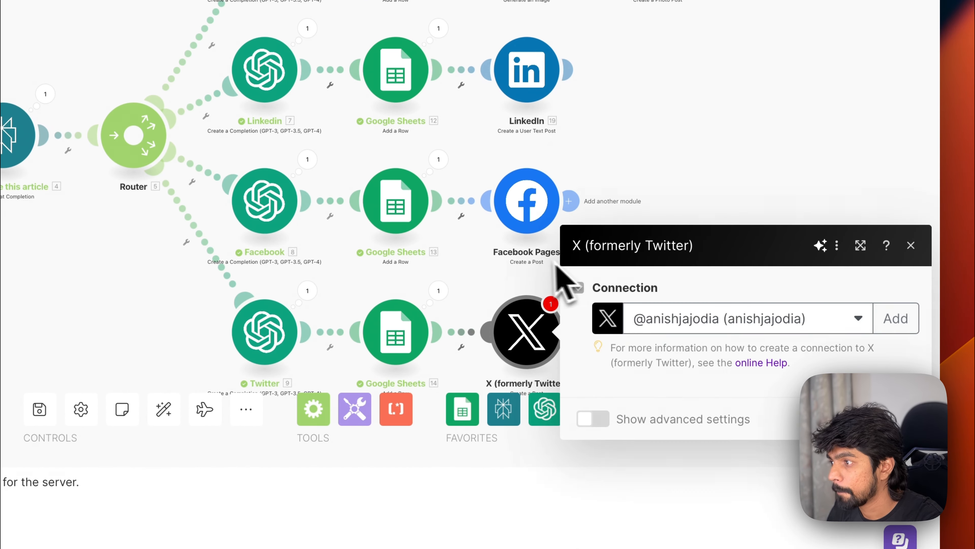
click(687, 373)
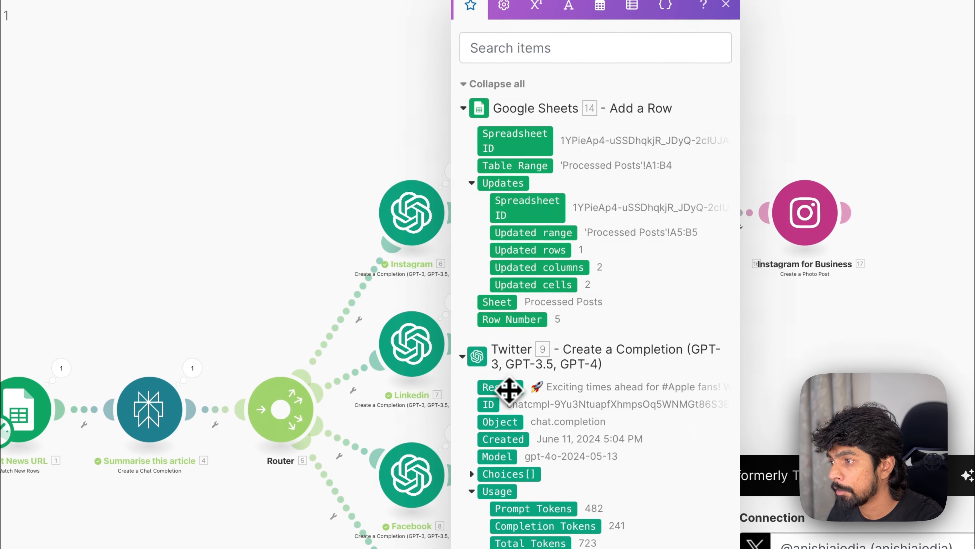
drag(509, 389, 914, 548)
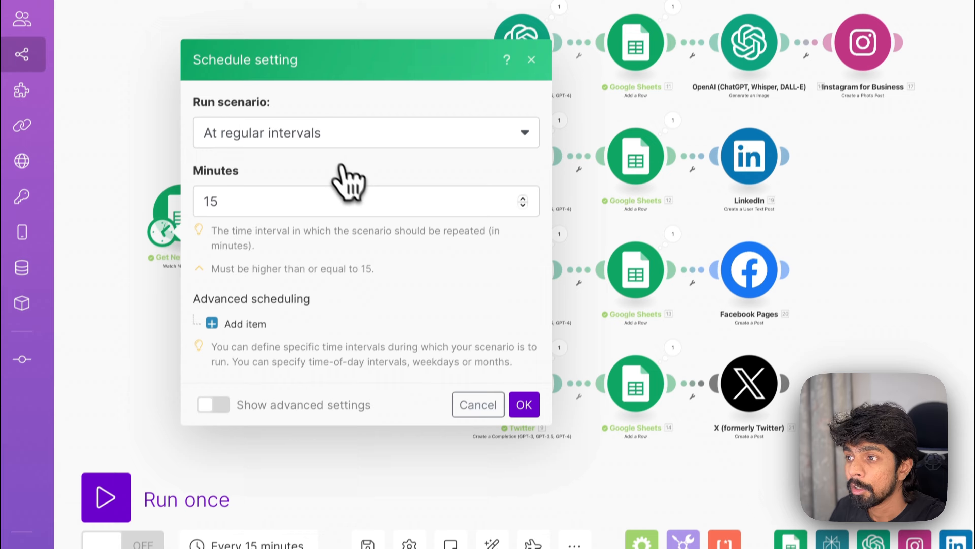
Step: Set the scenario's schedule to run every day
click(328, 151)
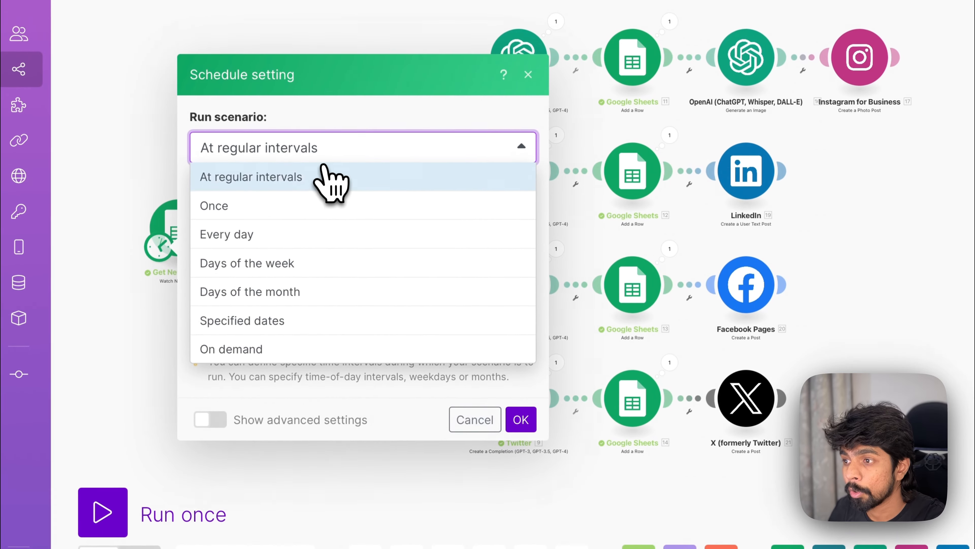
click(267, 234)
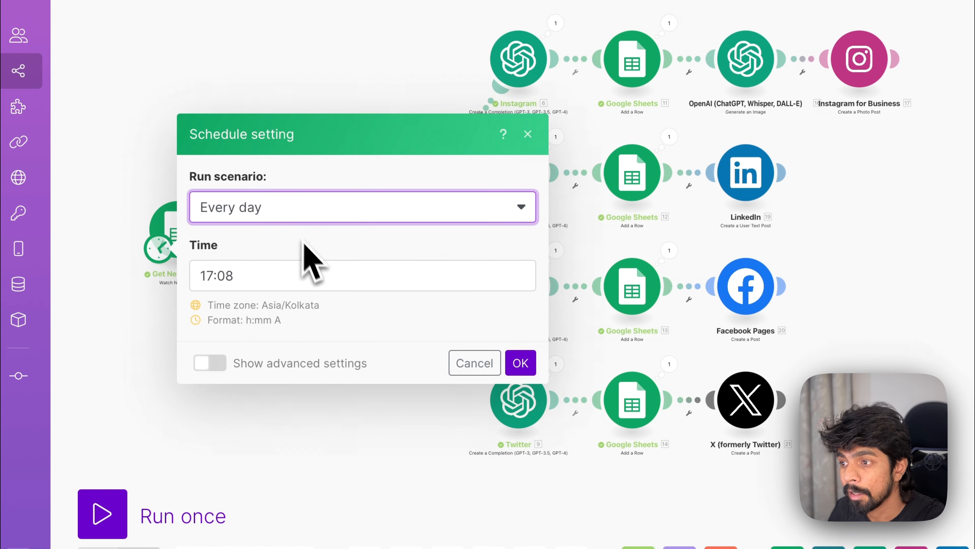
click(521, 368)
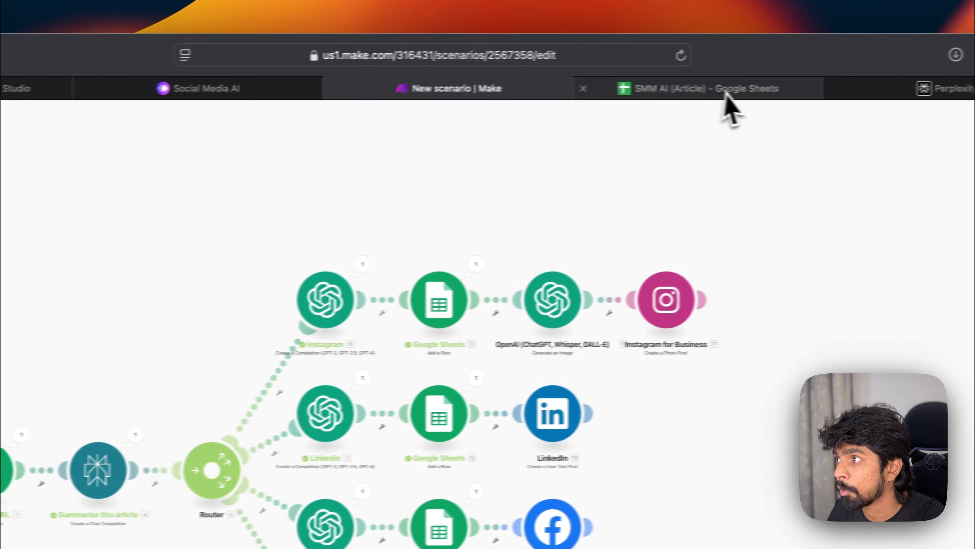
Step: Switch between the spreadsheet's sheets and the scenario to review the finished setup
click(726, 92)
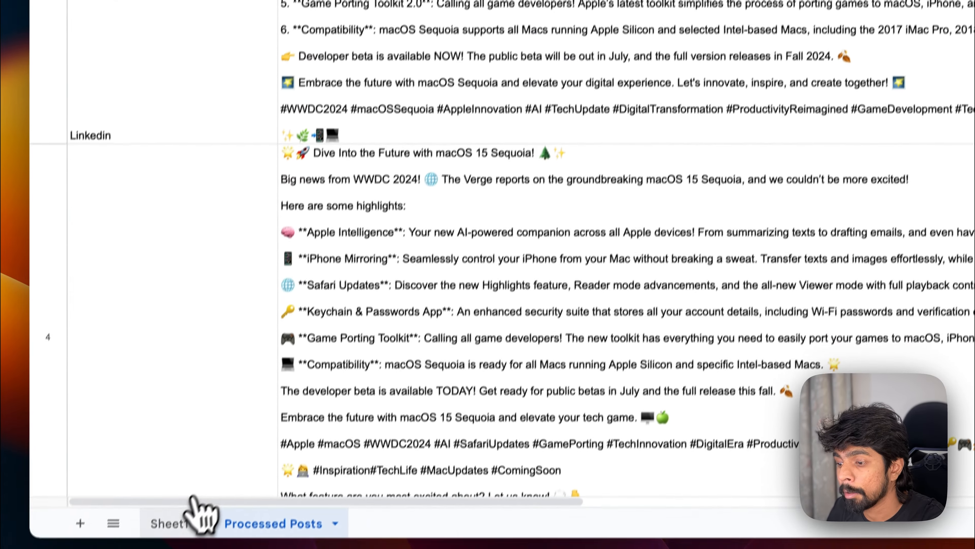
click(192, 504)
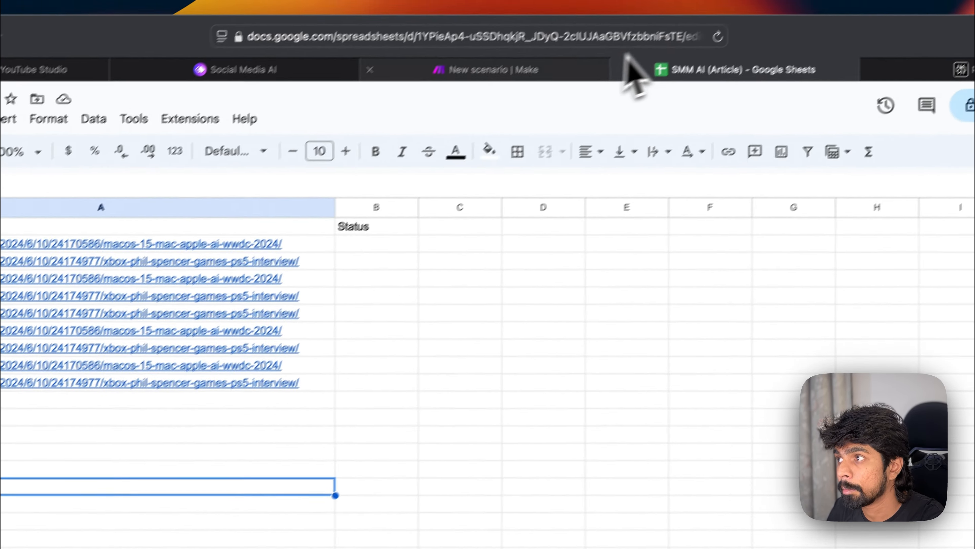
click(626, 68)
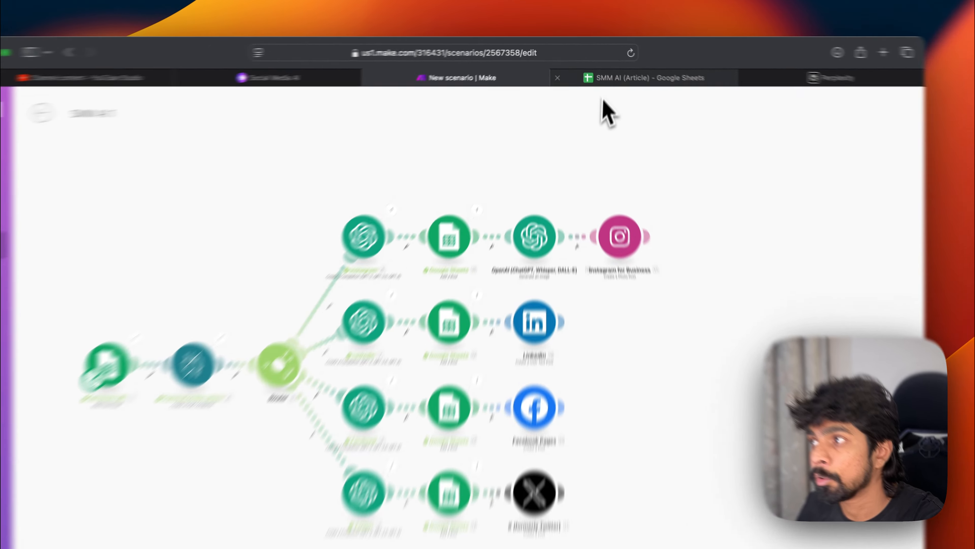
click(603, 65)
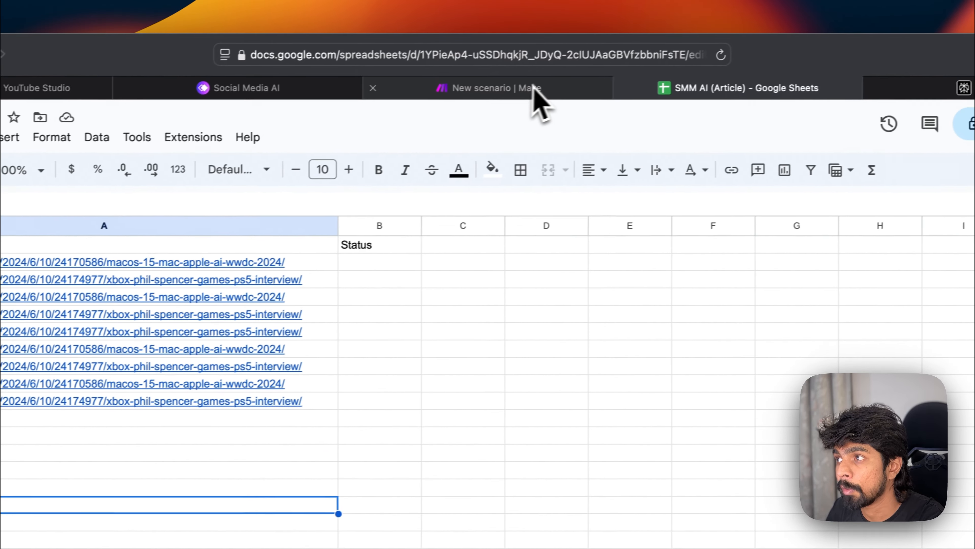
click(533, 98)
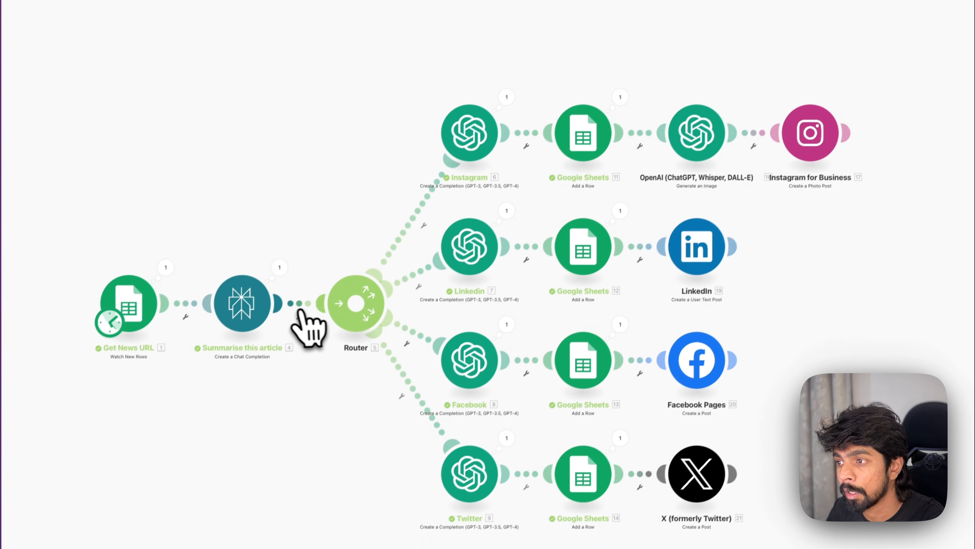
Step: Insert a Google Sheets Update a Row module between the article summariser and the Router
click(300, 315)
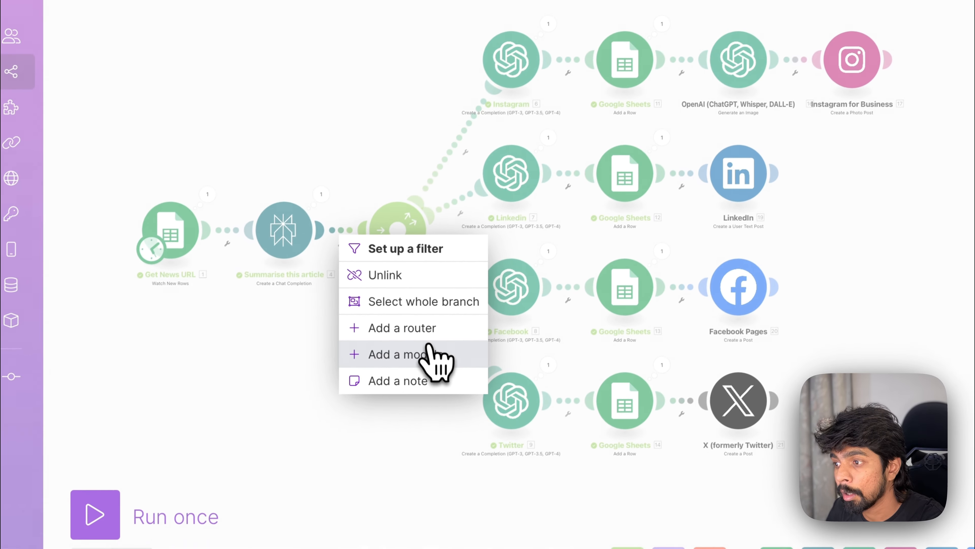
click(434, 355)
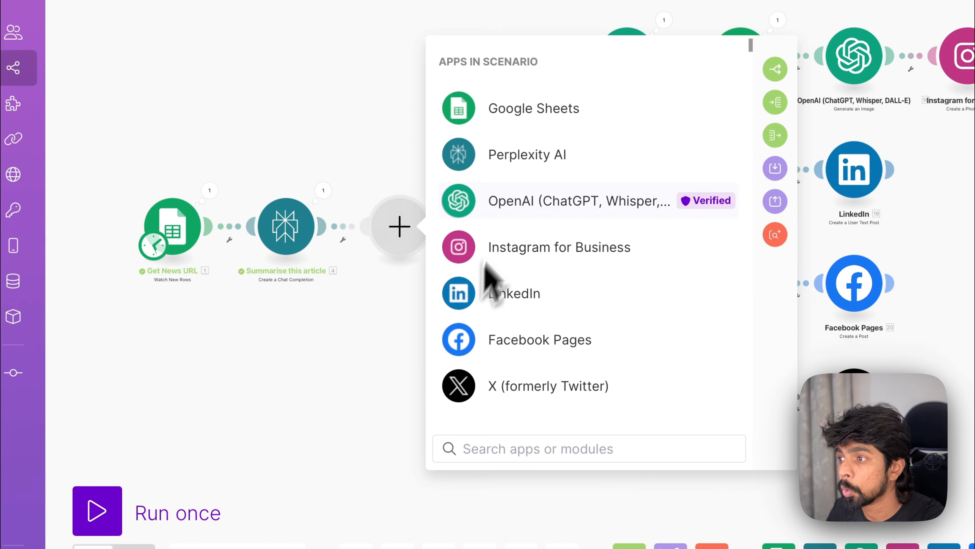
text(update)
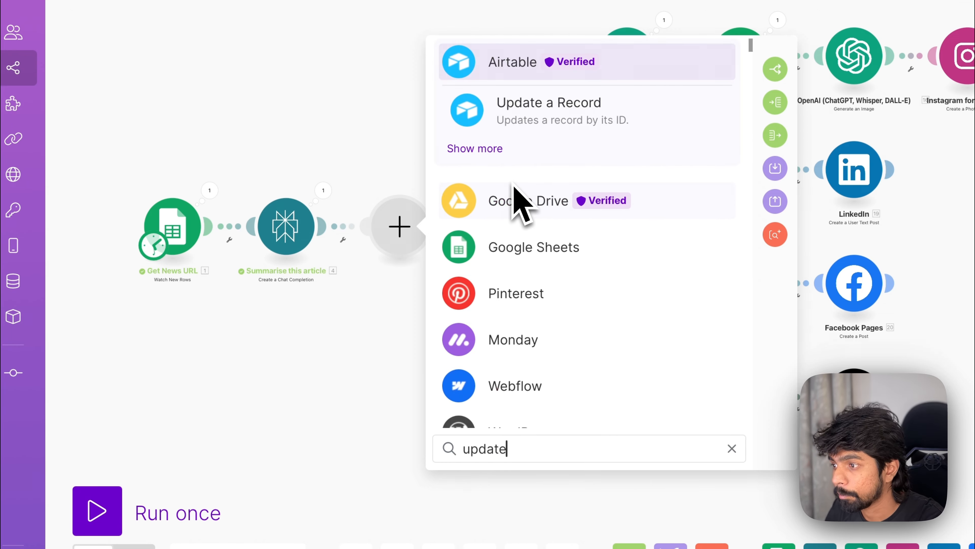
click(522, 258)
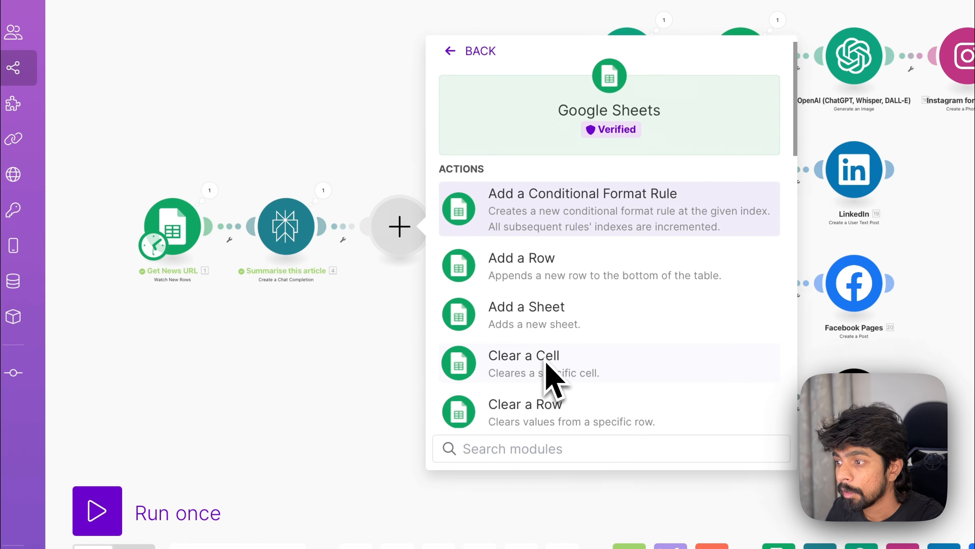
scroll(546, 363, down, 15)
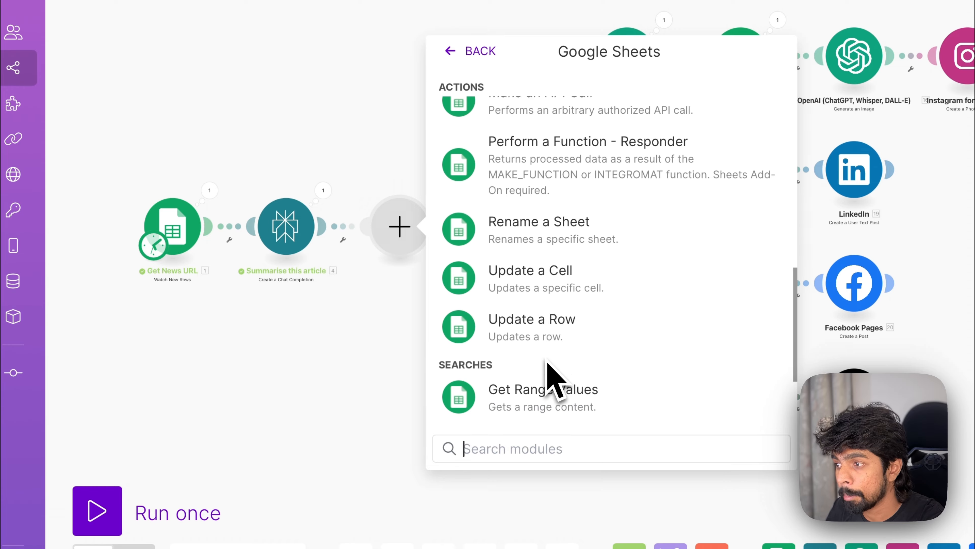
click(549, 339)
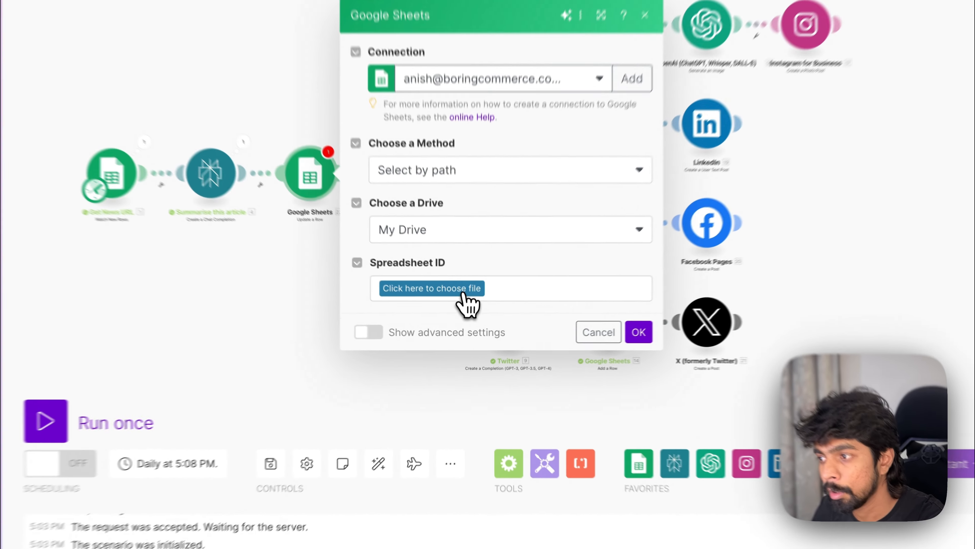
Step: Point the Update a Row module at the SMM AI (Article) spreadsheet's Sheet1 and map the row number from the trigger
click(466, 321)
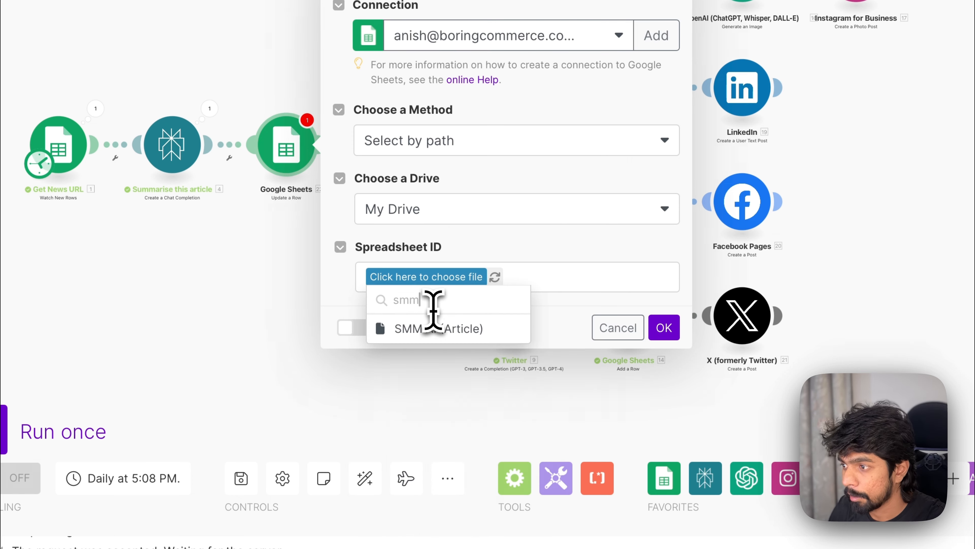
click(447, 313)
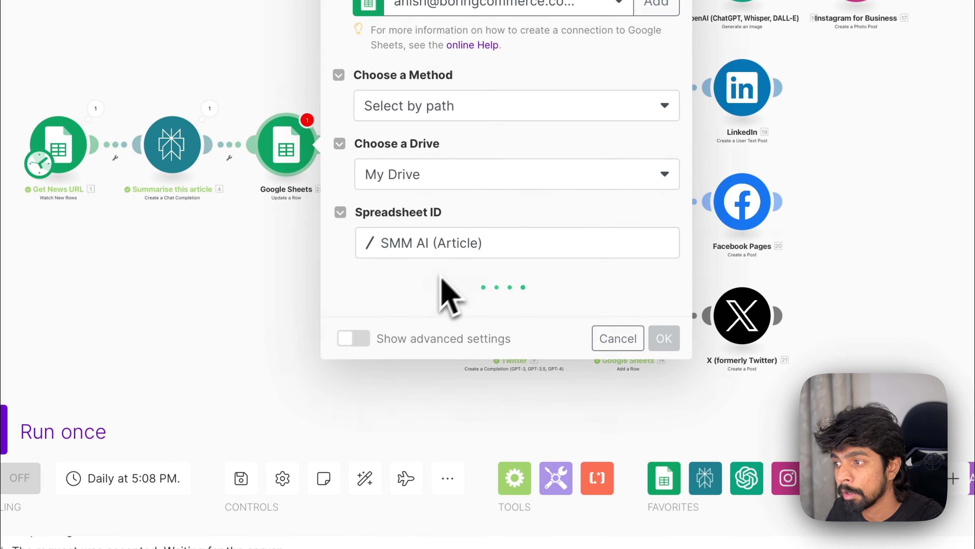
click(461, 310)
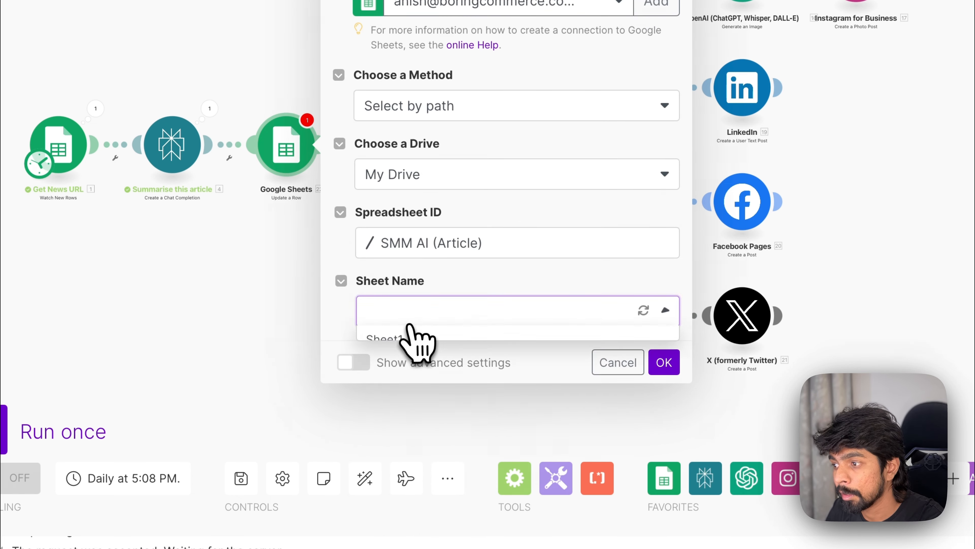
click(421, 338)
scroll(429, 355, down, 2)
click(409, 277)
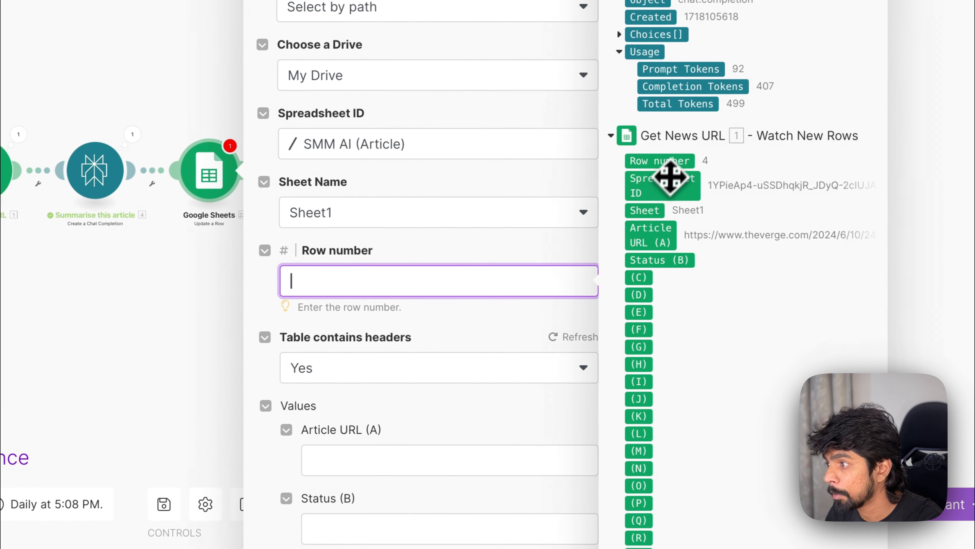
drag(741, 137, 502, 277)
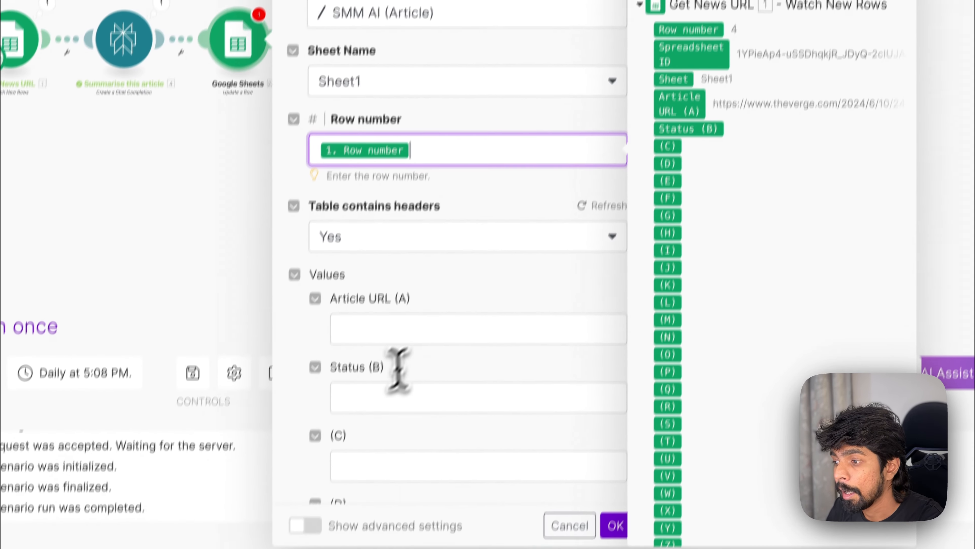
Step: Set the Status (B) value to Done and save the Update a Row module
click(330, 530)
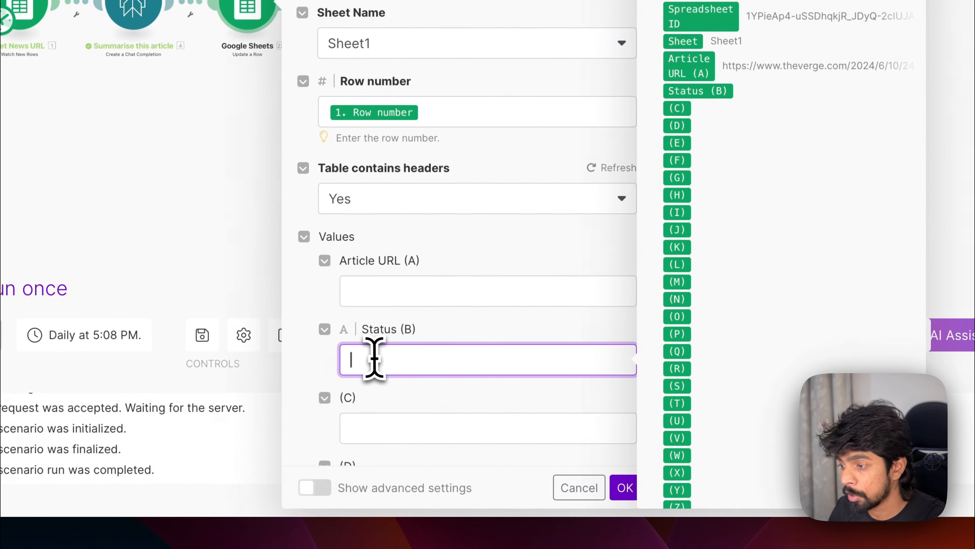
text(Done)
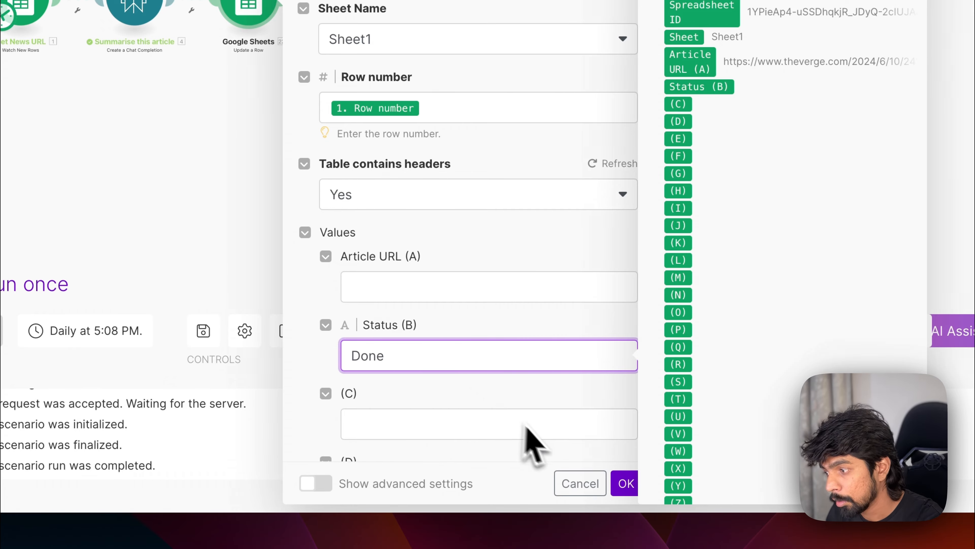
click(625, 483)
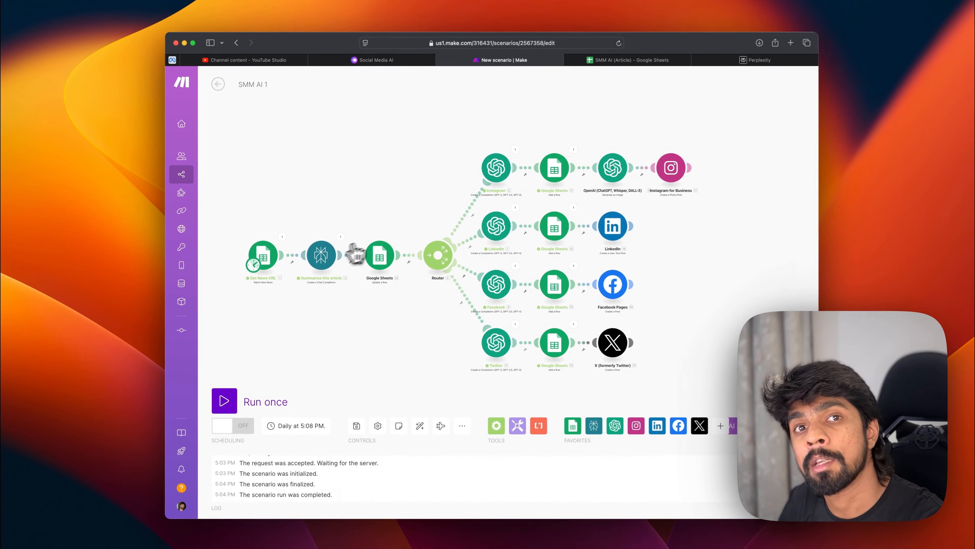
Step: Check the spreadsheet's Status column, then return to the scenario
click(620, 65)
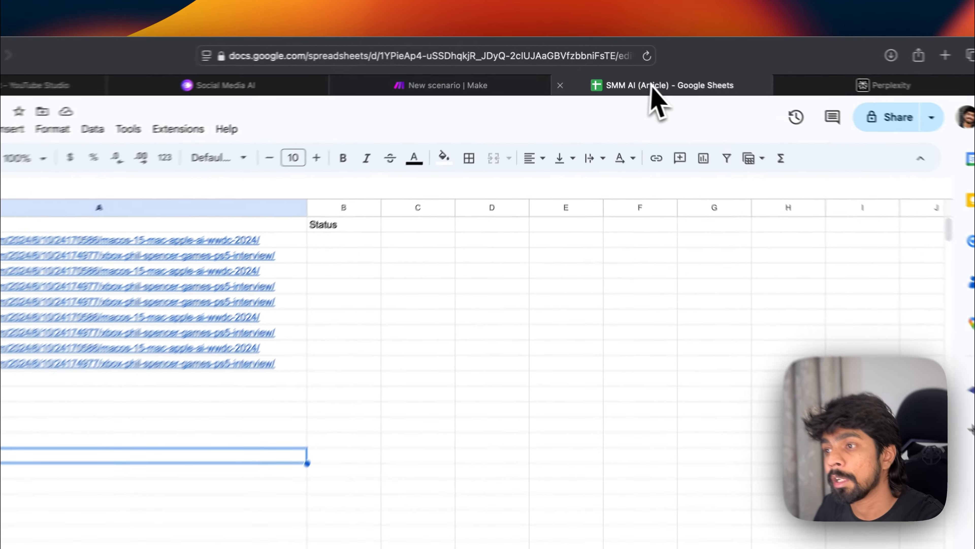
click(497, 227)
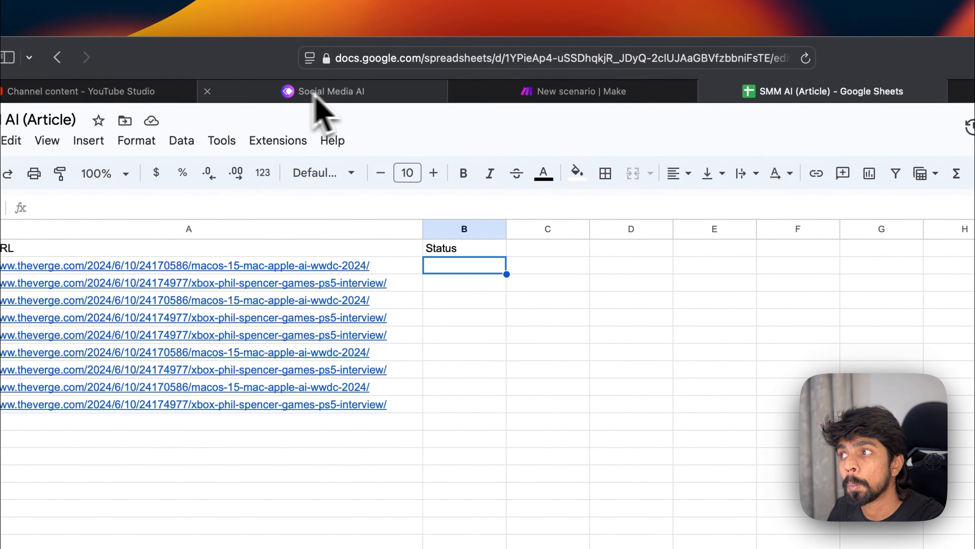
click(480, 26)
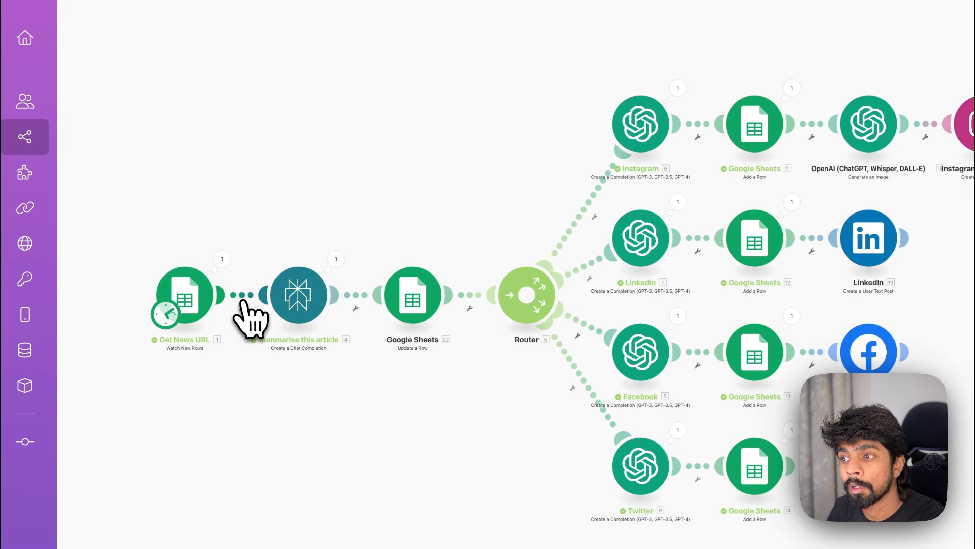
Step: Add a filter labelled 'Which are not done' after the trigger, requiring Status (B) to equal an empty value
click(256, 358)
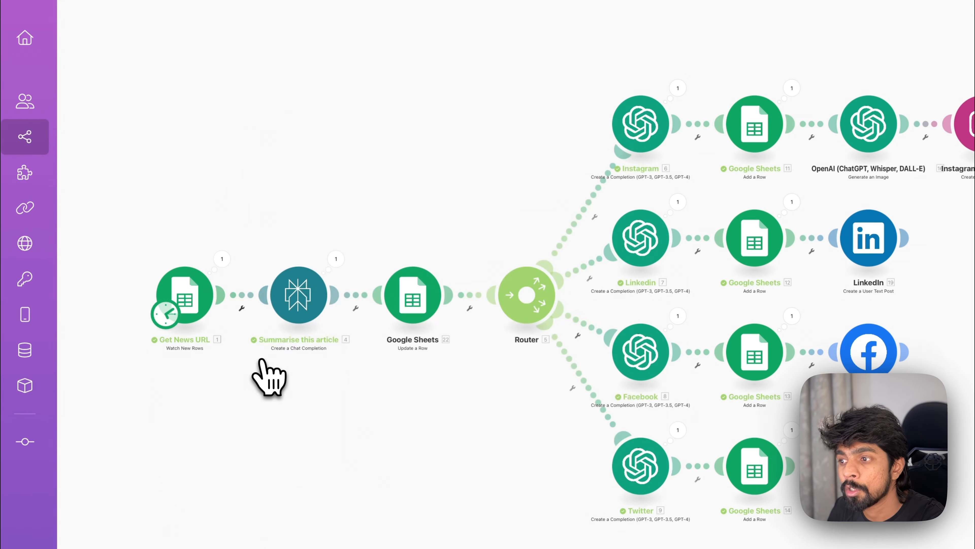
click(339, 226)
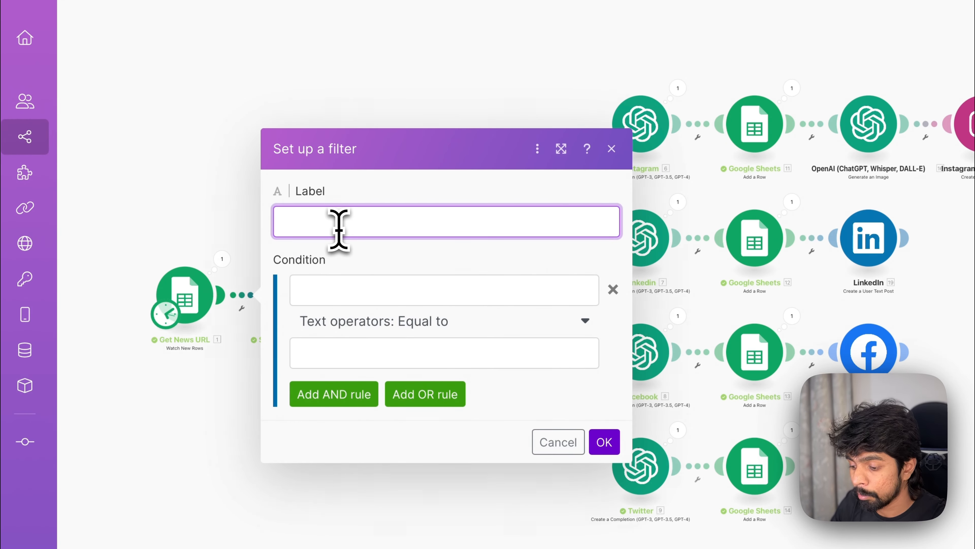
text(Which are not done)
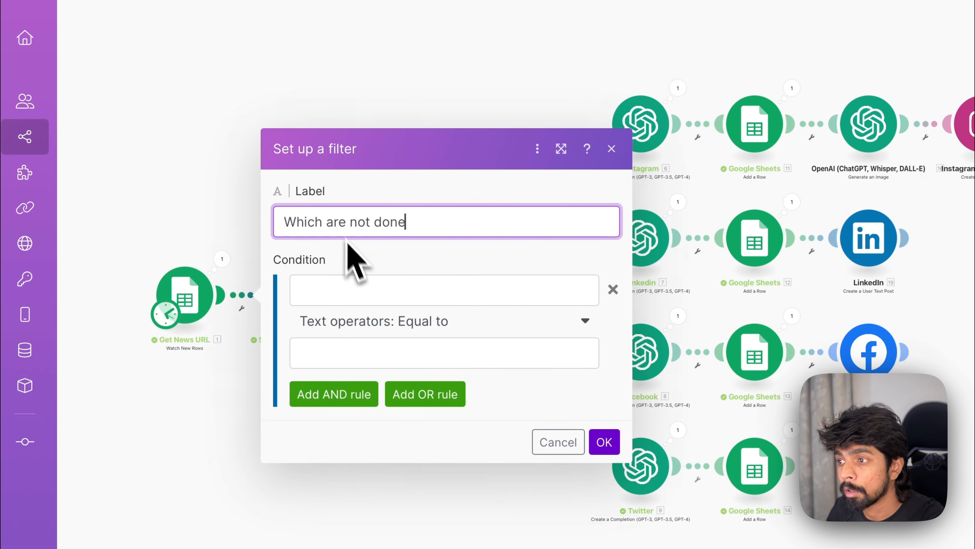
click(342, 290)
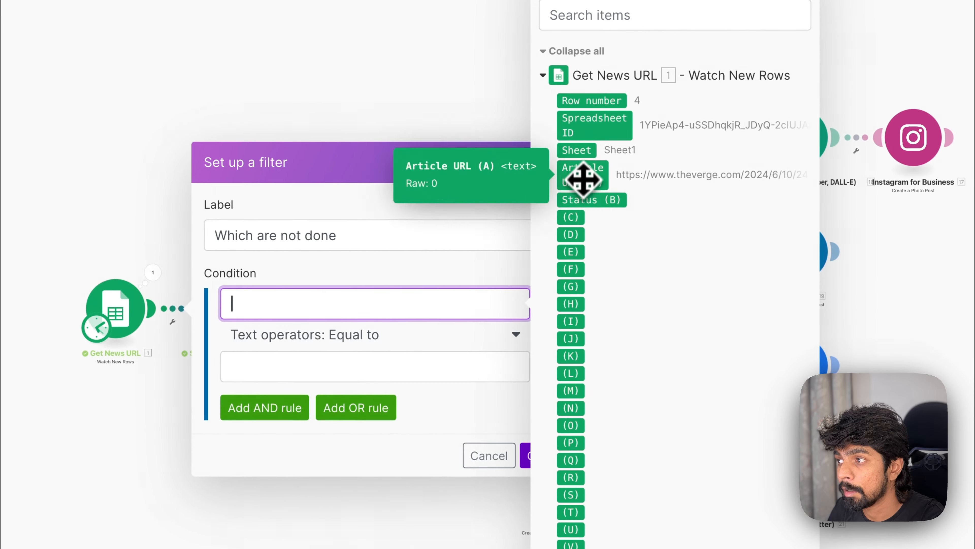
drag(660, 186, 496, 218)
drag(423, 242, 299, 304)
click(345, 365)
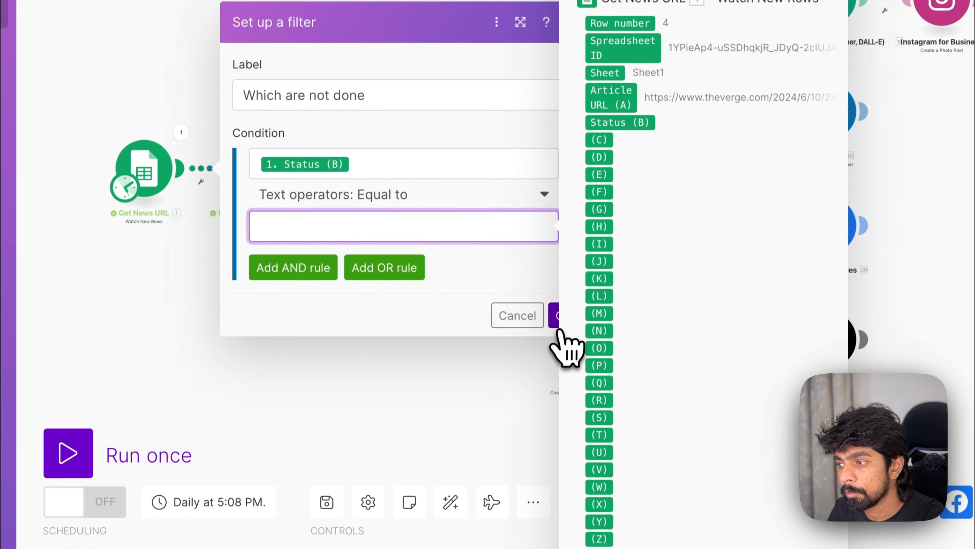
click(525, 456)
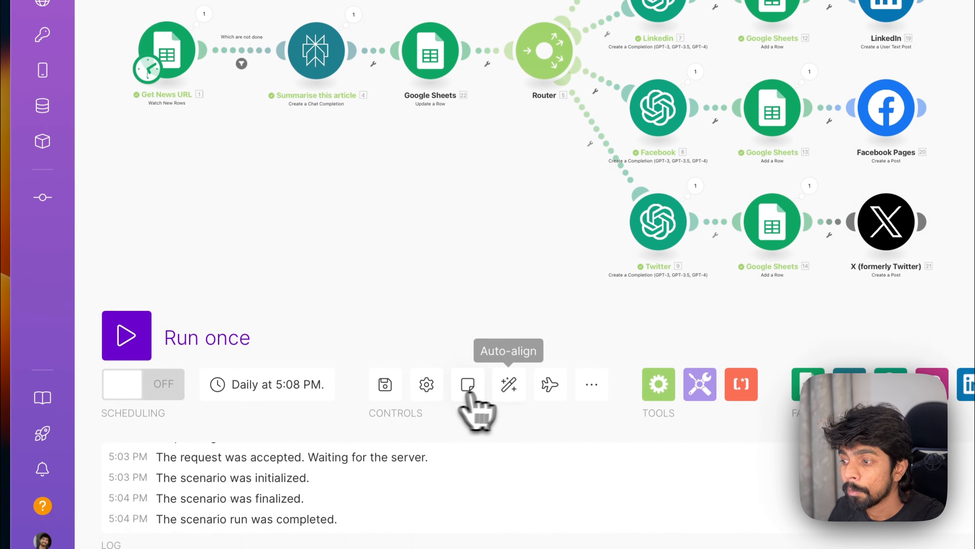
Step: Open the Instagram OpenAI module's last run details to inspect its input and output
click(509, 385)
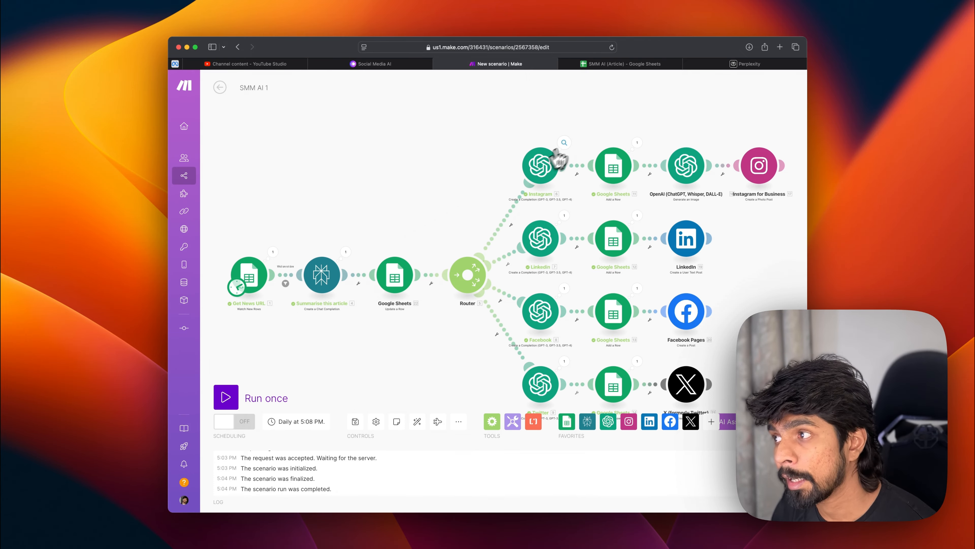
click(564, 142)
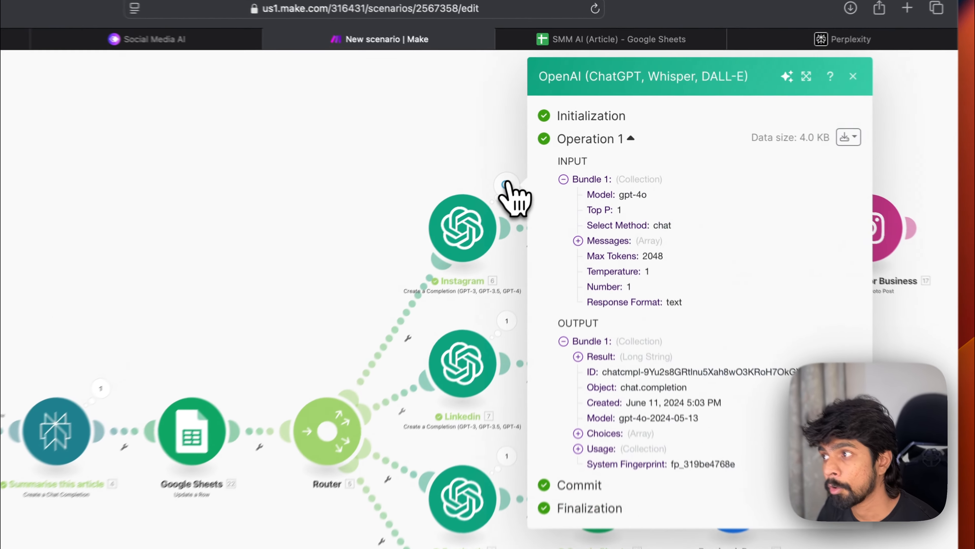